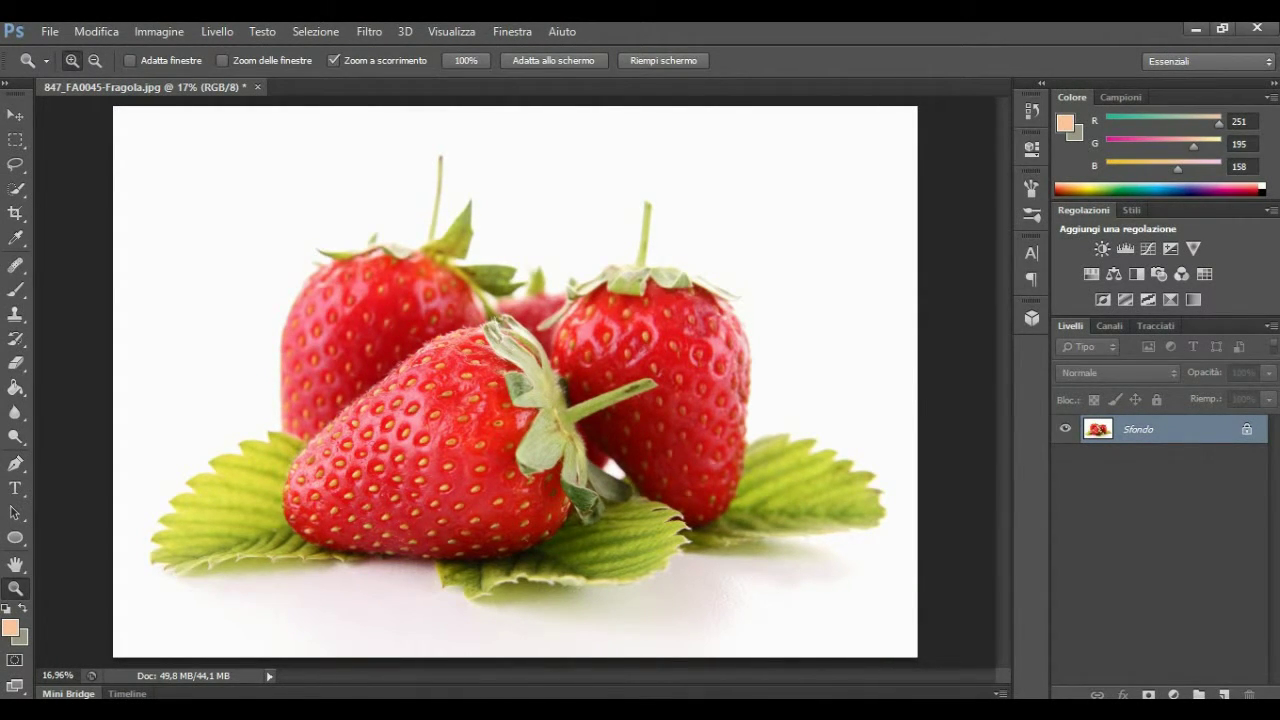
# - Zoom from 17% to about 53% on the front strawberry and enter Quick Mask mode
pyautogui.moveTo(395, 495); pyautogui.dragTo(478, 495)
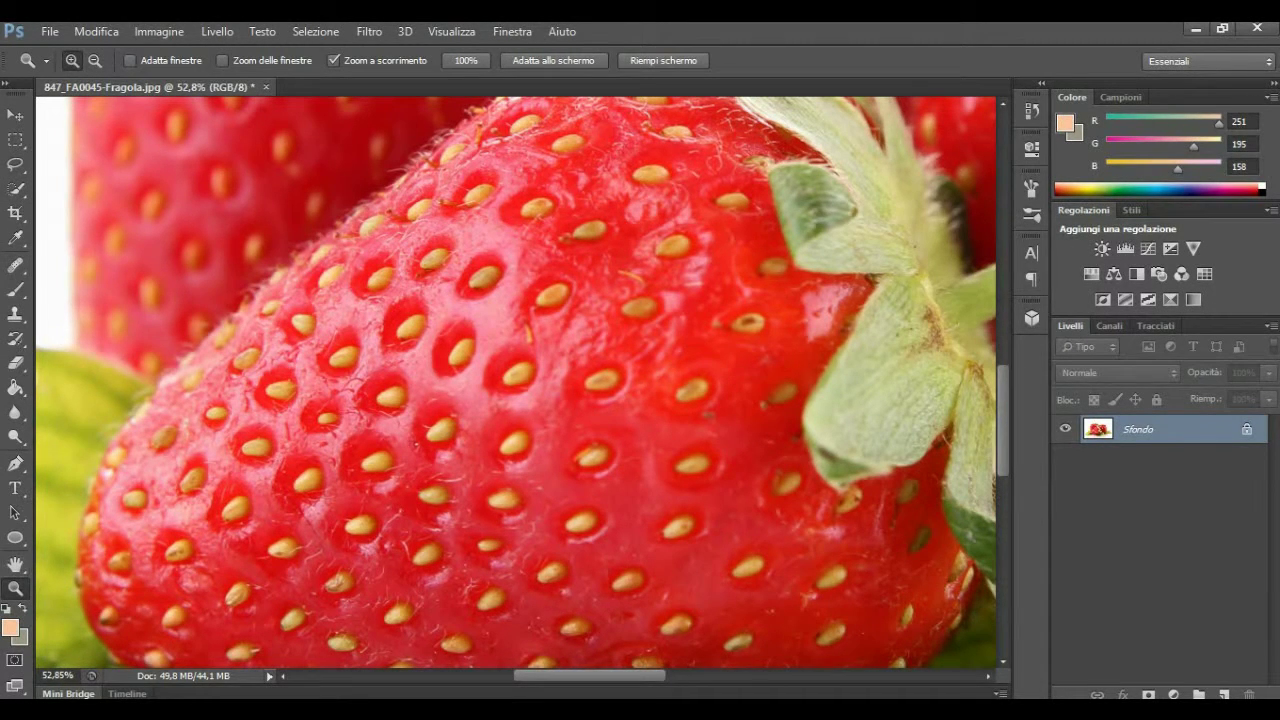
pyautogui.click(15, 660)
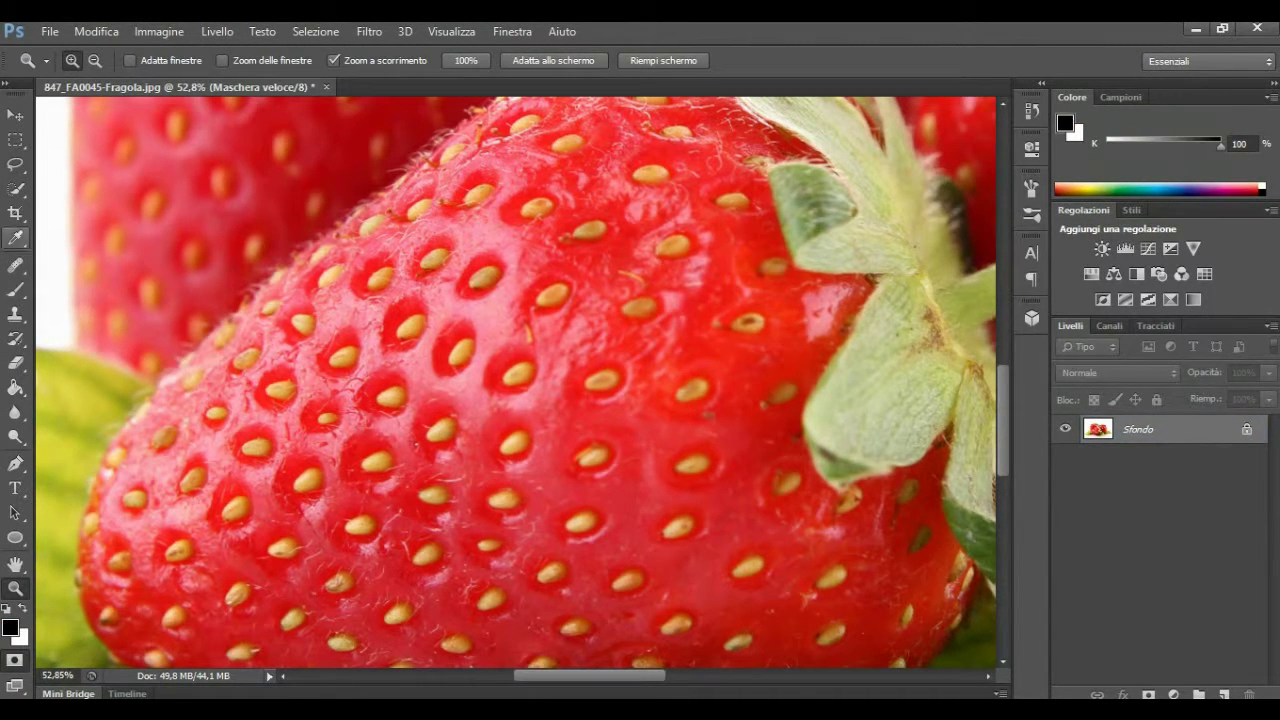
# - Set a 174 px brush and paint quick mask over the centre of the front strawberry
pyautogui.click(15, 289)
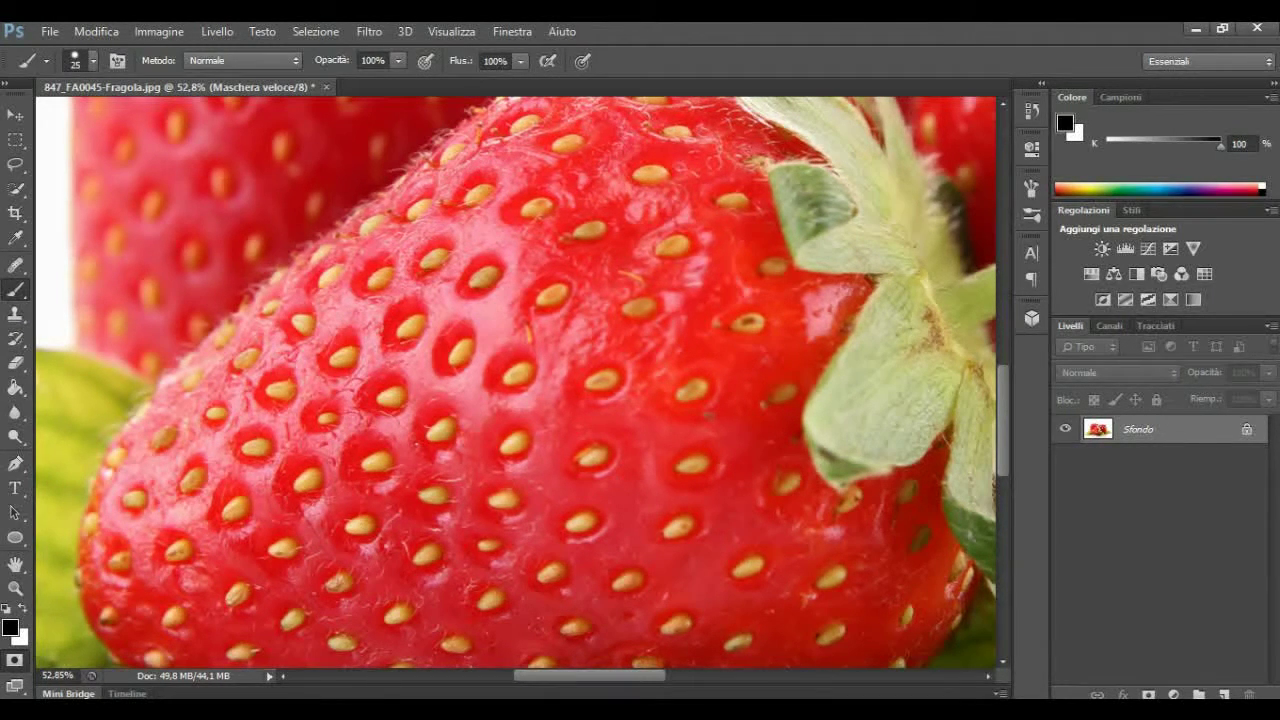
pyautogui.click(93, 61)
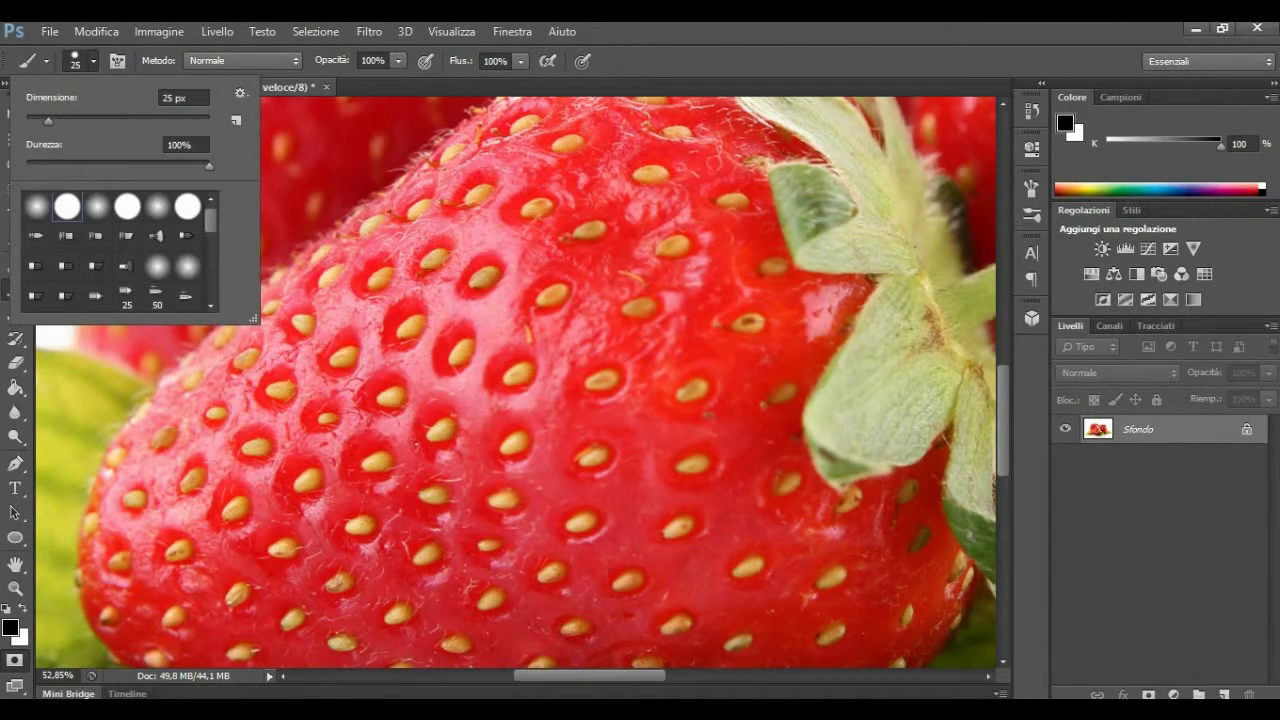
pyautogui.moveTo(48, 120); pyautogui.dragTo(152, 120)
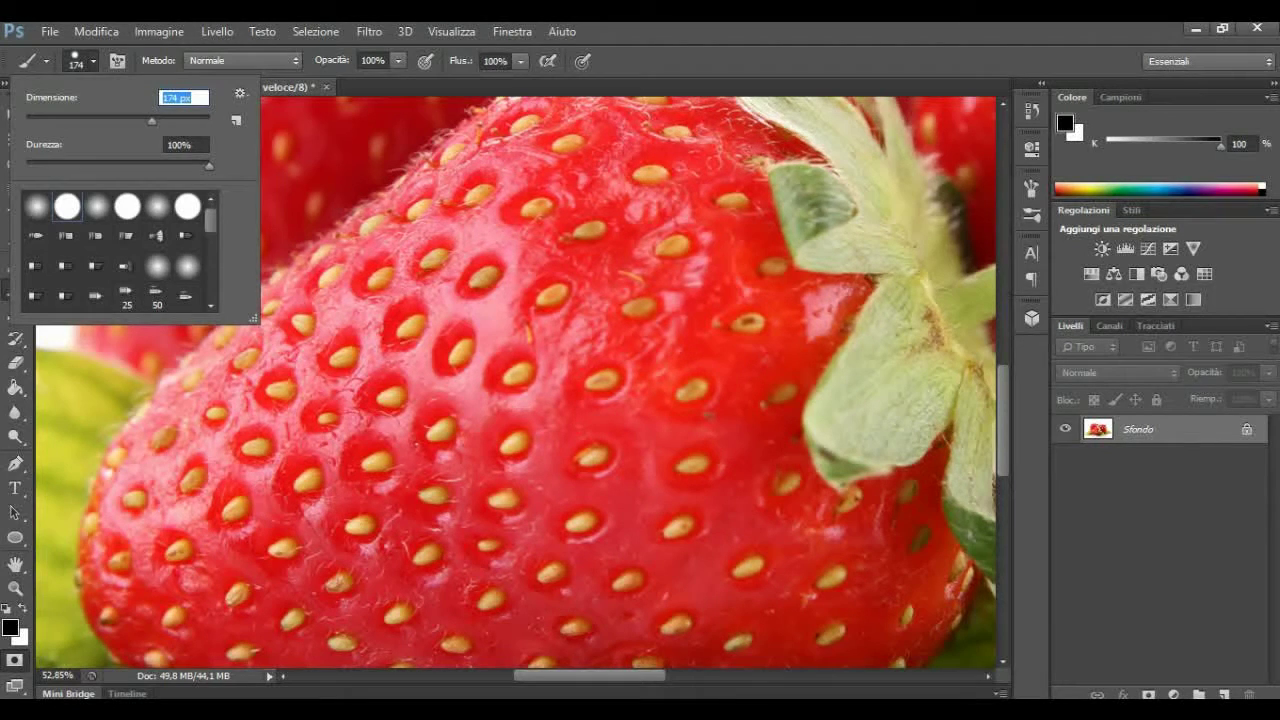
pyautogui.press('Return')
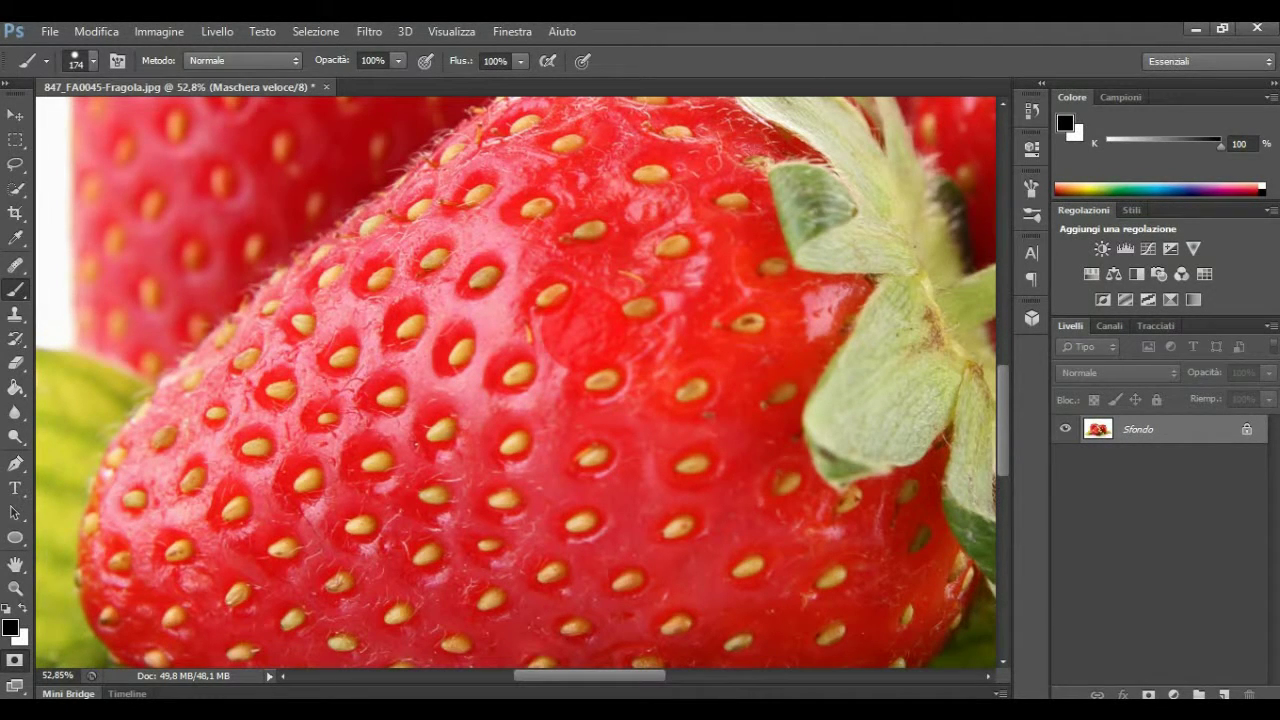
pyautogui.moveTo(650, 320)
pyautogui.mouseDown()
pyautogui.moveTo(665, 400)
pyautogui.moveTo(580, 440)
pyautogui.moveTo(505, 340)
pyautogui.moveTo(640, 272)
pyautogui.moveTo(525, 205)
pyautogui.moveTo(430, 340)
pyautogui.moveTo(530, 485)
pyautogui.moveTo(715, 370)
pyautogui.moveTo(720, 275)
pyautogui.moveTo(630, 185)
pyautogui.moveTo(440, 225)
pyautogui.moveTo(395, 335)
pyautogui.moveTo(490, 500)
pyautogui.moveTo(615, 515)
pyautogui.moveTo(700, 465)
pyautogui.moveTo(757, 320)
pyautogui.moveTo(695, 510)
pyautogui.moveTo(620, 560)
pyautogui.moveTo(440, 545)
pyautogui.moveTo(395, 500)
pyautogui.moveTo(350, 420)
pyautogui.moveTo(340, 340)
pyautogui.moveTo(375, 240)
pyautogui.moveTo(440, 185)
pyautogui.moveTo(540, 145)
pyautogui.moveTo(505, 140)
pyautogui.moveTo(367, 233)
pyautogui.moveTo(285, 355)
pyautogui.moveTo(190, 438)
pyautogui.moveTo(118, 575)
pyautogui.moveTo(200, 612)
pyautogui.moveTo(285, 405)
pyautogui.moveTo(290, 515)
pyautogui.moveTo(375, 545)
pyautogui.moveTo(400, 610)
pyautogui.moveTo(690, 624)
pyautogui.moveTo(753, 565)
pyautogui.moveTo(805, 300)
pyautogui.moveTo(745, 255)
pyautogui.moveTo(700, 140)
pyautogui.moveTo(672, 116)
pyautogui.moveTo(620, 110)
pyautogui.moveTo(470, 136)
pyautogui.mouseUp()
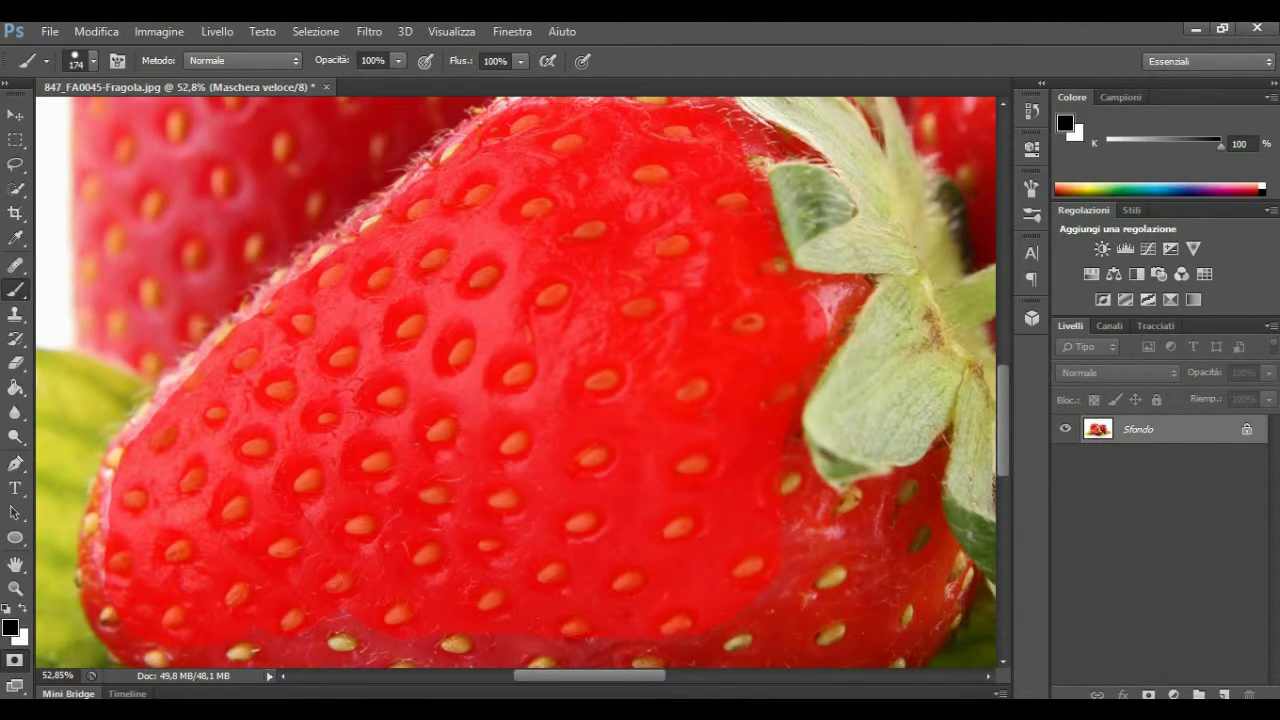
# - Mask the strawberry's right side, lower-right edge and lower edge toward the left
pyautogui.scroll(-1, 522, 382)
pyautogui.scroll(-2, 522, 382)
pyautogui.scroll(-1, 522, 382)
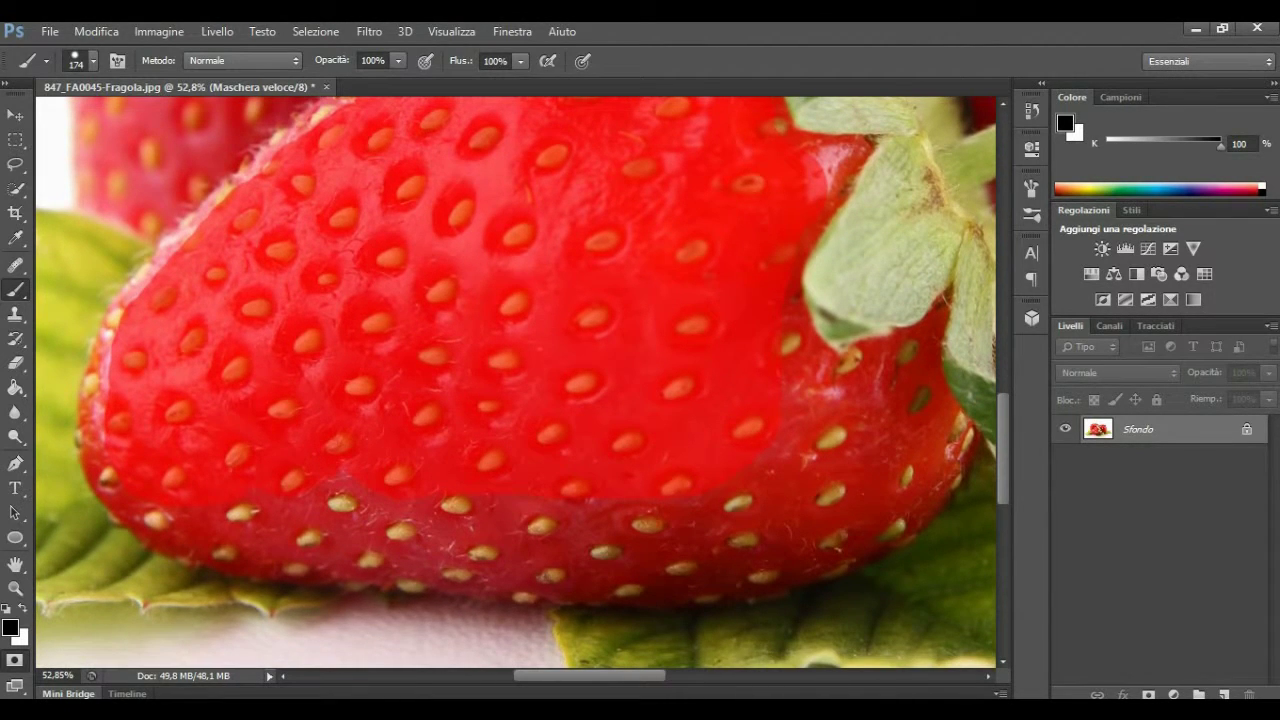
pyautogui.moveTo(790, 340); pyautogui.dragTo(845, 435)
pyautogui.moveTo(890, 378)
pyautogui.mouseDown()
pyautogui.moveTo(922, 405)
pyautogui.moveTo(922, 358)
pyautogui.mouseUp()
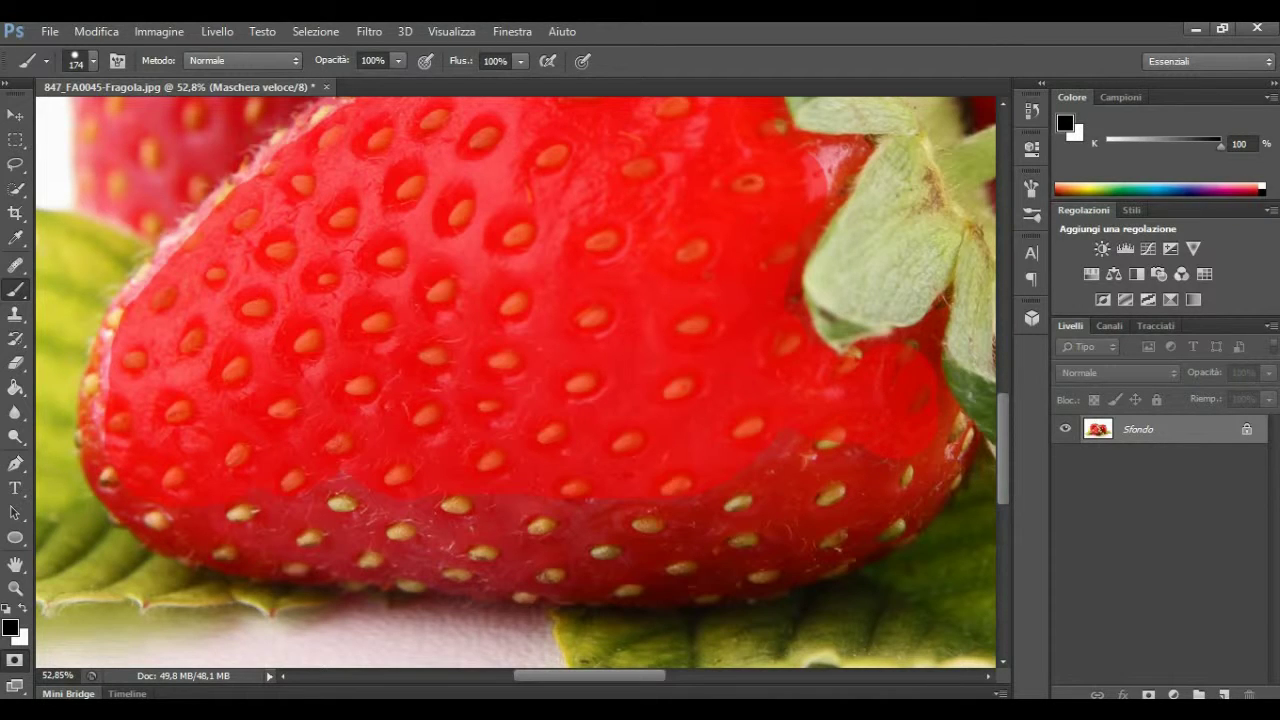
pyautogui.moveTo(952, 425)
pyautogui.mouseDown()
pyautogui.moveTo(876, 508)
pyautogui.moveTo(805, 525)
pyautogui.mouseUp()
pyautogui.moveTo(790, 455)
pyautogui.mouseDown()
pyautogui.moveTo(740, 500)
pyautogui.moveTo(775, 540)
pyautogui.moveTo(765, 558)
pyautogui.moveTo(665, 545)
pyautogui.moveTo(555, 570)
pyautogui.moveTo(465, 530)
pyautogui.mouseUp()
pyautogui.moveTo(530, 582)
pyautogui.mouseDown()
pyautogui.moveTo(470, 578)
pyautogui.moveTo(450, 505)
pyautogui.moveTo(375, 540)
pyautogui.moveTo(310, 530)
pyautogui.moveTo(220, 547)
pyautogui.moveTo(163, 516)
pyautogui.moveTo(340, 476)
pyautogui.mouseUp()
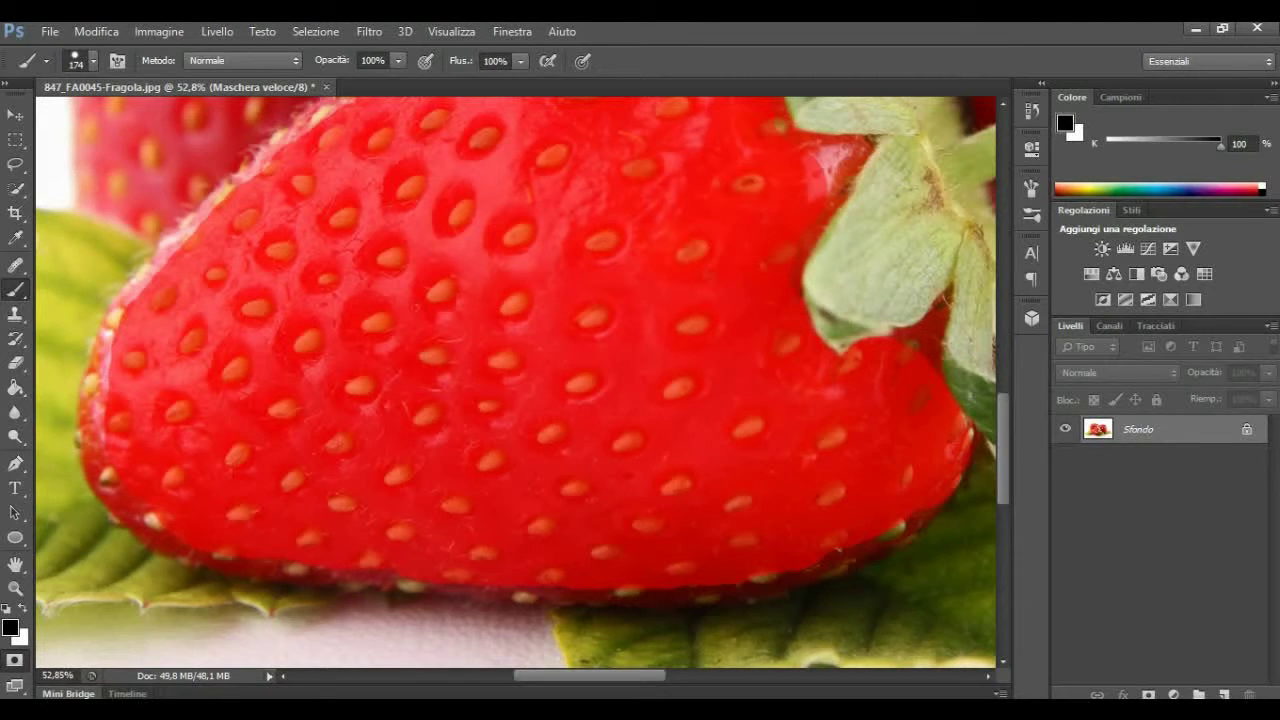
# - Zoom to about 143% on the front strawberry's left edge
pyautogui.press('z')
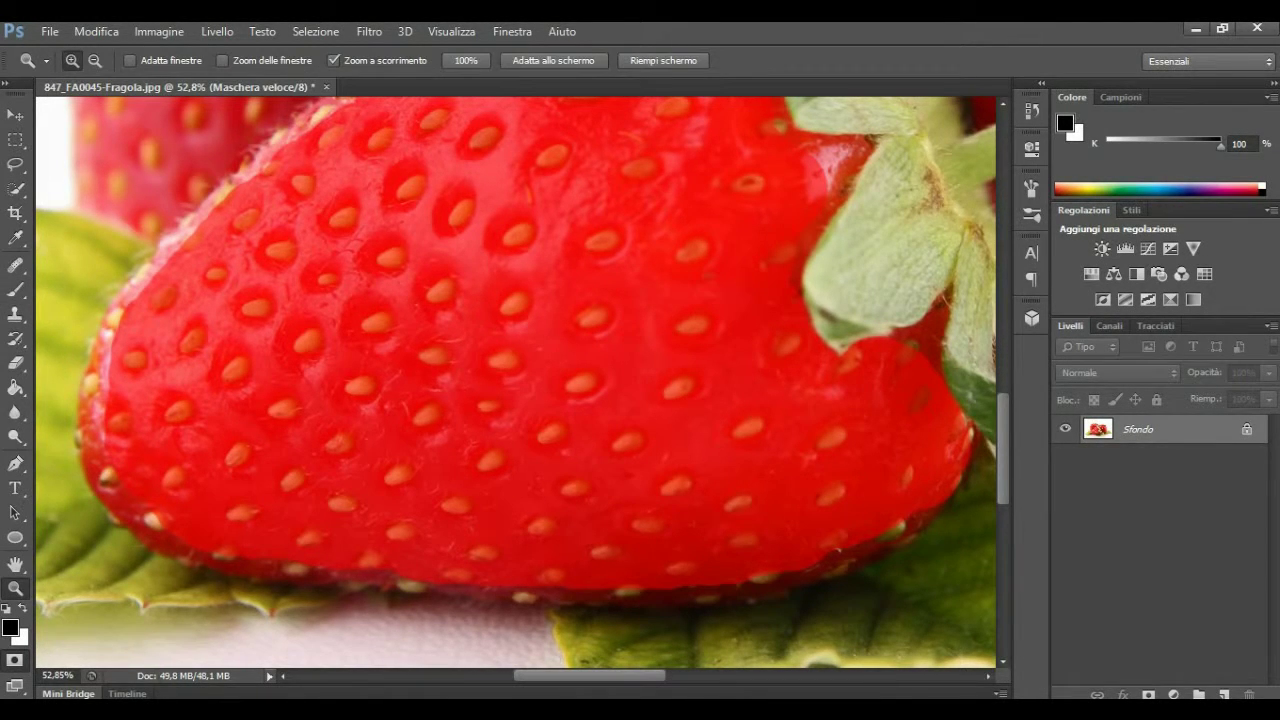
pyautogui.moveTo(95, 470); pyautogui.dragTo(250, 470)
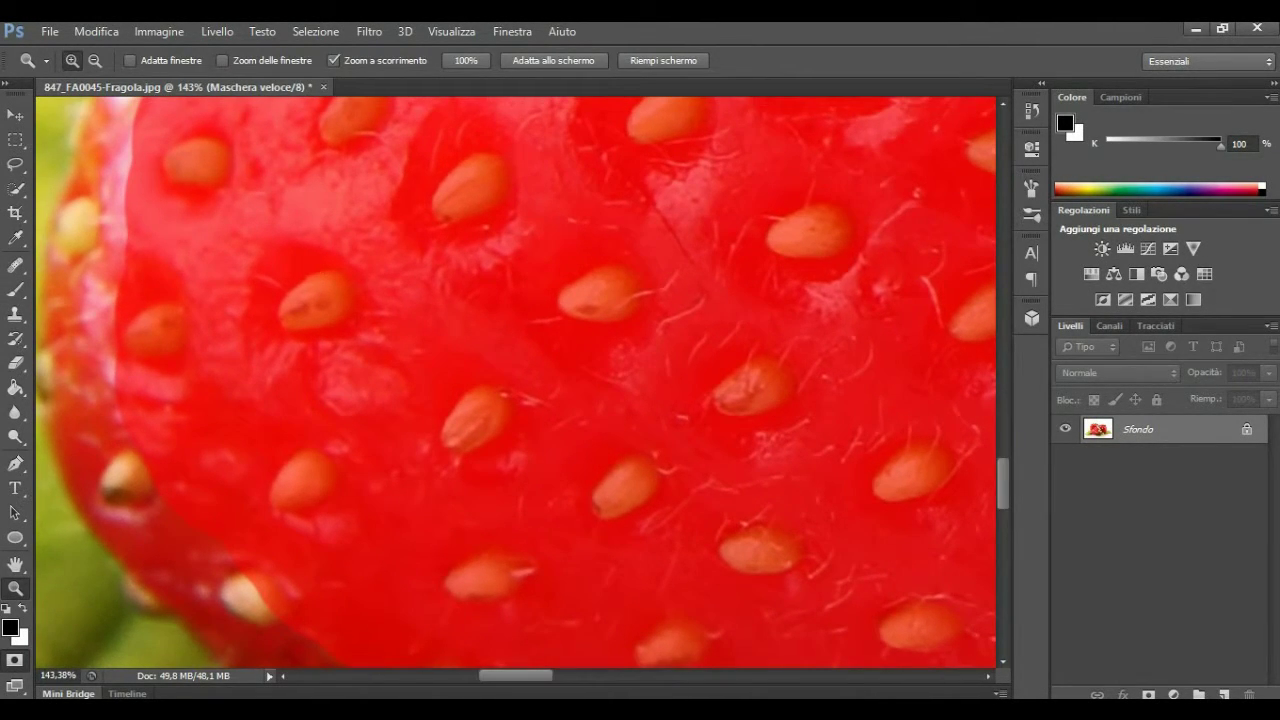
pyautogui.hscroll(-2, 516, 383)
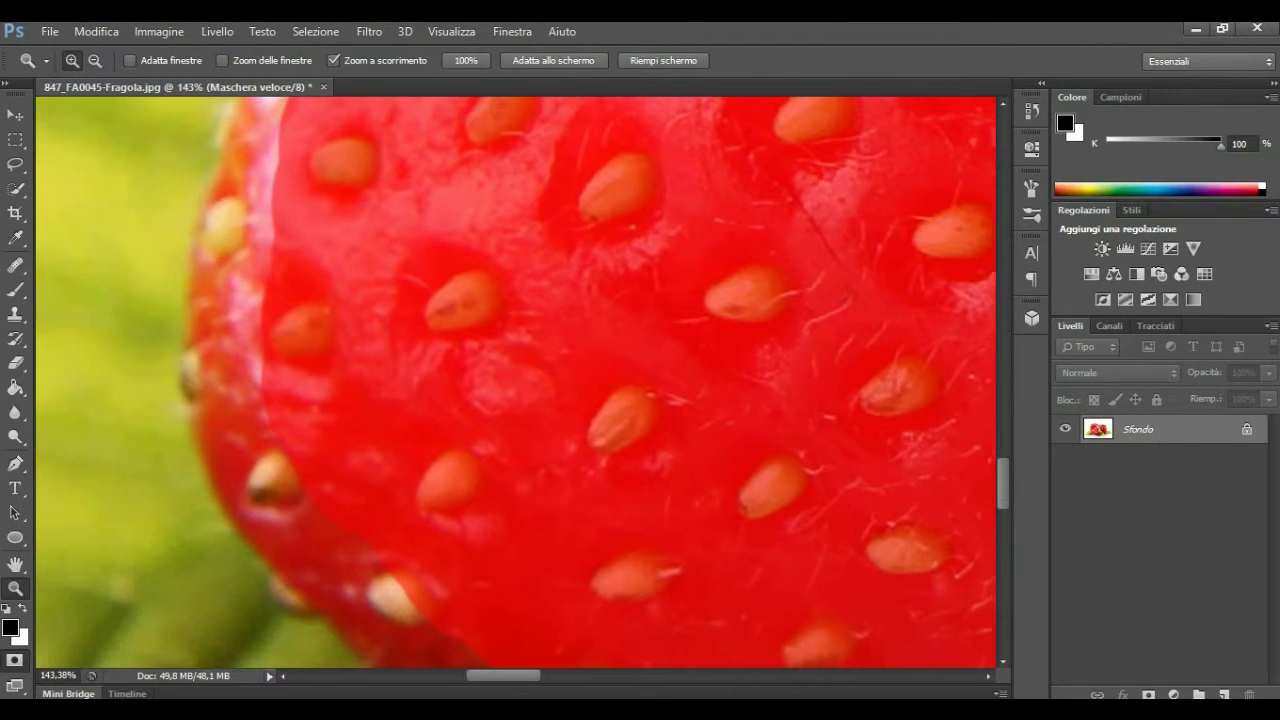
pyautogui.hscroll(-2, 516, 383)
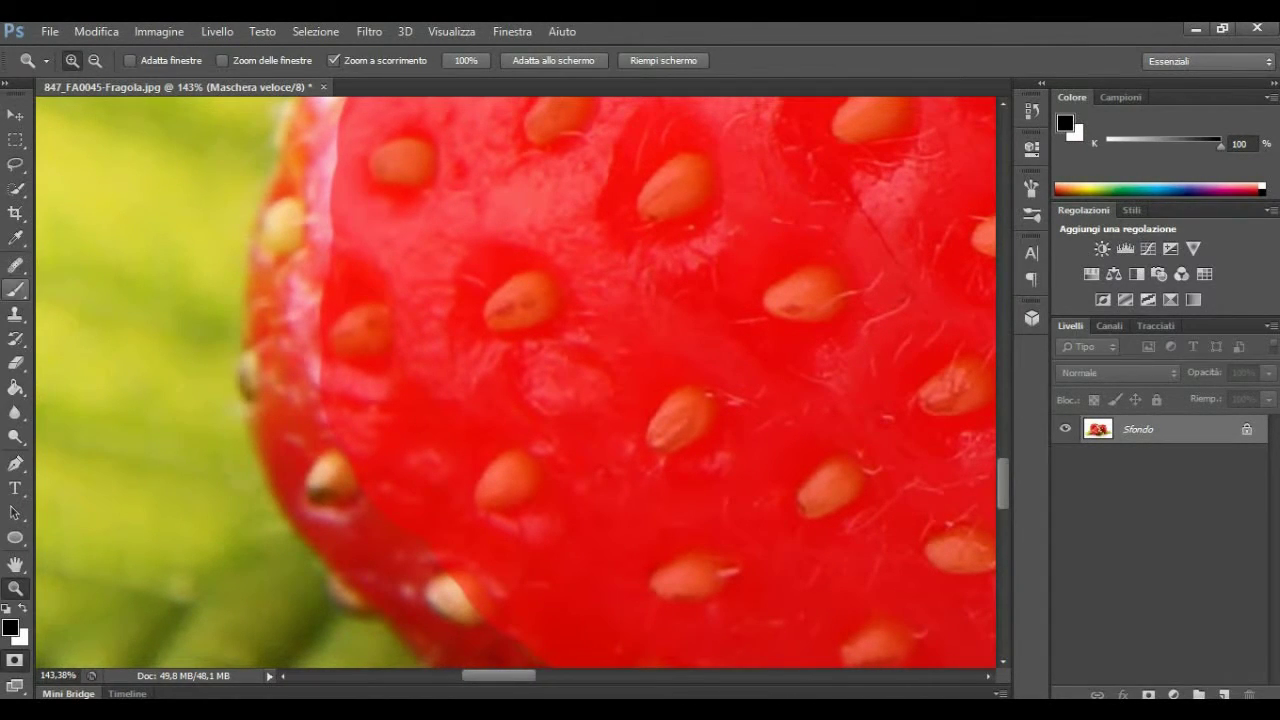
# - With the Brush tool, mask the strawberry's left and upper-left edge and the pale bottom spot
pyautogui.click(16, 289)
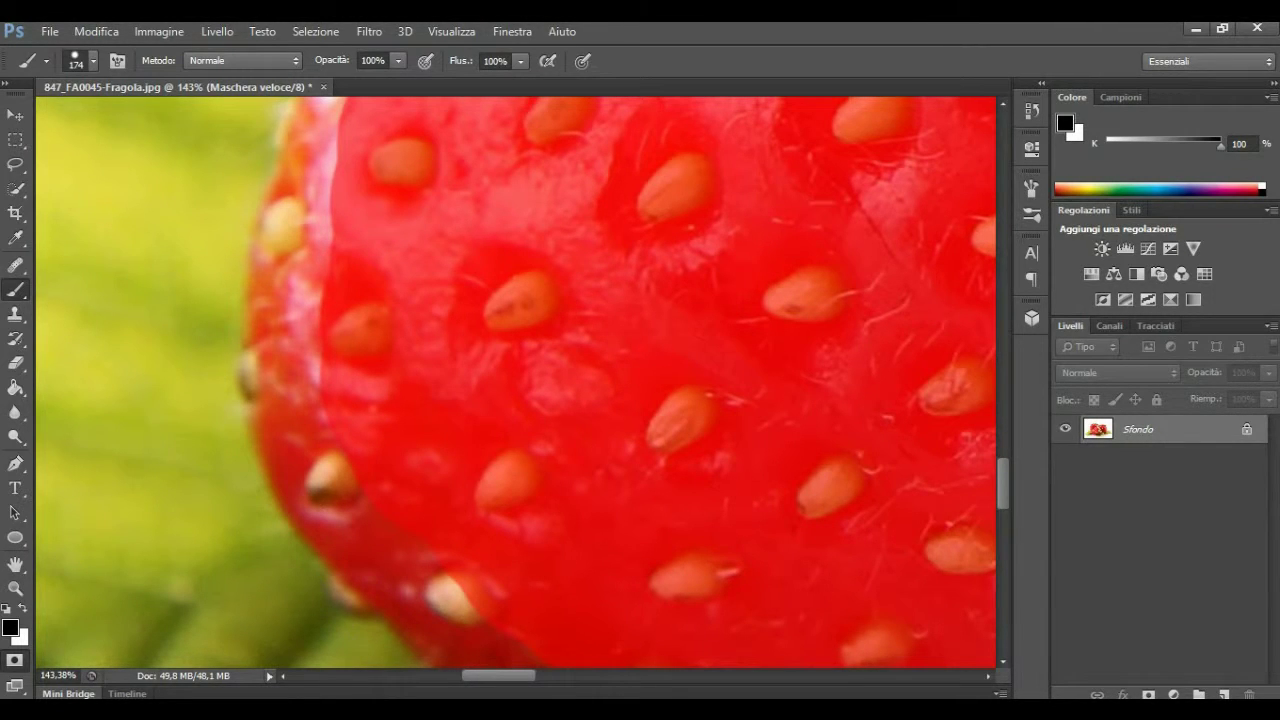
pyautogui.moveTo(290, 330); pyautogui.dragTo(315, 490)
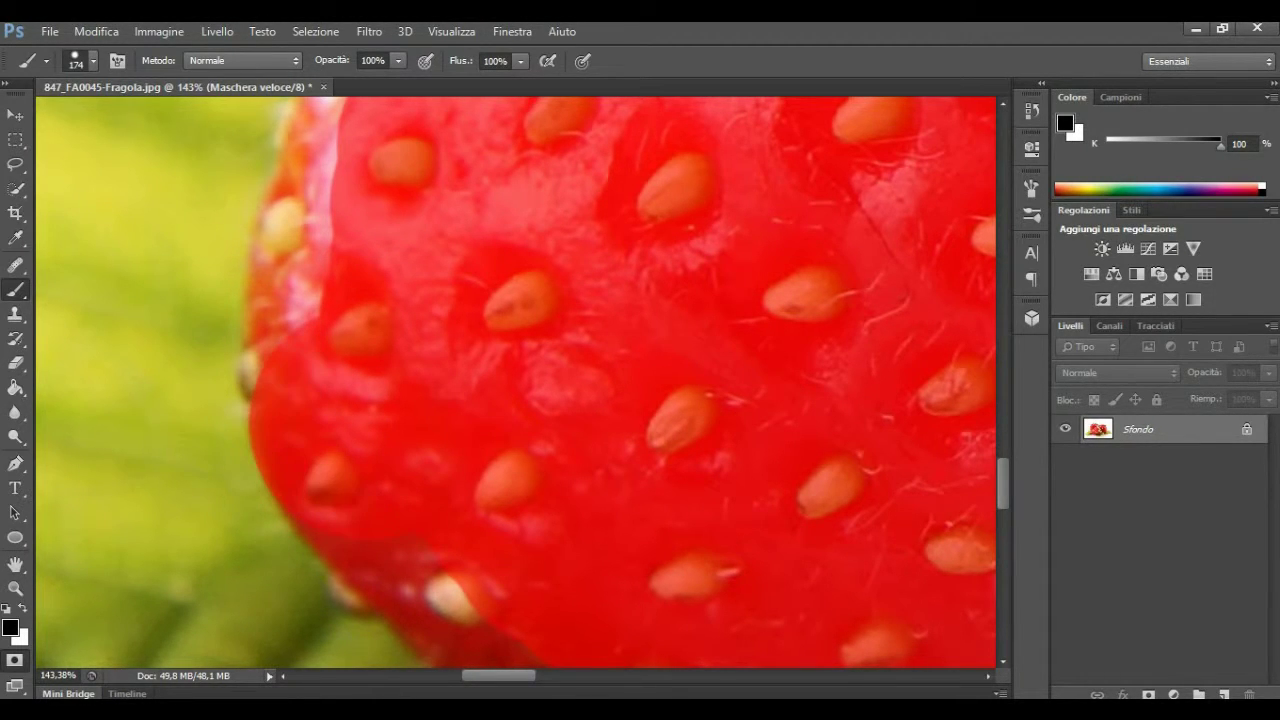
pyautogui.moveTo(285, 410); pyautogui.dragTo(300, 220)
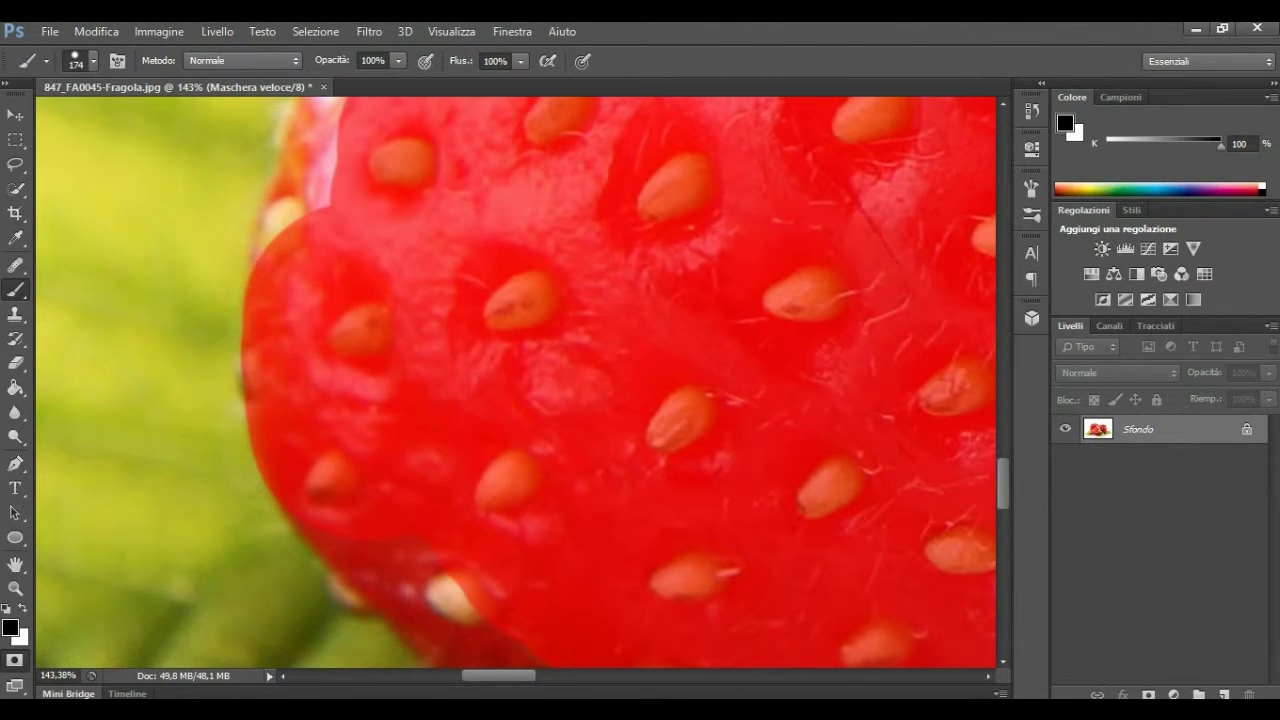
pyautogui.moveTo(290, 270); pyautogui.dragTo(320, 130)
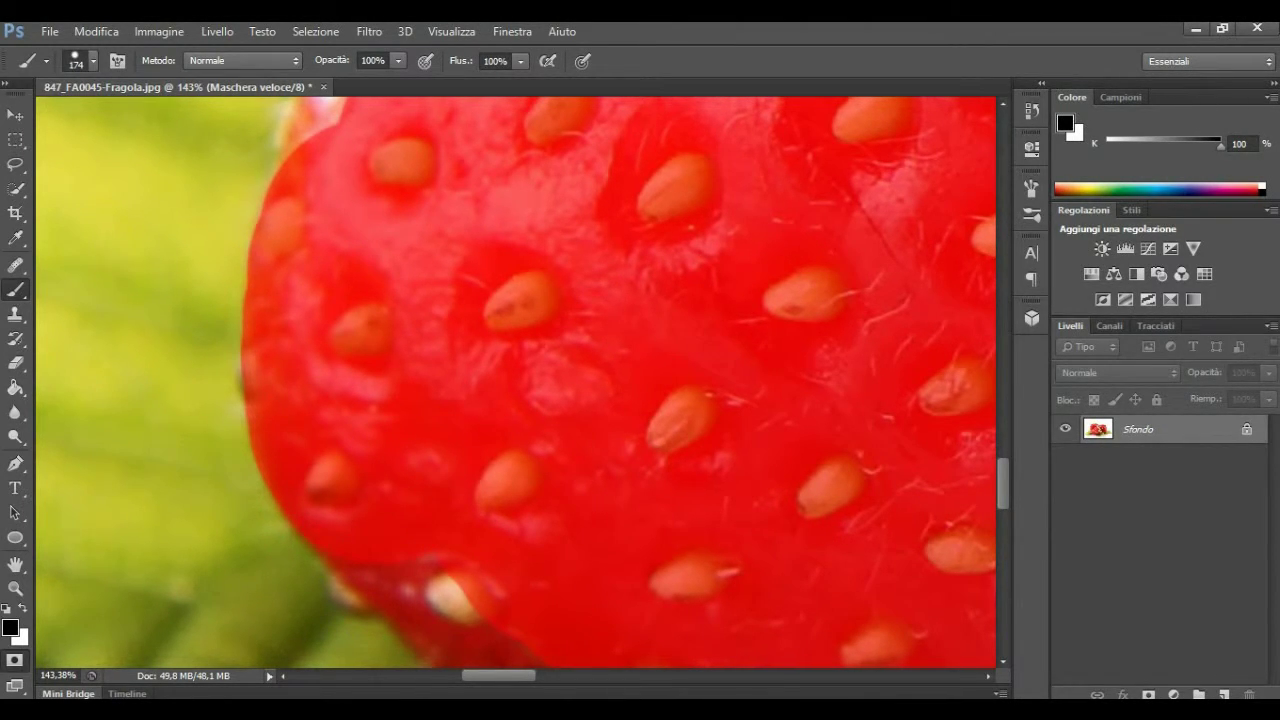
pyautogui.moveTo(410, 590)
pyautogui.mouseDown()
pyautogui.moveTo(460, 598)
pyautogui.moveTo(500, 645)
pyautogui.mouseUp()
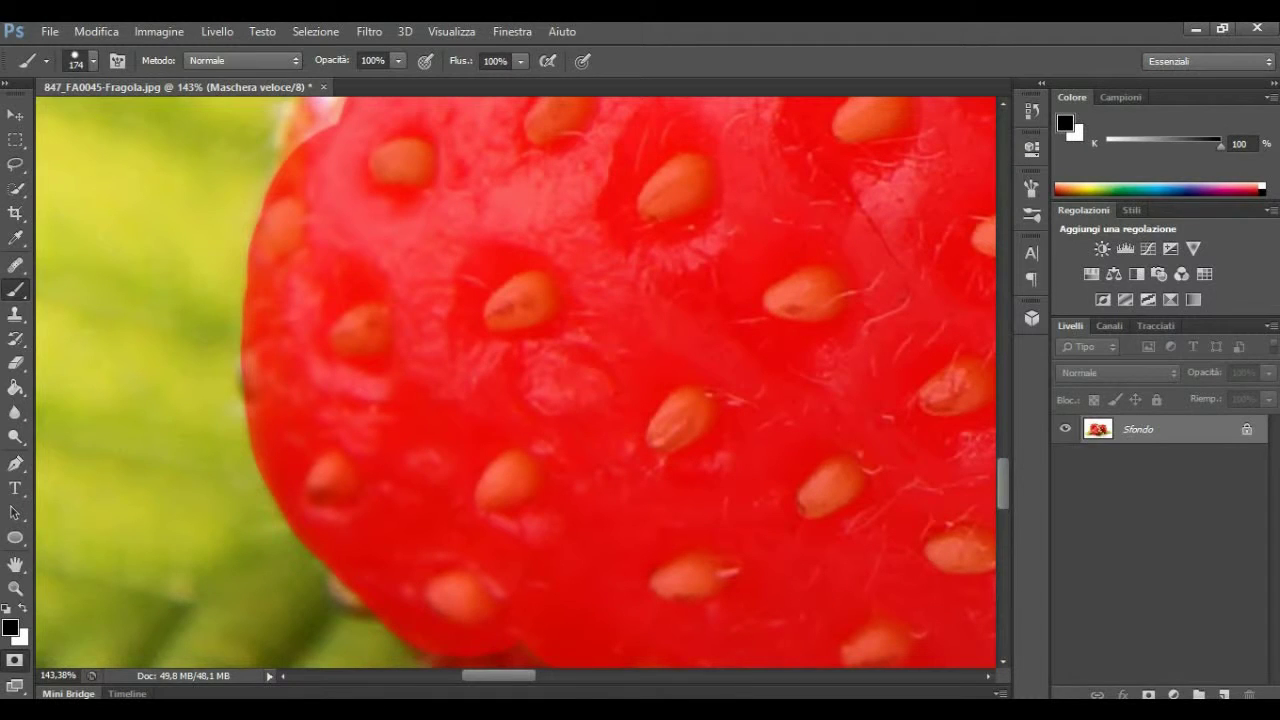
pyautogui.scroll(5, 516, 382)
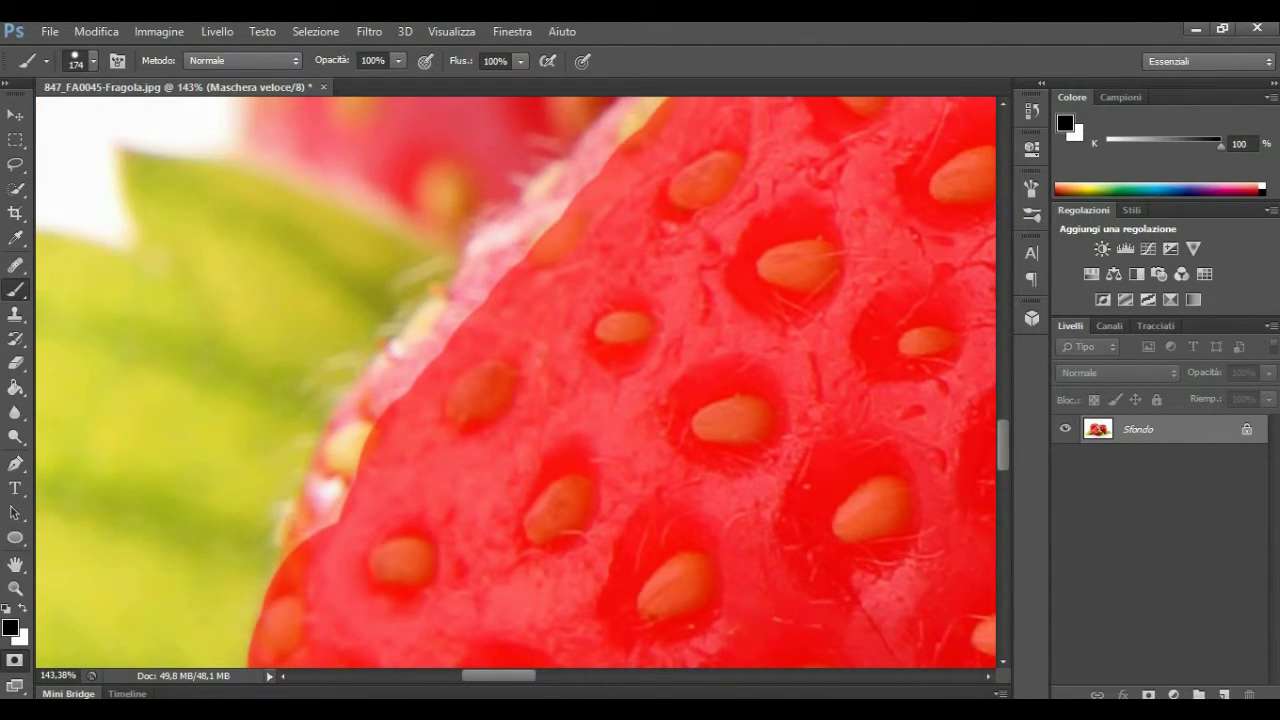
# - Mask the pale strip running from the lower-left edge up to the upper edge
pyautogui.moveTo(345, 482); pyautogui.dragTo(288, 558)
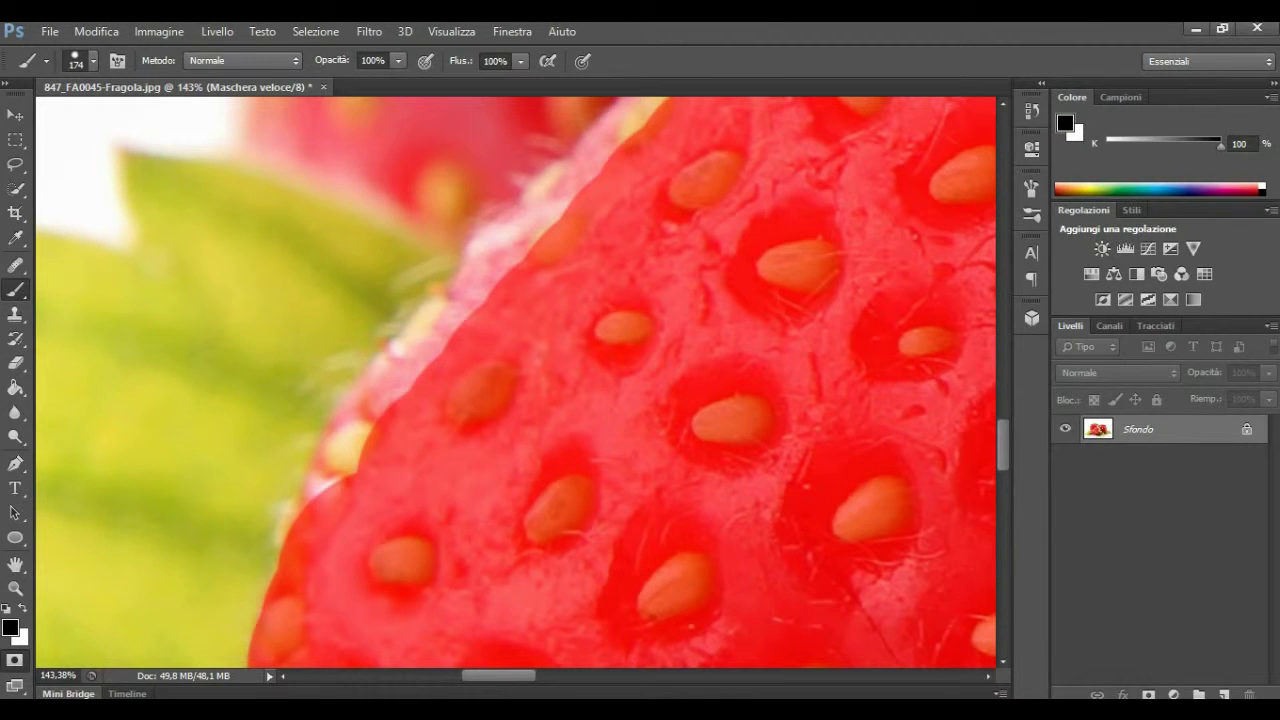
pyautogui.moveTo(362, 445); pyautogui.dragTo(305, 505)
pyautogui.moveTo(370, 420); pyautogui.dragTo(305, 500)
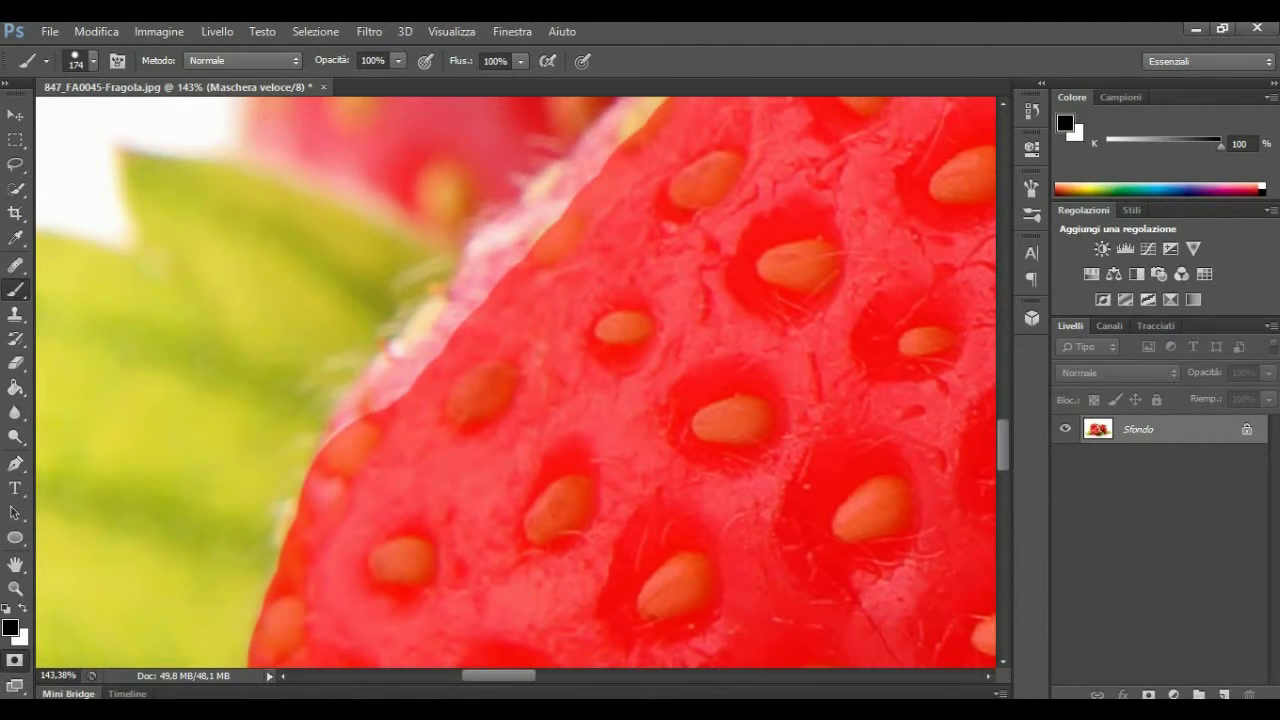
pyautogui.moveTo(405, 382); pyautogui.dragTo(320, 455)
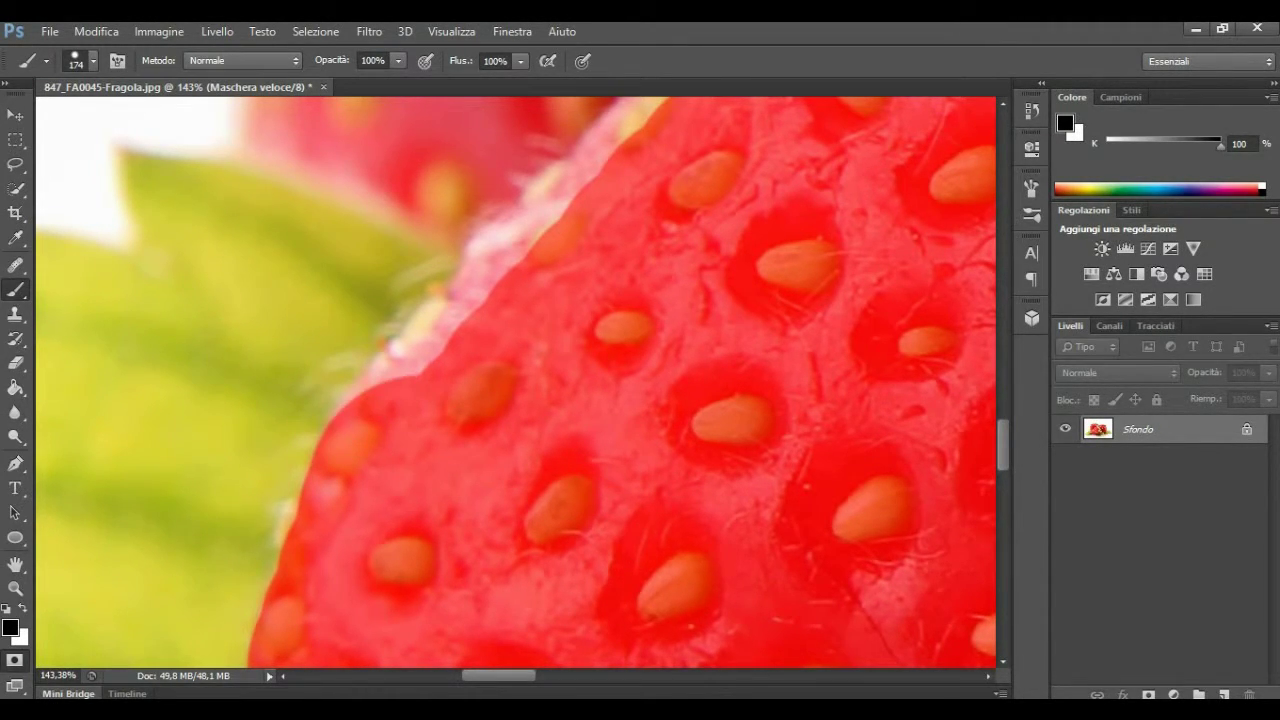
pyautogui.moveTo(435, 352); pyautogui.dragTo(345, 408)
pyautogui.moveTo(460, 324); pyautogui.dragTo(375, 370)
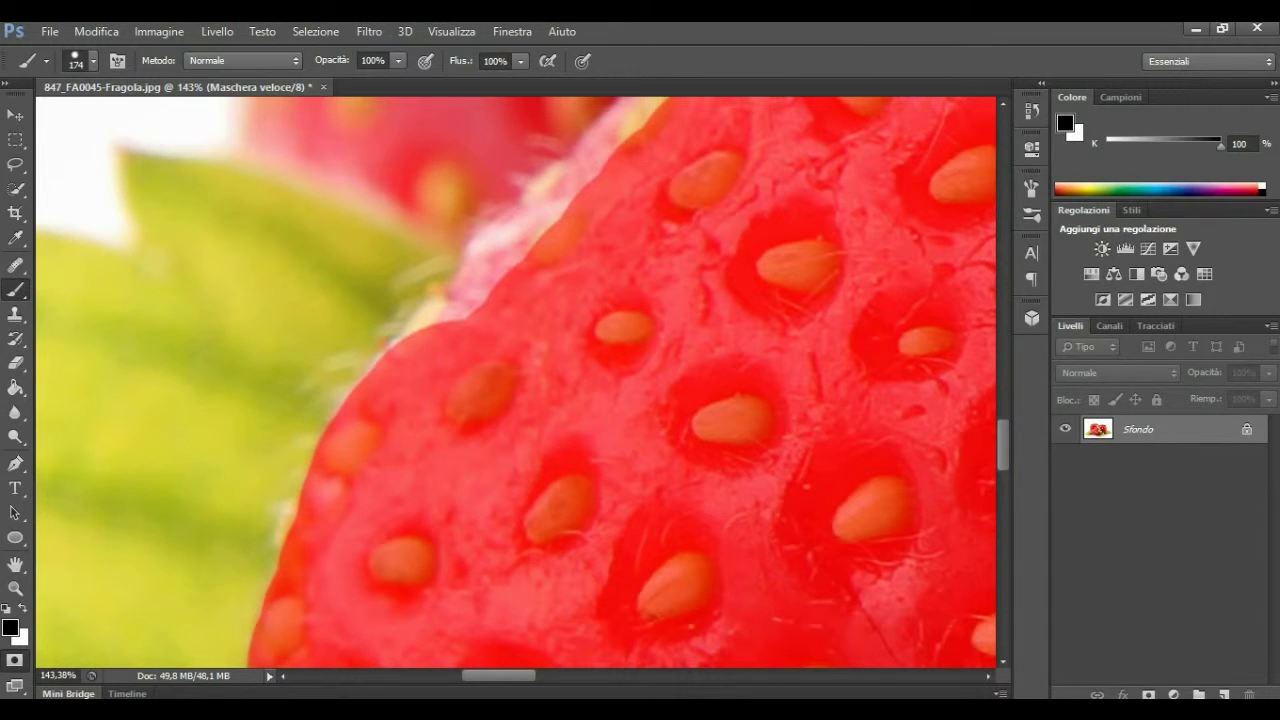
pyautogui.moveTo(525, 252); pyautogui.dragTo(445, 318)
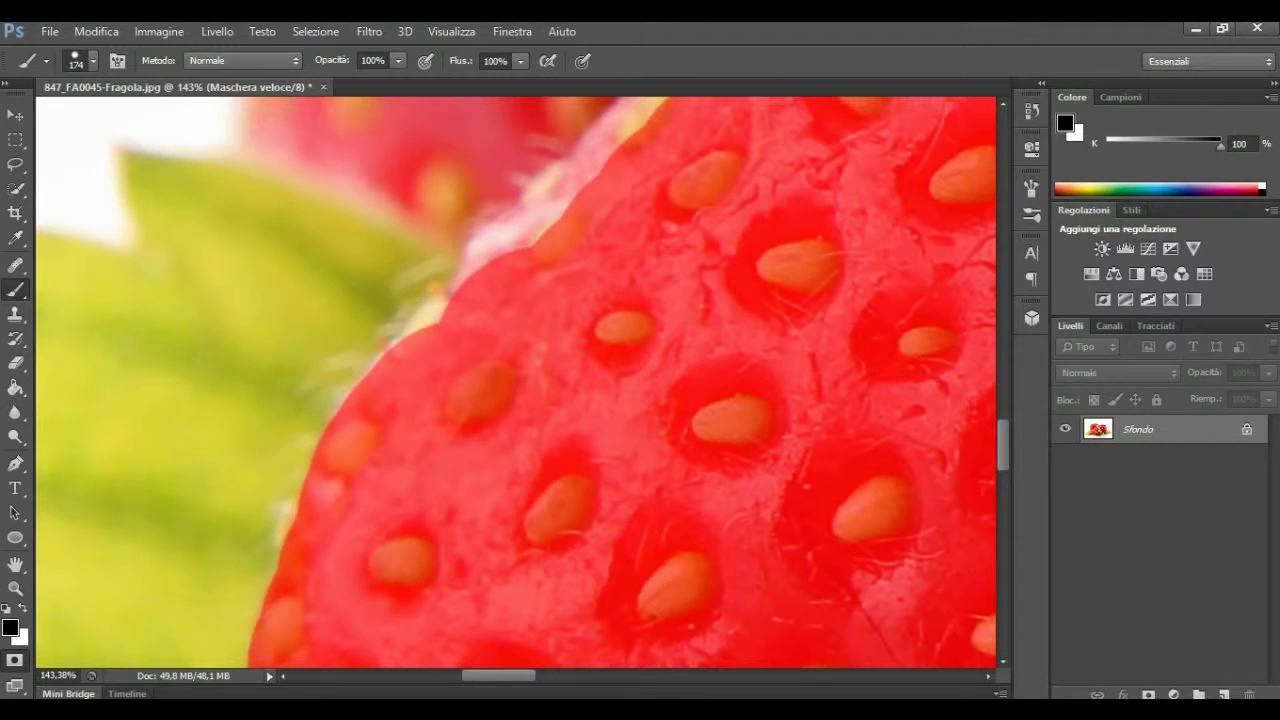
pyautogui.moveTo(560, 208); pyautogui.dragTo(462, 290)
pyautogui.moveTo(600, 166); pyautogui.dragTo(516, 212)
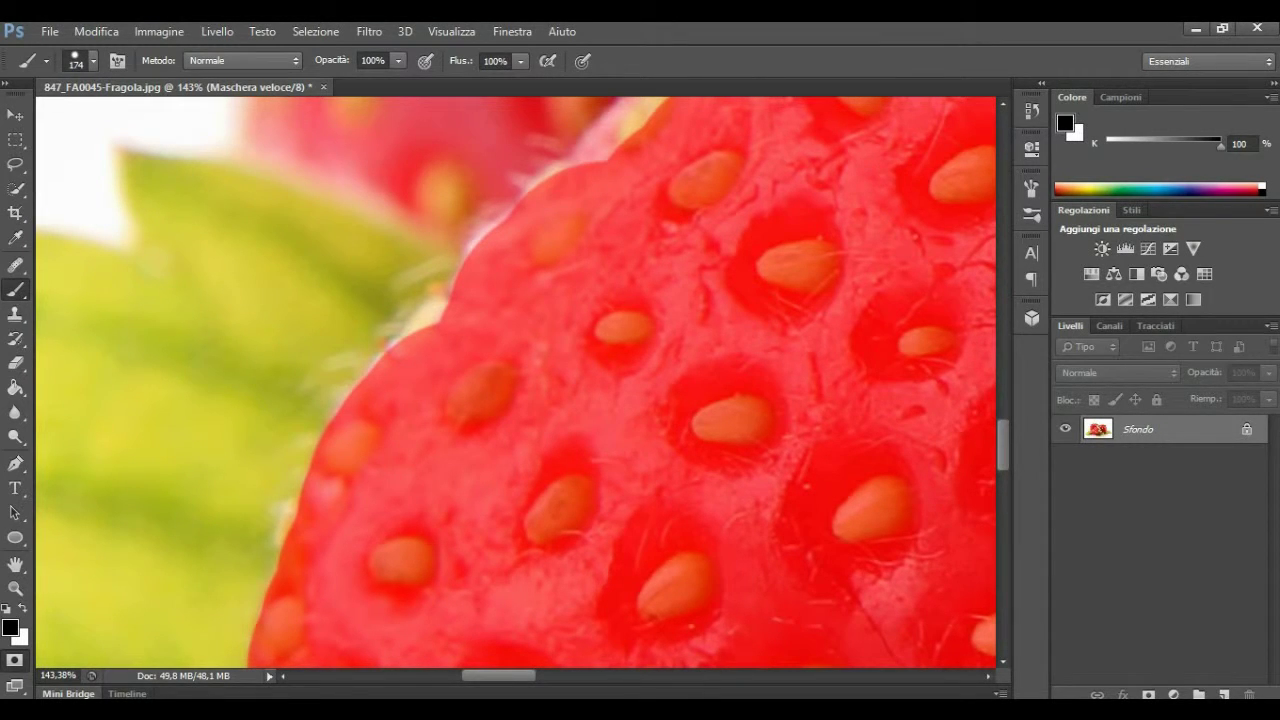
pyautogui.moveTo(645, 118); pyautogui.dragTo(565, 168)
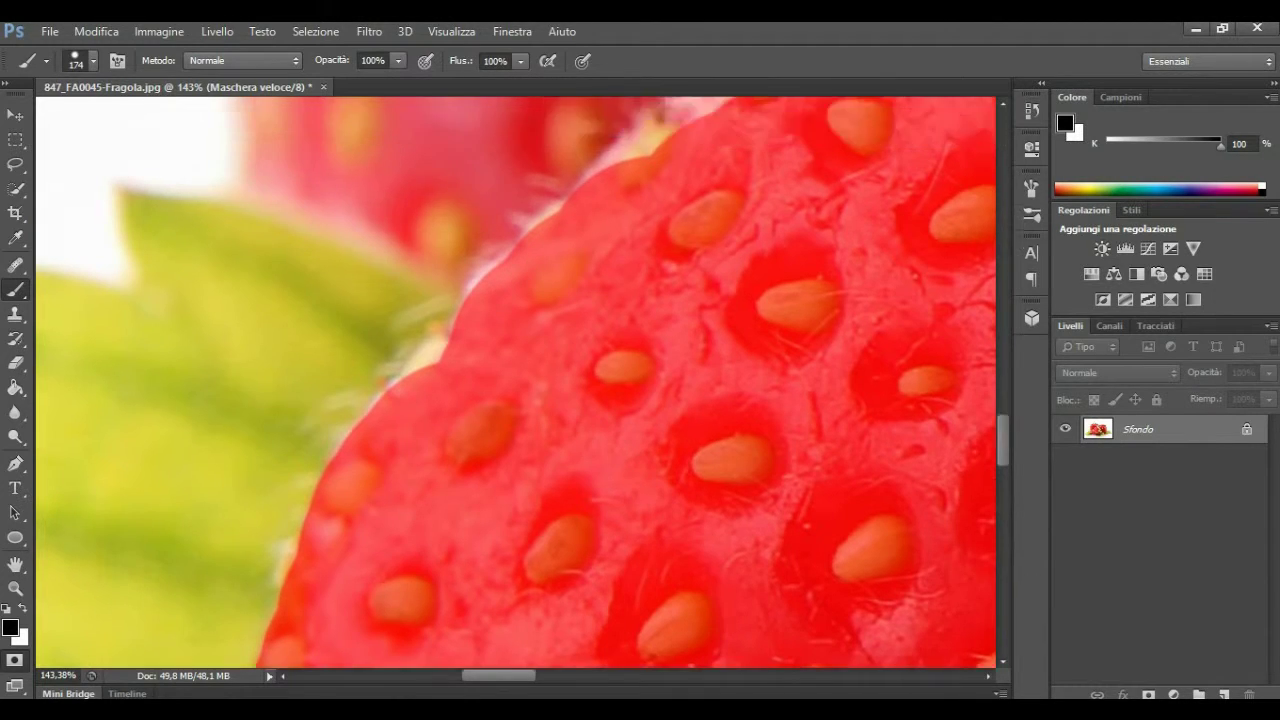
pyautogui.scroll(5, 523, 382)
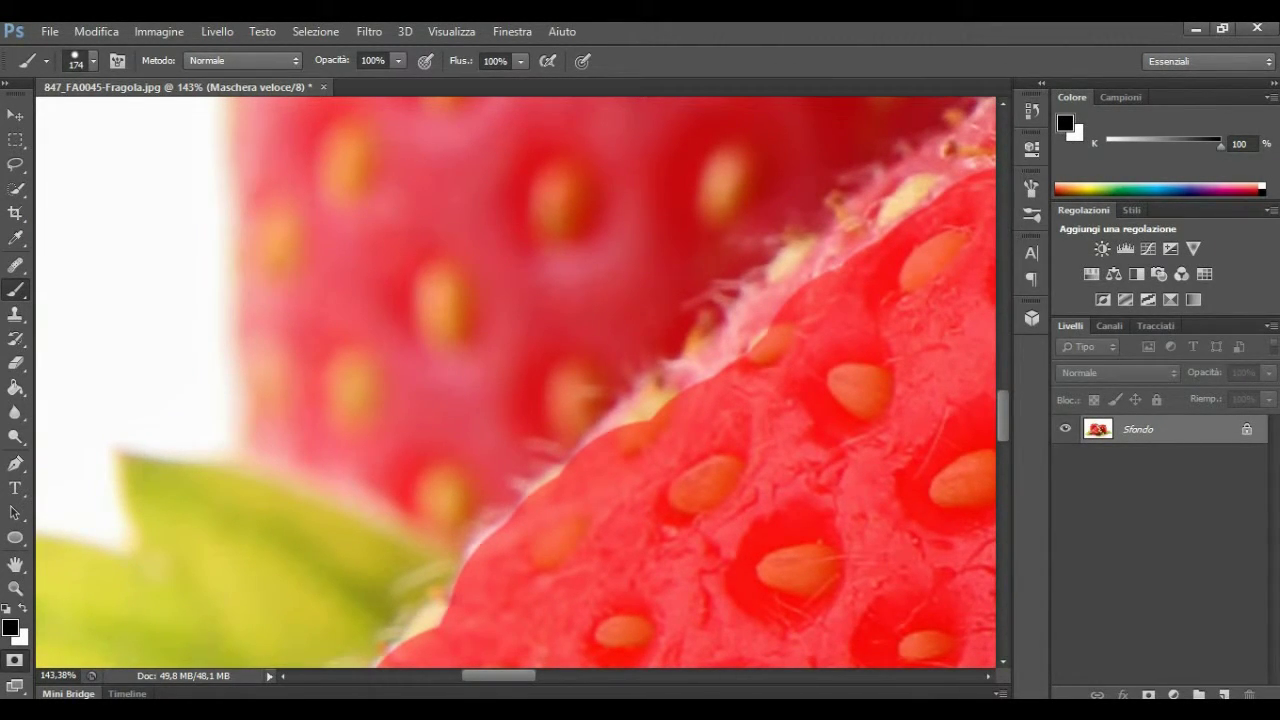
# - Mask the pale fuzzy strip along the strawberry's top edge
pyautogui.moveTo(684, 388); pyautogui.dragTo(588, 445)
pyautogui.moveTo(755, 344); pyautogui.dragTo(662, 386)
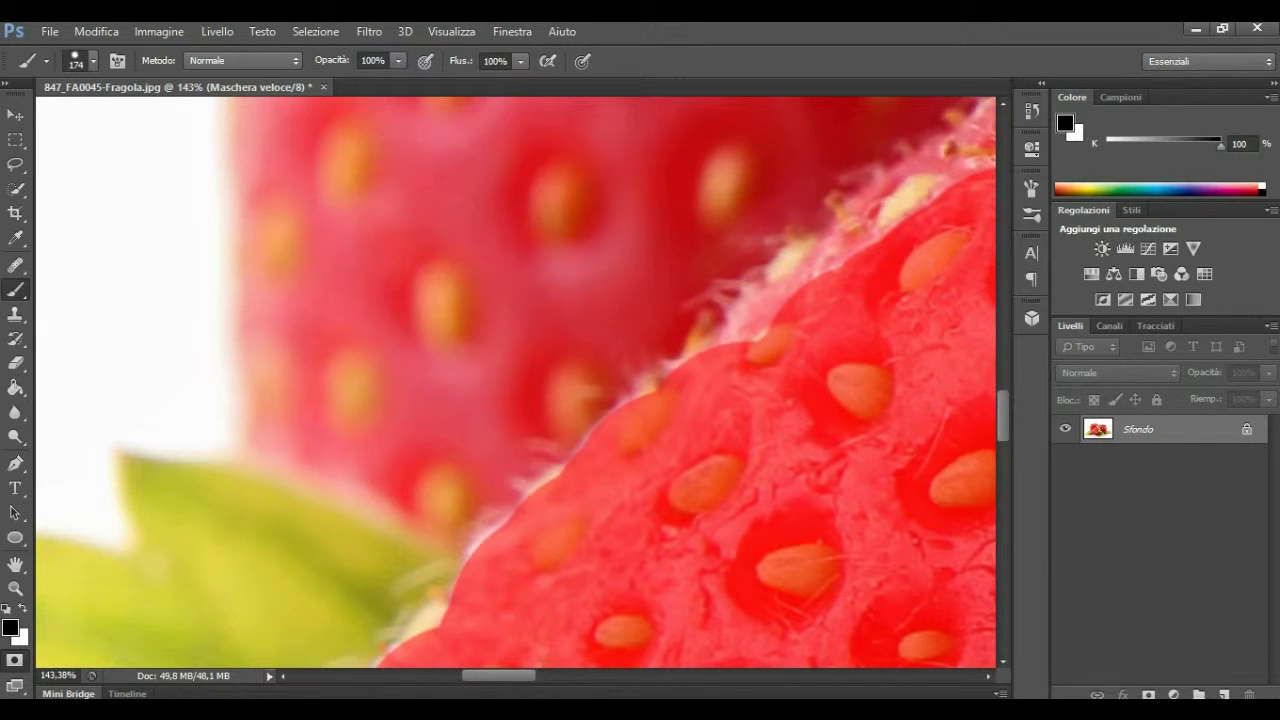
pyautogui.moveTo(790, 294); pyautogui.dragTo(712, 340)
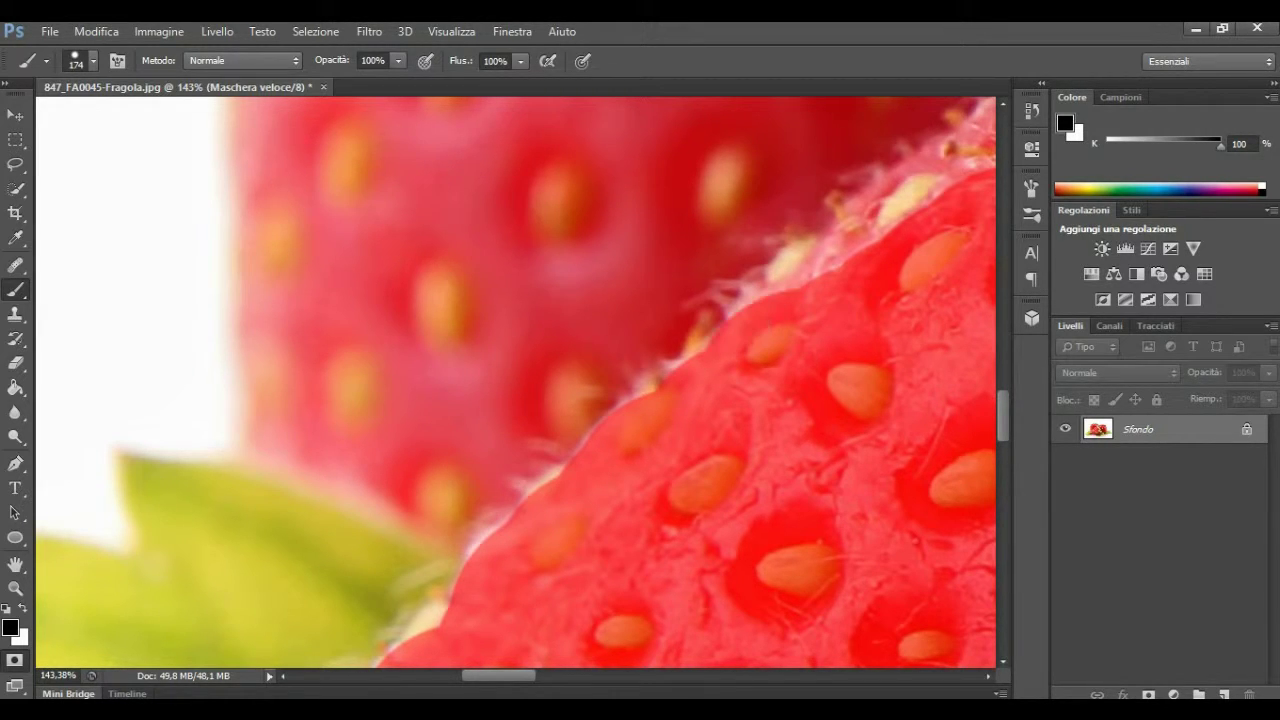
pyautogui.moveTo(866, 246); pyautogui.dragTo(766, 296)
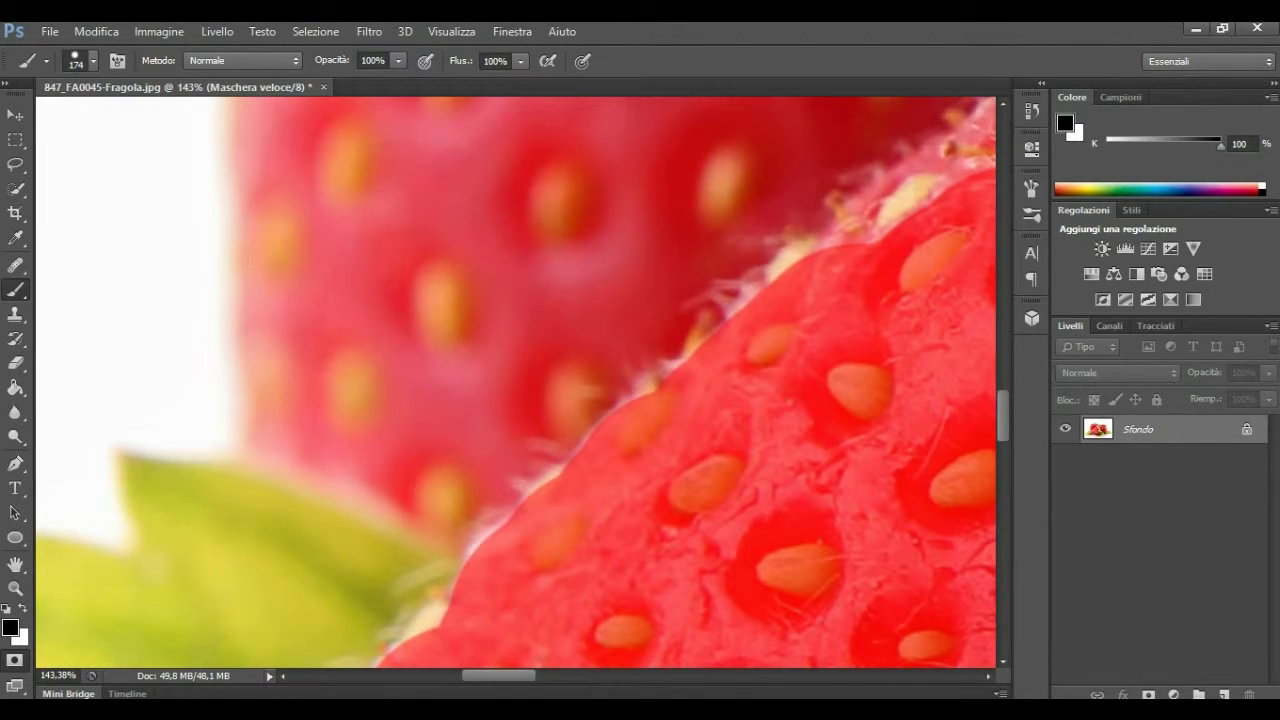
pyautogui.moveTo(670, 374); pyautogui.dragTo(648, 392)
# - Pan up and mask the pale fuzzy edge up to and around the top seed
pyautogui.hscroll(3, 516, 389)
pyautogui.hscroll(4, 516, 389)
pyautogui.hscroll(3, 516, 389)
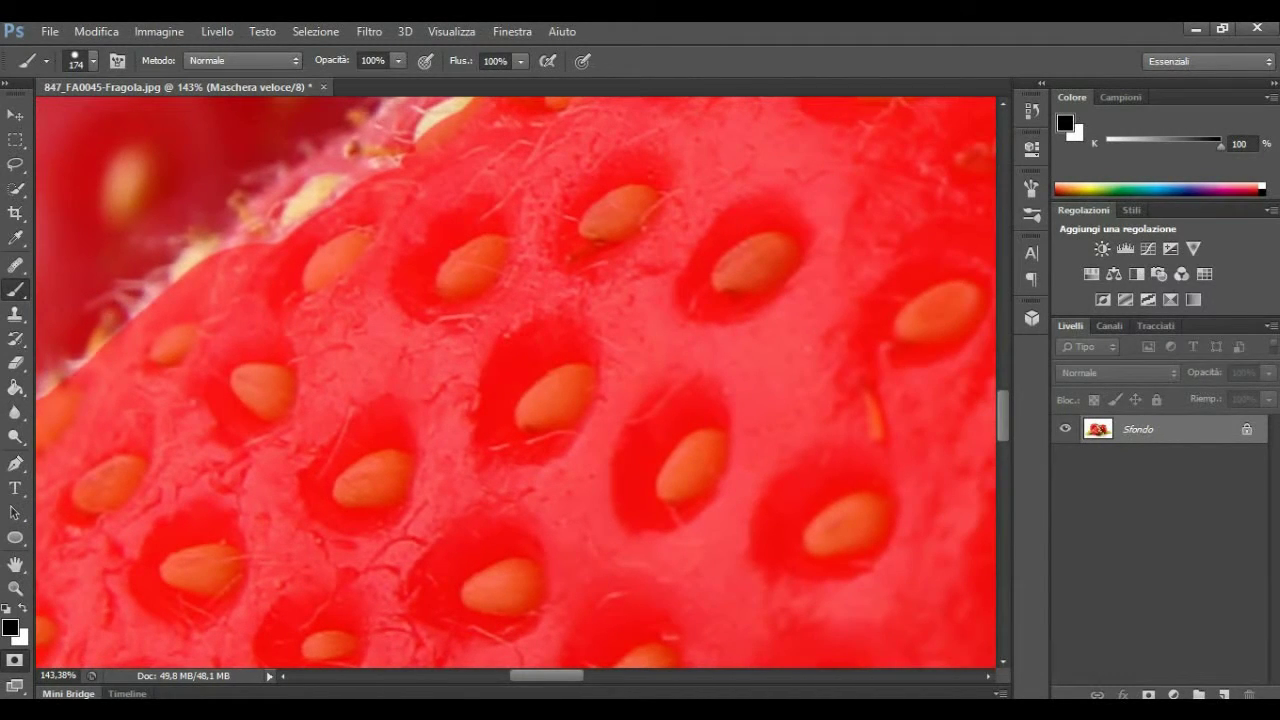
pyautogui.scroll(1, 516, 382)
pyautogui.scroll(3, 516, 382)
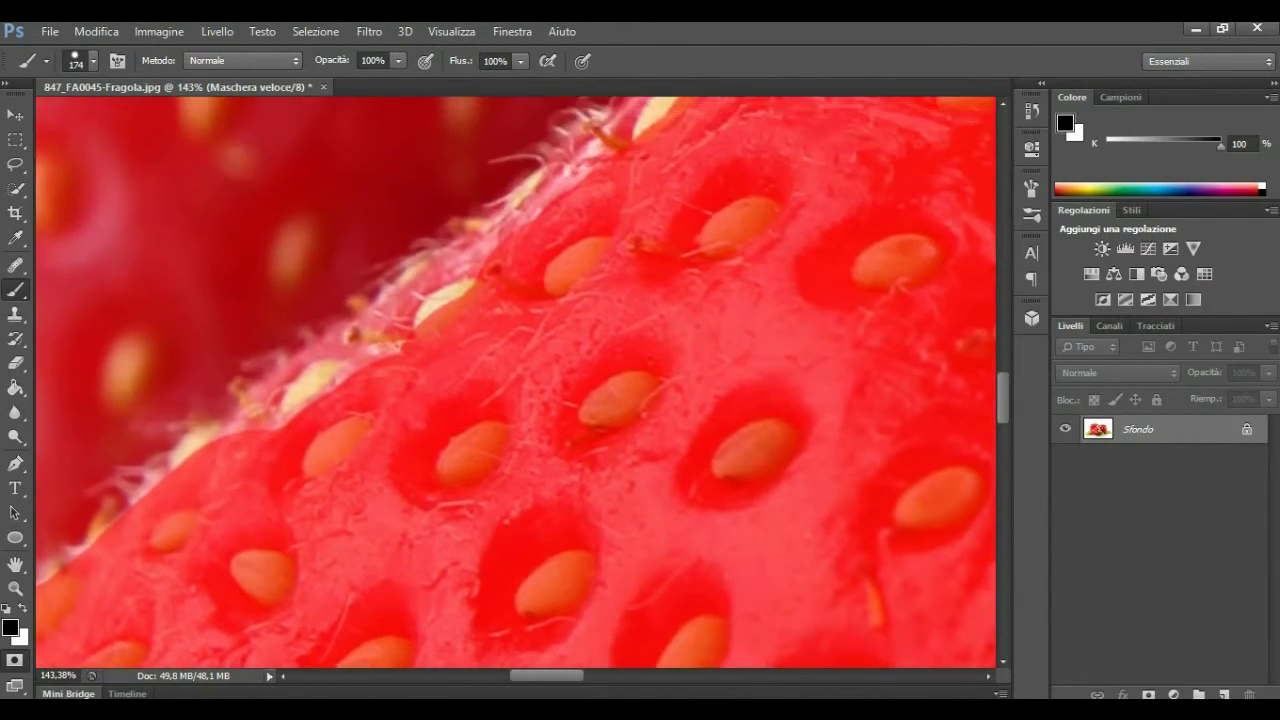
pyautogui.scroll(1, 516, 382)
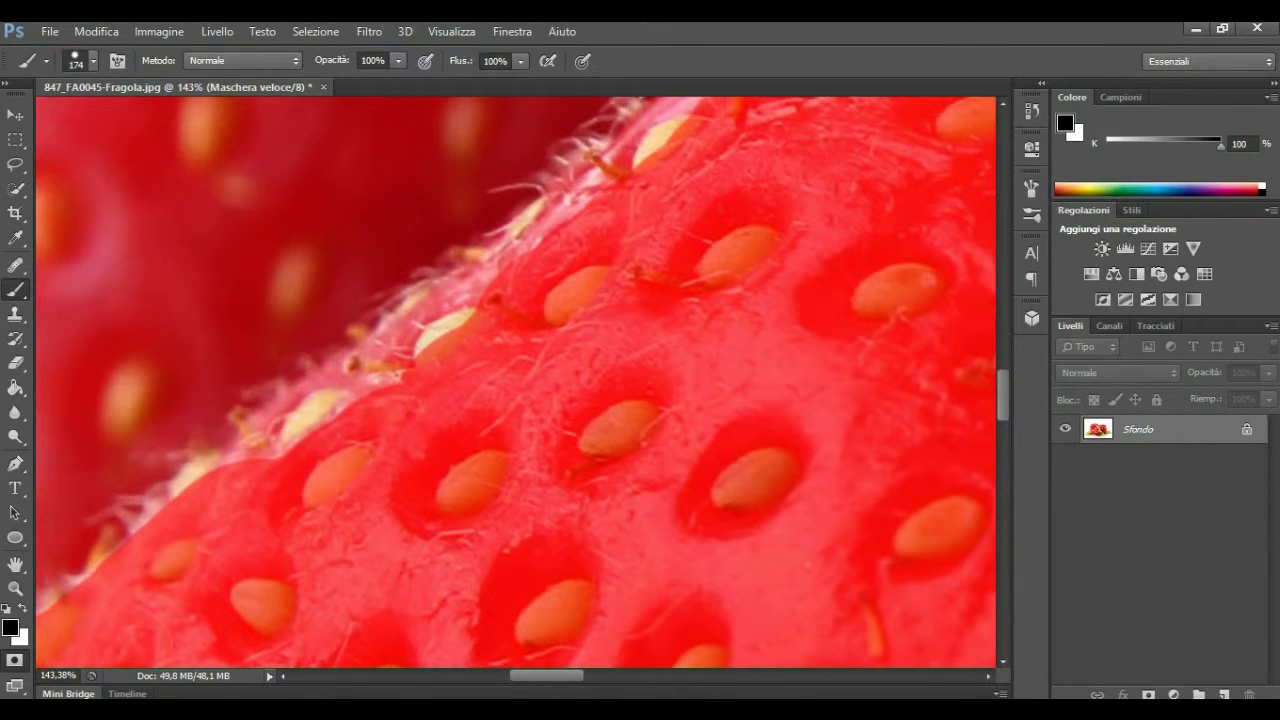
pyautogui.moveTo(350, 400); pyautogui.dragTo(218, 466)
pyautogui.moveTo(370, 385); pyautogui.dragTo(245, 428)
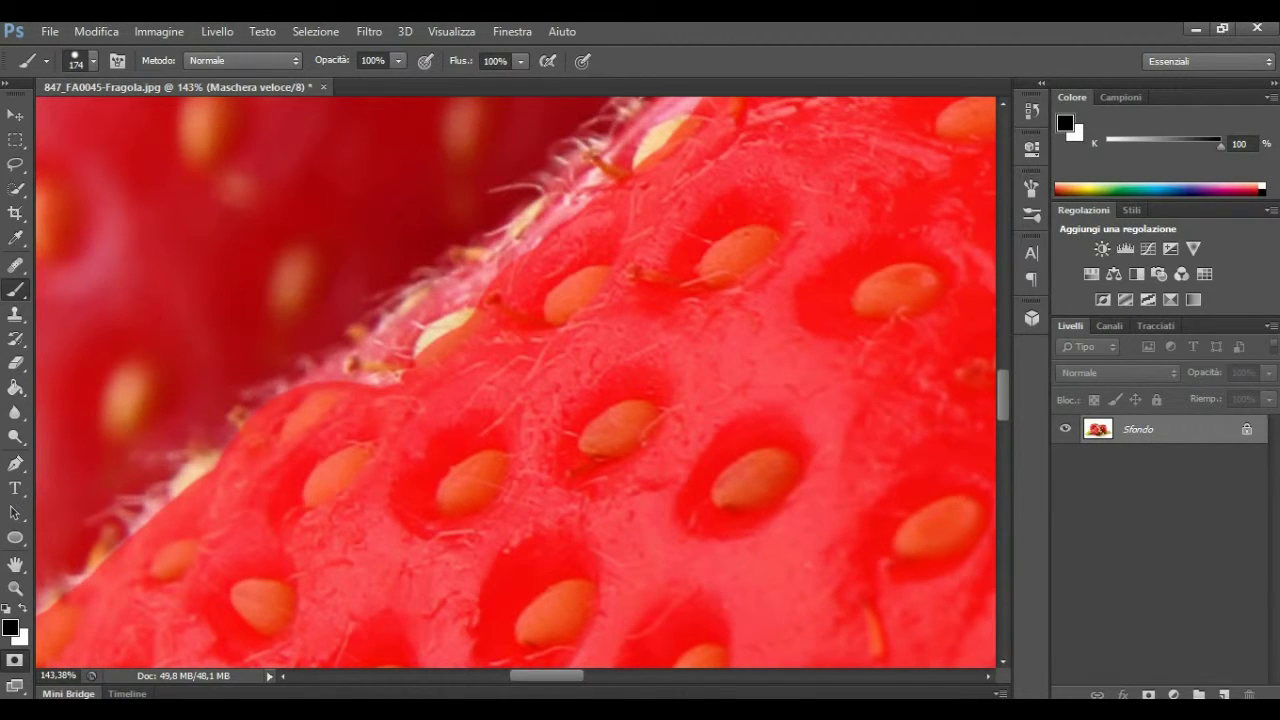
pyautogui.moveTo(425, 342); pyautogui.dragTo(300, 378)
pyautogui.moveTo(475, 302); pyautogui.dragTo(365, 345)
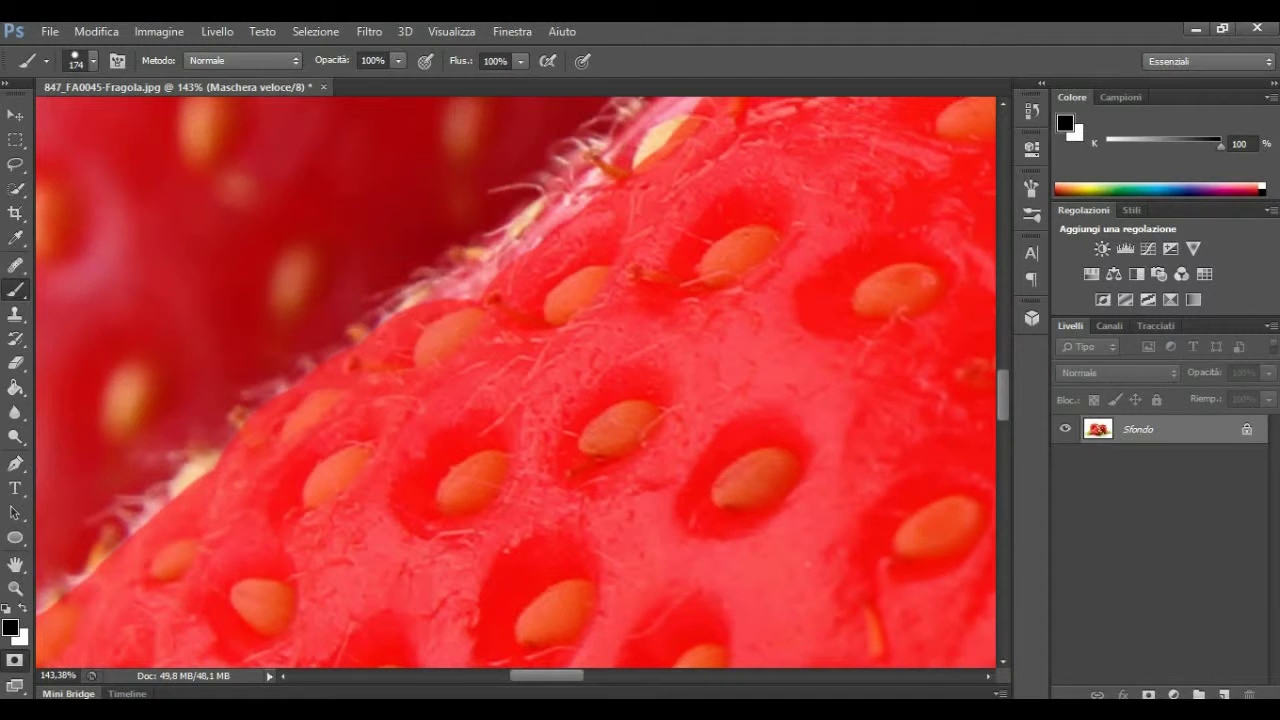
pyautogui.moveTo(510, 262); pyautogui.dragTo(420, 302)
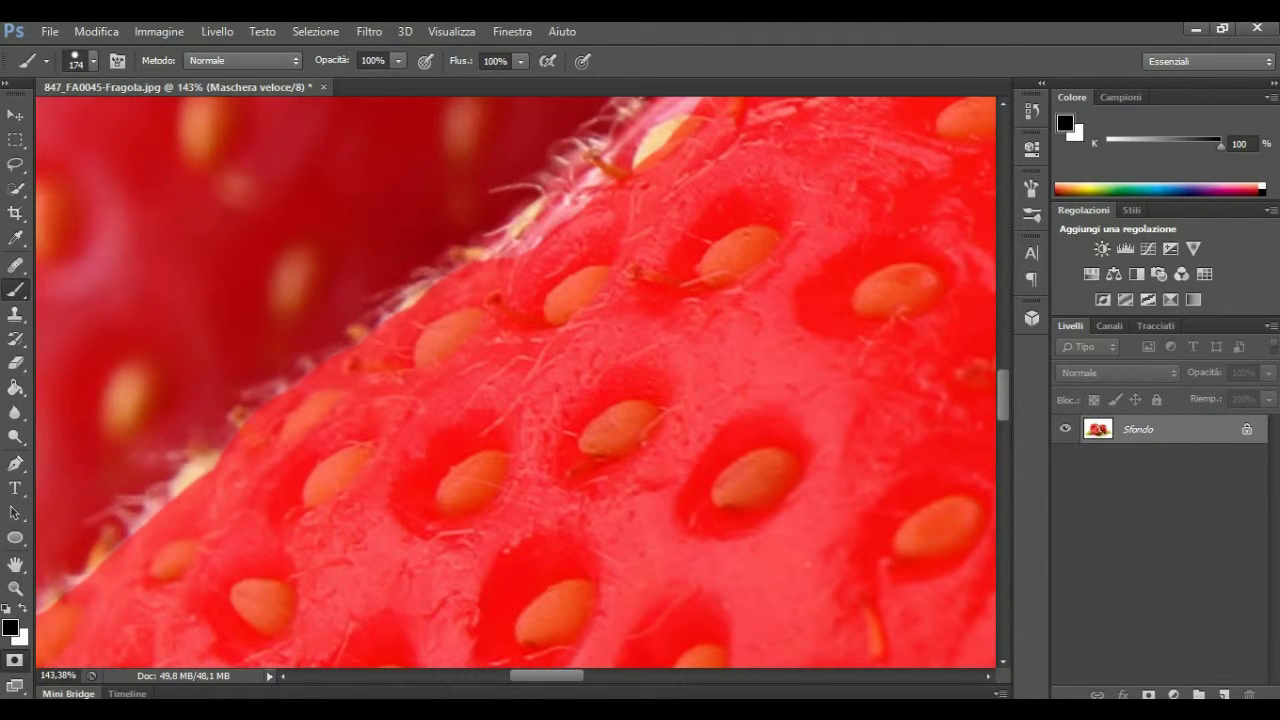
pyautogui.moveTo(580, 208); pyautogui.dragTo(485, 258)
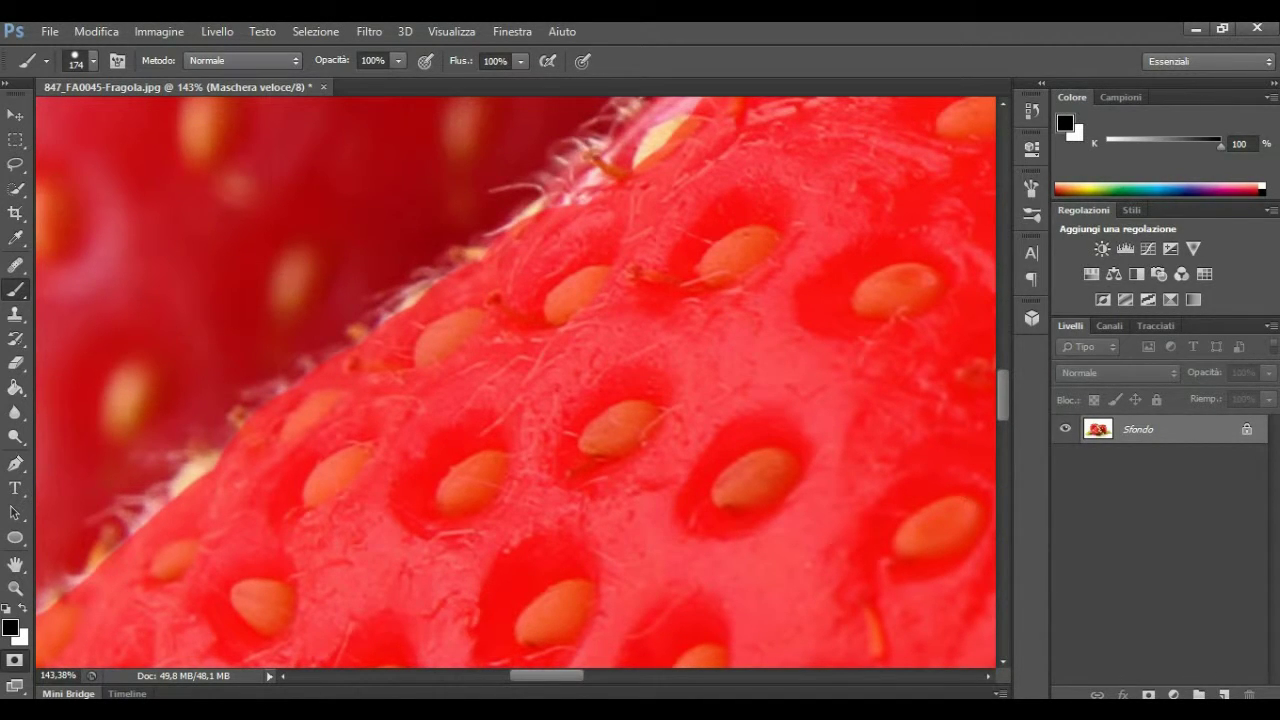
pyautogui.moveTo(655, 135); pyautogui.dragTo(545, 205)
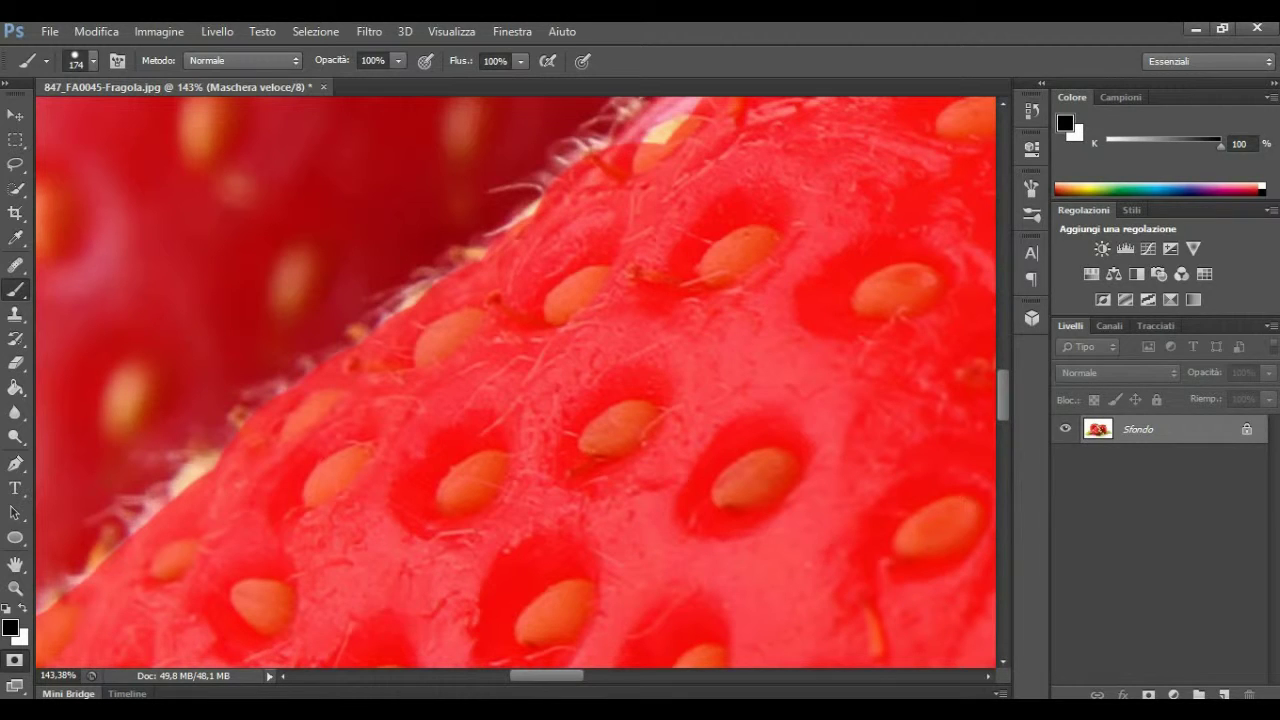
pyautogui.moveTo(690, 112); pyautogui.dragTo(615, 143)
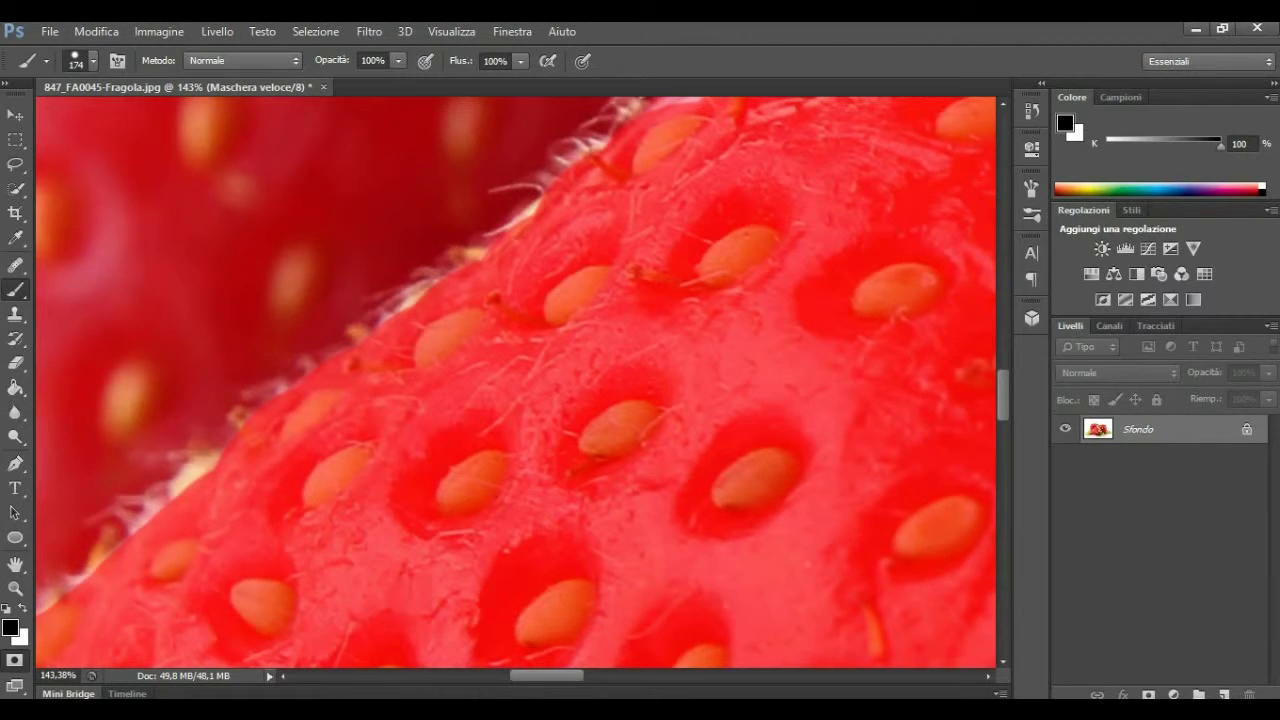
# - Mask the white fuzz and yellowish seed along the strawberry's top edge
pyautogui.scroll(3, 516, 382)
pyautogui.scroll(2, 516, 382)
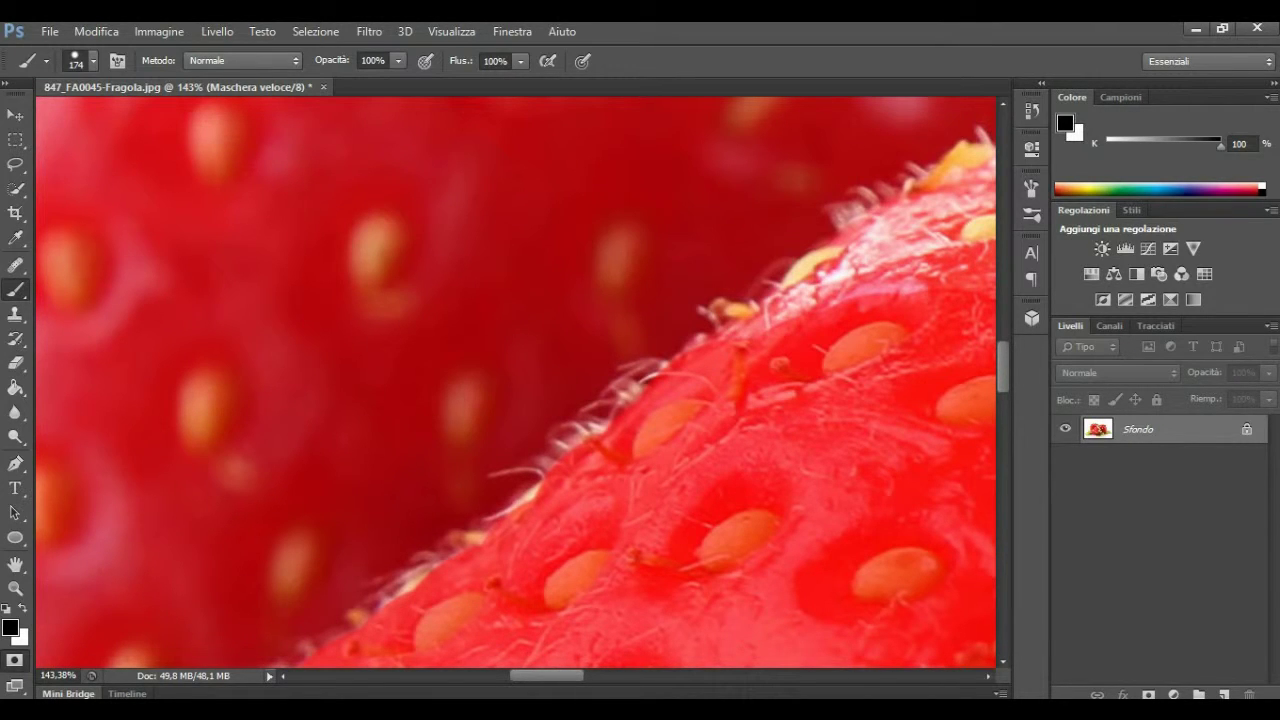
pyautogui.moveTo(745, 315); pyautogui.dragTo(980, 245)
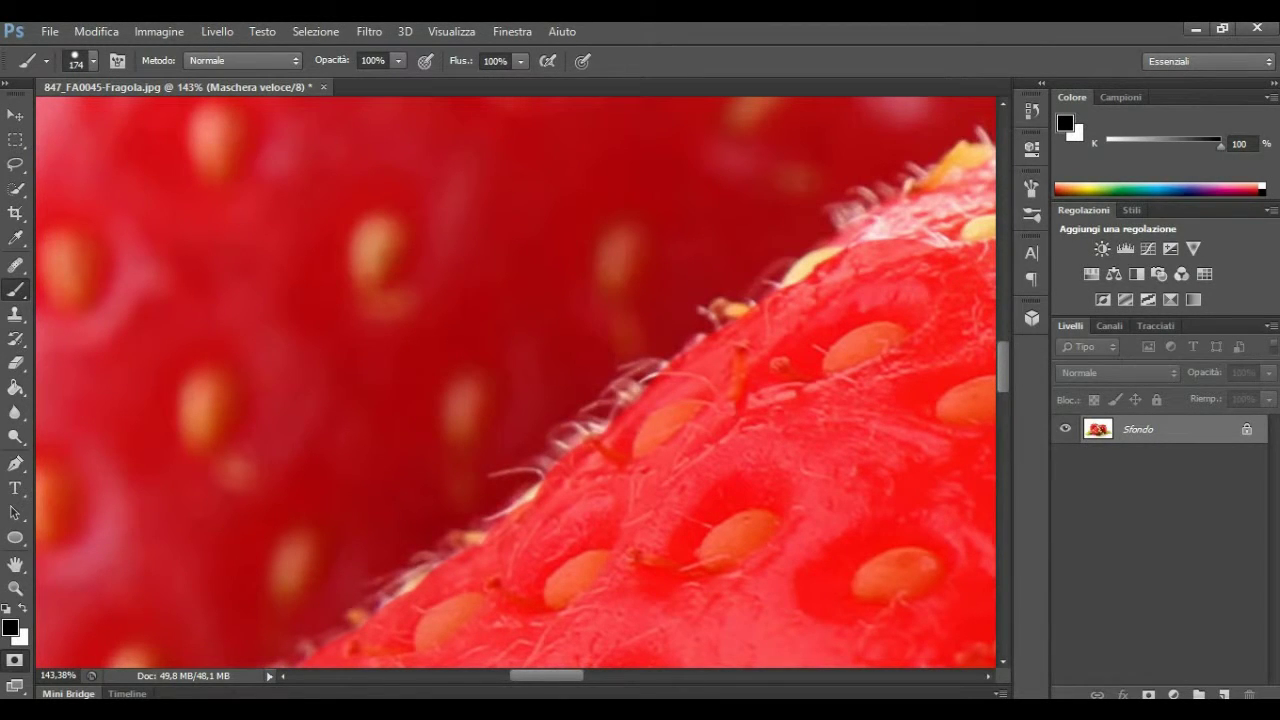
pyautogui.moveTo(840, 280); pyautogui.dragTo(985, 200)
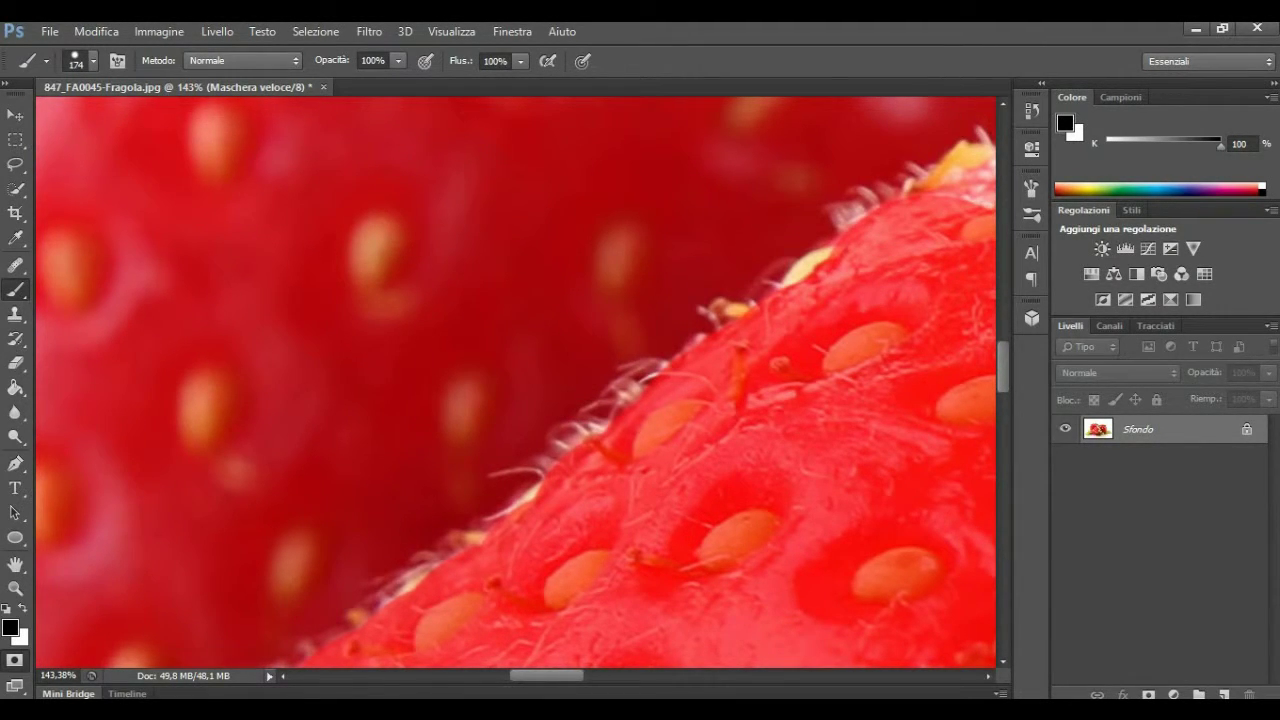
pyautogui.hscroll(3, 516, 382)
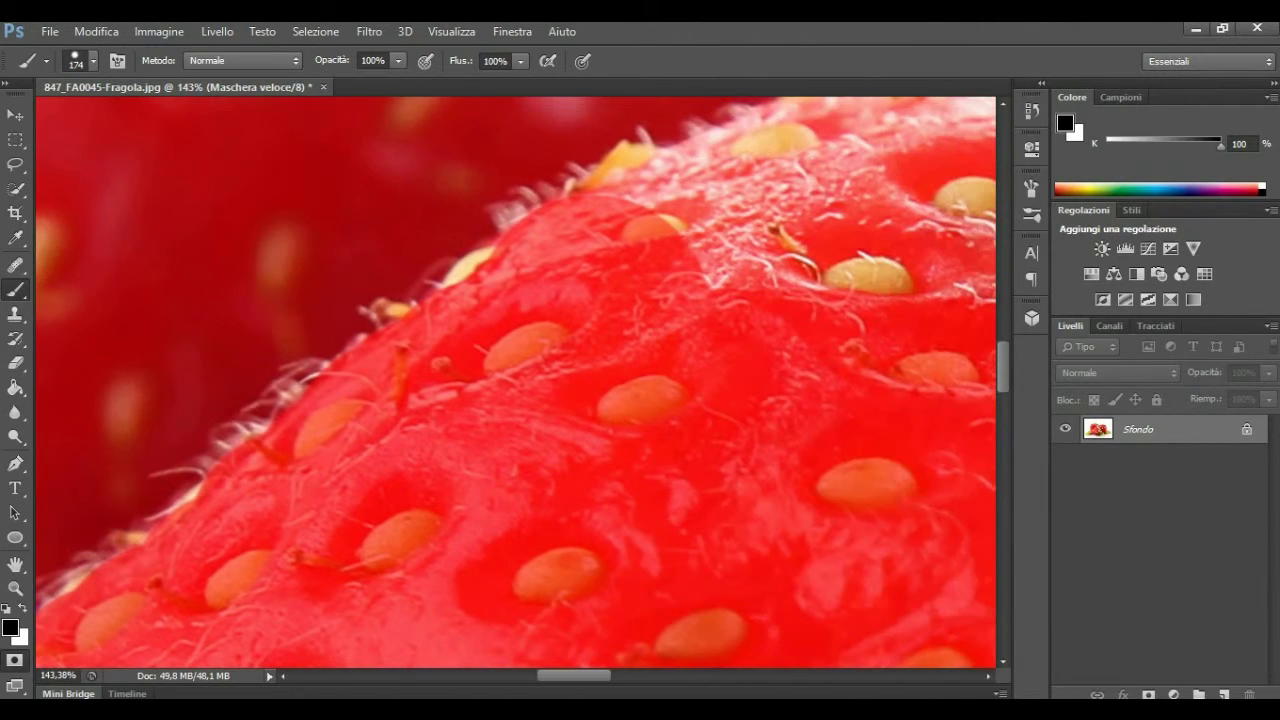
pyautogui.click(480, 257)
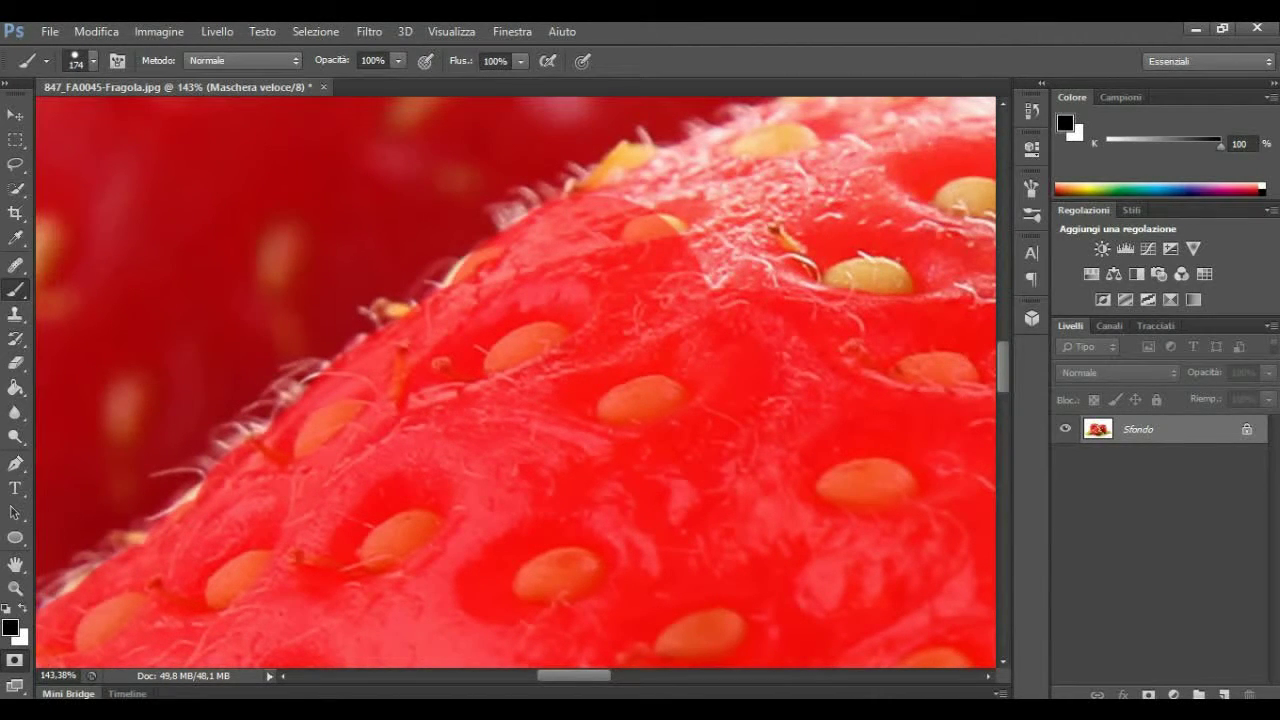
pyautogui.click(643, 234)
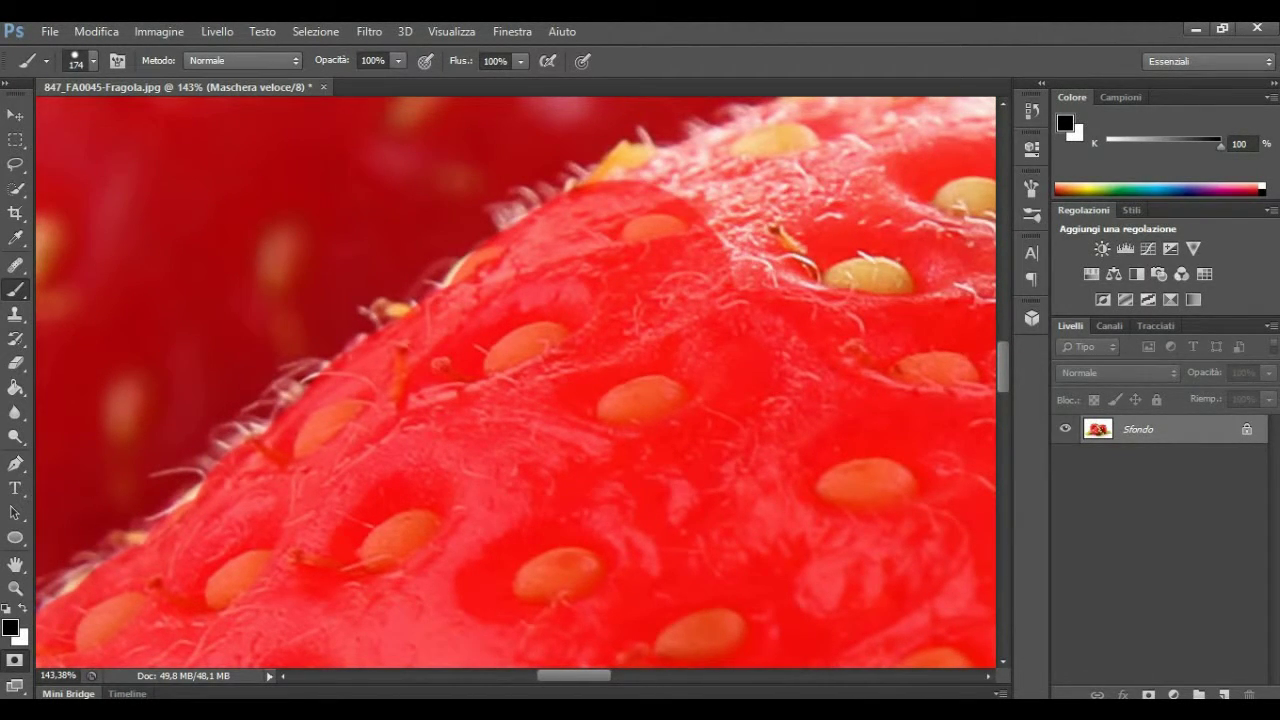
pyautogui.click(715, 222)
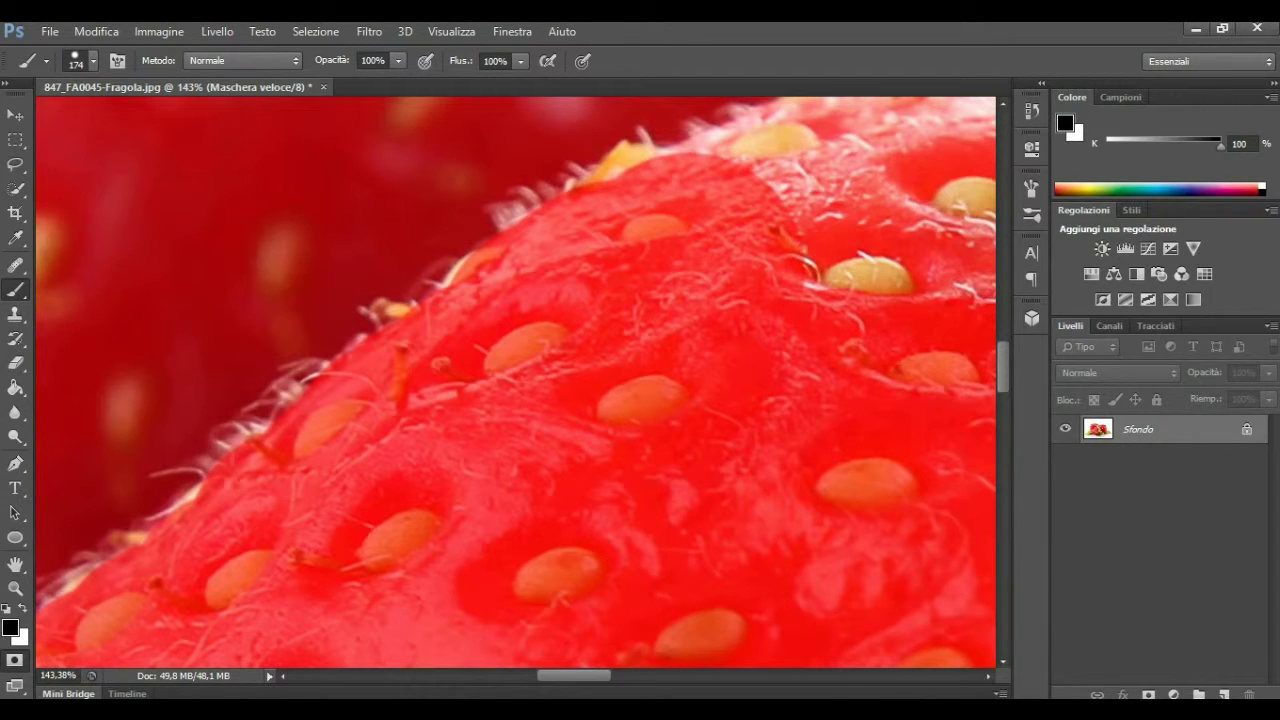
pyautogui.click(746, 211)
pyautogui.click(798, 202)
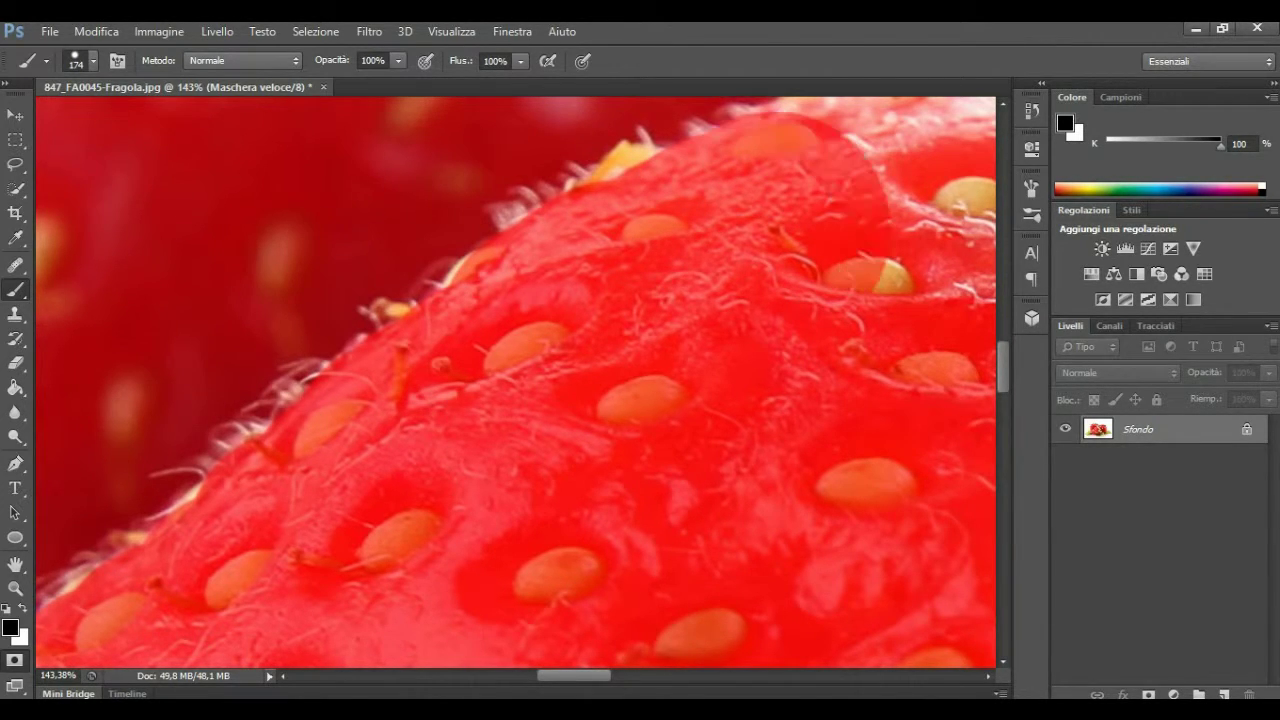
pyautogui.click(905, 230)
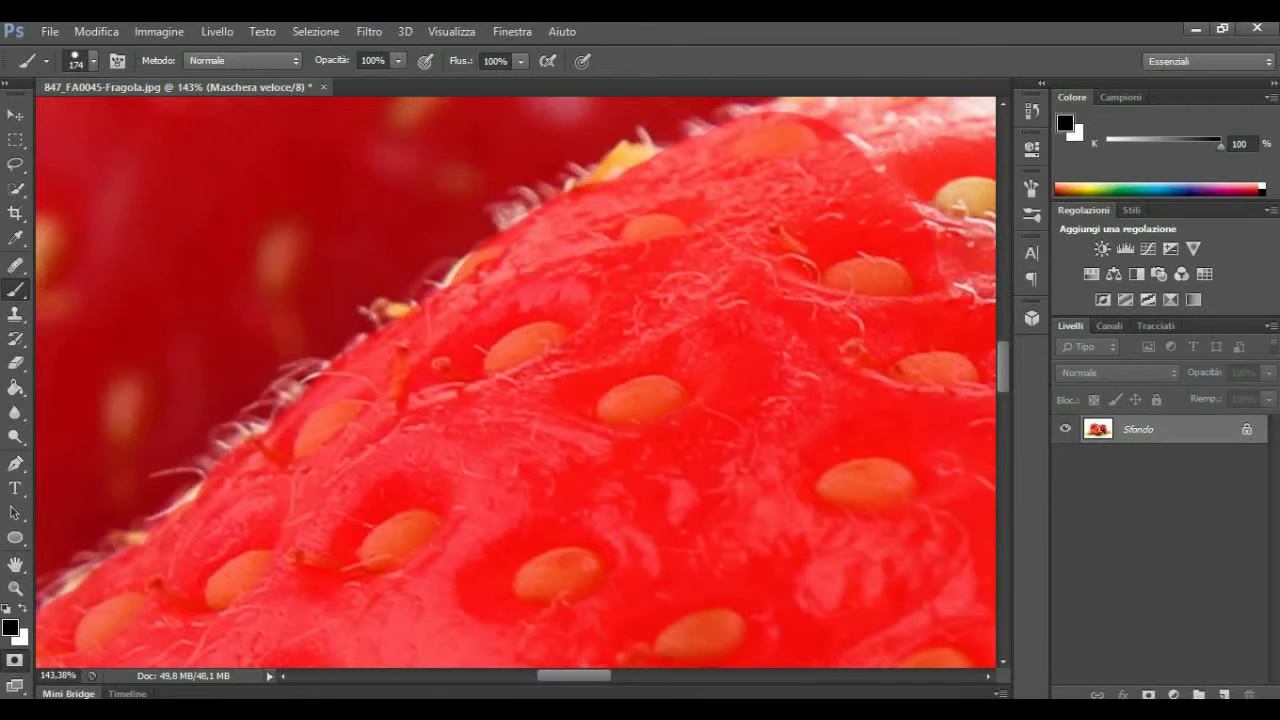
# - Extend the mask across the strawberry surface right up under the leaf
pyautogui.hscroll(3, 516, 382)
pyautogui.hscroll(2, 516, 382)
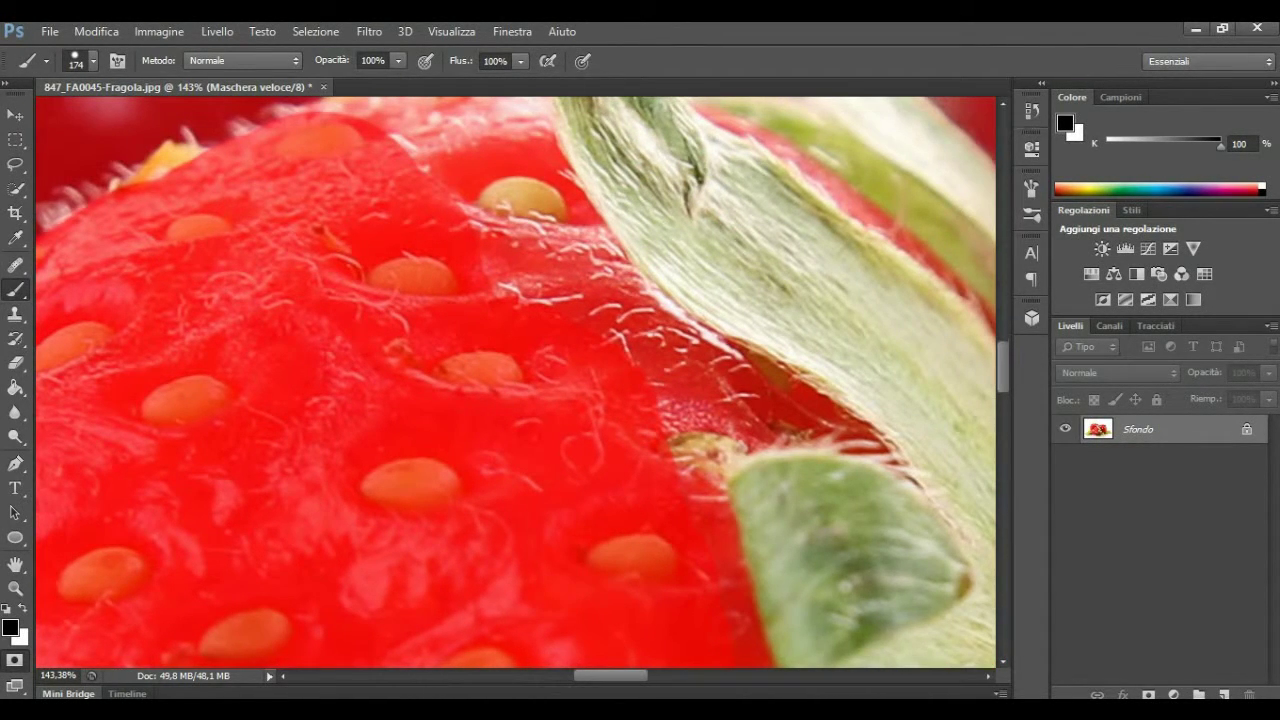
pyautogui.scroll(5, 516, 382)
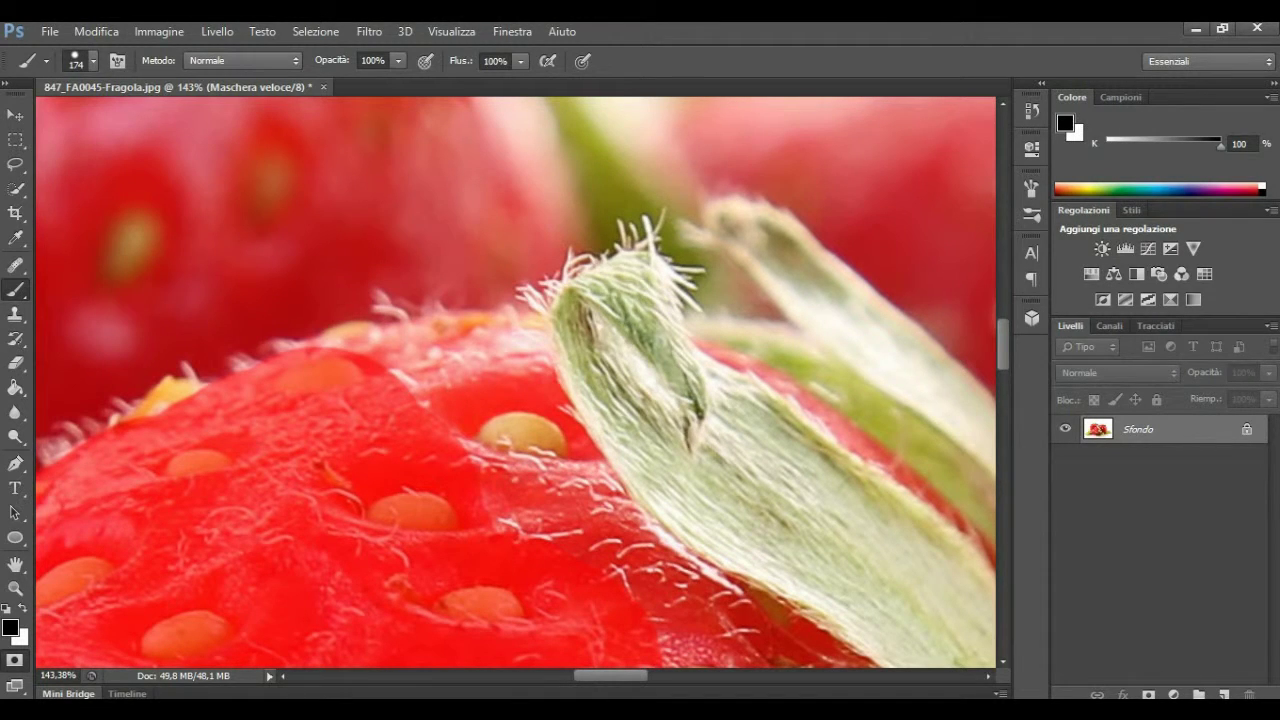
pyautogui.click(420, 450)
pyautogui.click(428, 412)
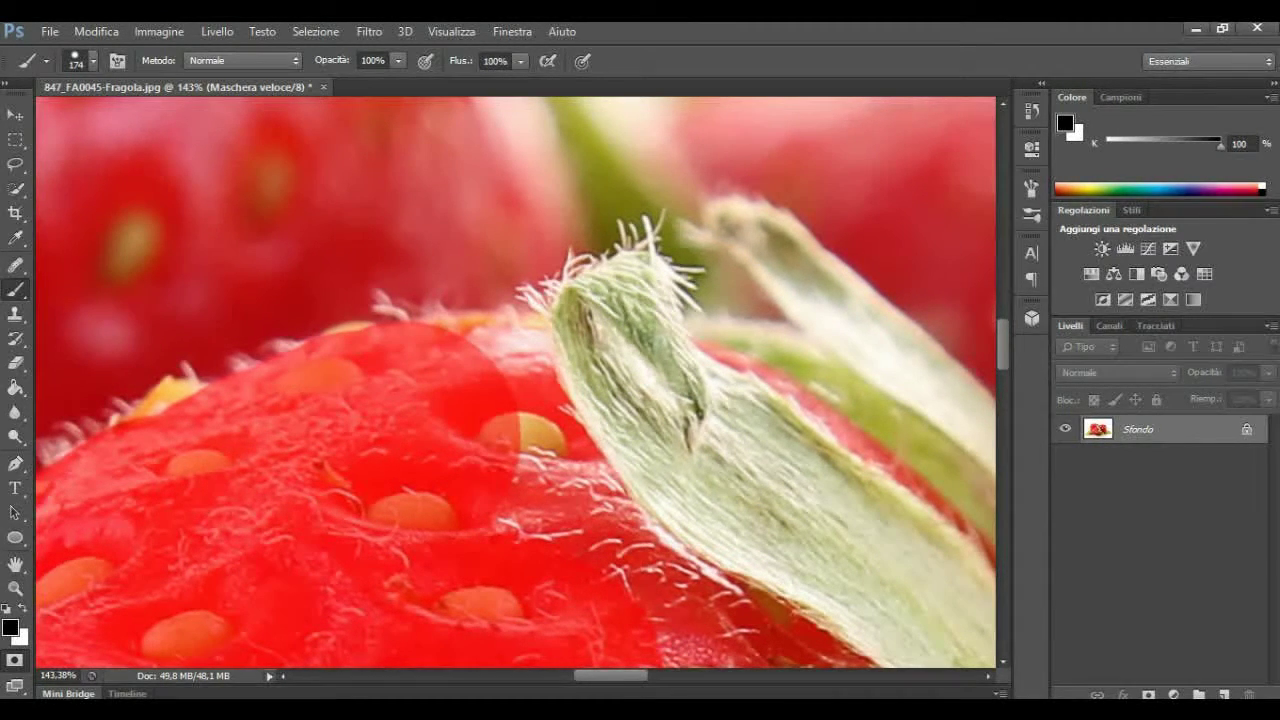
pyautogui.click(462, 421)
pyautogui.click(480, 423)
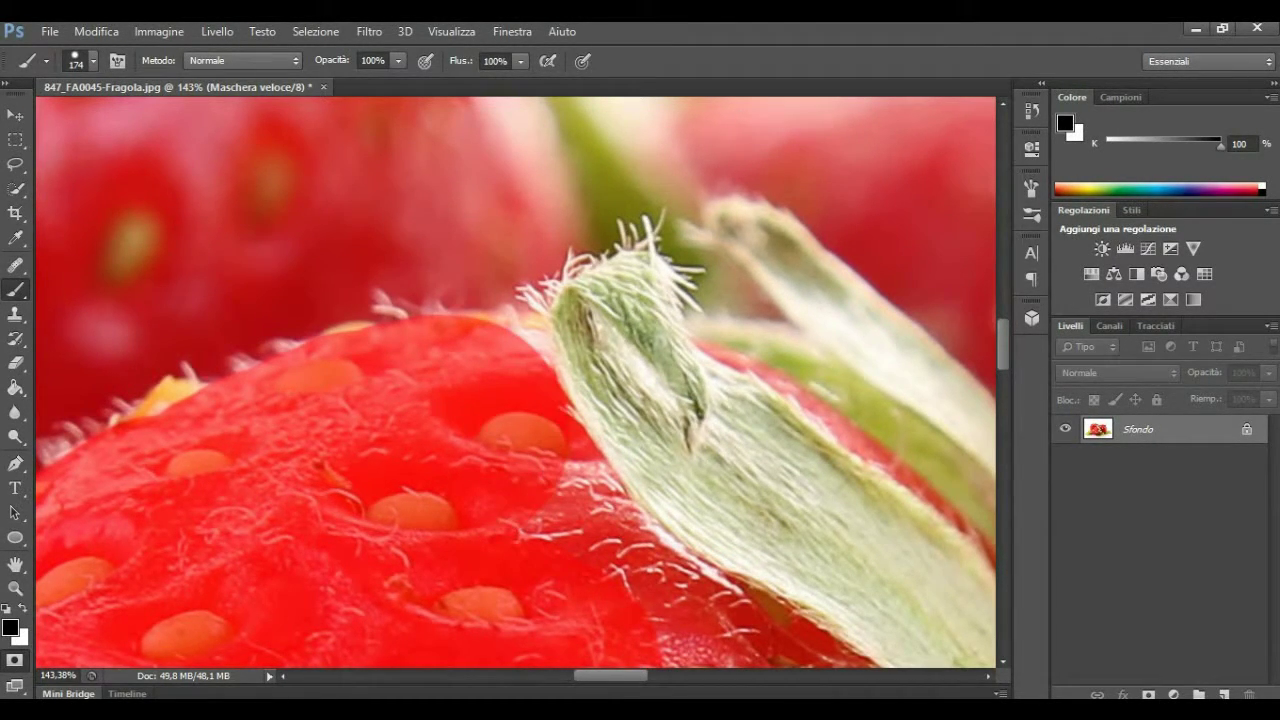
pyautogui.click(505, 428)
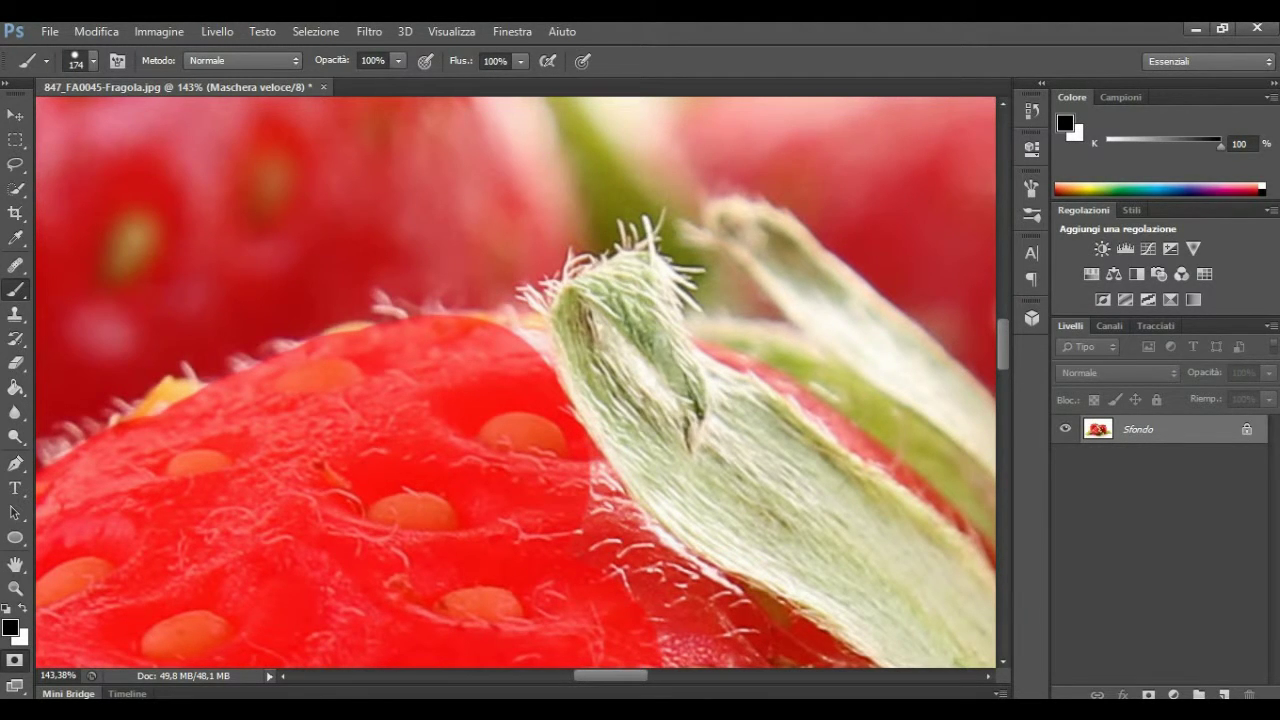
pyautogui.click(540, 490)
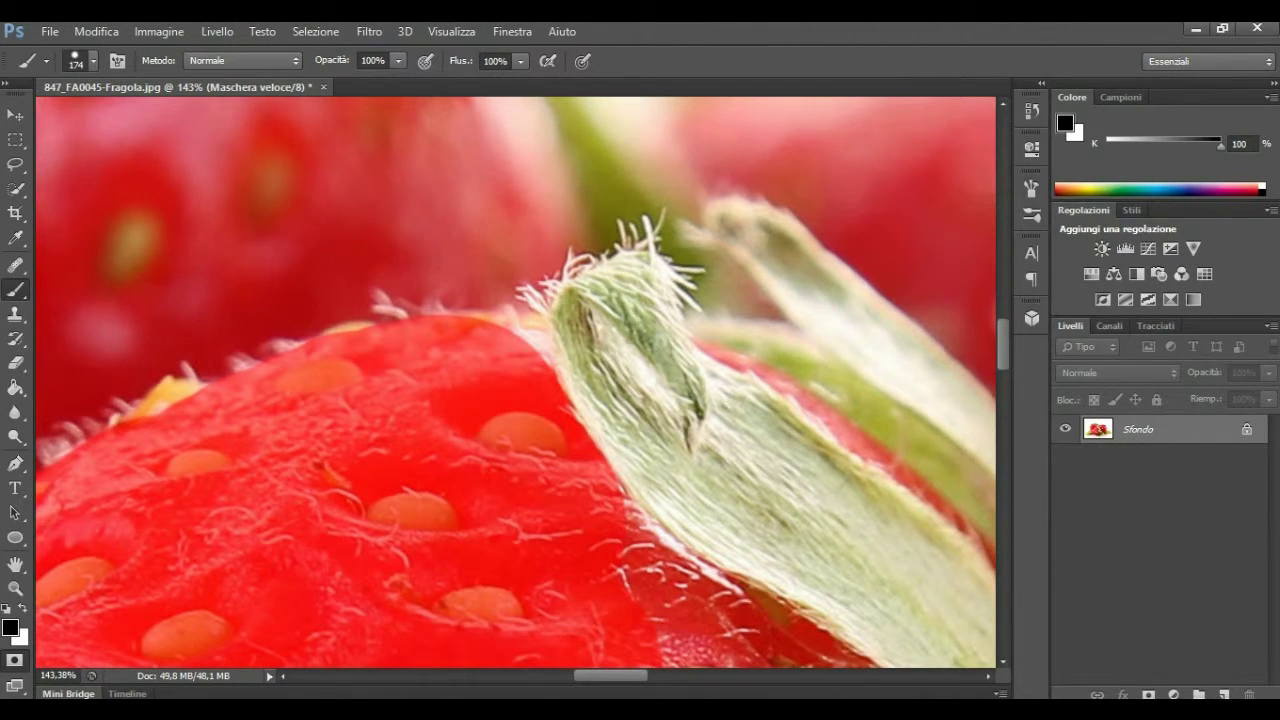
pyautogui.click(558, 530)
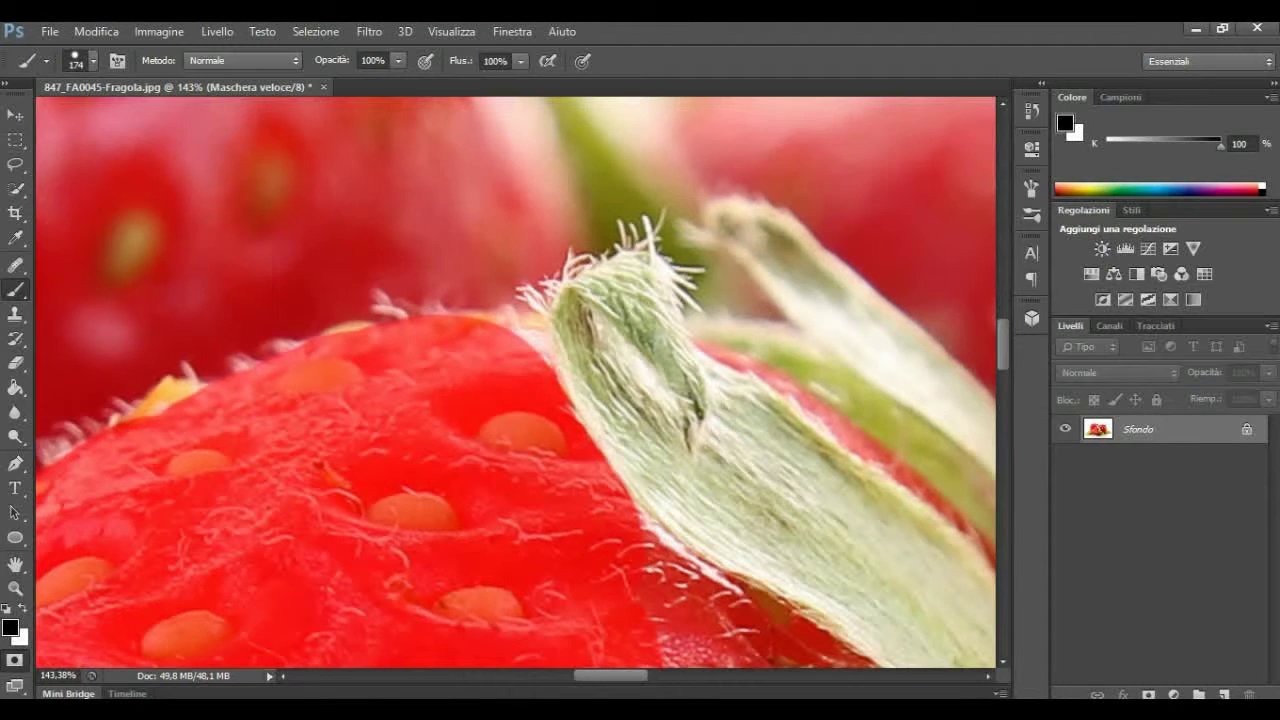
pyautogui.click(92, 61)
# - Set the brush to 48 px and touch up the mask along the top edge
pyautogui.write('48')
pyautogui.press('Return')
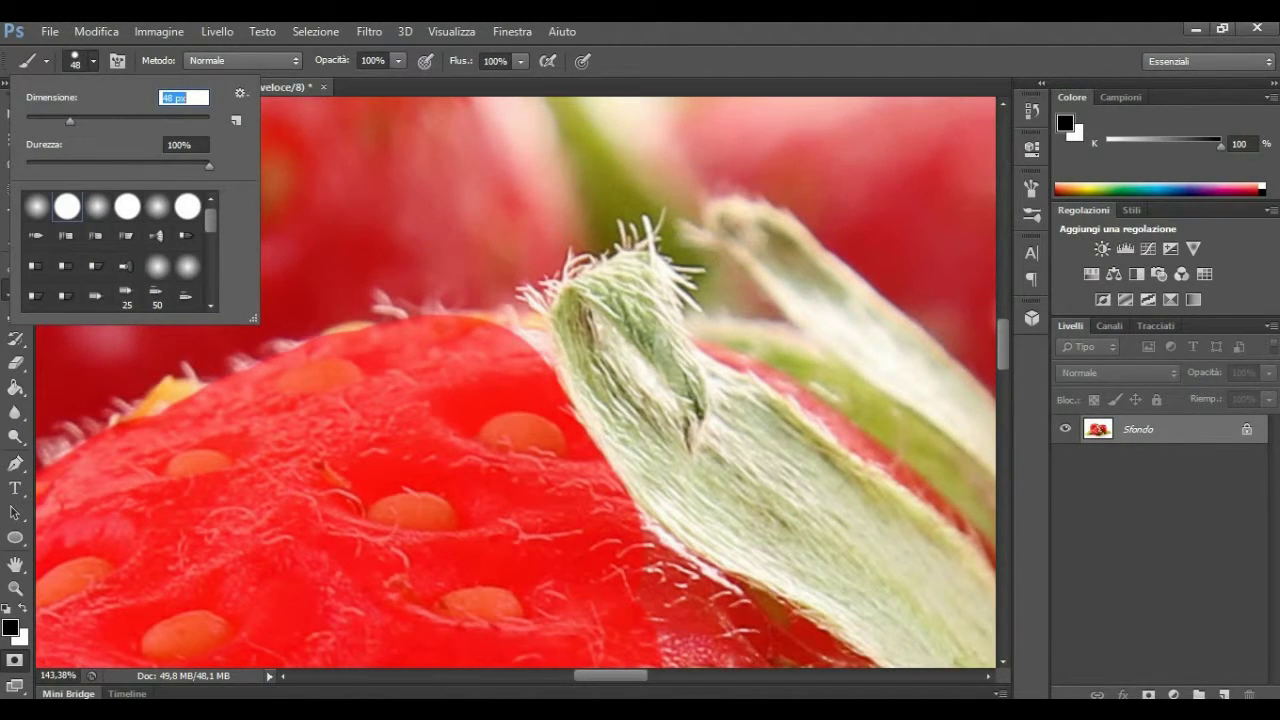
pyautogui.press('Return')
pyautogui.click(525, 335)
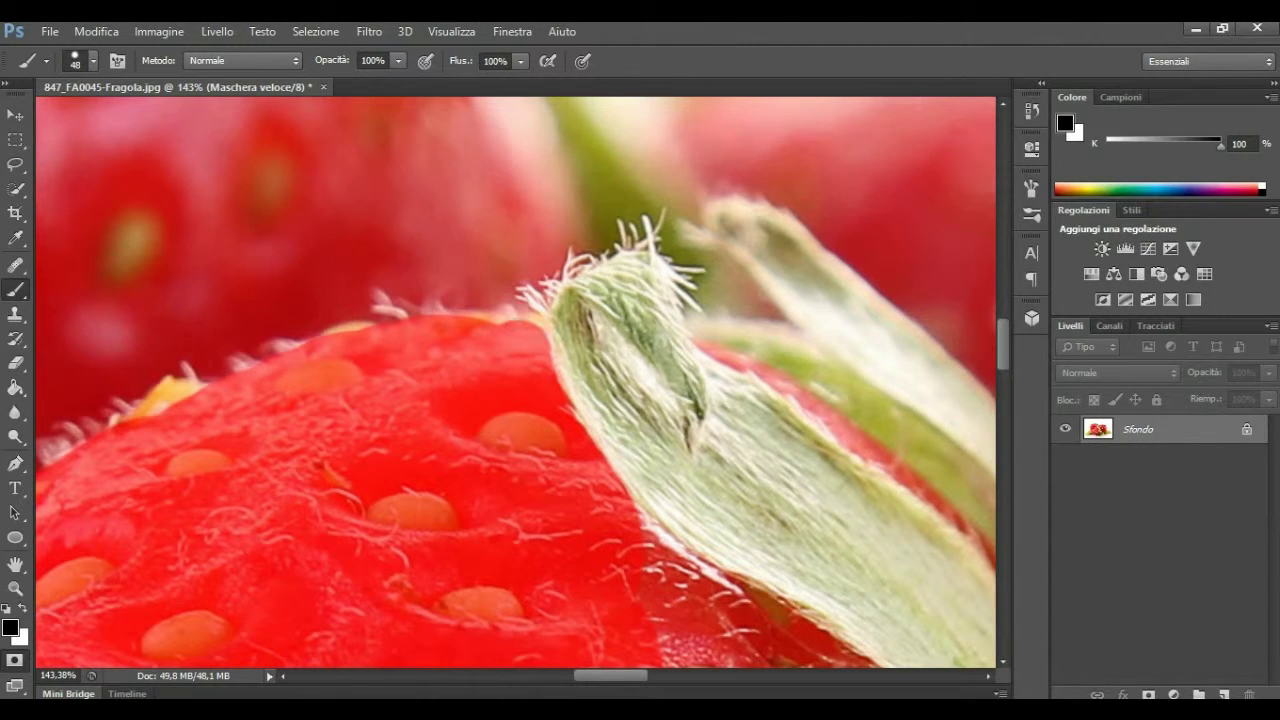
pyautogui.moveTo(500, 345); pyautogui.dragTo(548, 318)
# - Shrink the brush to 10 px and mask the strawberry edge along the leaf
pyautogui.click(93, 61)
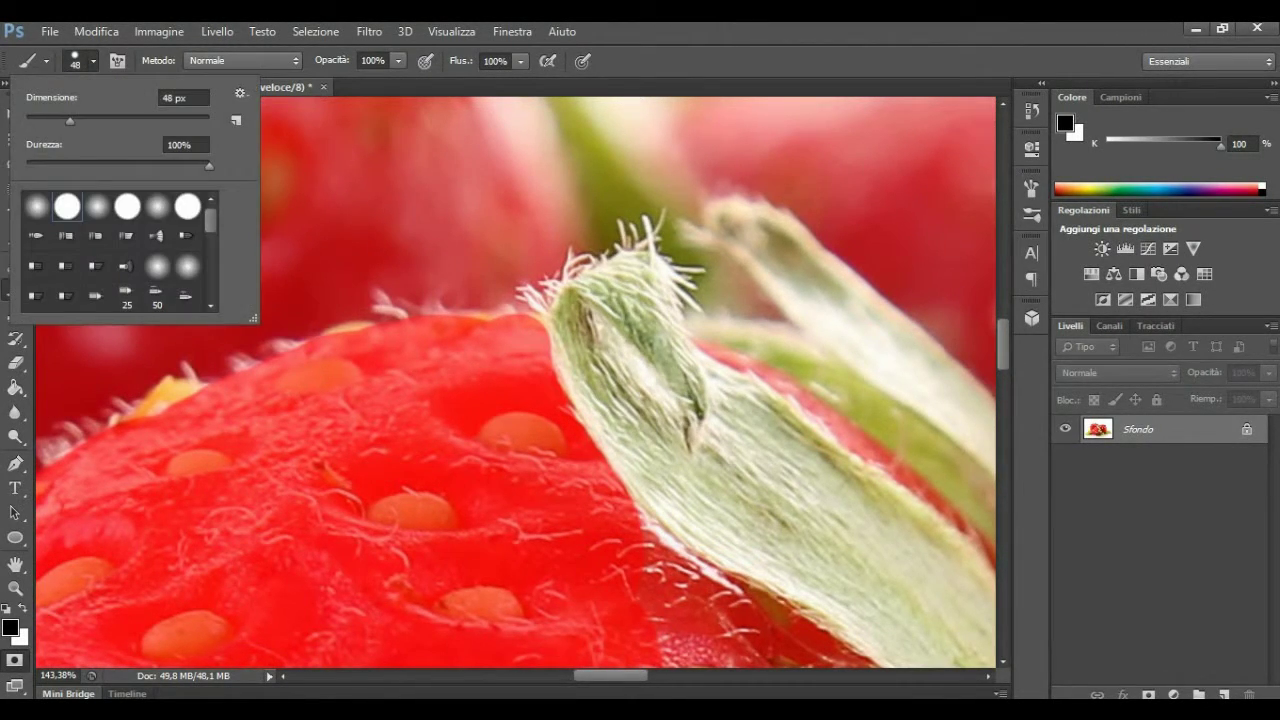
pyautogui.write('24')
pyautogui.press('Return')
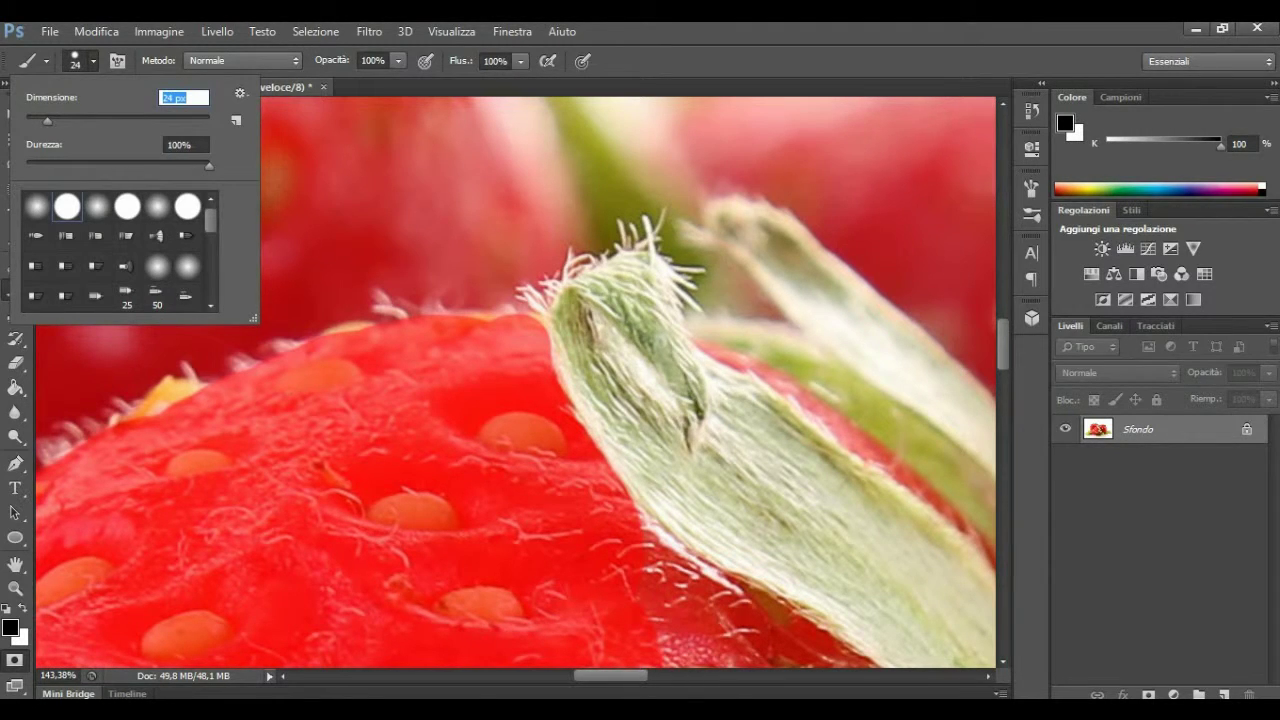
pyautogui.write('10')
pyautogui.press('Return')
pyautogui.moveTo(706, 346)
pyautogui.mouseDown()
pyautogui.moveTo(762, 364)
pyautogui.moveTo(770, 378)
pyautogui.moveTo(754, 372)
pyautogui.moveTo(787, 391)
pyautogui.moveTo(778, 371)
pyautogui.mouseUp()
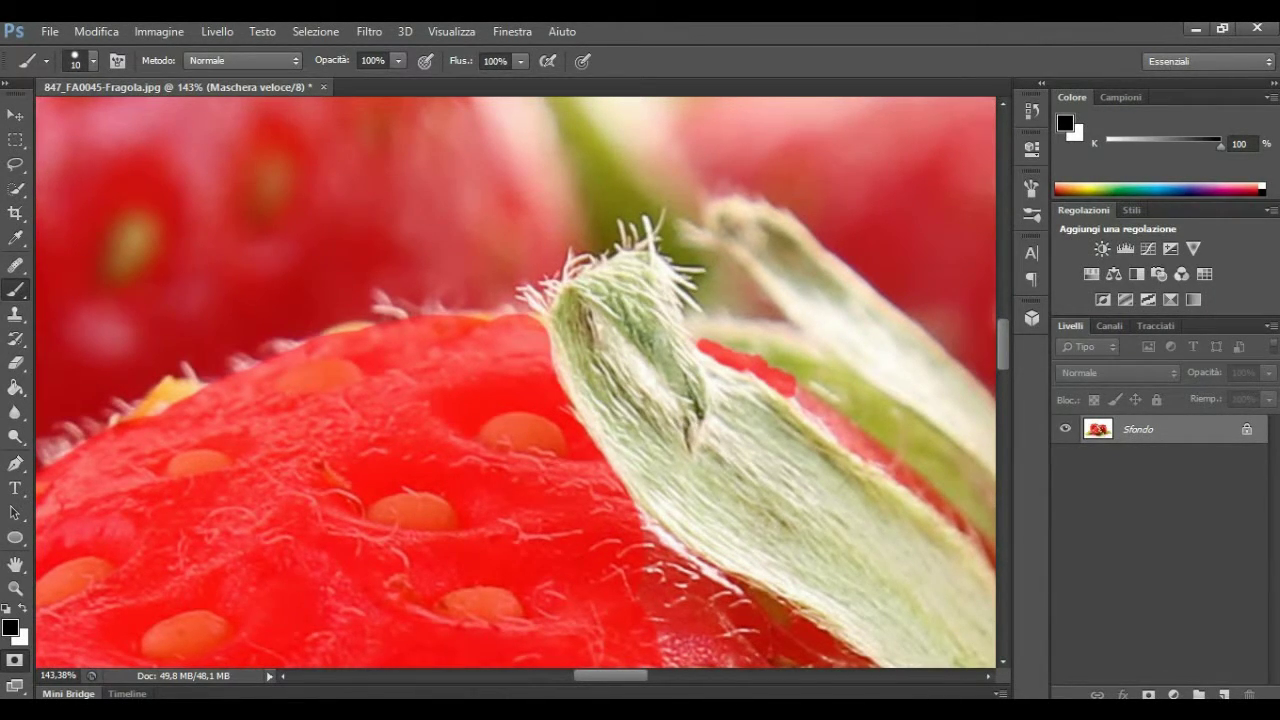
pyautogui.hscroll(1, 515, 380)
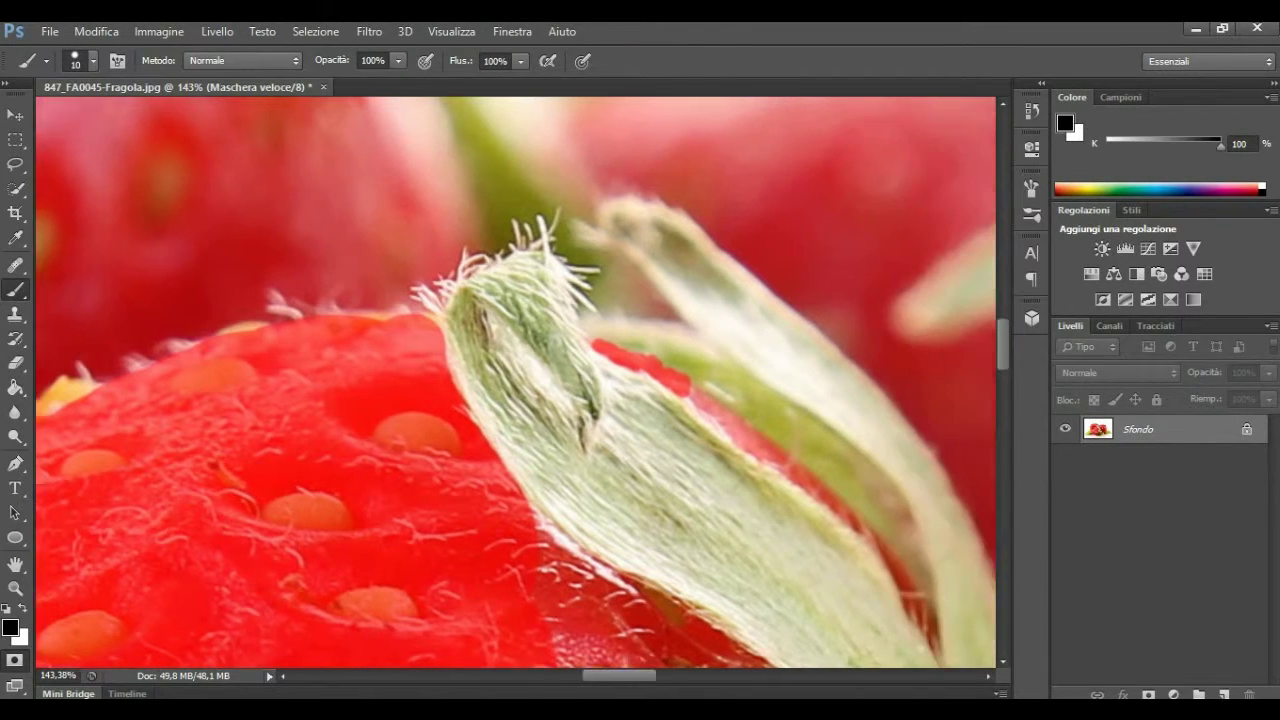
pyautogui.hscroll(3, 515, 380)
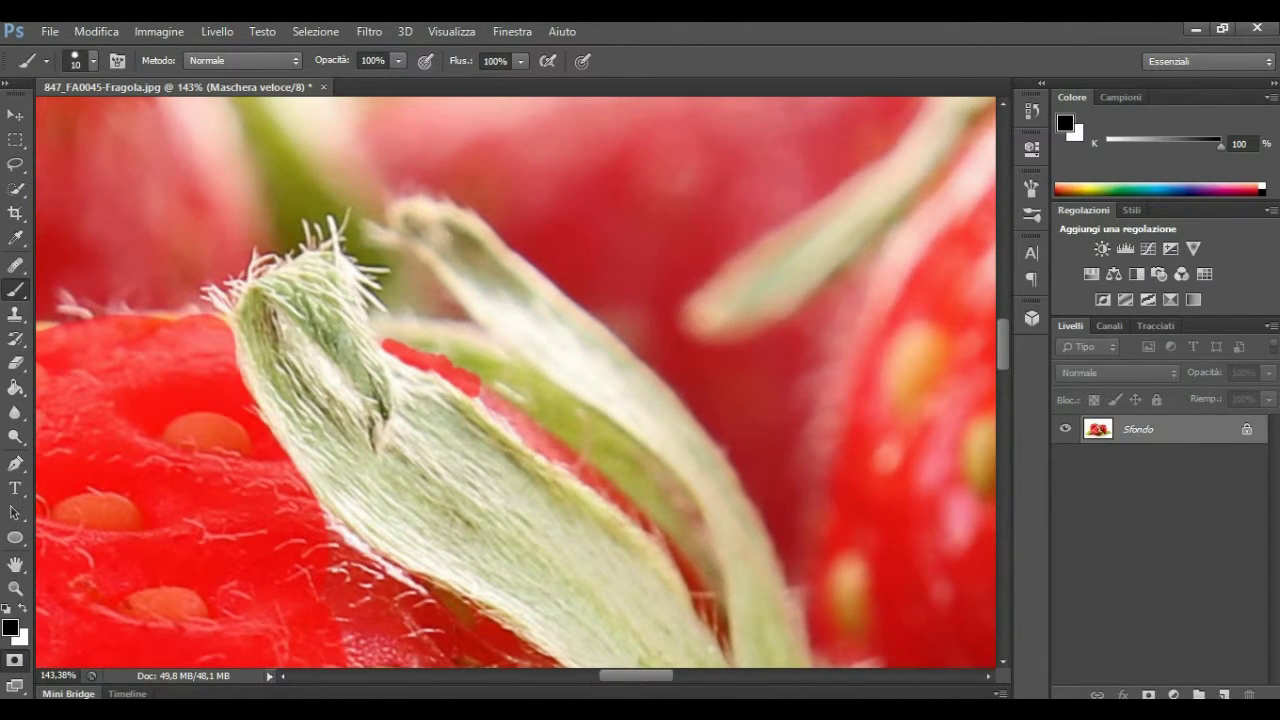
pyautogui.moveTo(482, 394)
pyautogui.mouseDown()
pyautogui.moveTo(530, 444)
pyautogui.moveTo(534, 426)
pyautogui.moveTo(576, 466)
pyautogui.moveTo(558, 462)
pyautogui.mouseUp()
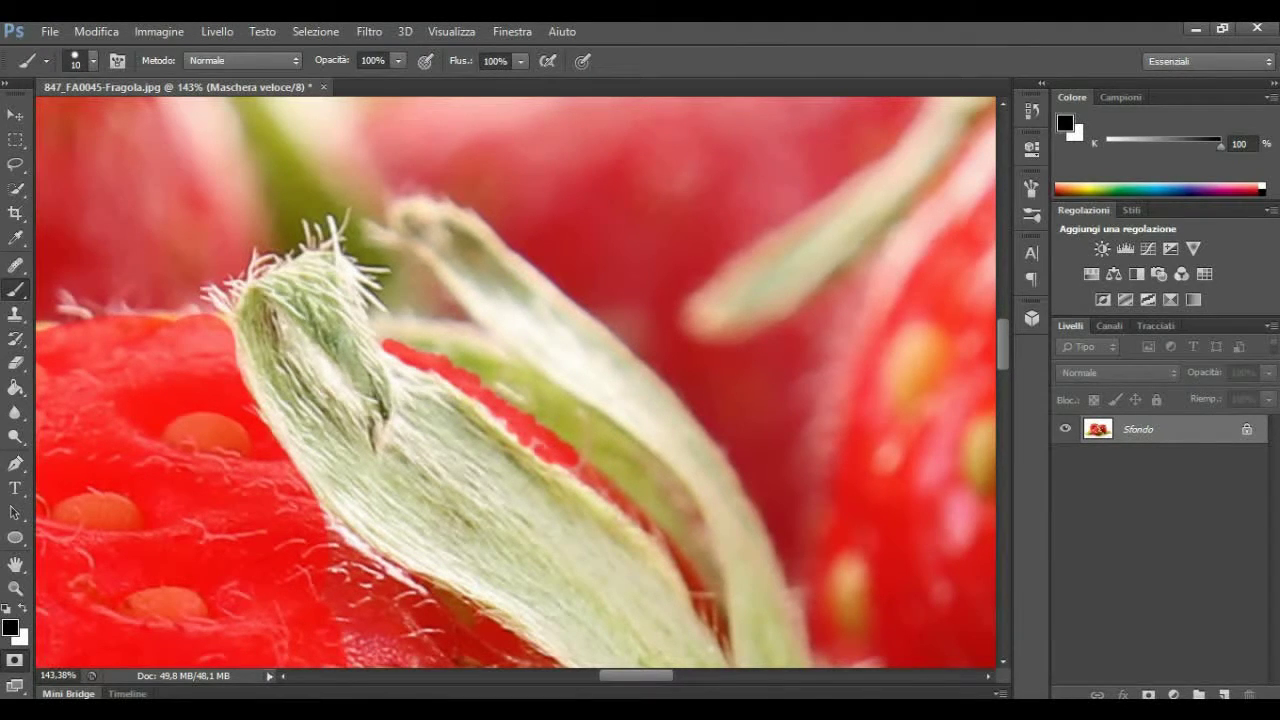
pyautogui.moveTo(578, 470); pyautogui.dragTo(610, 492)
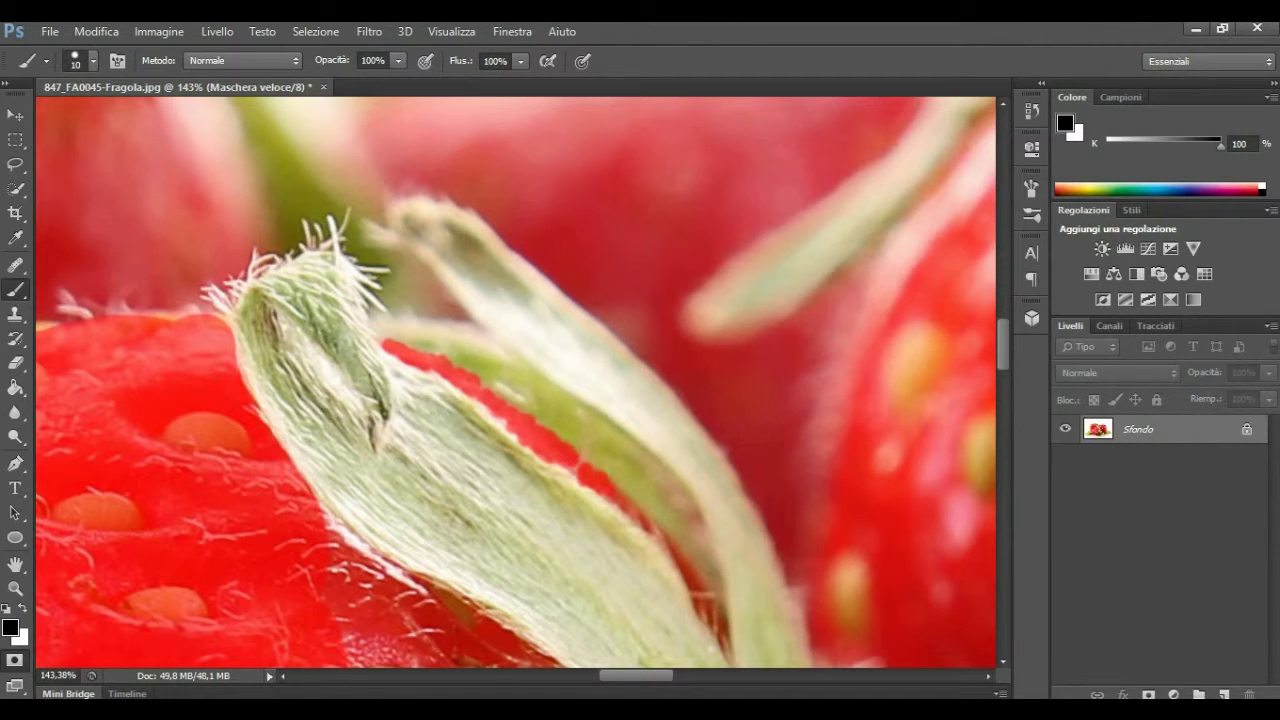
# - Fill the thin red gaps showing along the leaf edge
pyautogui.hscroll(3, 515, 380)
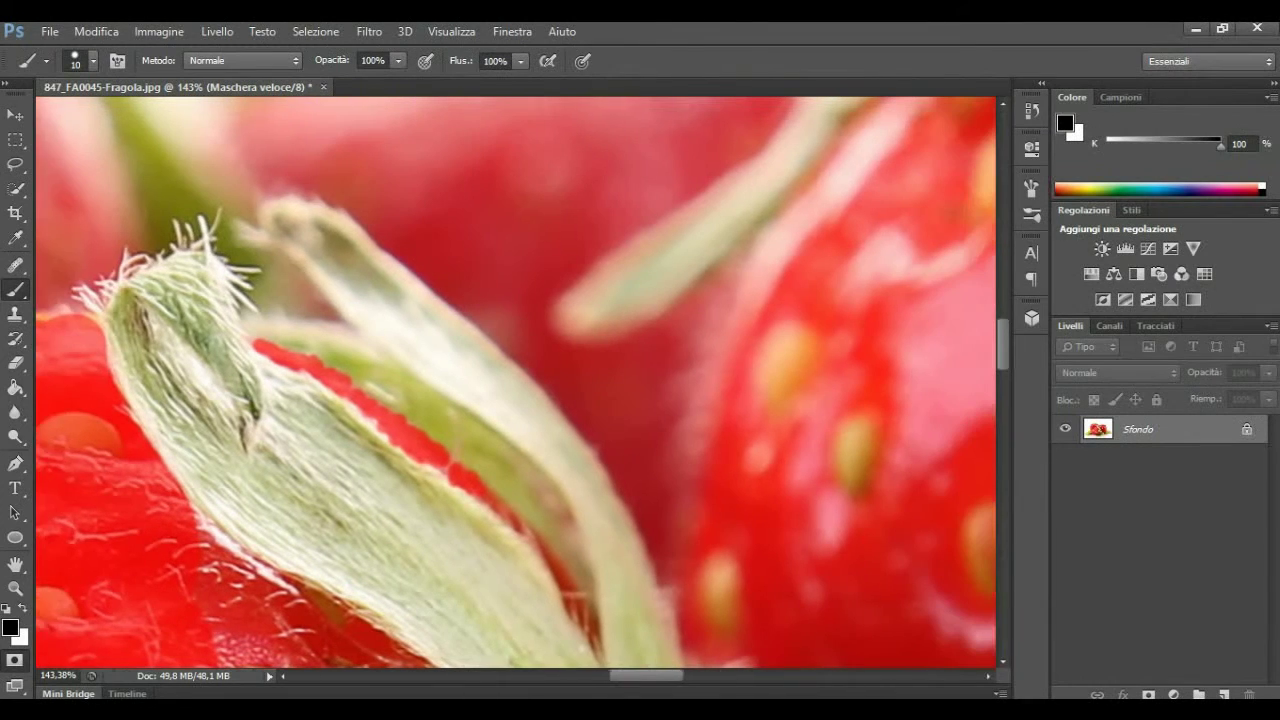
pyautogui.scroll(-2, 515, 380)
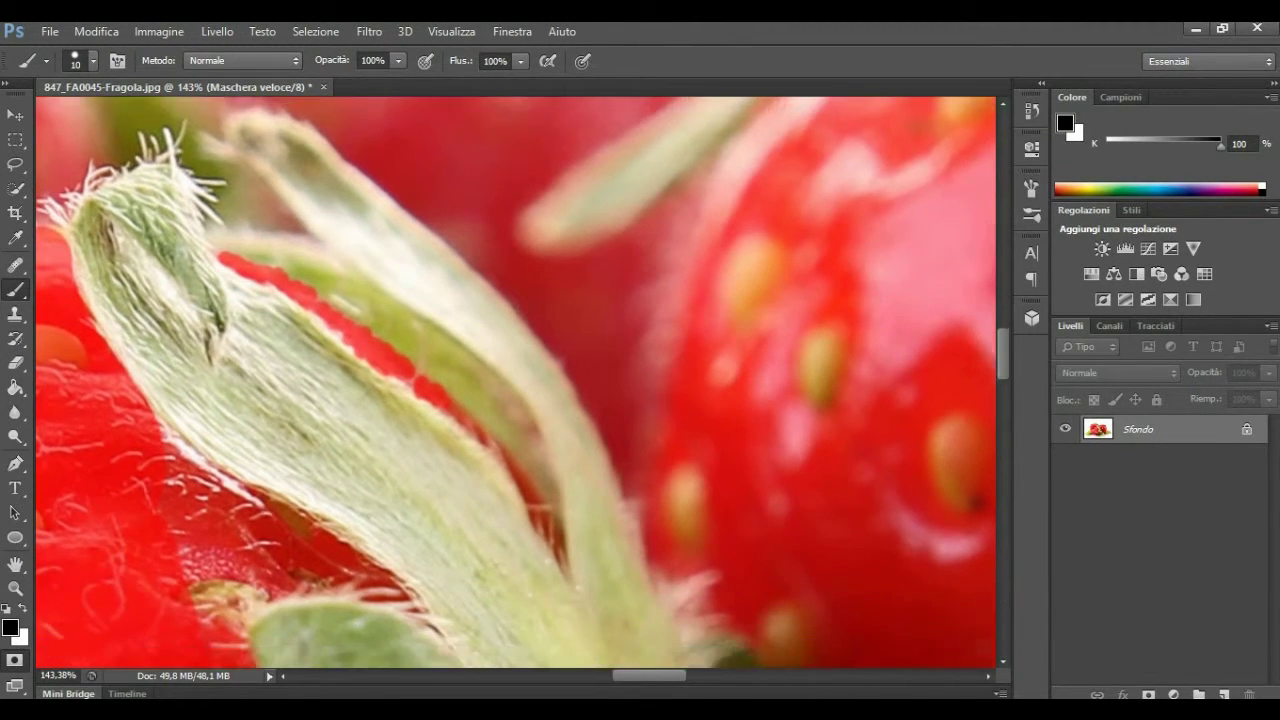
pyautogui.scroll(-2, 515, 380)
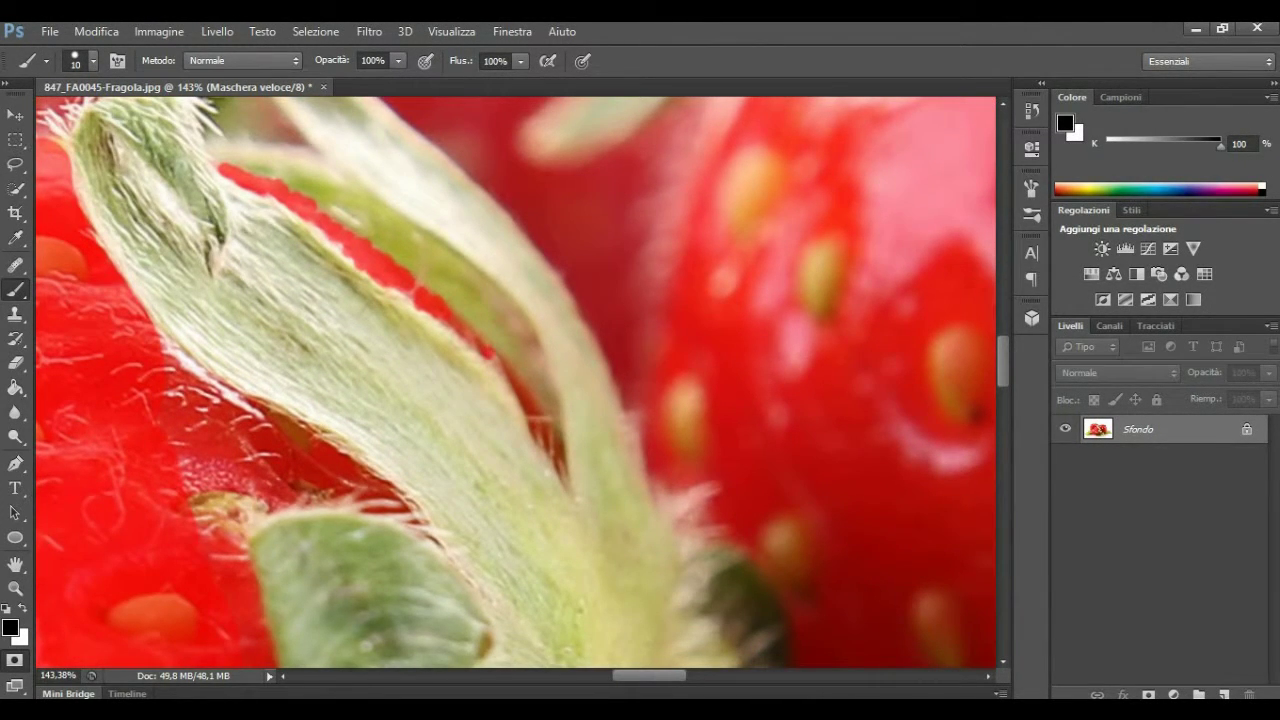
pyautogui.moveTo(476, 347); pyautogui.dragTo(454, 325)
pyautogui.moveTo(540, 436); pyautogui.dragTo(540, 444)
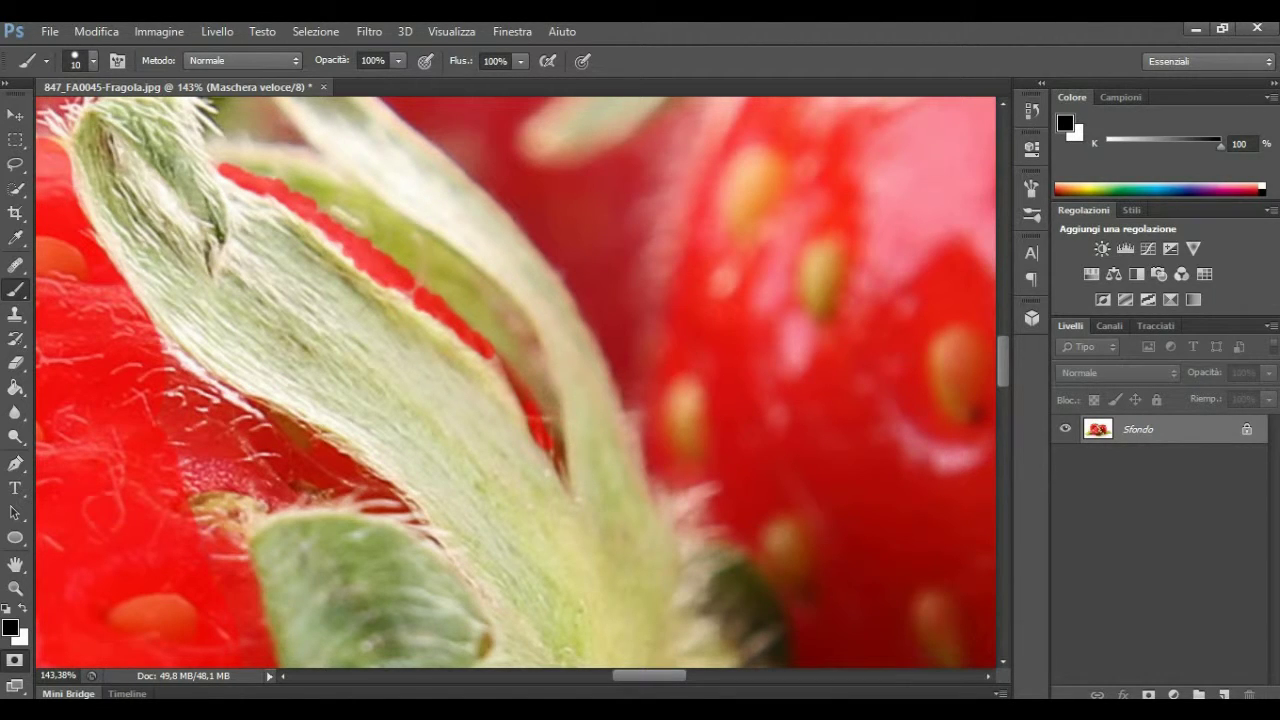
pyautogui.moveTo(516, 396); pyautogui.dragTo(507, 363)
pyautogui.moveTo(560, 472); pyautogui.dragTo(567, 446)
pyautogui.hscroll(-5, 515, 382)
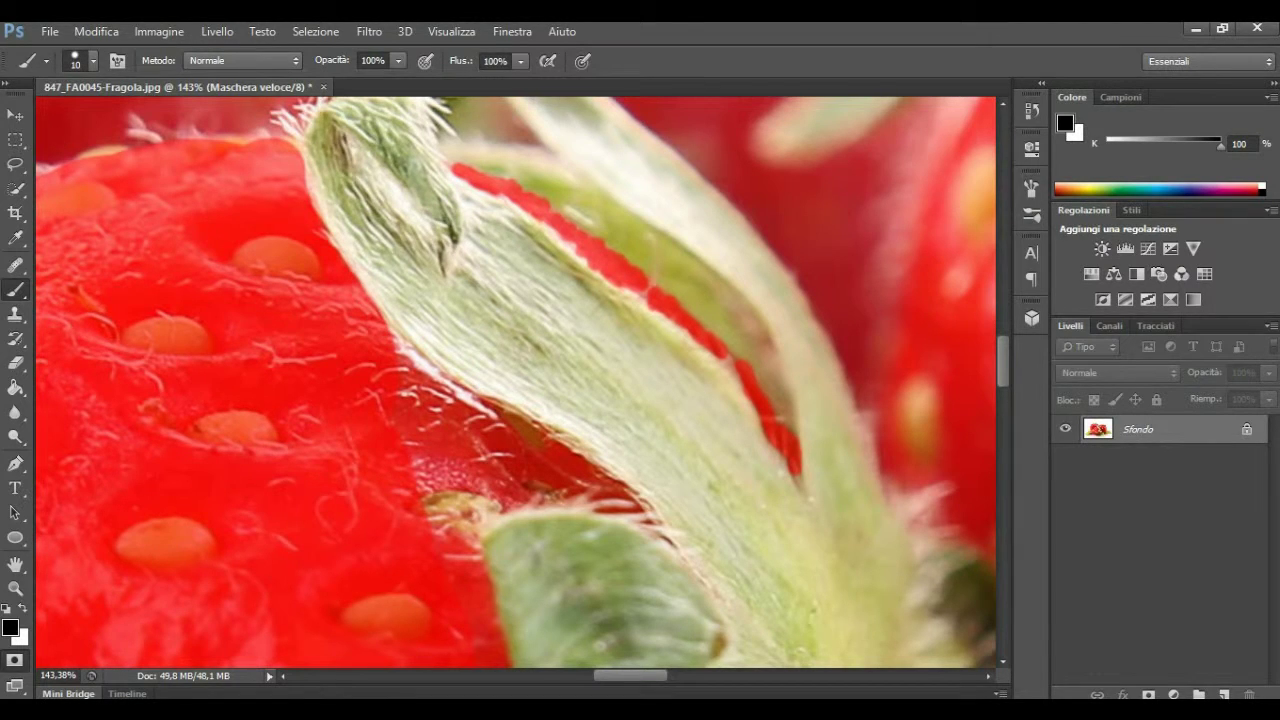
# - Change the brush size to 7 px, then to 23 px
pyautogui.click(93, 61)
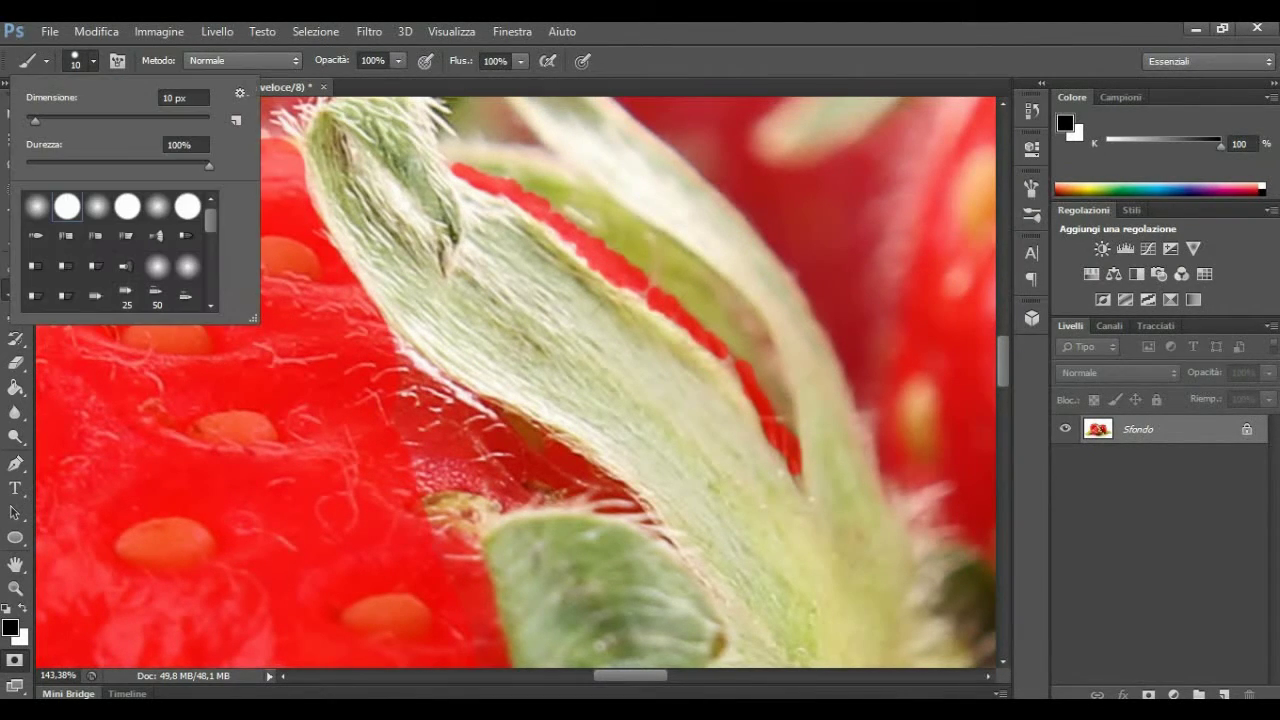
pyautogui.moveTo(35, 120); pyautogui.dragTo(31, 120)
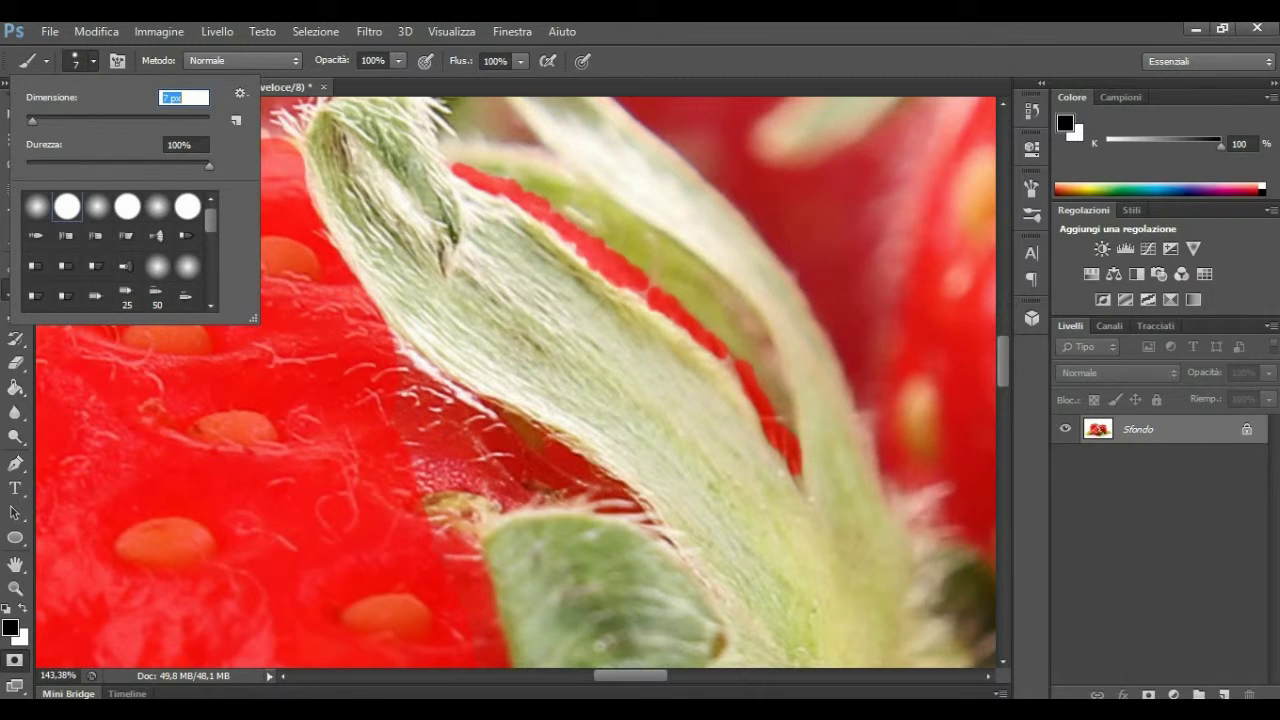
pyautogui.press('Return')
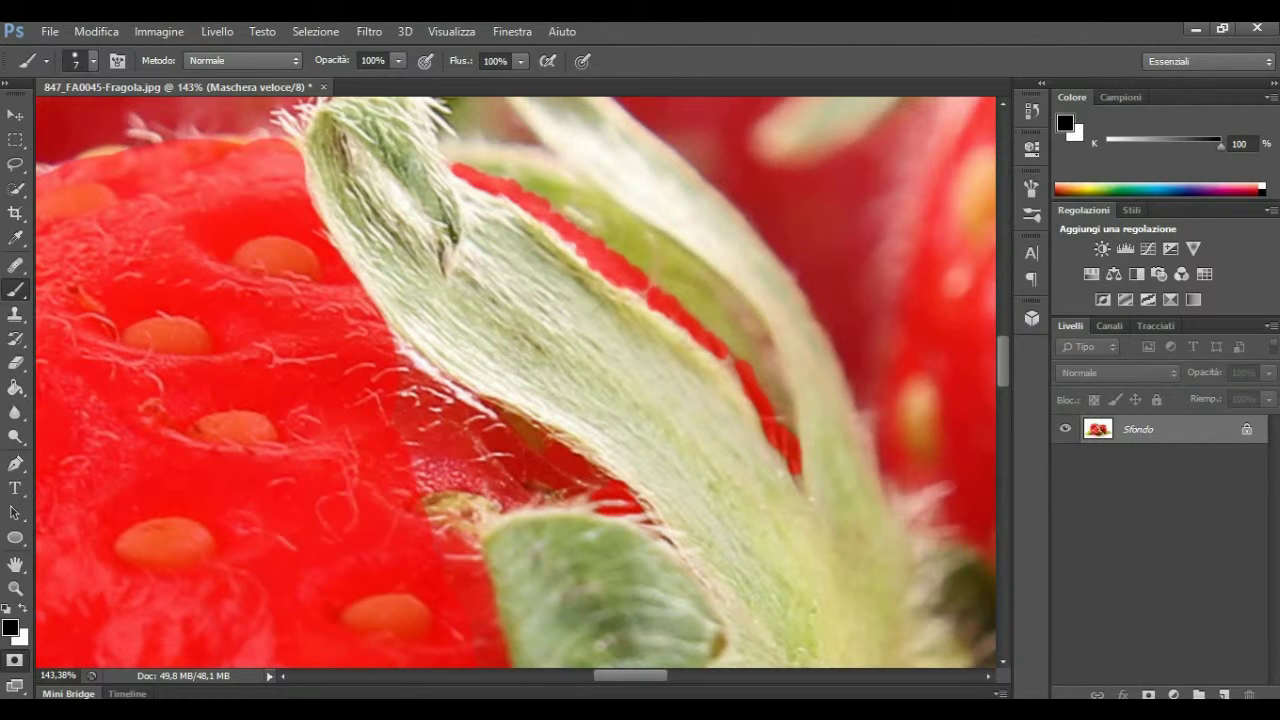
pyautogui.click(93, 61)
pyautogui.moveTo(32, 119); pyautogui.dragTo(46, 119)
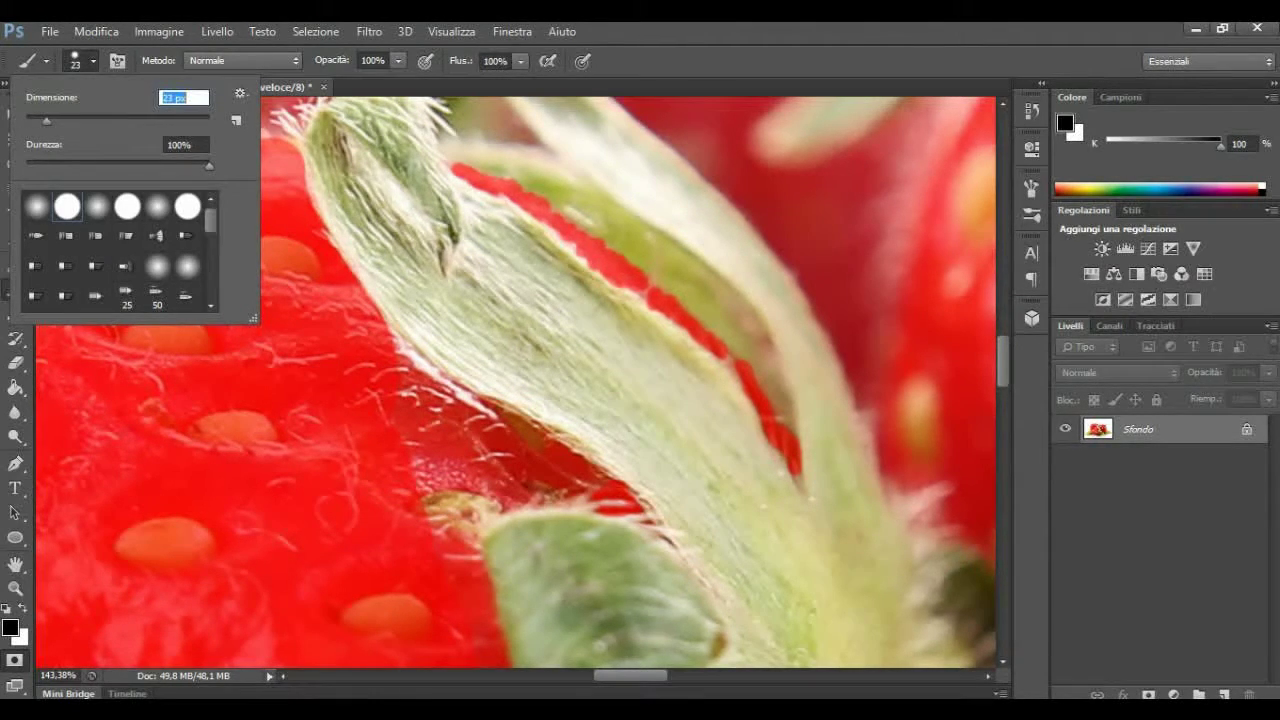
pyautogui.press('Return')
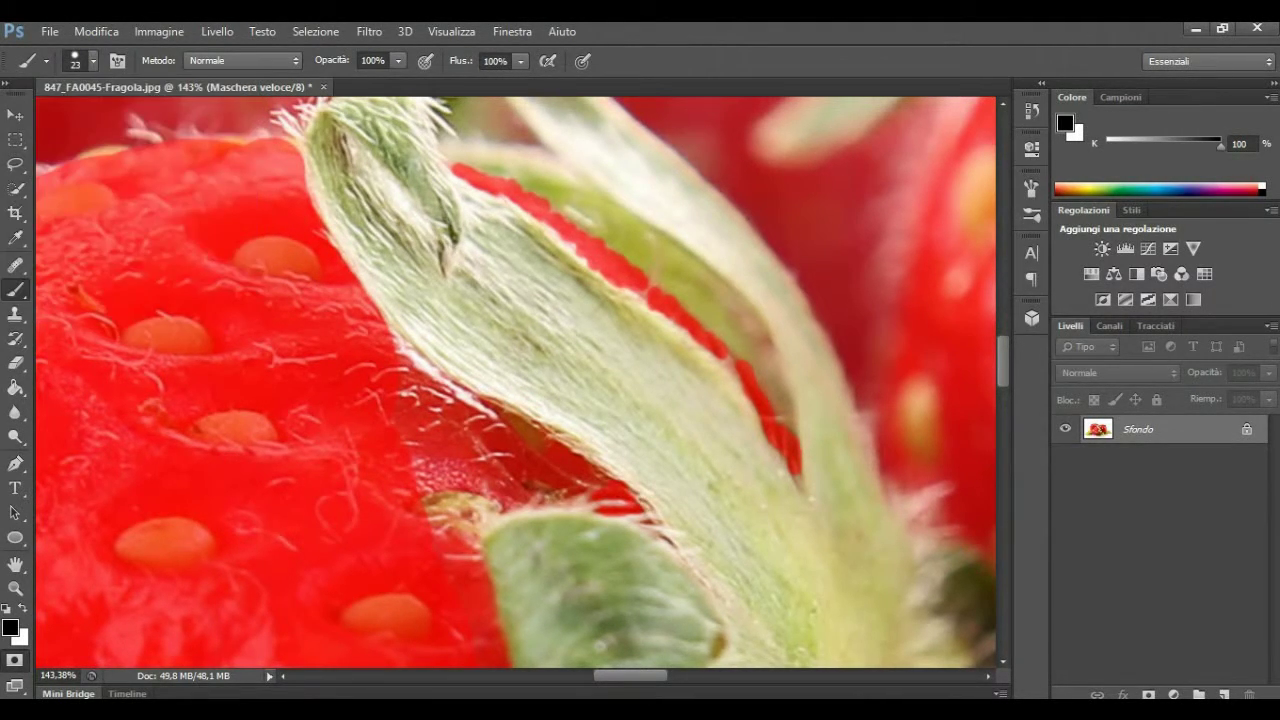
# - Mask the strawberry flesh and seed beside the leaf edge
pyautogui.moveTo(460, 415)
pyautogui.mouseDown()
pyautogui.moveTo(510, 410)
pyautogui.moveTo(576, 452)
pyautogui.moveTo(595, 488)
pyautogui.moveTo(493, 500)
pyautogui.moveTo(456, 559)
pyautogui.moveTo(430, 495)
pyautogui.moveTo(449, 506)
pyautogui.moveTo(482, 474)
pyautogui.moveTo(440, 422)
pyautogui.moveTo(418, 426)
pyautogui.mouseUp()
pyautogui.moveTo(452, 468); pyautogui.dragTo(414, 460)
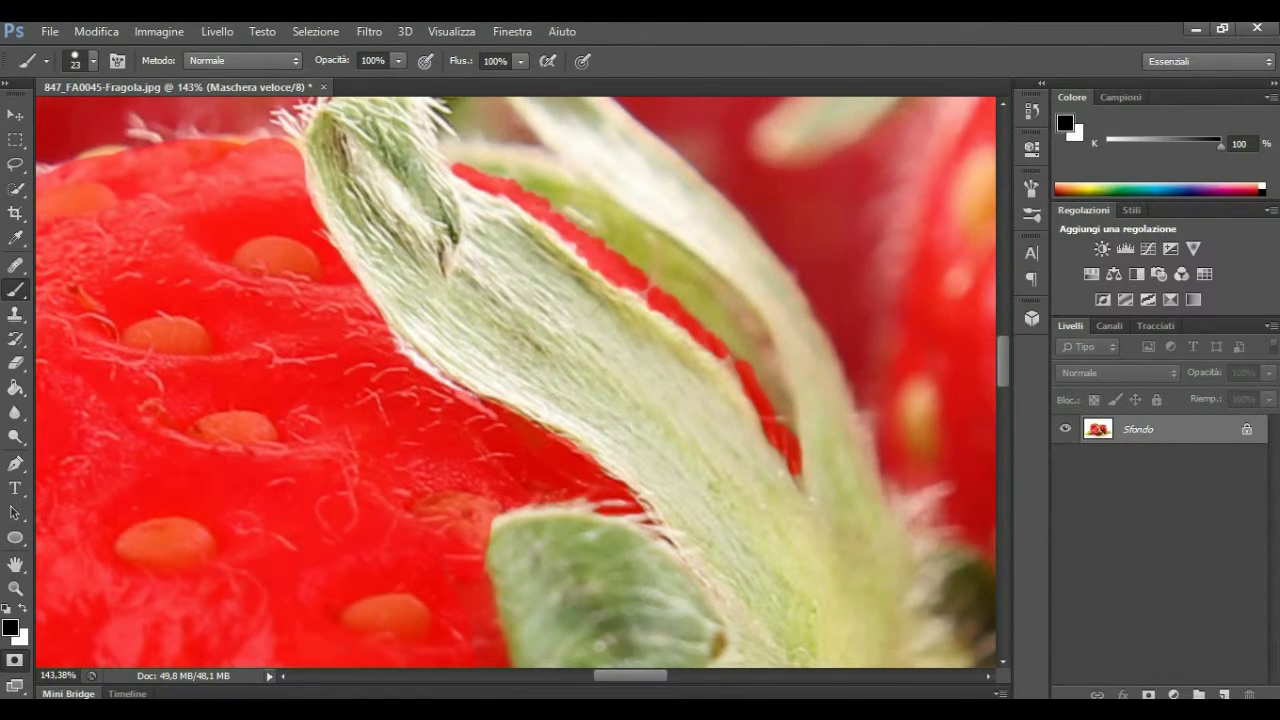
pyautogui.scroll(-3, 515, 382)
pyautogui.scroll(-5, 515, 382)
pyautogui.scroll(-2, 515, 382)
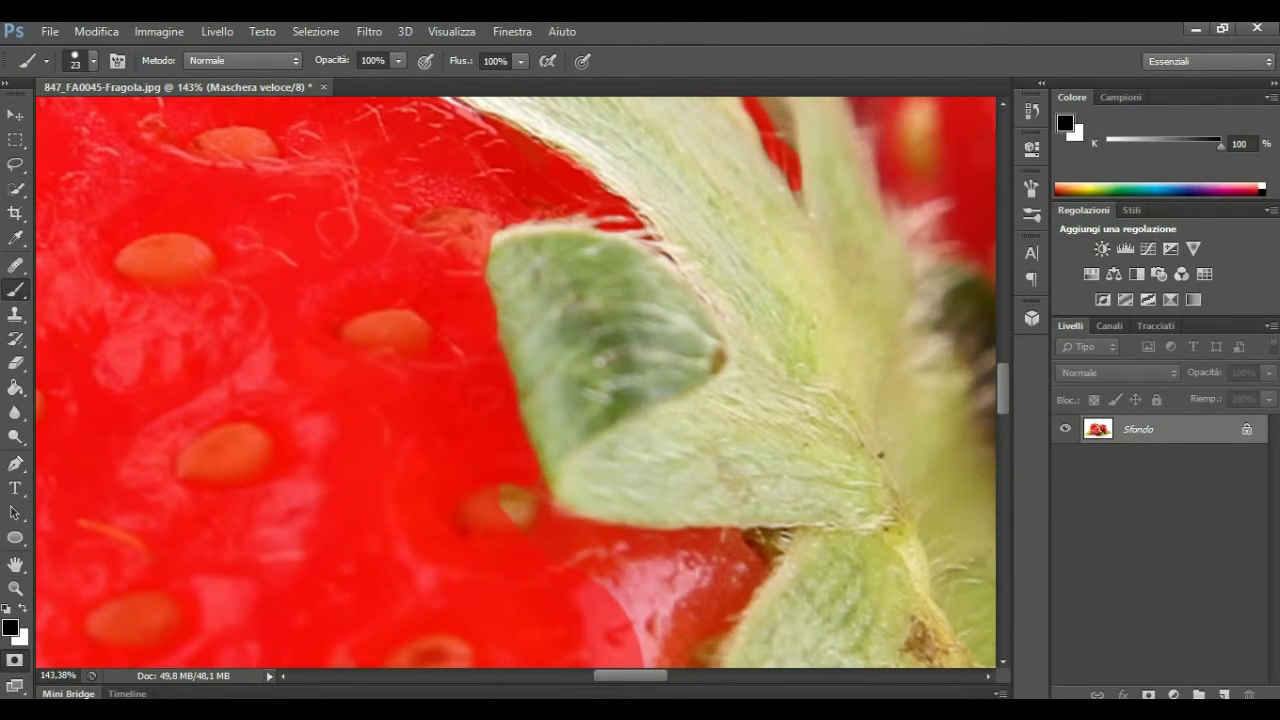
# - Cover the exposed seed and pale highlights along the leaf's lower edge
pyautogui.moveTo(500, 488); pyautogui.dragTo(532, 522)
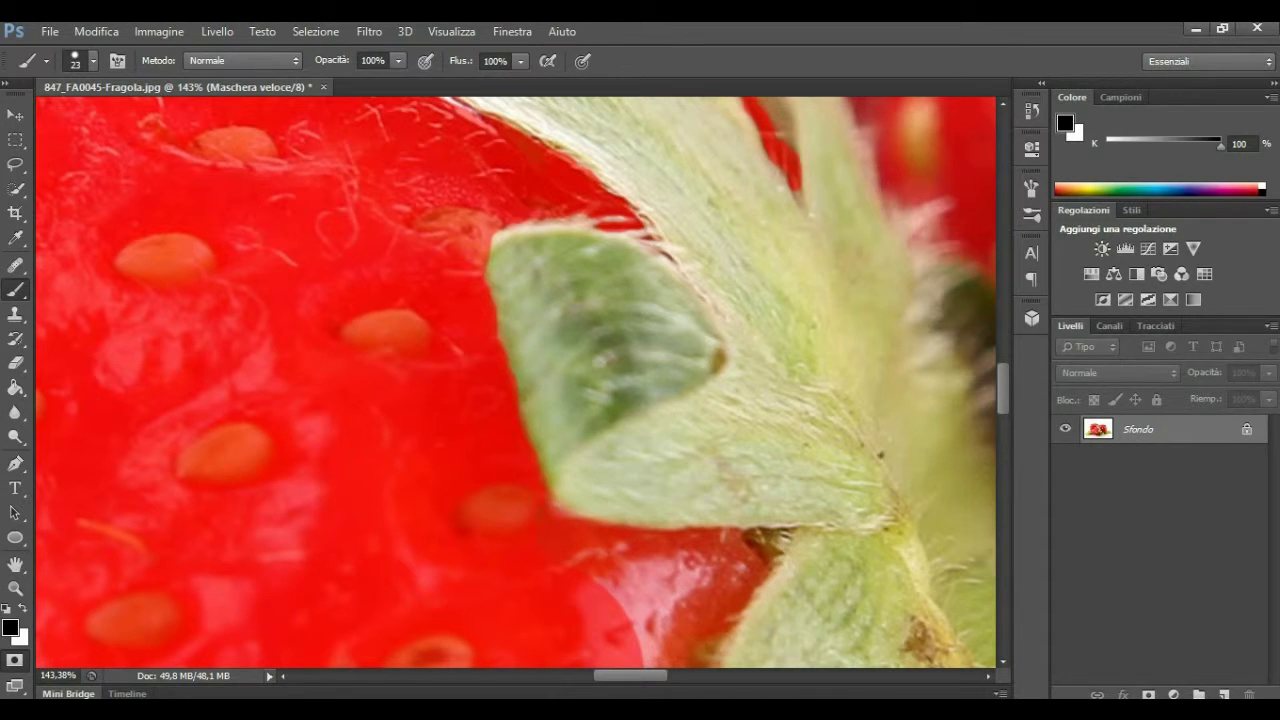
pyautogui.moveTo(558, 517)
pyautogui.mouseDown()
pyautogui.moveTo(648, 524)
pyautogui.moveTo(668, 554)
pyautogui.moveTo(748, 546)
pyautogui.moveTo(733, 588)
pyautogui.mouseUp()
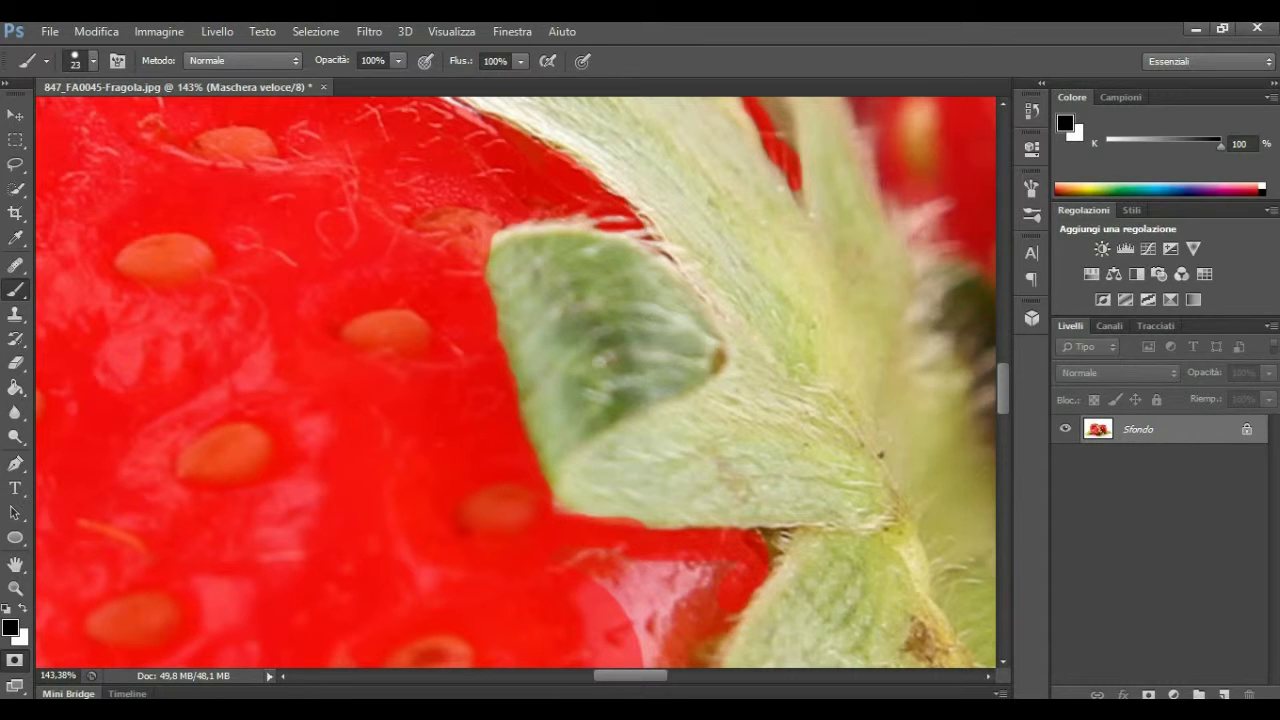
pyautogui.scroll(-5, 516, 382)
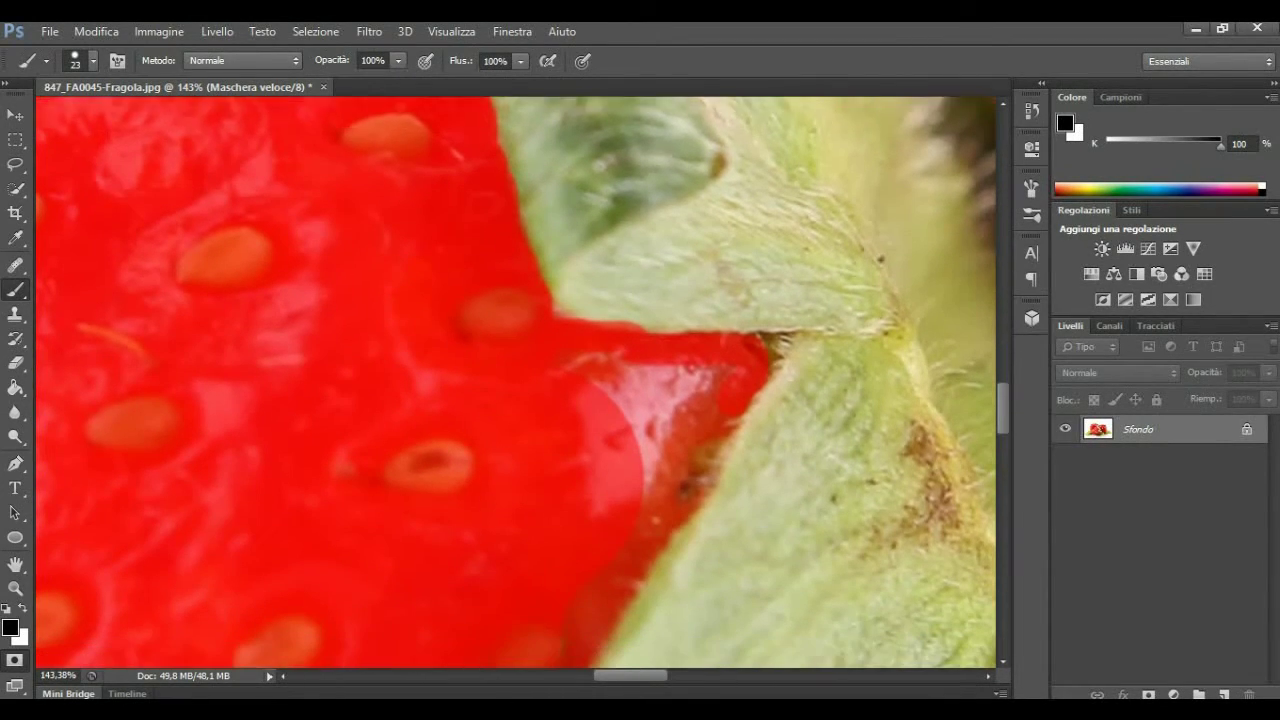
pyautogui.moveTo(707, 345)
pyautogui.mouseDown()
pyautogui.moveTo(584, 331)
pyautogui.moveTo(709, 359)
pyautogui.moveTo(726, 400)
pyautogui.moveTo(702, 456)
pyautogui.moveTo(659, 494)
pyautogui.moveTo(638, 554)
pyautogui.mouseUp()
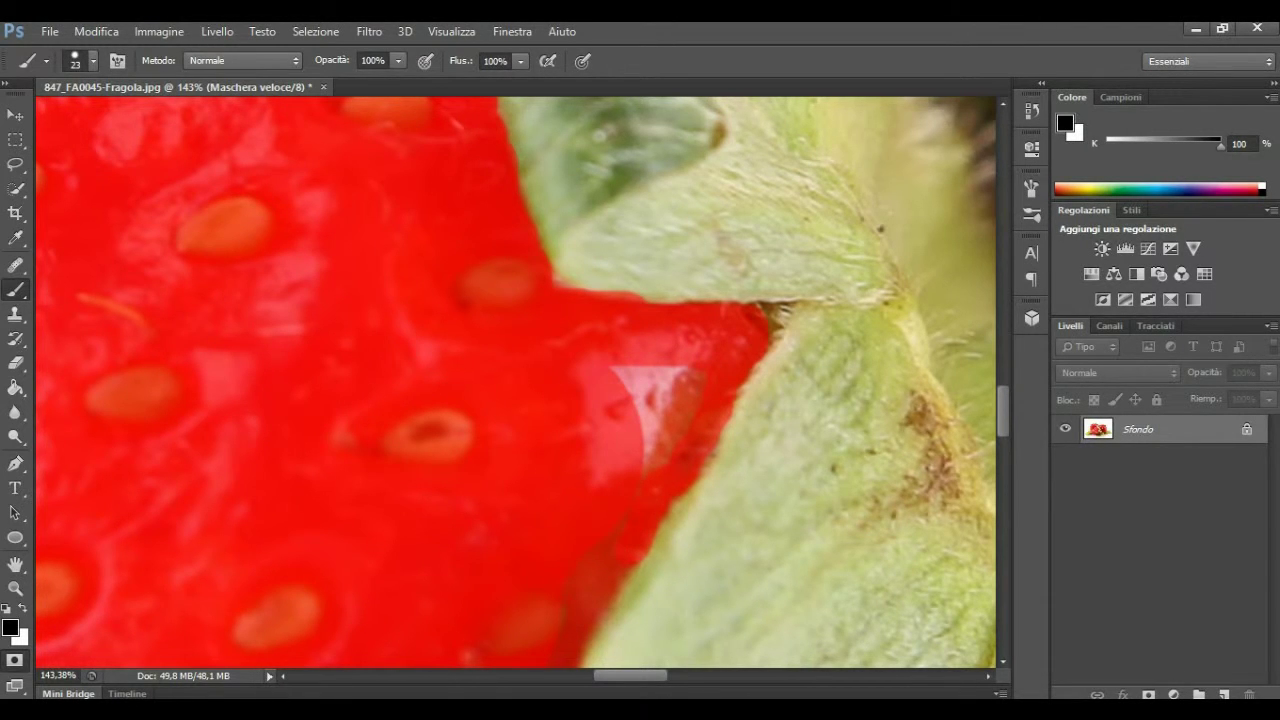
pyautogui.moveTo(690, 378)
pyautogui.mouseDown()
pyautogui.moveTo(680, 455)
pyautogui.moveTo(660, 465)
pyautogui.moveTo(640, 372)
pyautogui.moveTo(628, 388)
pyautogui.mouseUp()
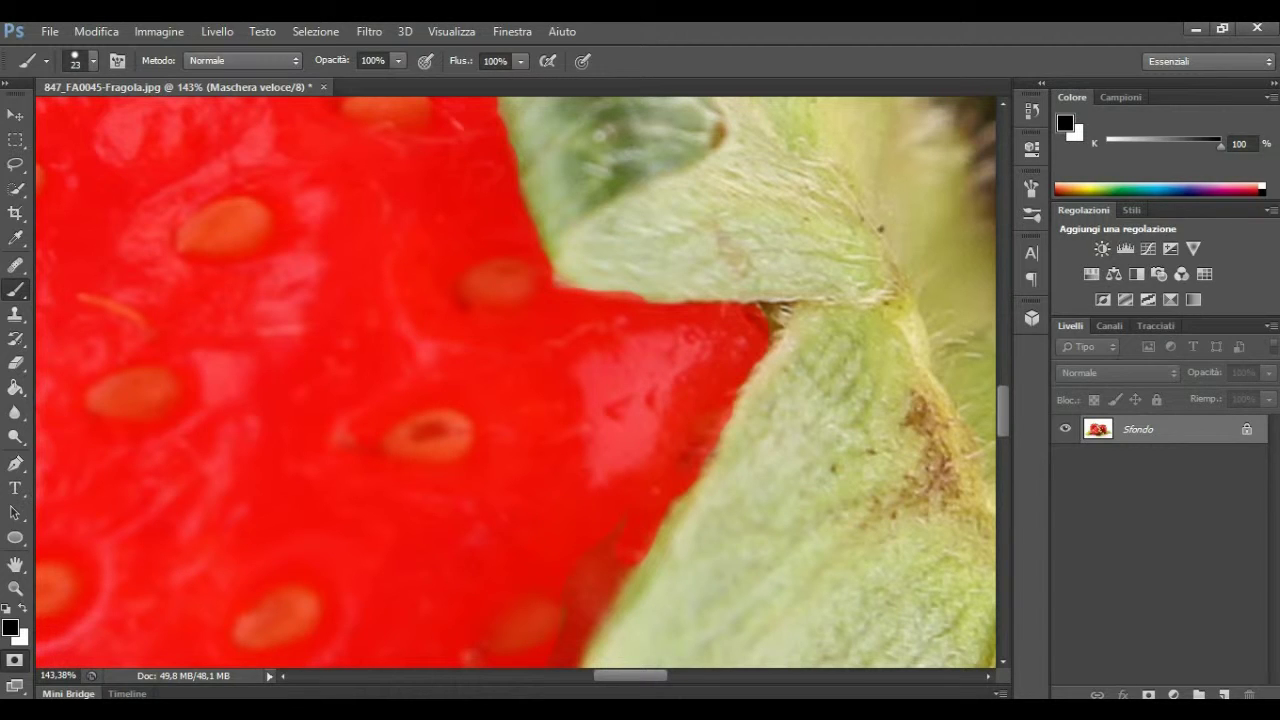
# - Extend the mask down the leaf edge and along the sepal's lower-left edge
pyautogui.scroll(-3, 515, 380)
pyautogui.scroll(-3, 515, 380)
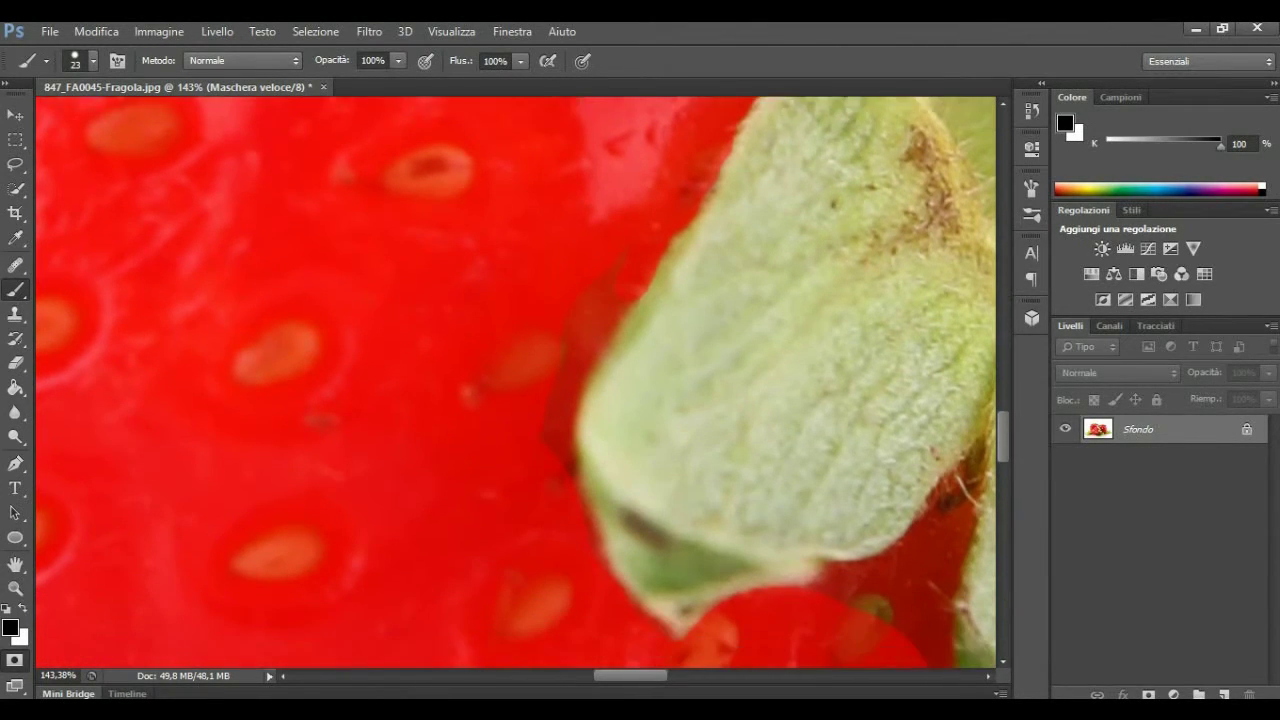
pyautogui.scroll(-1, 515, 380)
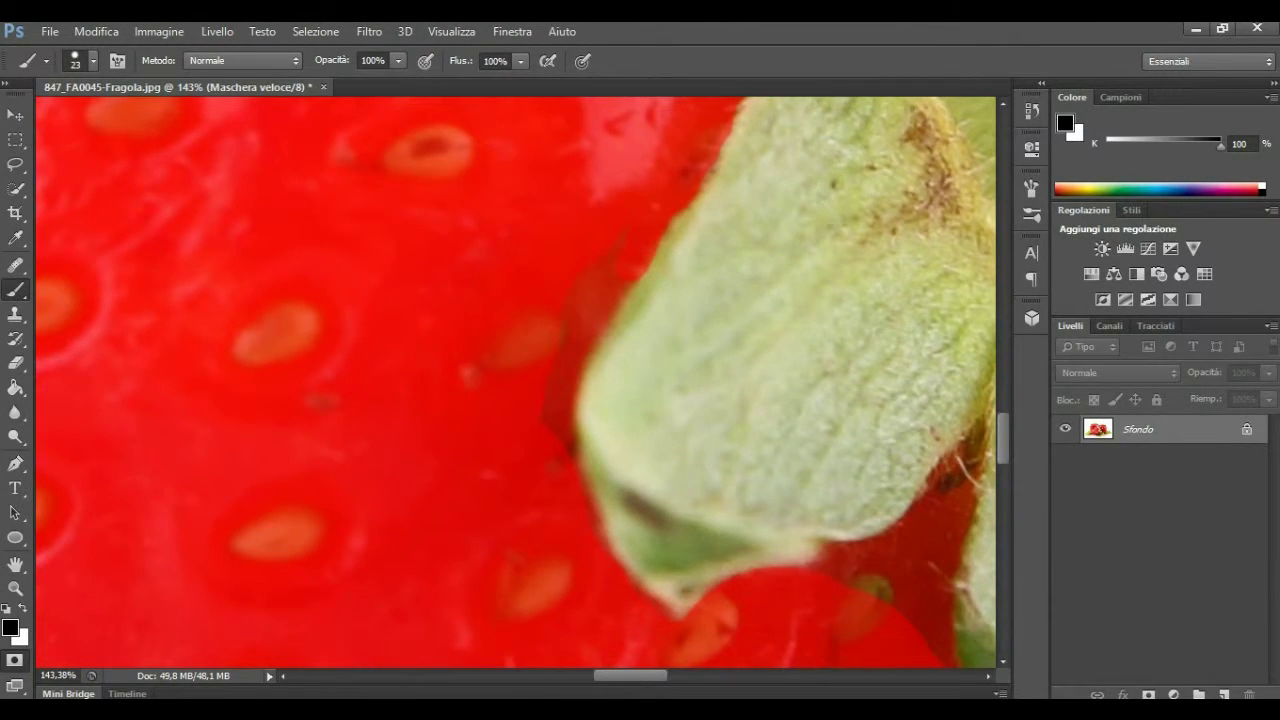
pyautogui.moveTo(627, 294); pyautogui.dragTo(606, 328)
pyautogui.moveTo(578, 384); pyautogui.dragTo(579, 432)
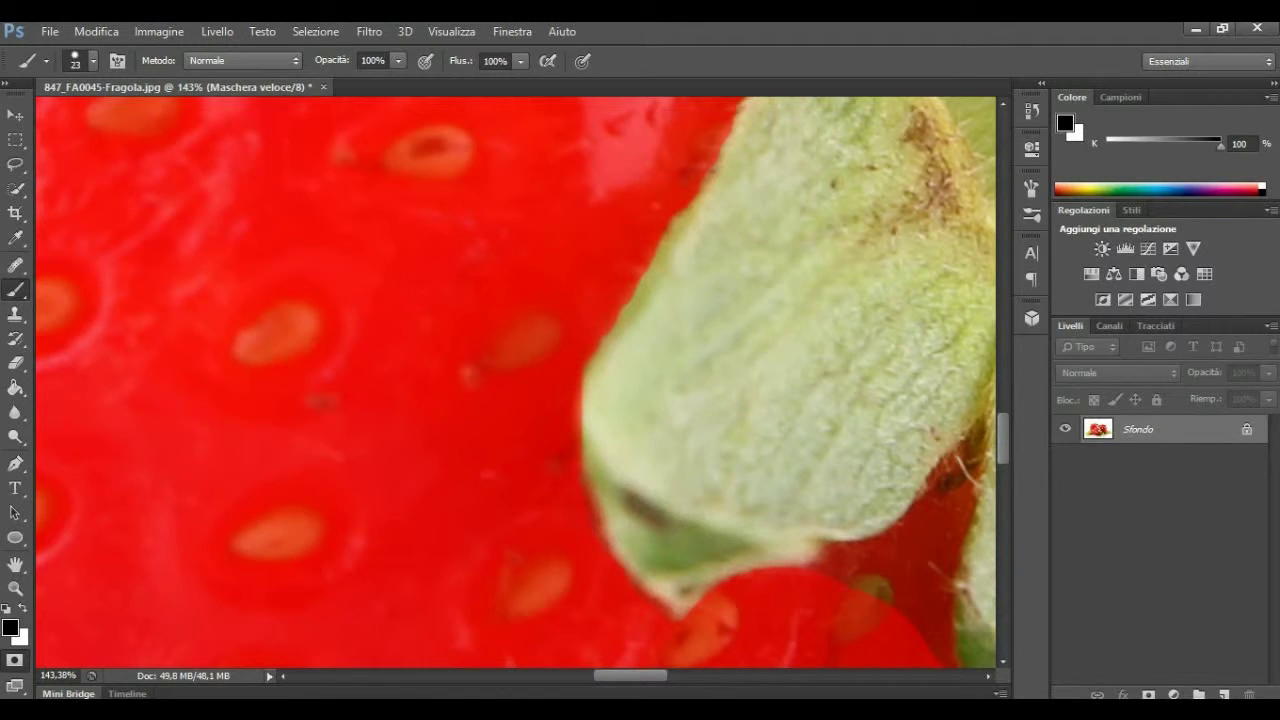
pyautogui.moveTo(590, 488)
pyautogui.mouseDown()
pyautogui.moveTo(616, 556)
pyautogui.moveTo(677, 616)
pyautogui.mouseUp()
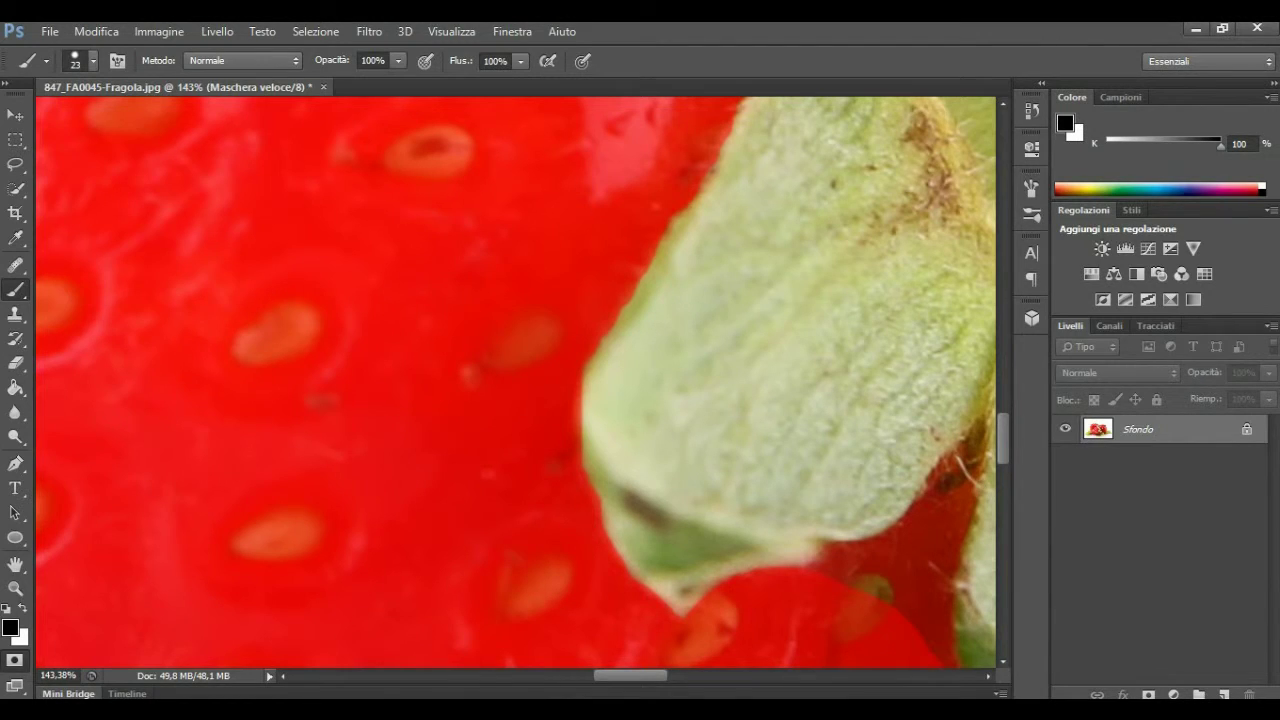
# - Fill the dark gaps between the sepals and mask the strawberry edge beside the leaf
pyautogui.hscroll(5, 516, 382)
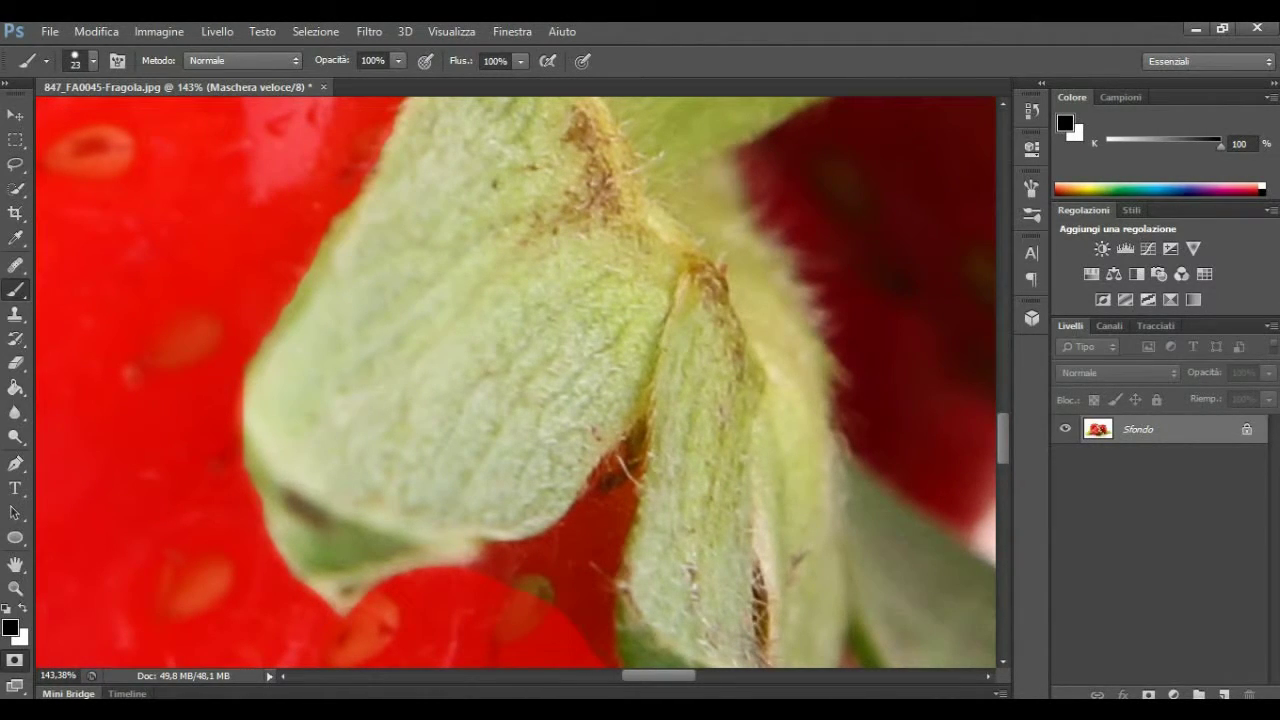
pyautogui.moveTo(628, 452)
pyautogui.mouseDown()
pyautogui.moveTo(603, 500)
pyautogui.moveTo(600, 654)
pyautogui.mouseUp()
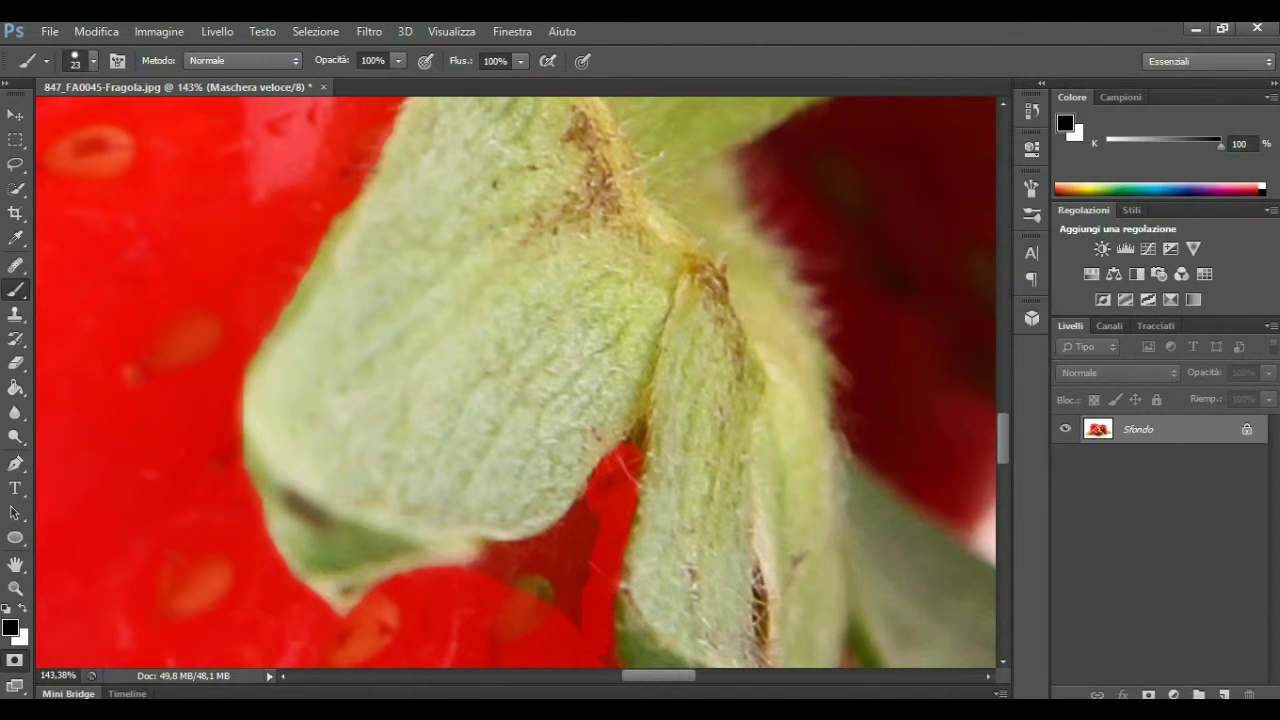
pyautogui.moveTo(572, 590); pyautogui.dragTo(562, 616)
pyautogui.moveTo(538, 560)
pyautogui.mouseDown()
pyautogui.moveTo(569, 543)
pyautogui.moveTo(575, 518)
pyautogui.moveTo(578, 608)
pyautogui.mouseUp()
pyautogui.click(552, 571)
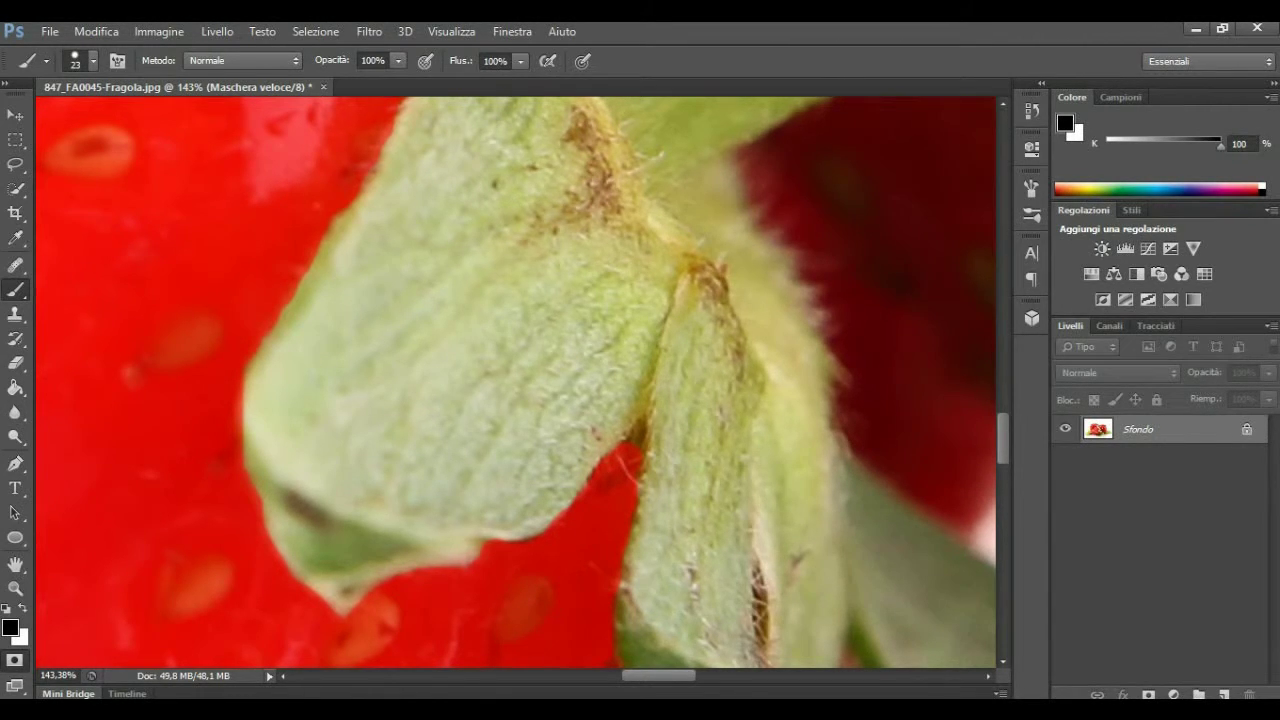
pyautogui.scroll(-3, 520, 380)
pyautogui.scroll(-3, 520, 380)
pyautogui.scroll(-1, 520, 380)
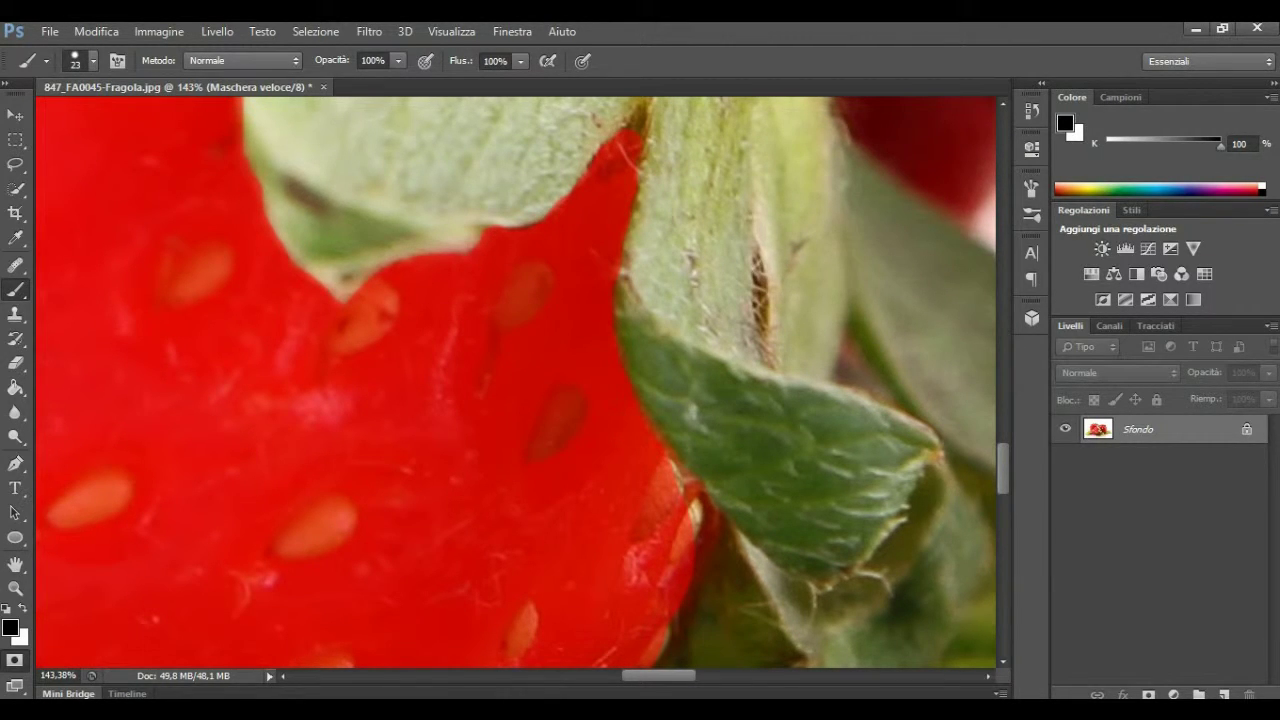
pyautogui.moveTo(670, 462)
pyautogui.mouseDown()
pyautogui.moveTo(710, 520)
pyautogui.moveTo(679, 620)
pyautogui.mouseUp()
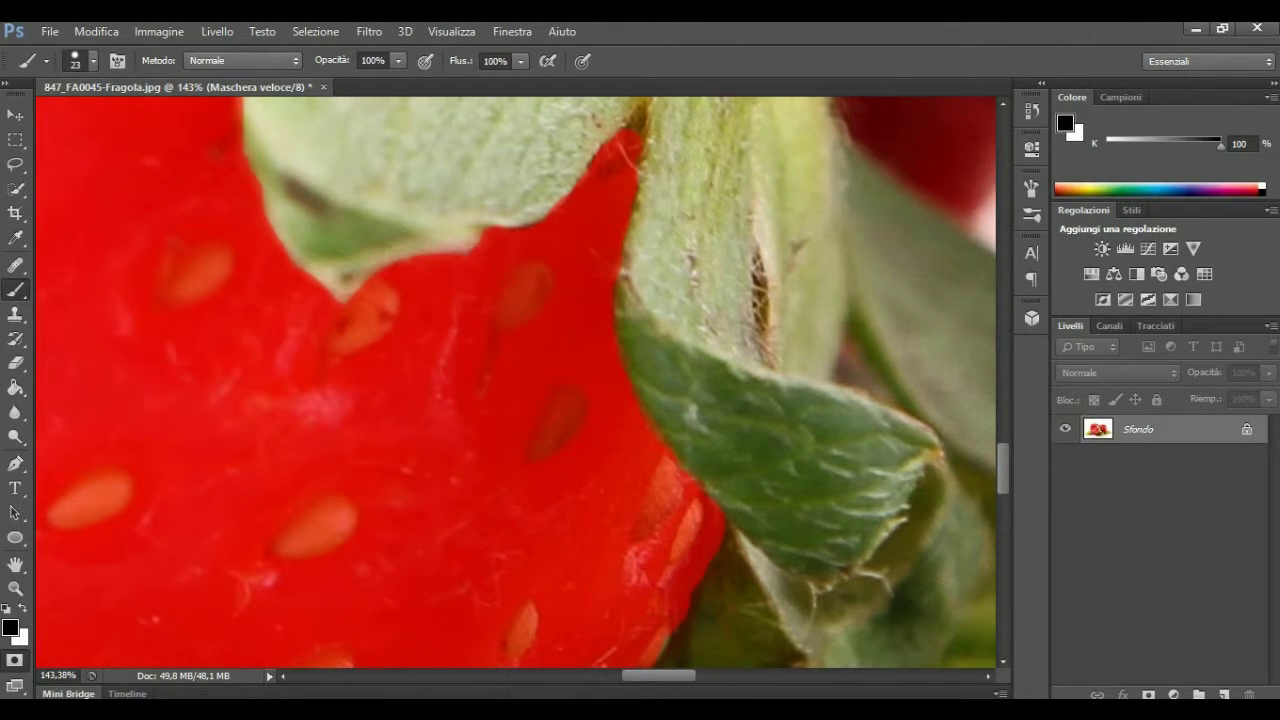
pyautogui.scroll(-5, 516, 383)
pyautogui.scroll(-2, 516, 383)
# - Paint quick mask over the strawberry's lower-right edge and the dark band along its bottom
pyautogui.scroll(-1, 516, 383)
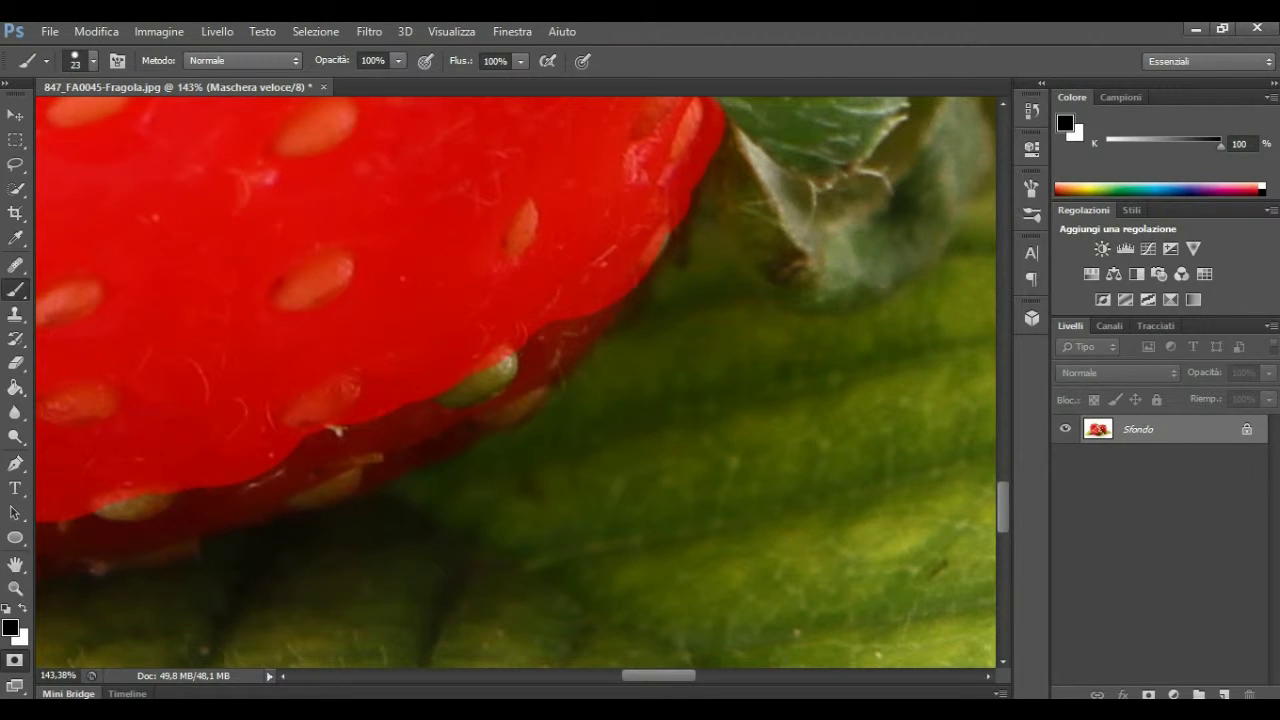
pyautogui.moveTo(640, 282)
pyautogui.mouseDown()
pyautogui.moveTo(566, 364)
pyautogui.moveTo(512, 388)
pyautogui.moveTo(548, 334)
pyautogui.moveTo(500, 396)
pyautogui.moveTo(448, 396)
pyautogui.moveTo(300, 448)
pyautogui.moveTo(400, 430)
pyautogui.mouseUp()
pyautogui.moveTo(470, 408)
pyautogui.mouseDown()
pyautogui.moveTo(342, 458)
pyautogui.moveTo(470, 428)
pyautogui.moveTo(362, 478)
pyautogui.moveTo(420, 462)
pyautogui.moveTo(460, 448)
pyautogui.moveTo(490, 412)
pyautogui.mouseUp()
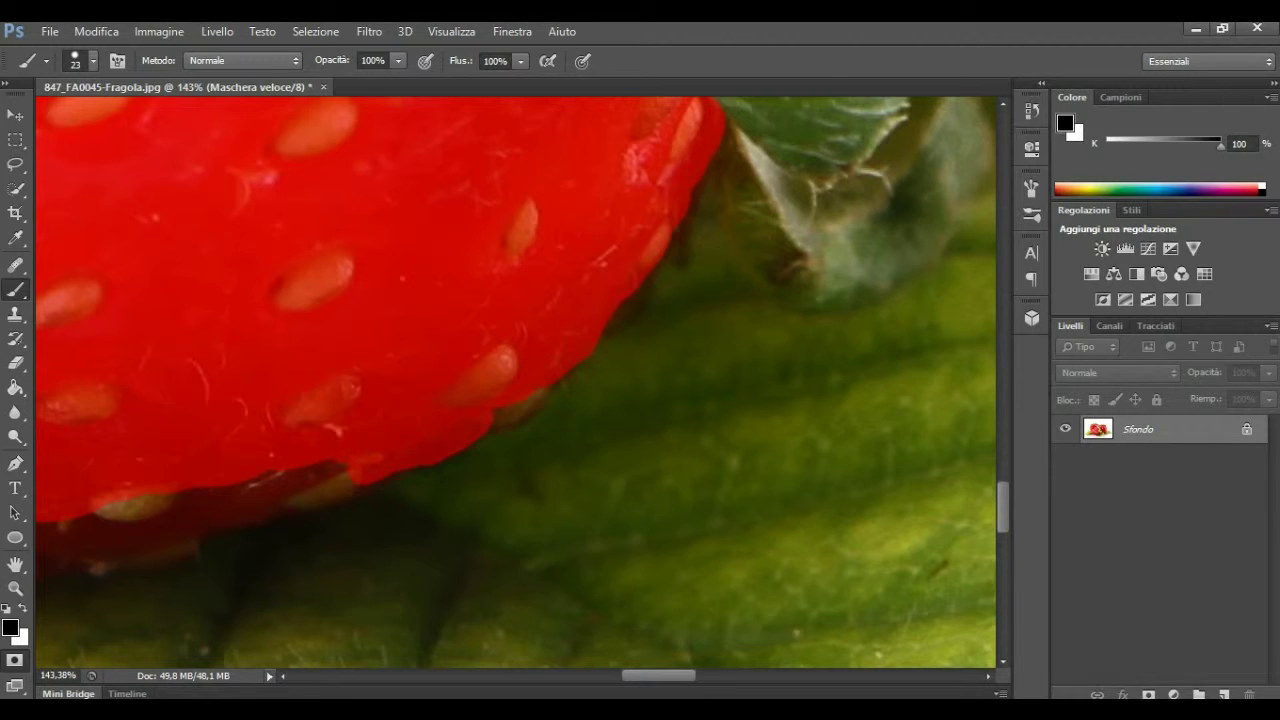
pyautogui.moveTo(370, 486)
pyautogui.mouseDown()
pyautogui.moveTo(265, 488)
pyautogui.moveTo(320, 466)
pyautogui.mouseUp()
pyautogui.moveTo(255, 490)
pyautogui.mouseDown()
pyautogui.moveTo(95, 520)
pyautogui.moveTo(287, 509)
pyautogui.moveTo(200, 530)
pyautogui.mouseUp()
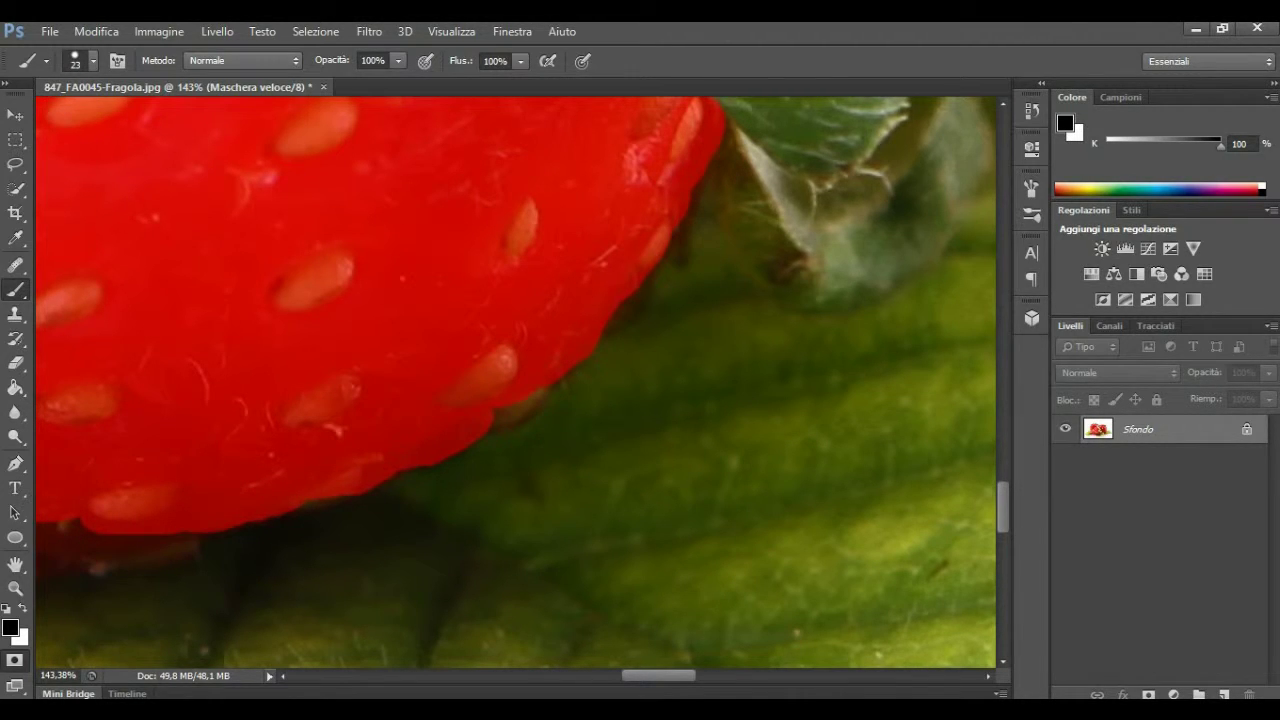
# - Extend the quick mask leftward along the strawberry's lower rim, covering the rim seeds
pyautogui.hscroll(-2, 516, 383)
pyautogui.hscroll(-2, 516, 383)
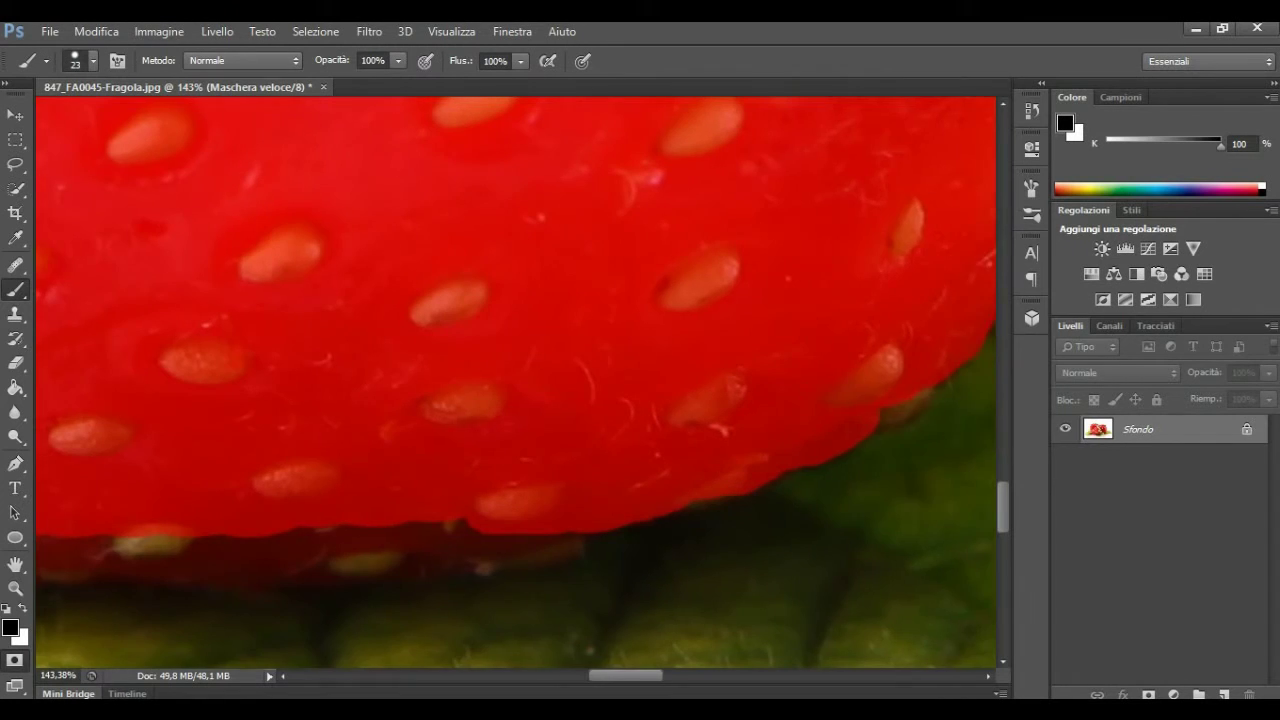
pyautogui.hscroll(-2, 516, 383)
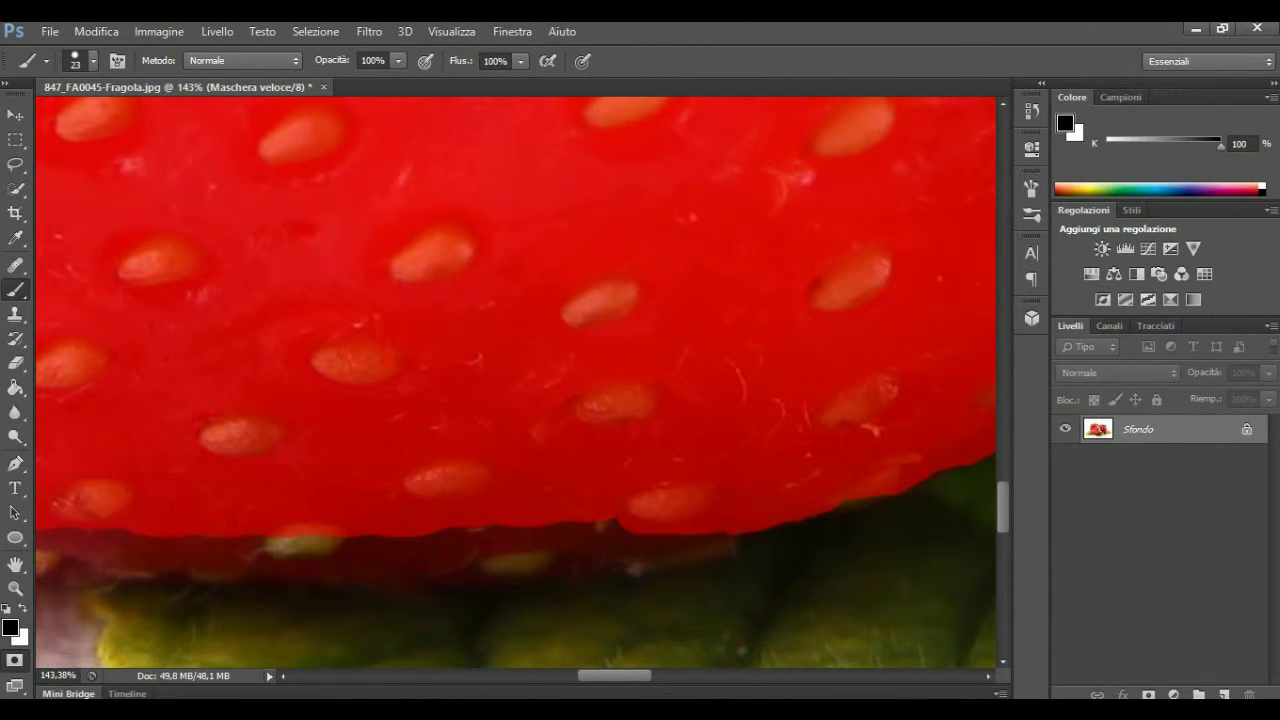
pyautogui.moveTo(730, 538)
pyautogui.mouseDown()
pyautogui.moveTo(625, 555)
pyautogui.moveTo(485, 538)
pyautogui.moveTo(285, 552)
pyautogui.mouseUp()
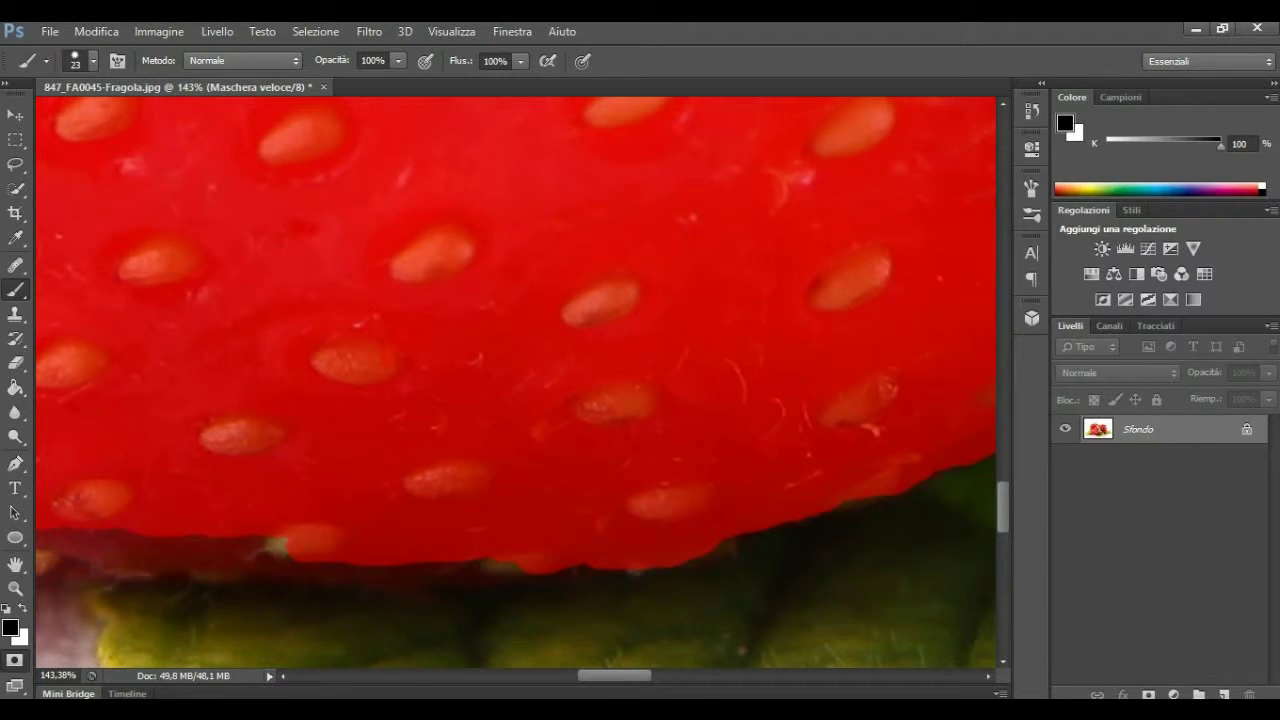
pyautogui.moveTo(538, 574)
pyautogui.mouseDown()
pyautogui.moveTo(356, 576)
pyautogui.moveTo(45, 540)
pyautogui.moveTo(282, 542)
pyautogui.mouseUp()
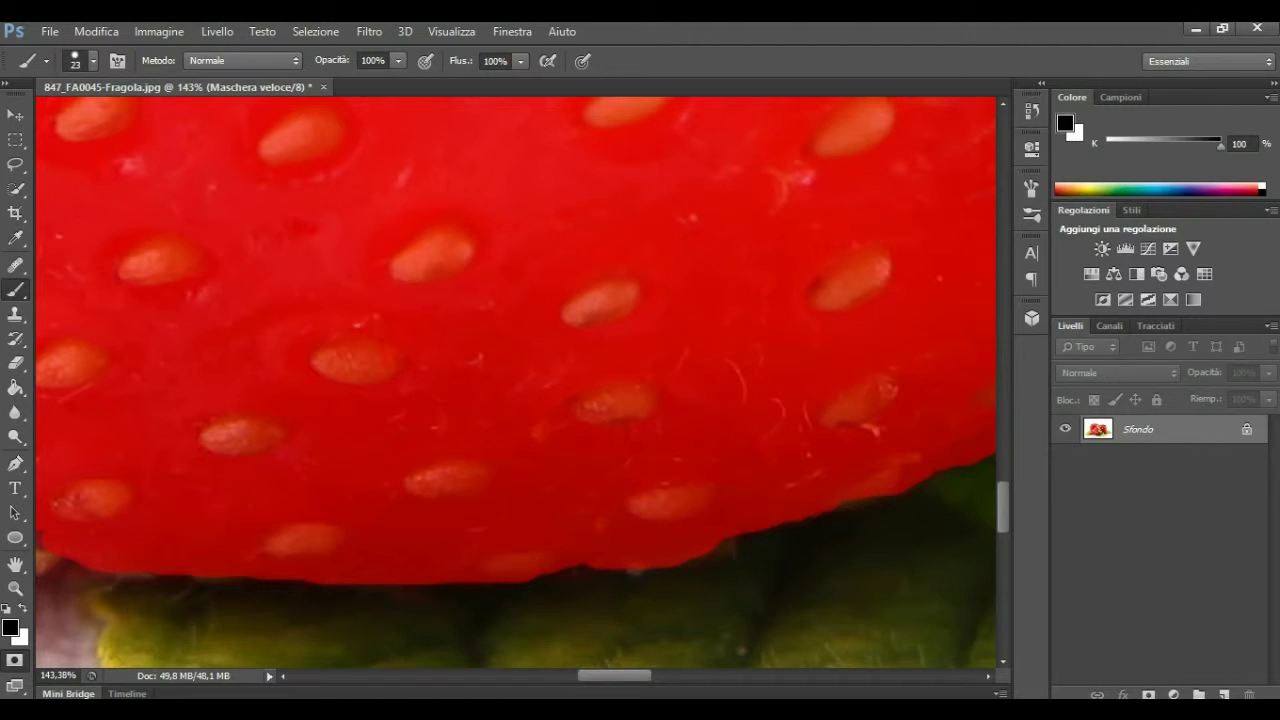
pyautogui.hscroll(-2, 516, 380)
pyautogui.hscroll(-3, 516, 380)
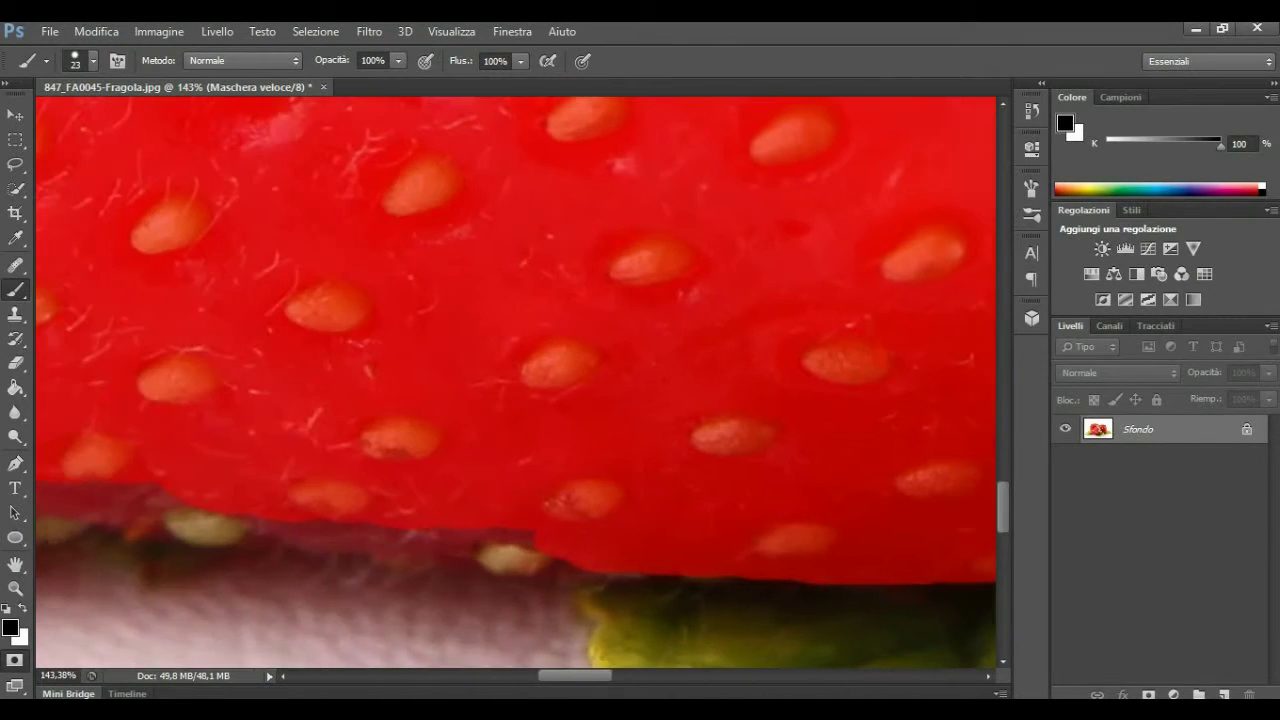
# - Fill the remaining dark gaps and stray specks along the lower-left rim with mask paint
pyautogui.hscroll(-3, 516, 380)
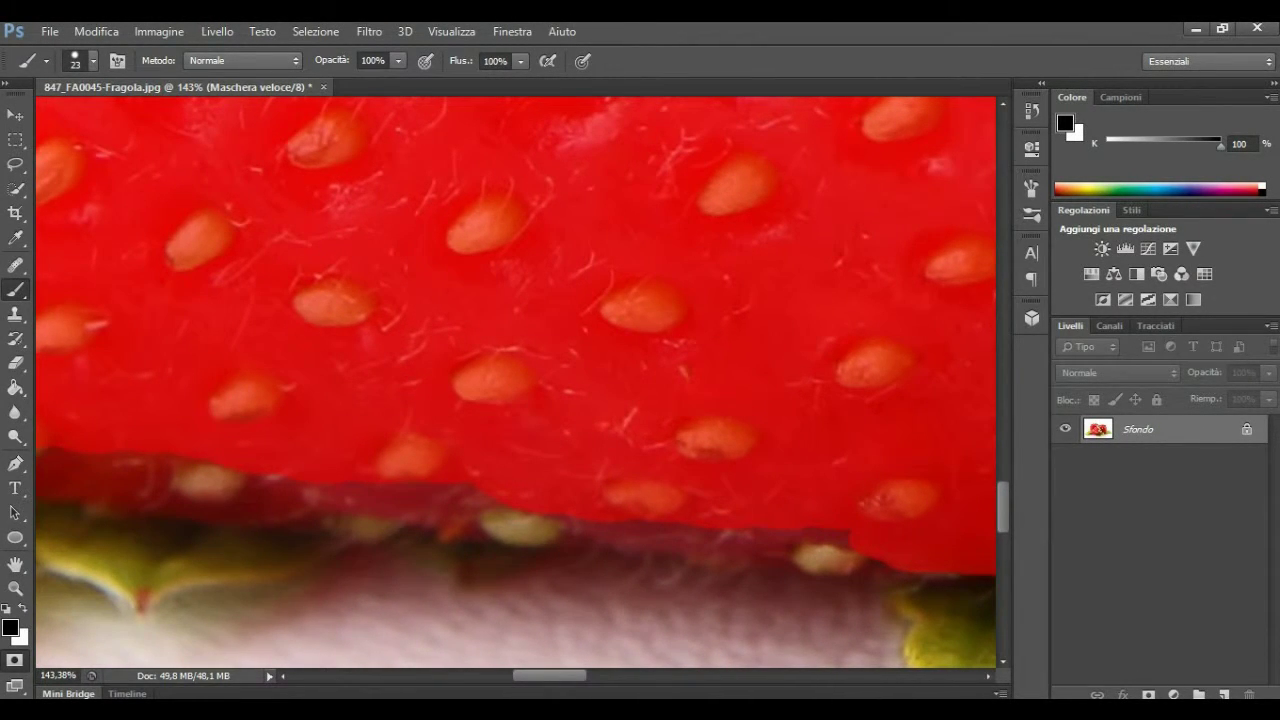
pyautogui.moveTo(840, 537)
pyautogui.mouseDown()
pyautogui.moveTo(770, 560)
pyautogui.moveTo(565, 535)
pyautogui.mouseUp()
pyautogui.click(759, 534)
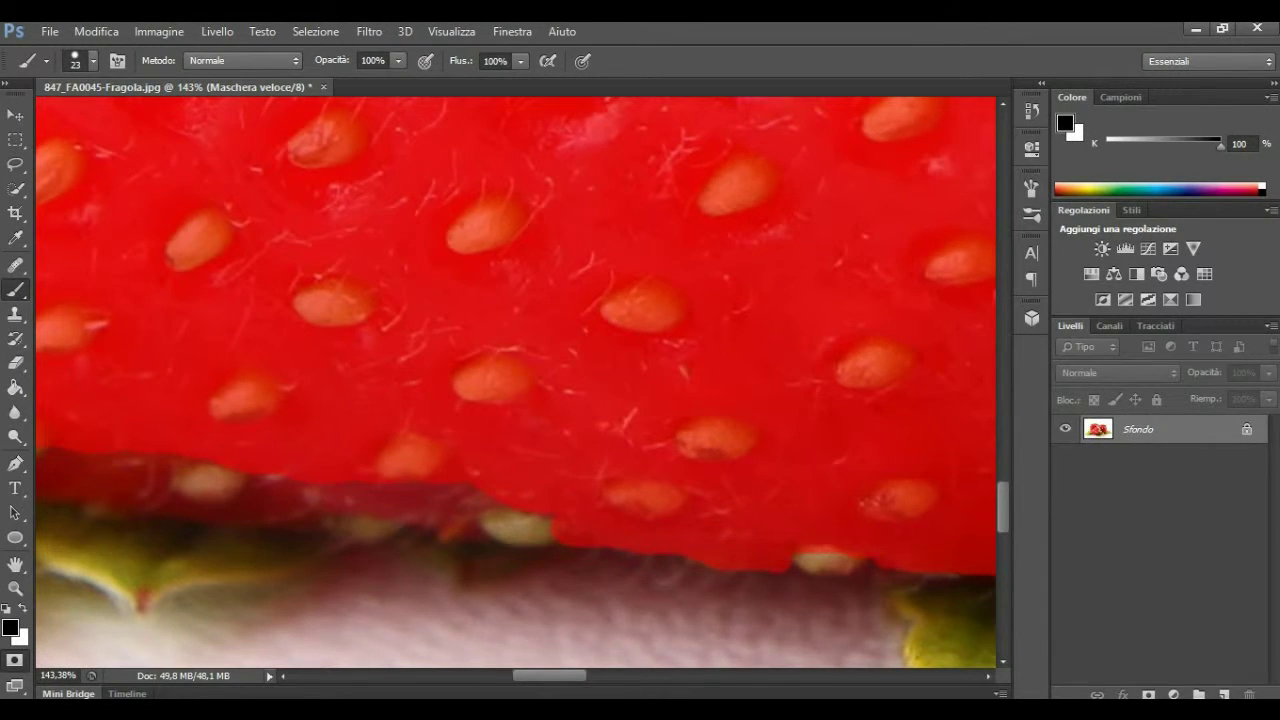
pyautogui.moveTo(480, 526)
pyautogui.mouseDown()
pyautogui.moveTo(470, 533)
pyautogui.moveTo(488, 538)
pyautogui.moveTo(344, 507)
pyautogui.moveTo(440, 492)
pyautogui.mouseUp()
pyautogui.moveTo(335, 500)
pyautogui.mouseDown()
pyautogui.moveTo(246, 484)
pyautogui.moveTo(250, 508)
pyautogui.moveTo(316, 522)
pyautogui.moveTo(170, 506)
pyautogui.moveTo(150, 468)
pyautogui.mouseUp()
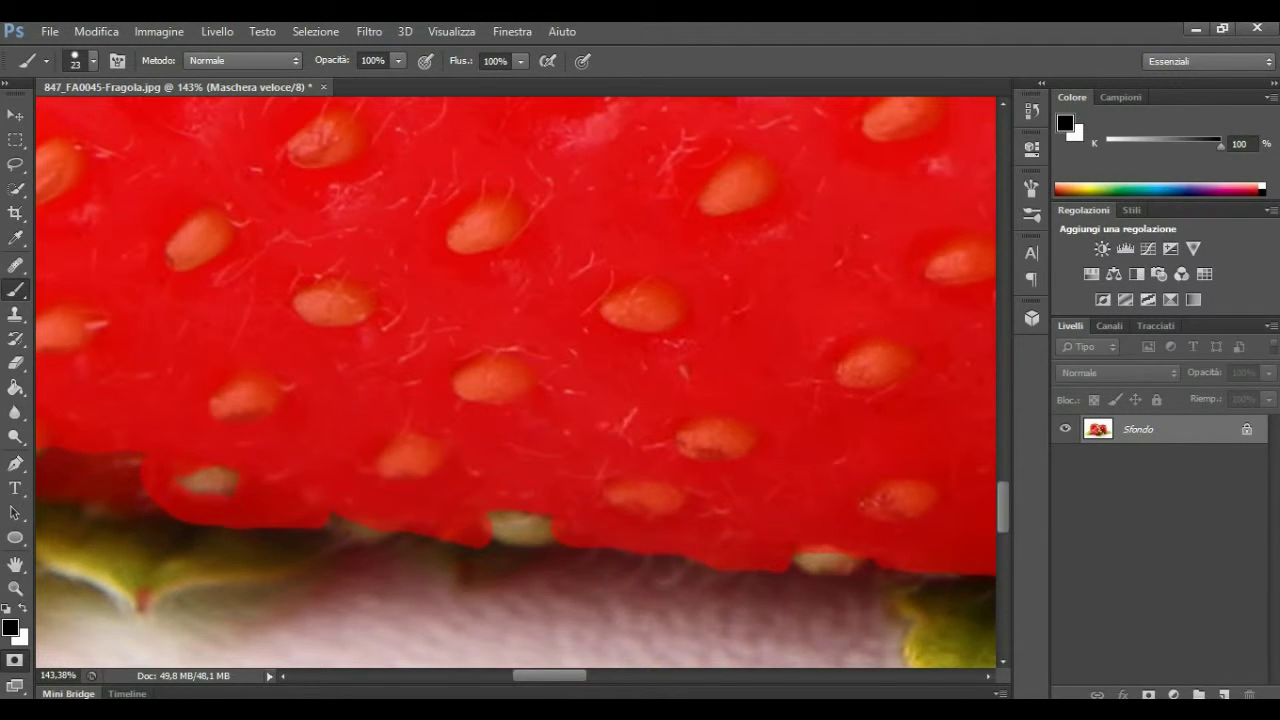
pyautogui.moveTo(500, 400); pyautogui.dragTo(560, 370)
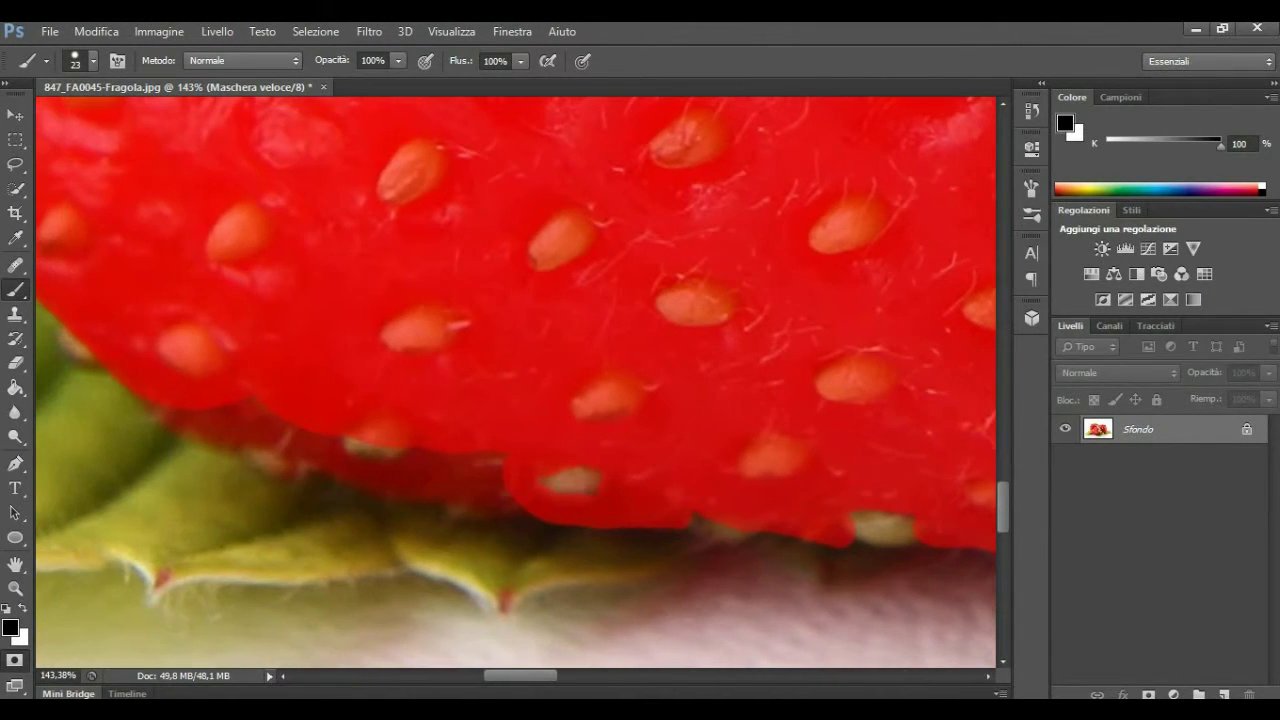
pyautogui.moveTo(525, 505)
pyautogui.mouseDown()
pyautogui.moveTo(400, 485)
pyautogui.moveTo(310, 446)
pyautogui.mouseUp()
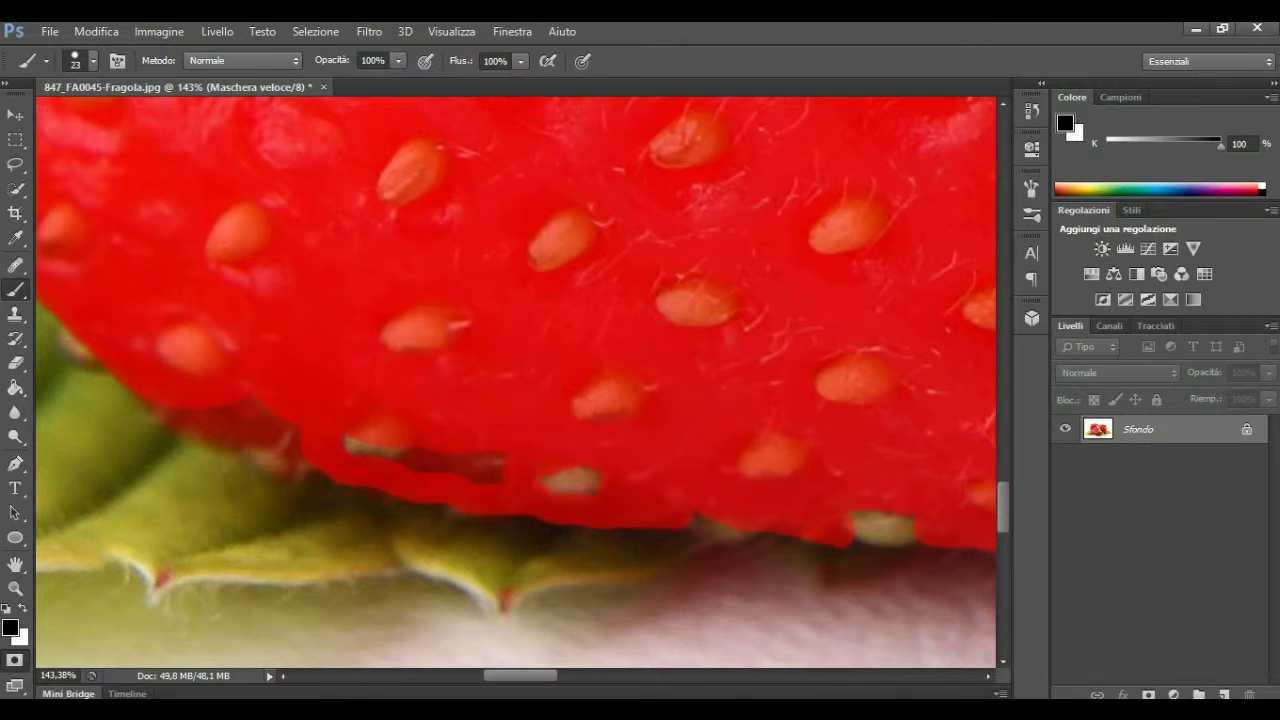
pyautogui.moveTo(410, 455)
pyautogui.mouseDown()
pyautogui.moveTo(495, 472)
pyautogui.moveTo(481, 479)
pyautogui.mouseUp()
pyautogui.moveTo(300, 452)
pyautogui.mouseDown()
pyautogui.moveTo(180, 418)
pyautogui.moveTo(272, 425)
pyautogui.mouseUp()
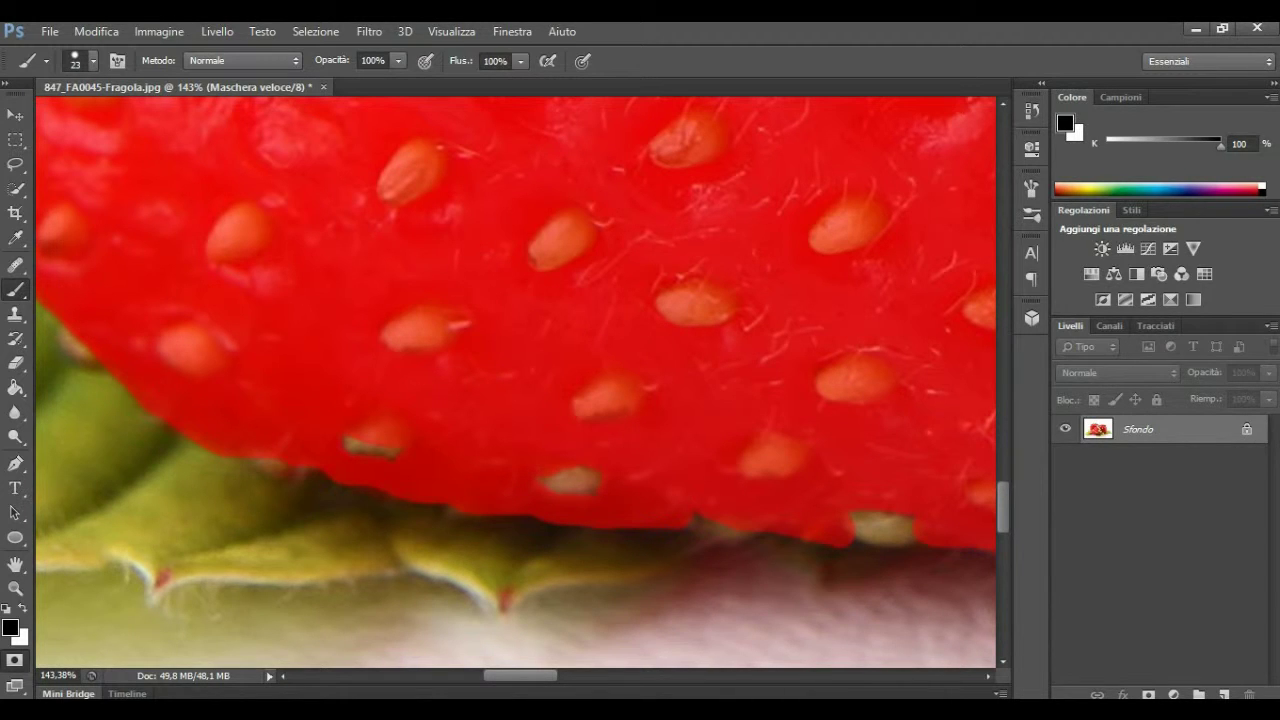
pyautogui.press('z')
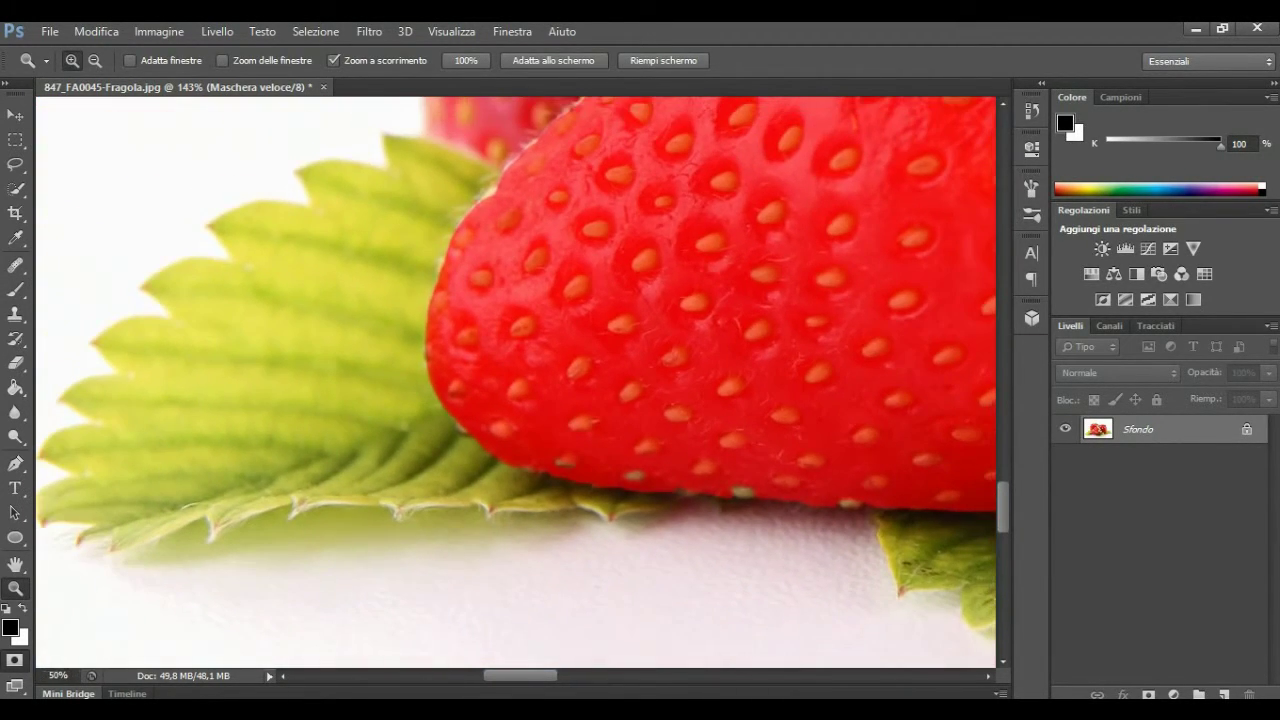
# - Zoom out and pan around the photo to review the masked front strawberry
pyautogui.moveTo(700, 490); pyautogui.dragTo(560, 490)
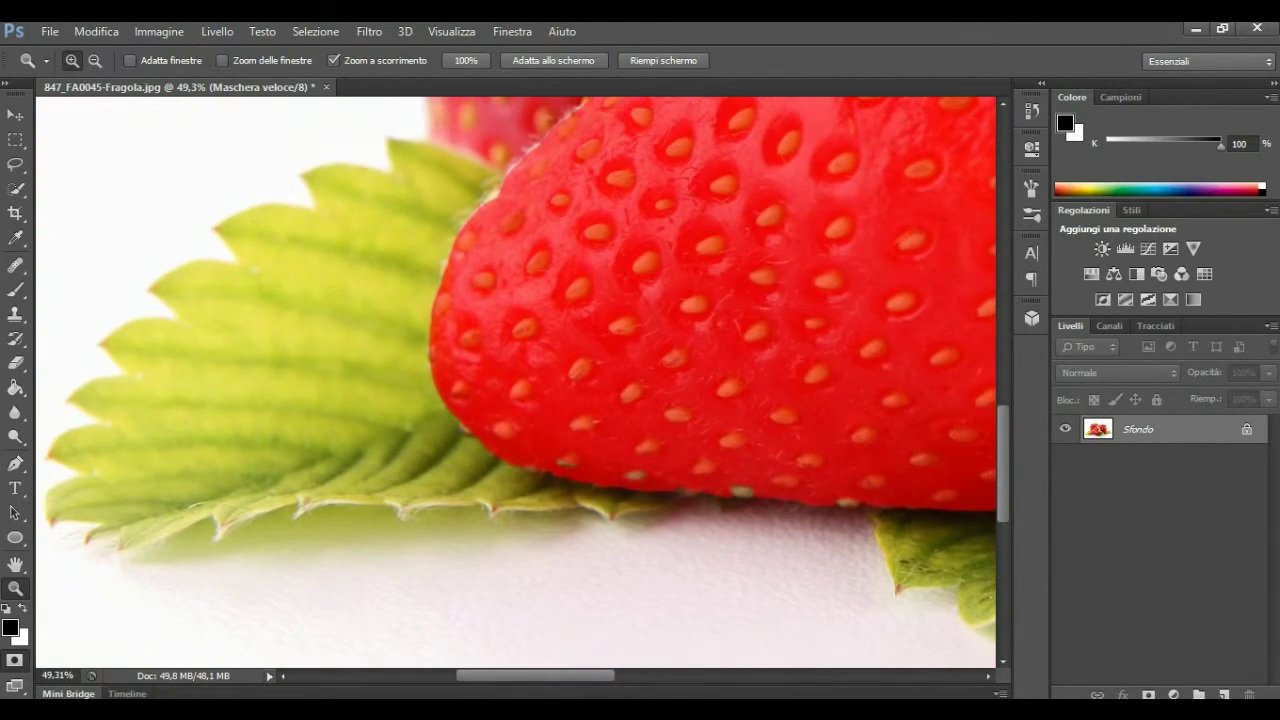
pyautogui.hscroll(2, 515, 380)
pyautogui.hscroll(2, 515, 380)
pyautogui.hscroll(2, 515, 380)
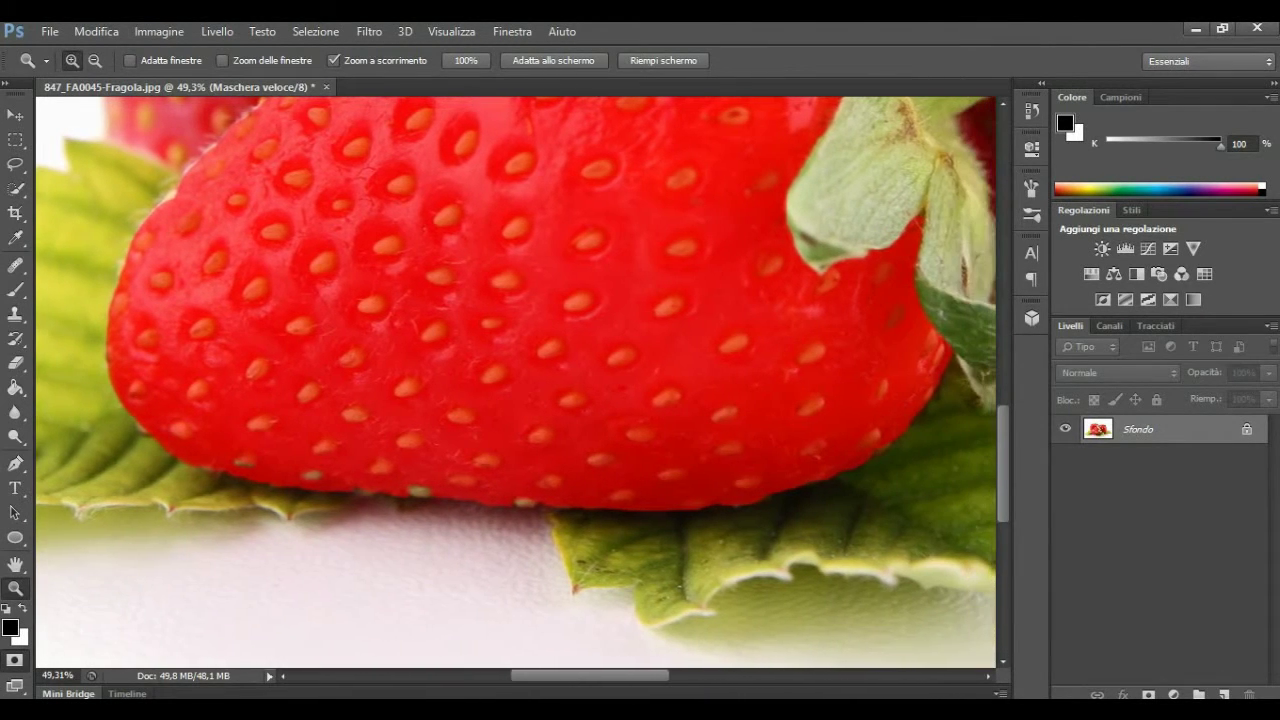
pyautogui.hscroll(2, 515, 380)
pyautogui.scroll(2, 515, 380)
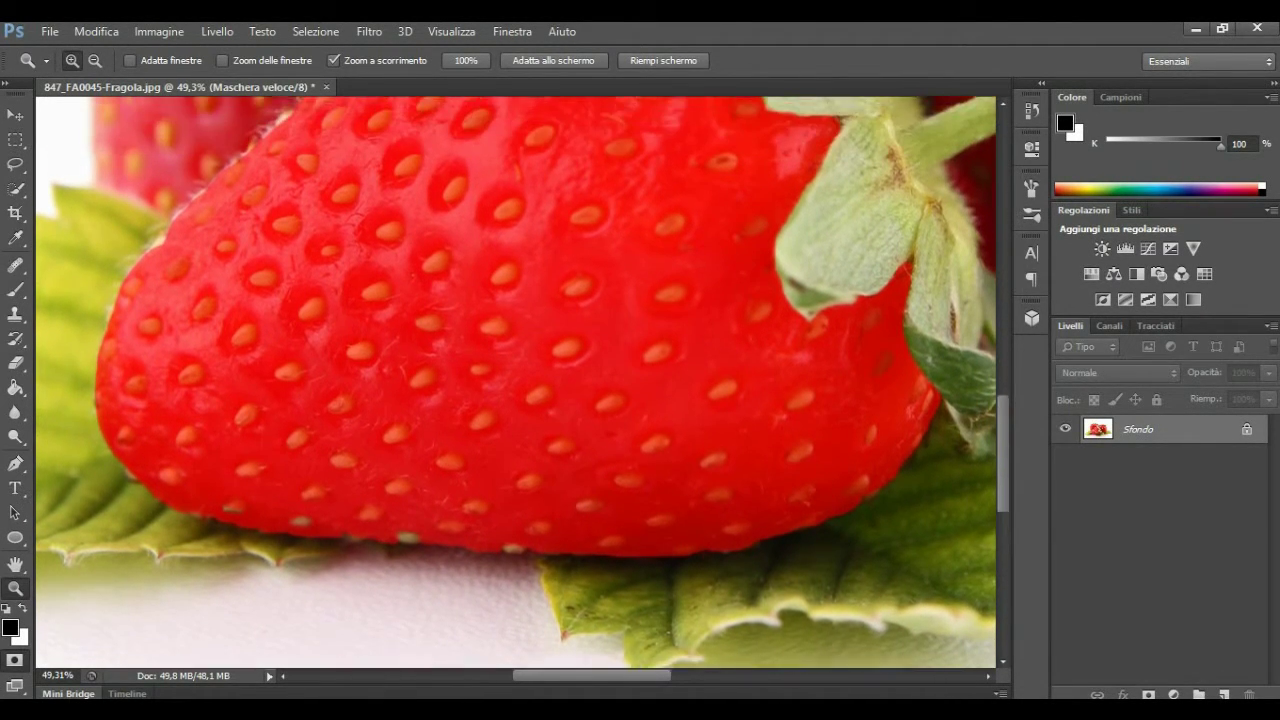
pyautogui.scroll(2, 515, 380)
pyautogui.scroll(2, 515, 380)
pyautogui.scroll(1, 515, 380)
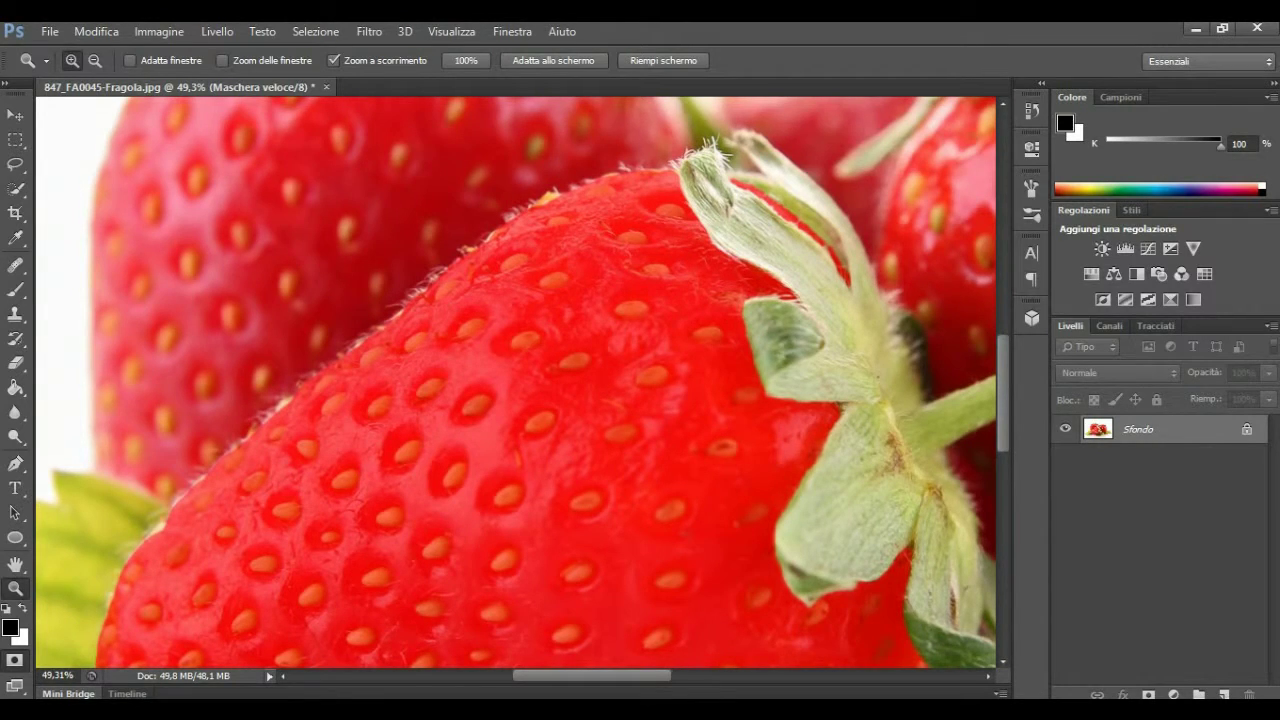
pyautogui.scroll(-1, 515, 380)
pyautogui.scroll(-2, 515, 380)
pyautogui.scroll(-1, 515, 380)
pyautogui.scroll(-2, 515, 380)
pyautogui.scroll(-2, 515, 380)
pyautogui.scroll(-3, 666, 420)
pyautogui.scroll(-3, 666, 420)
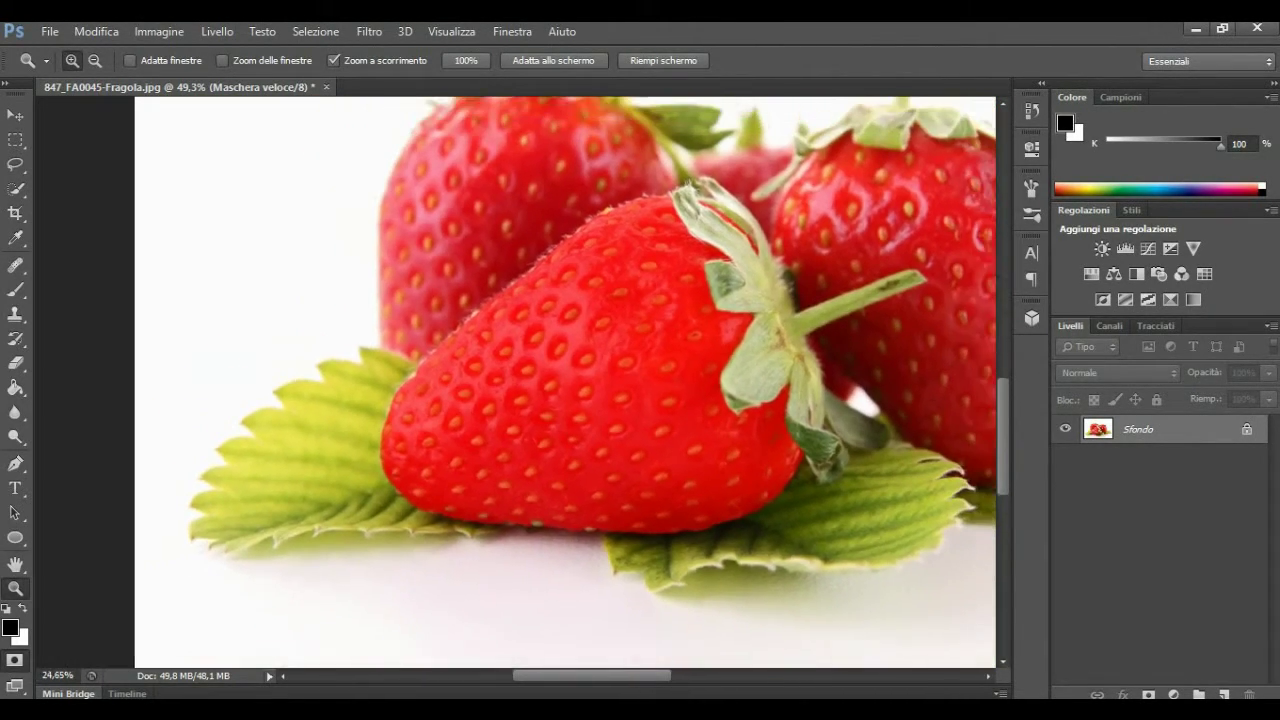
# - Fit the whole image on screen and exit Quick Mask, turning the mask into a selection
pyautogui.hscroll(2, 576, 380)
pyautogui.hscroll(1, 576, 380)
pyautogui.click(553, 60)
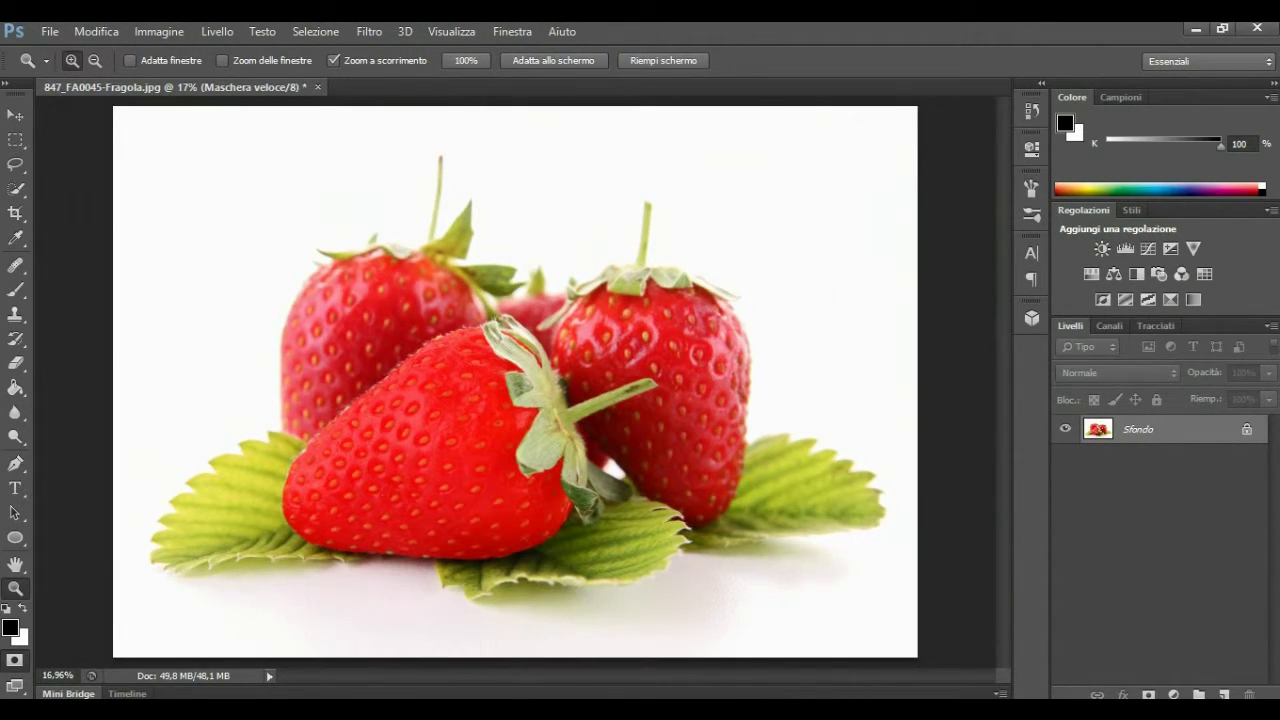
pyautogui.press('q')
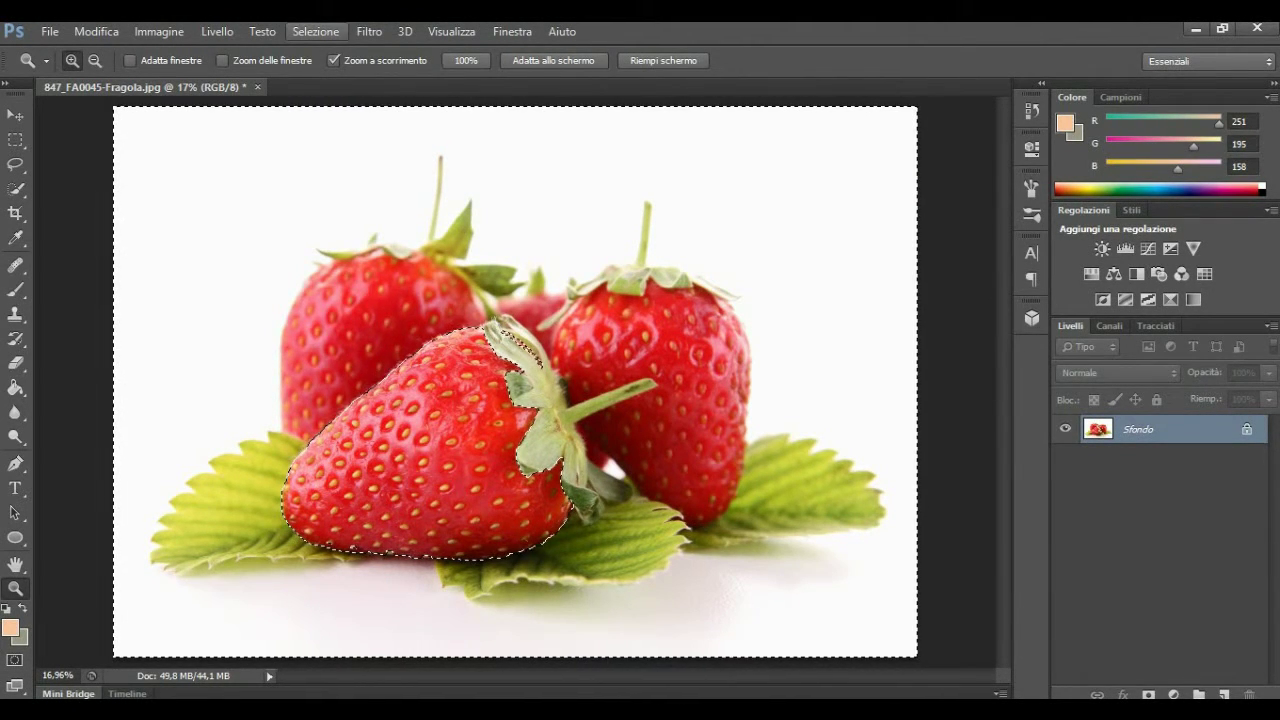
# - Invert the selection to isolate the front strawberry and add a Hue/Saturation adjustment layer
pyautogui.click(315, 31)
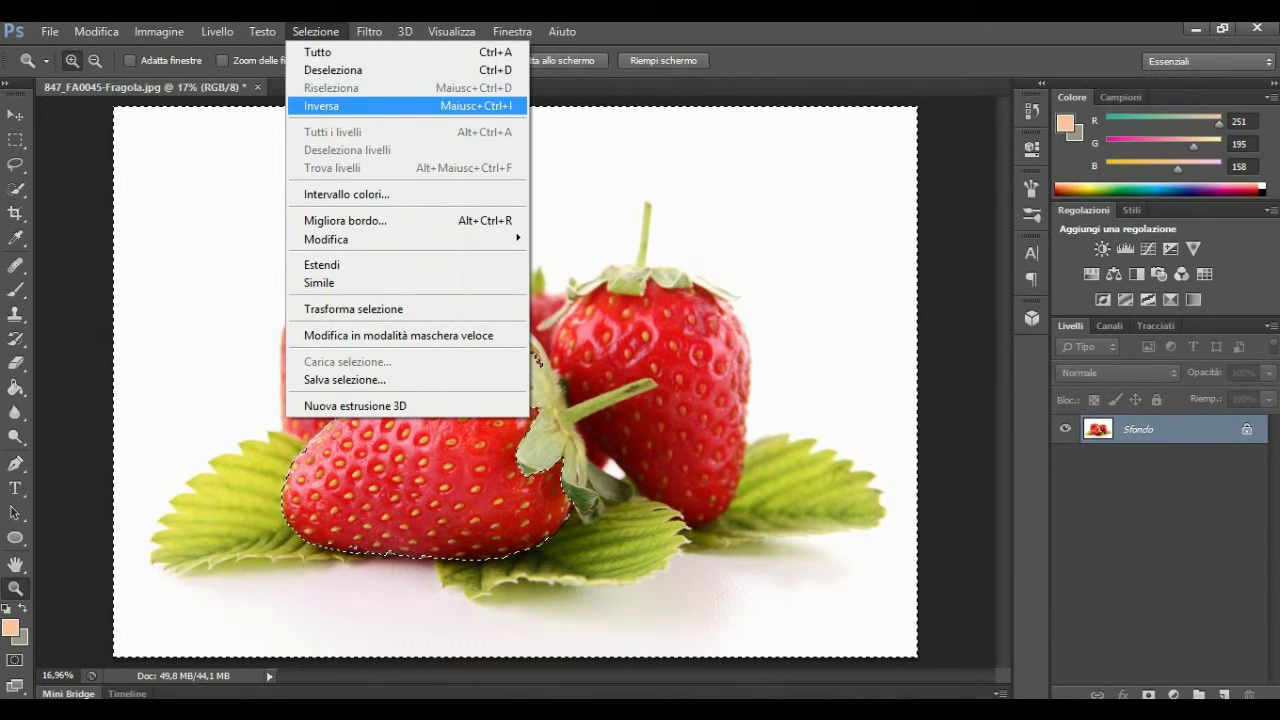
pyautogui.click(322, 105)
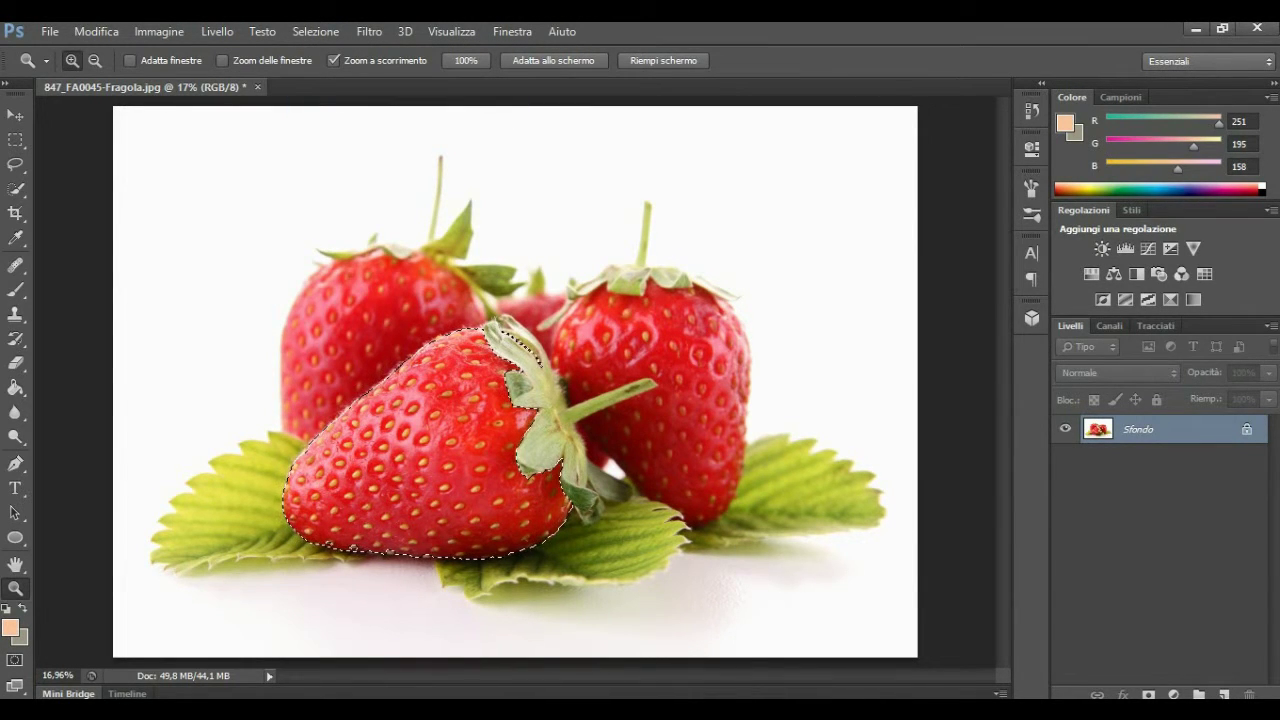
pyautogui.click(1174, 694)
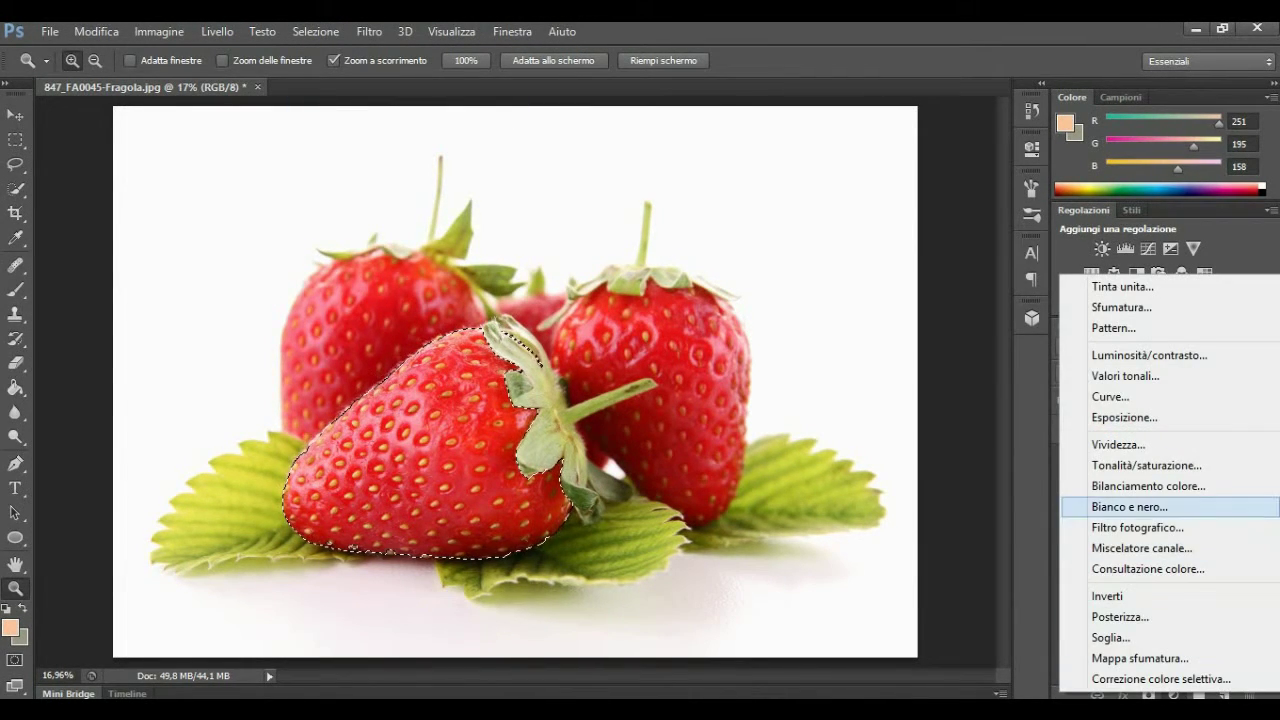
pyautogui.click(1146, 465)
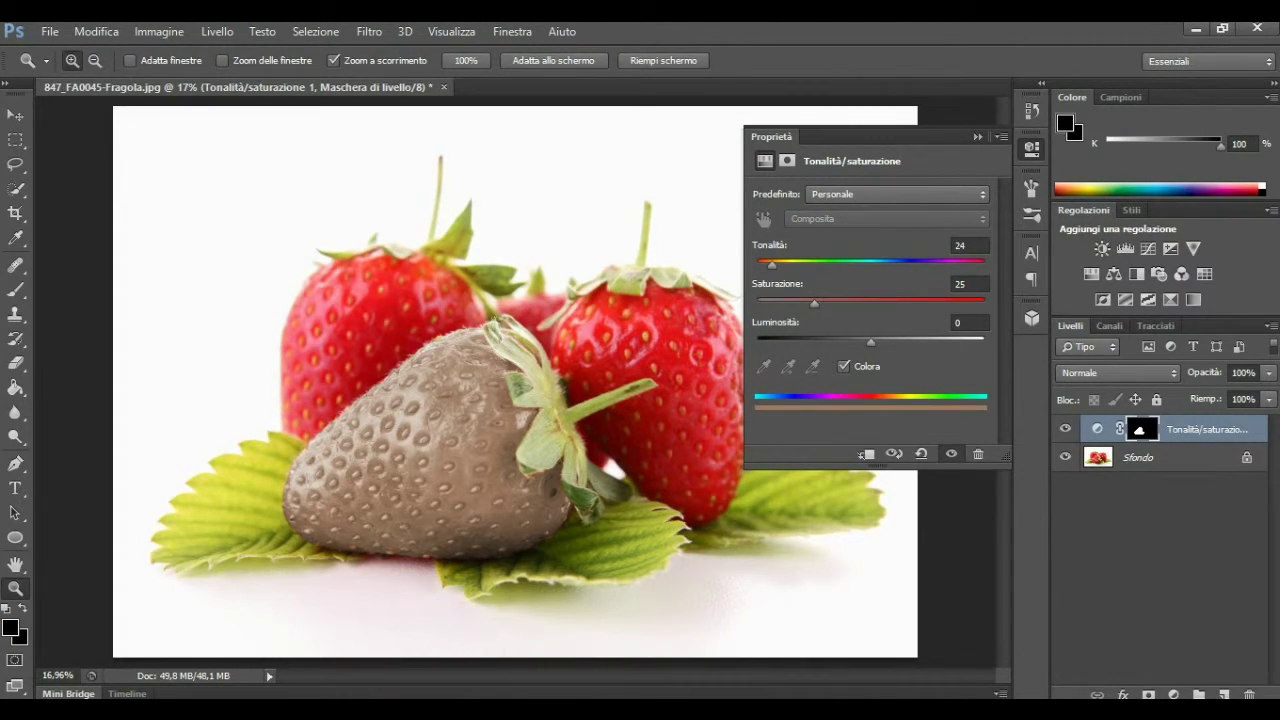
# - Colourise the front strawberry blue-violet with Hue 245 and Saturation 49, then collapse Properties
pyautogui.moveTo(771, 264); pyautogui.dragTo(912, 264)
pyautogui.moveTo(814, 303); pyautogui.dragTo(856, 303)
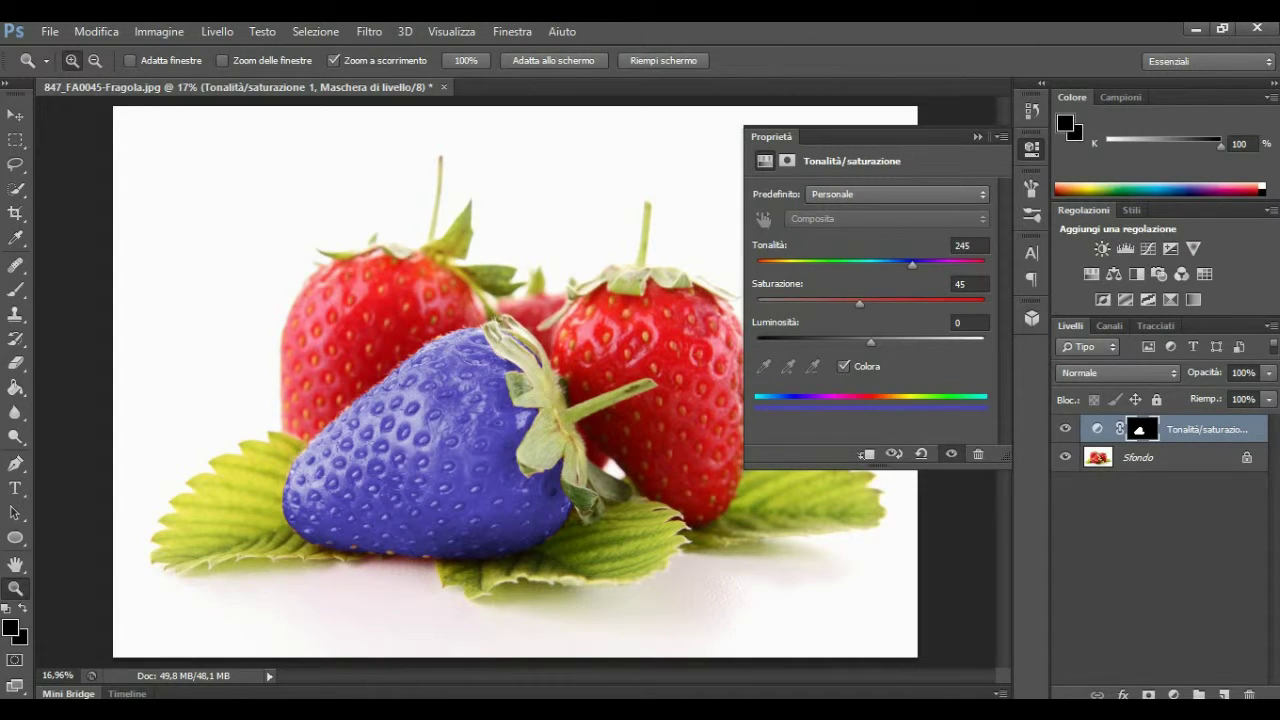
pyautogui.moveTo(859, 303); pyautogui.dragTo(863, 303)
pyautogui.click(977, 136)
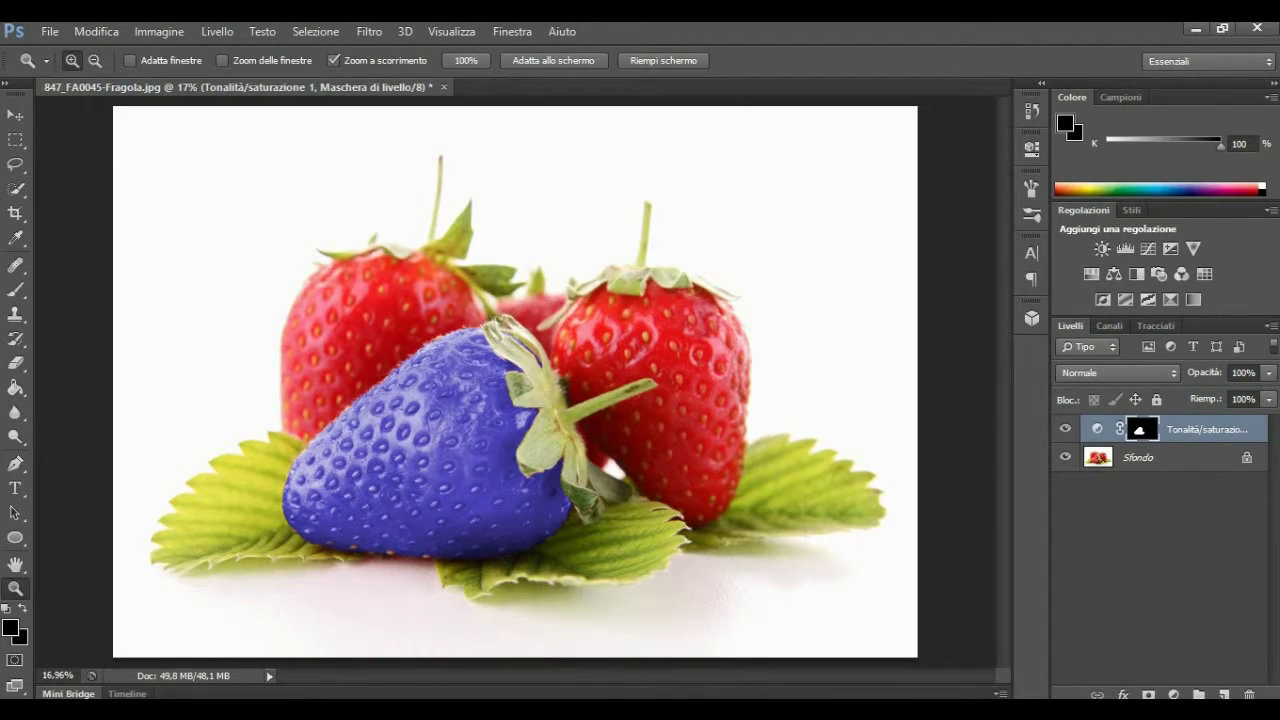
pyautogui.moveTo(440, 390); pyautogui.dragTo(600, 390)
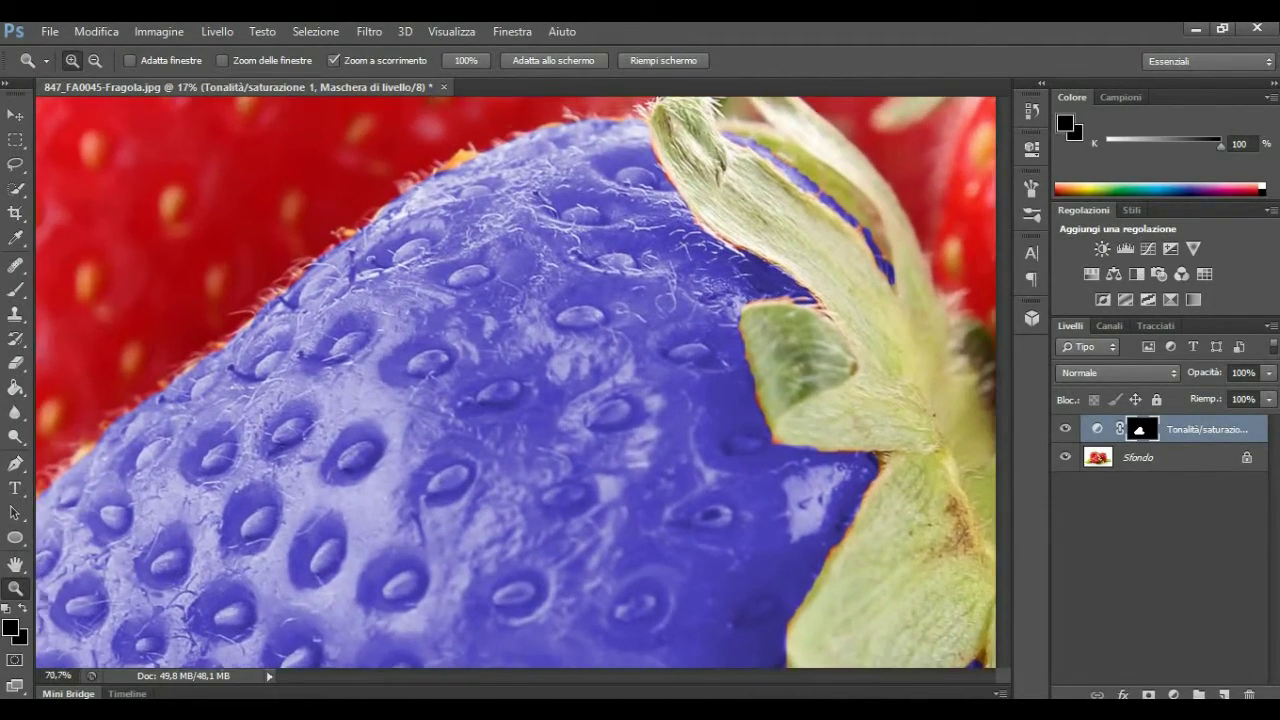
# - Zoom in on the strawberry's seeds, re-enter Quick Mask and select the Brush tool
pyautogui.moveTo(600, 390); pyautogui.dragTo(630, 390)
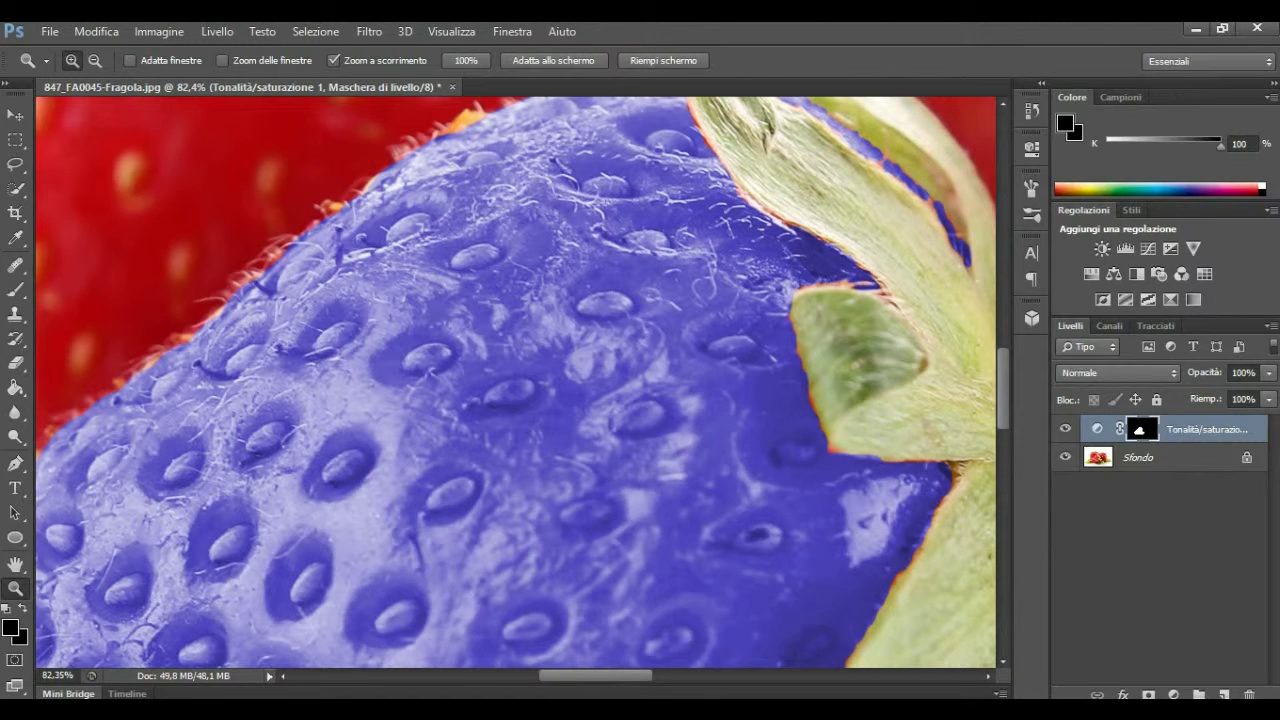
pyautogui.scroll(2, 522, 384)
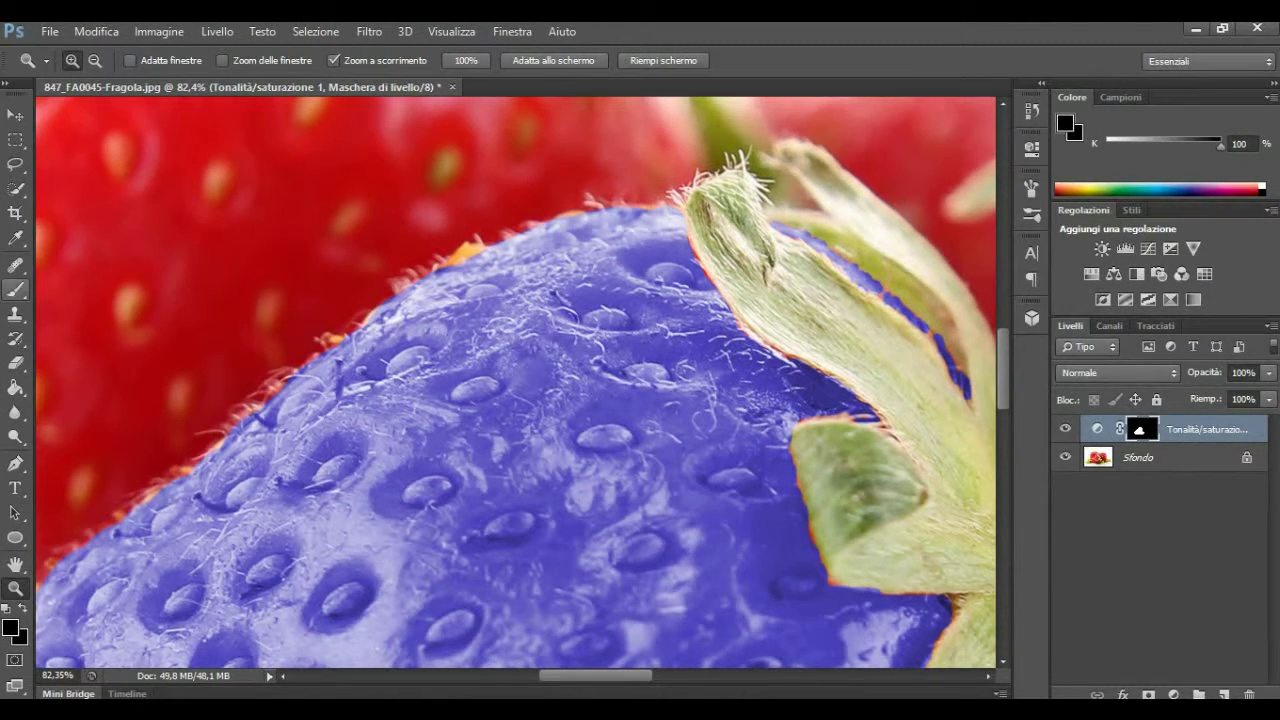
pyautogui.click(15, 660)
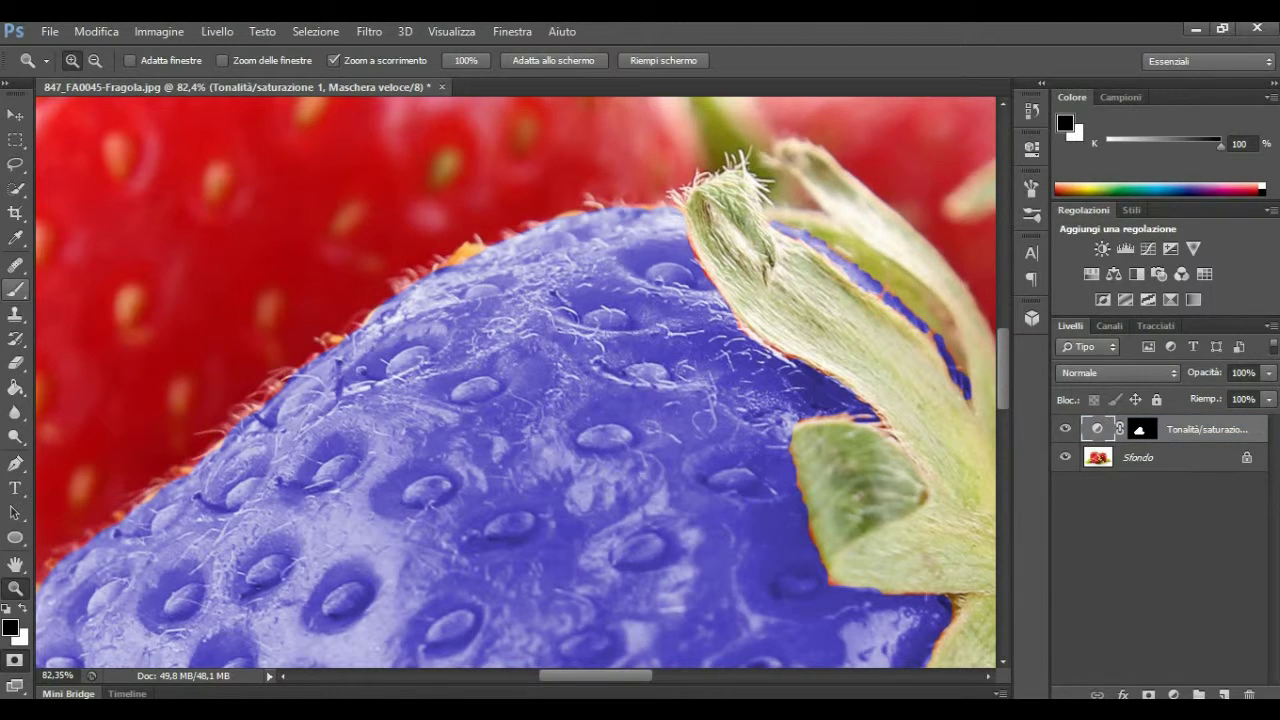
pyautogui.click(15, 289)
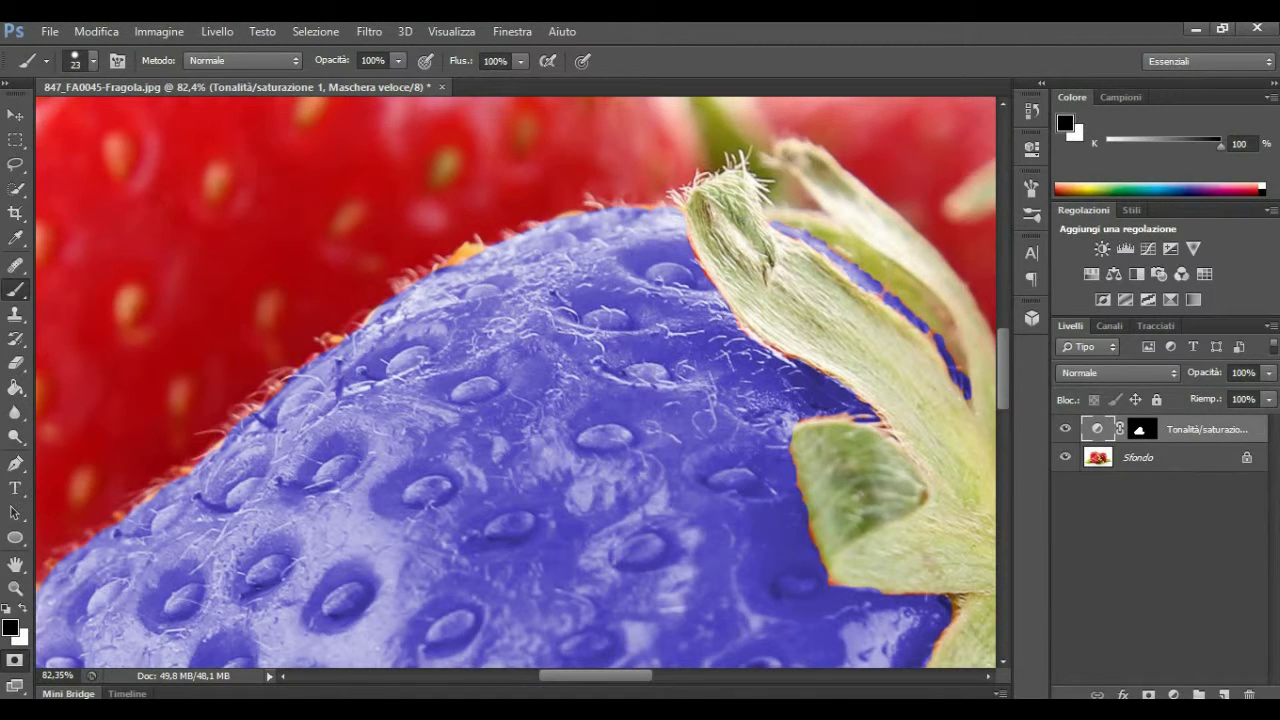
# - Mask the seeds across the upper and central part of the front strawberry
pyautogui.moveTo(411, 495); pyautogui.dragTo(446, 485)
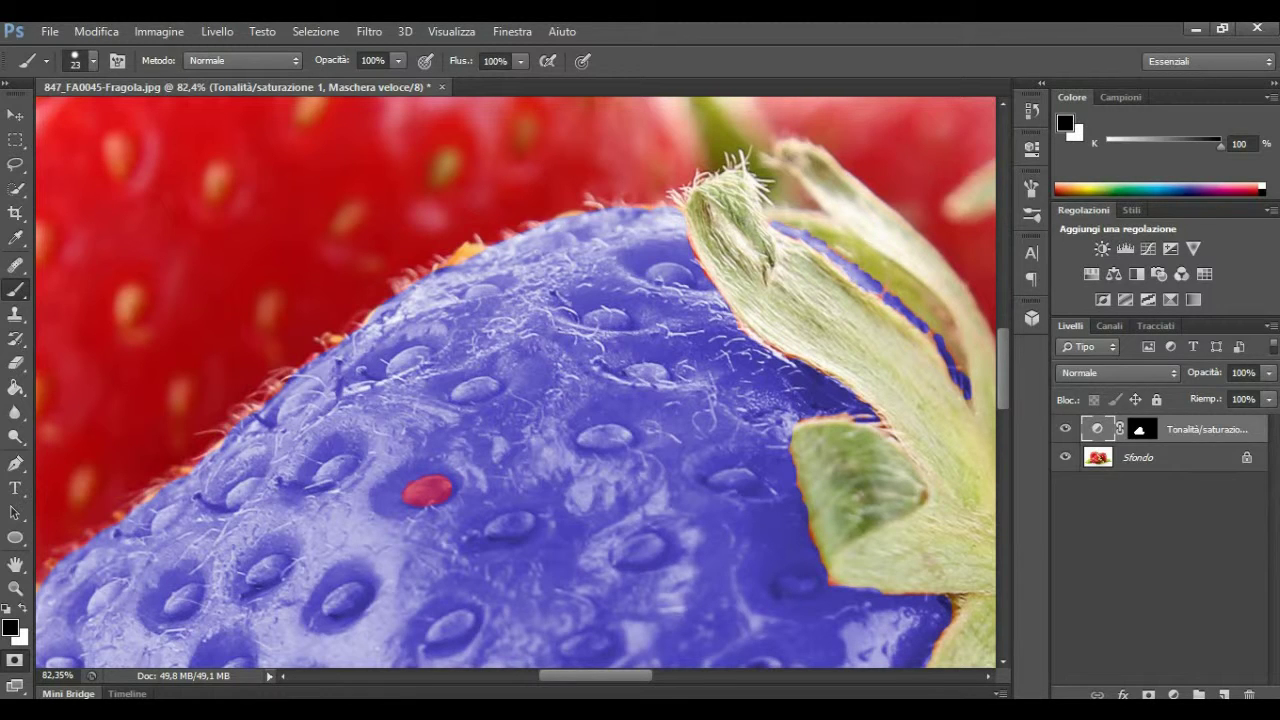
pyautogui.moveTo(580, 438); pyautogui.dragTo(628, 434)
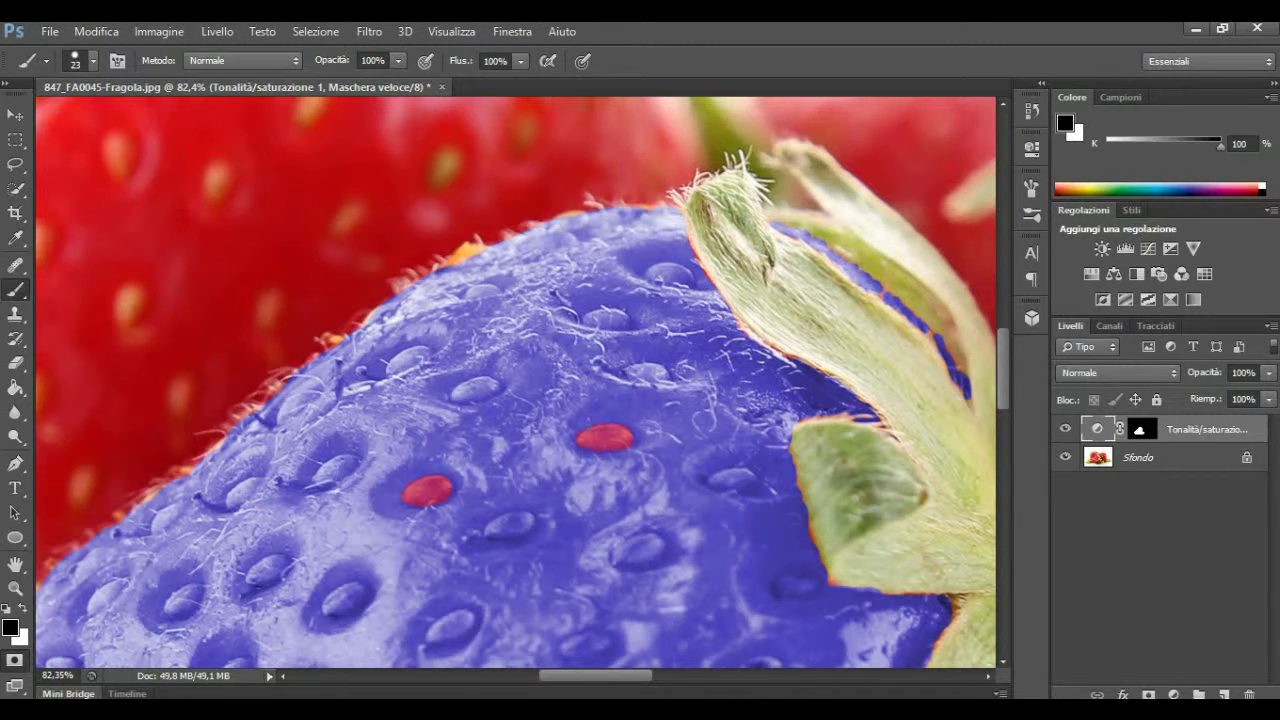
pyautogui.moveTo(452, 390); pyautogui.dragTo(494, 387)
pyautogui.moveTo(587, 320); pyautogui.dragTo(625, 316)
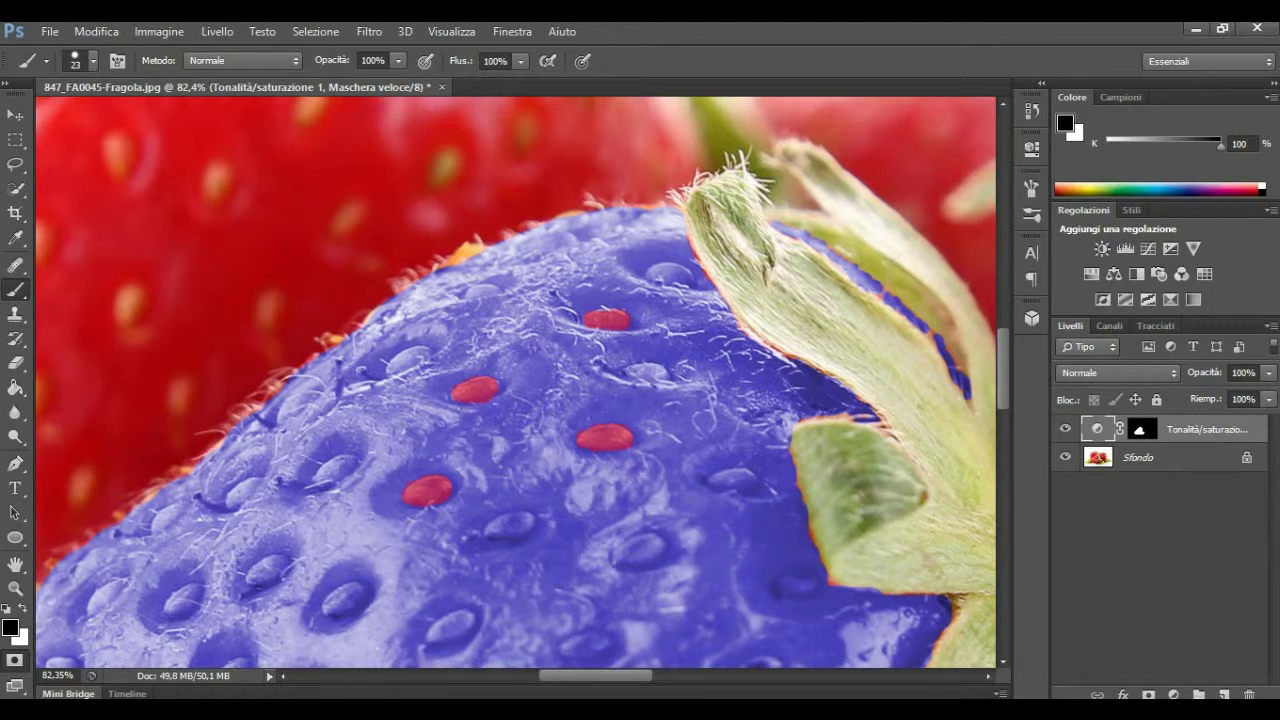
pyautogui.moveTo(655, 273)
pyautogui.mouseDown()
pyautogui.moveTo(686, 271)
pyautogui.moveTo(668, 286)
pyautogui.mouseUp()
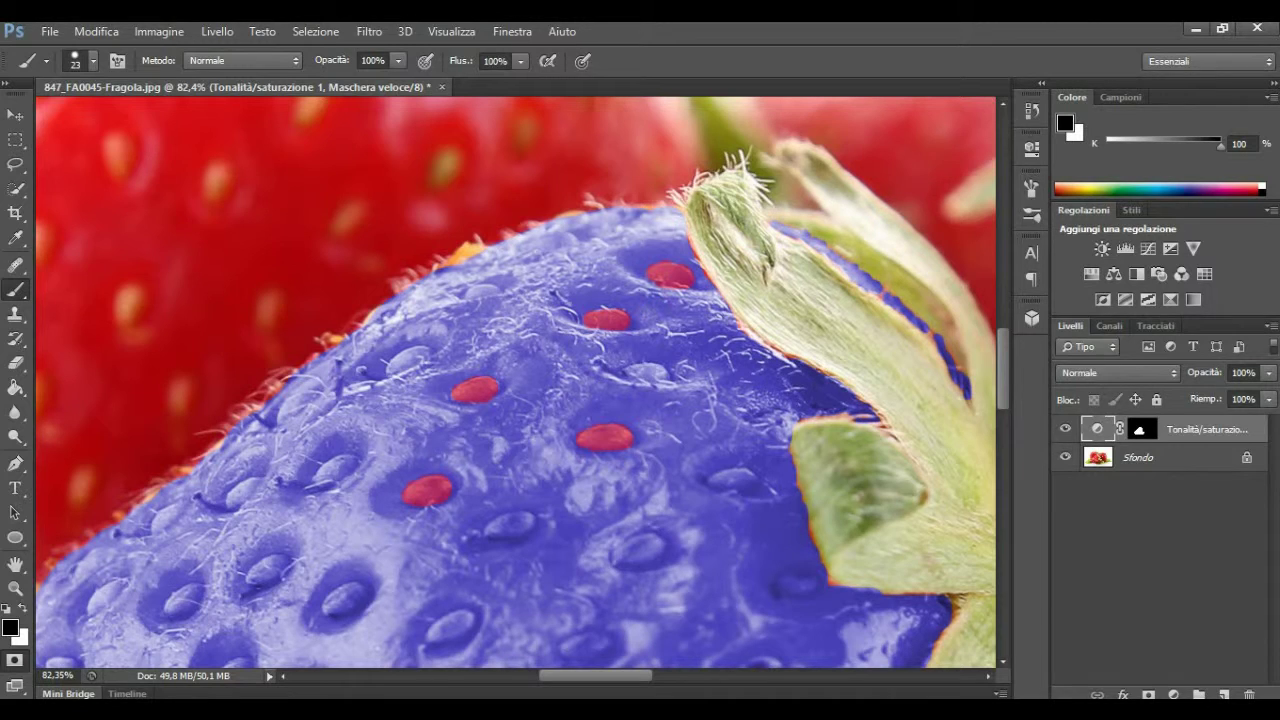
pyautogui.moveTo(466, 291); pyautogui.dragTo(498, 290)
pyautogui.moveTo(390, 368); pyautogui.dragTo(428, 351)
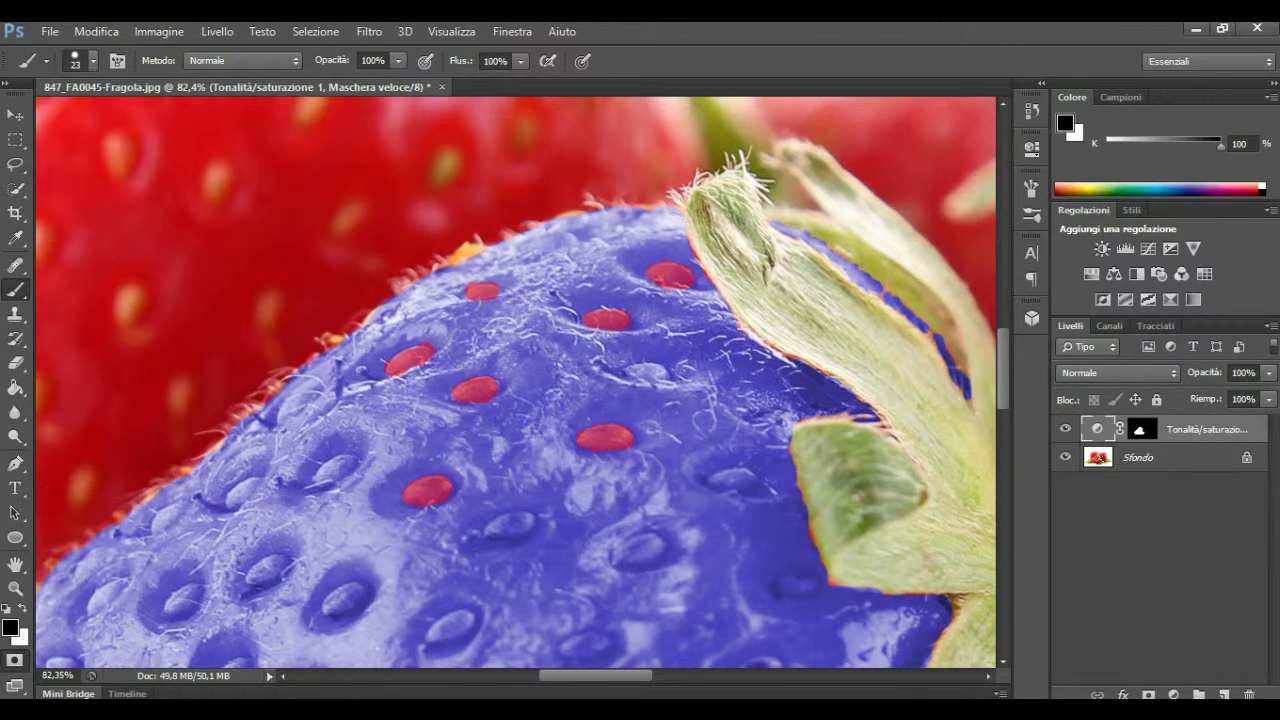
pyautogui.moveTo(360, 460); pyautogui.dragTo(320, 480)
# - Mask the seeds along the strawberry's left side and lower-left area
pyautogui.moveTo(284, 416)
pyautogui.mouseDown()
pyautogui.moveTo(290, 402)
pyautogui.moveTo(306, 407)
pyautogui.mouseUp()
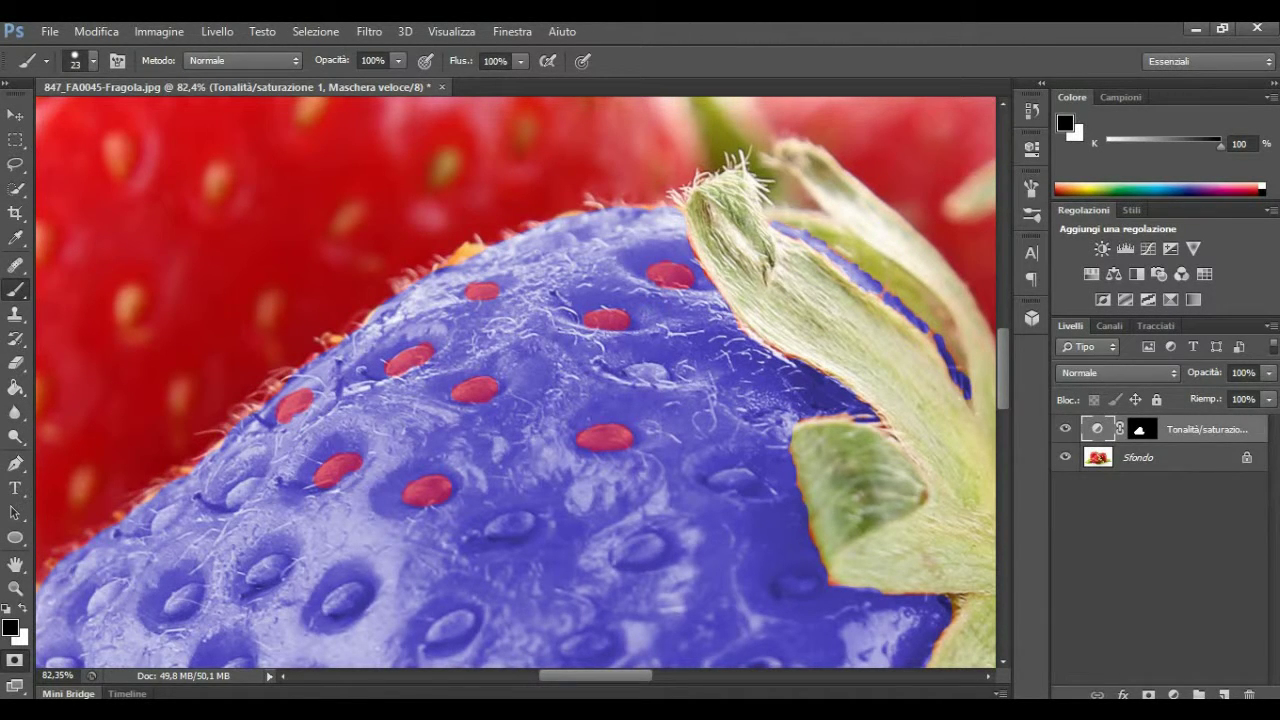
pyautogui.moveTo(230, 502); pyautogui.dragTo(252, 484)
pyautogui.moveTo(250, 578); pyautogui.dragTo(284, 570)
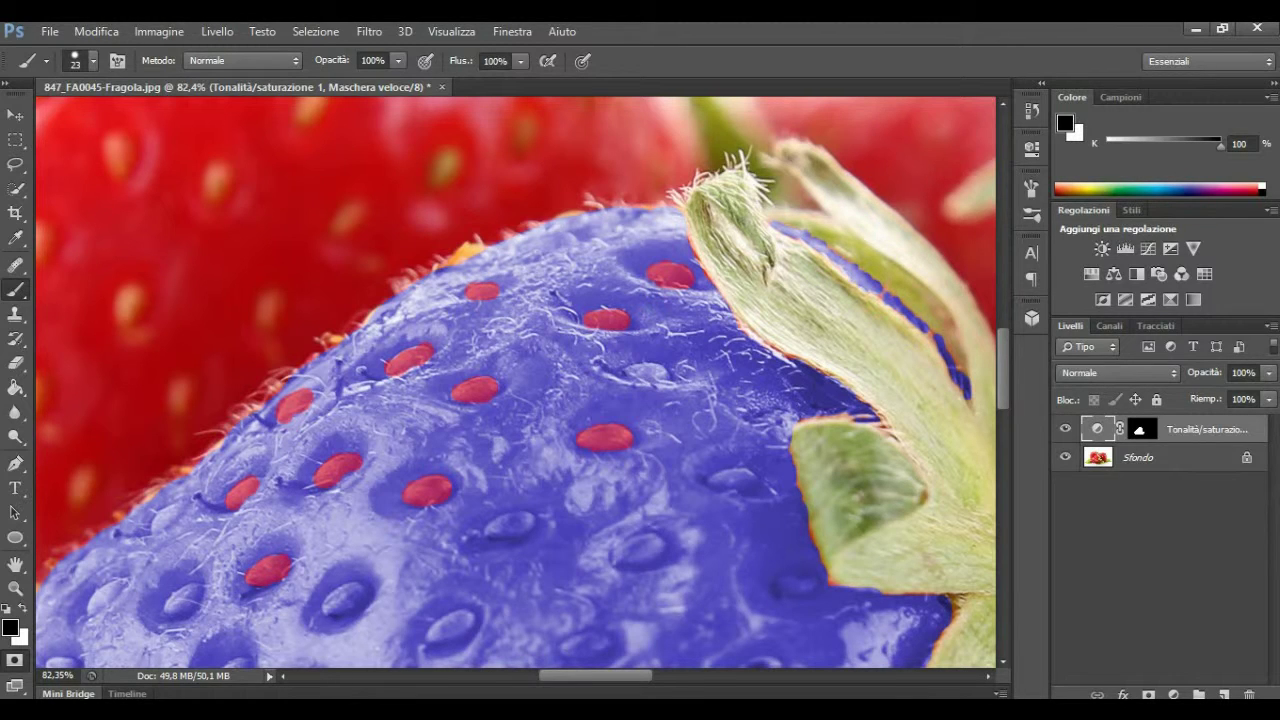
pyautogui.moveTo(158, 526); pyautogui.dragTo(176, 508)
pyautogui.moveTo(168, 606); pyautogui.dragTo(192, 594)
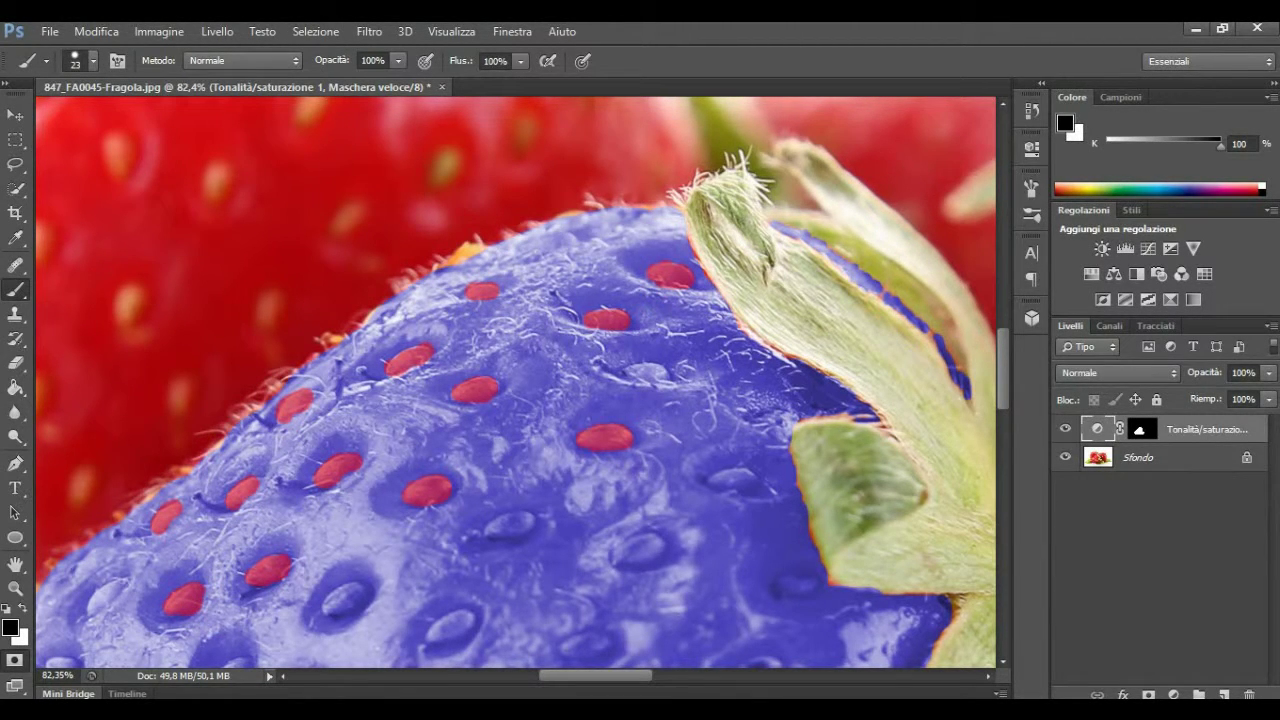
pyautogui.moveTo(92, 608); pyautogui.dragTo(125, 583)
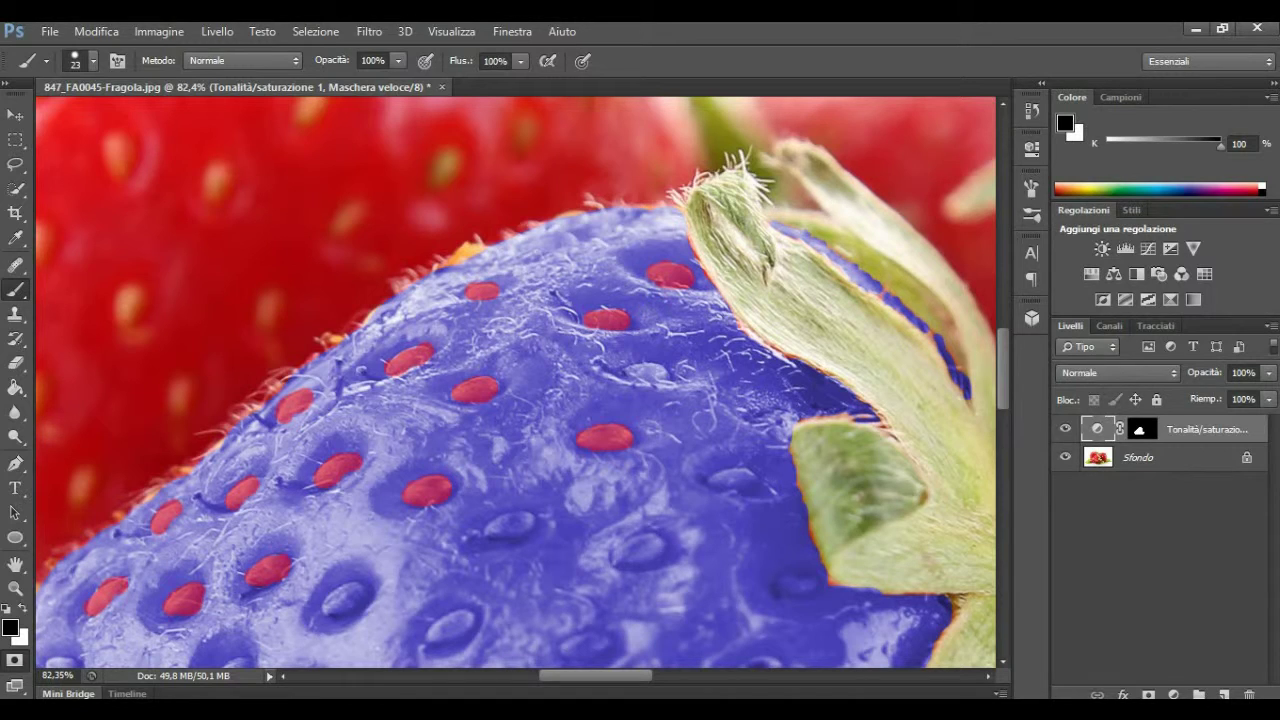
pyautogui.moveTo(326, 612); pyautogui.dragTo(350, 590)
# - Make the Sfondo background layer active and mask two more seeds at the right and top
pyautogui.click(1140, 457)
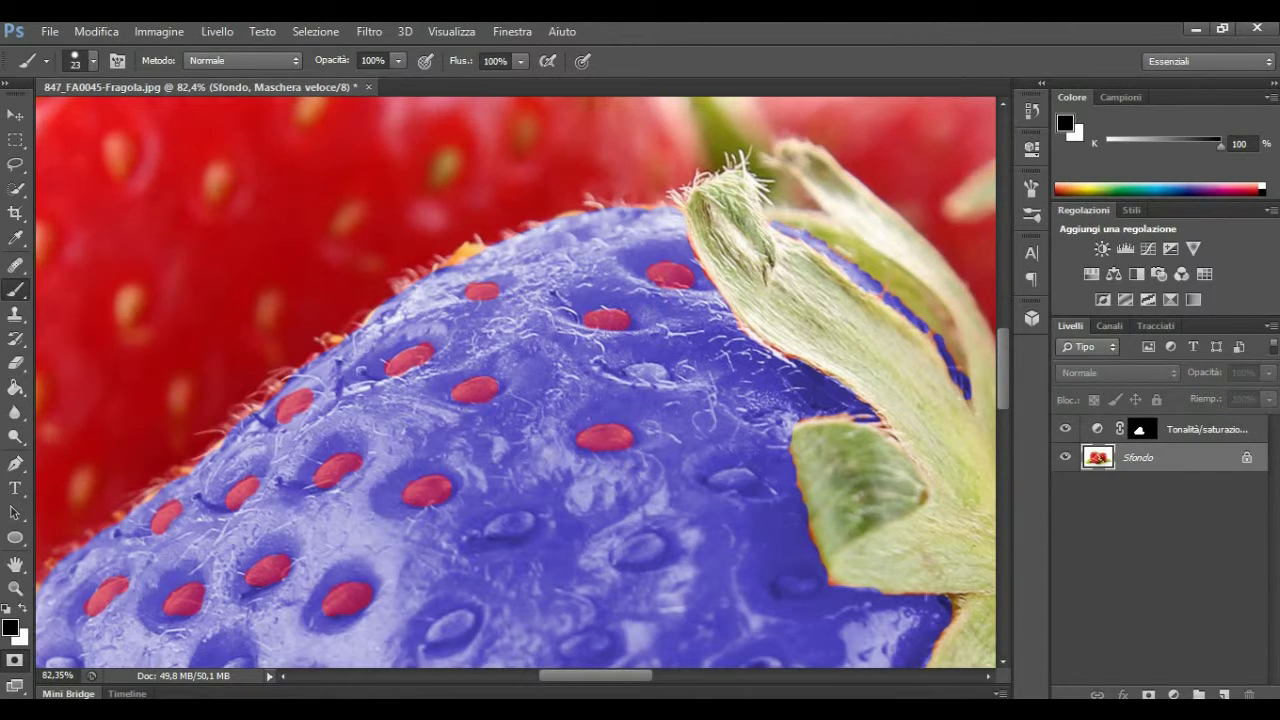
pyautogui.moveTo(628, 372); pyautogui.dragTo(662, 374)
pyautogui.moveTo(546, 245); pyautogui.dragTo(568, 241)
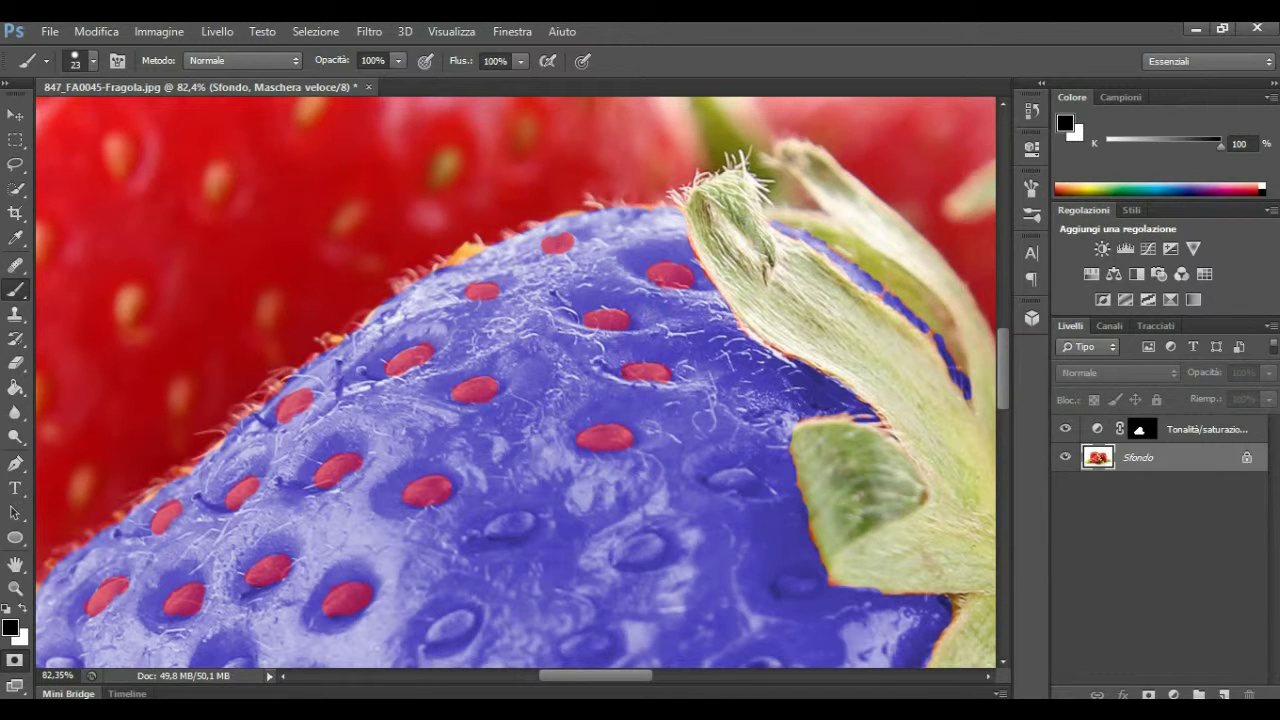
pyautogui.scroll(-1, 516, 383)
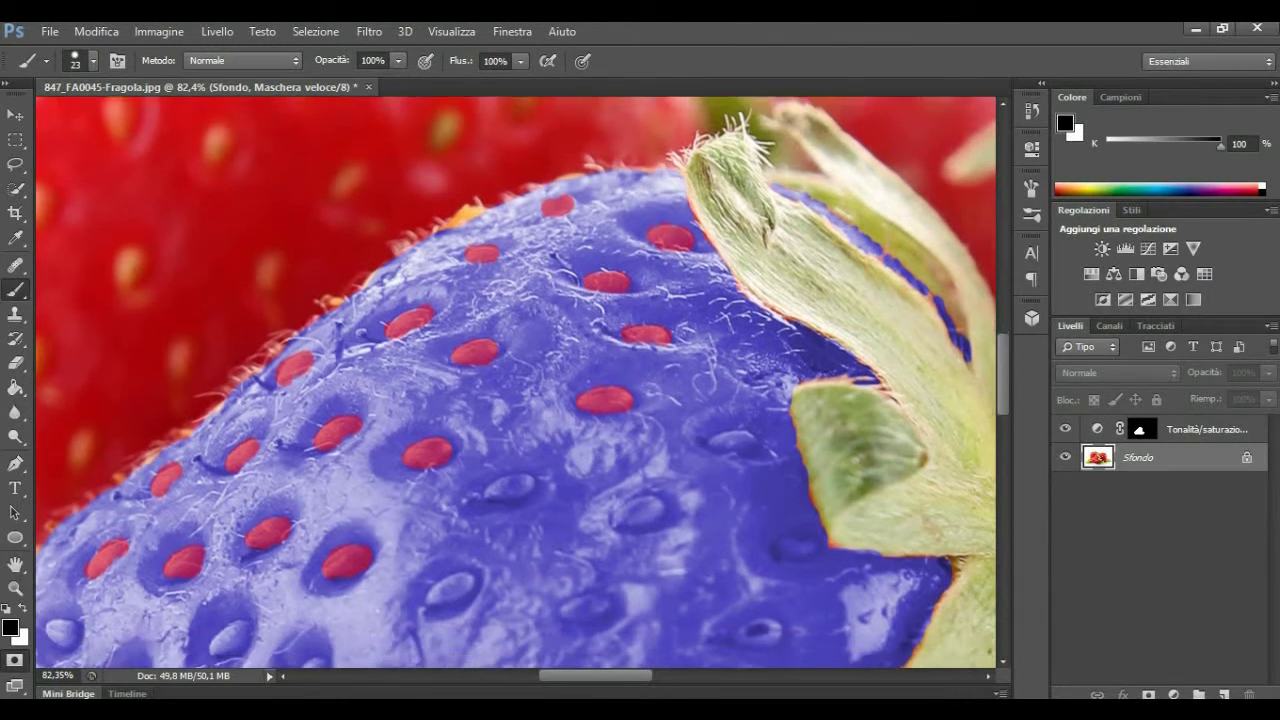
# - Mask the seeds near the leaves and across the strawberry's right and middle areas
pyautogui.scroll(-2, 516, 383)
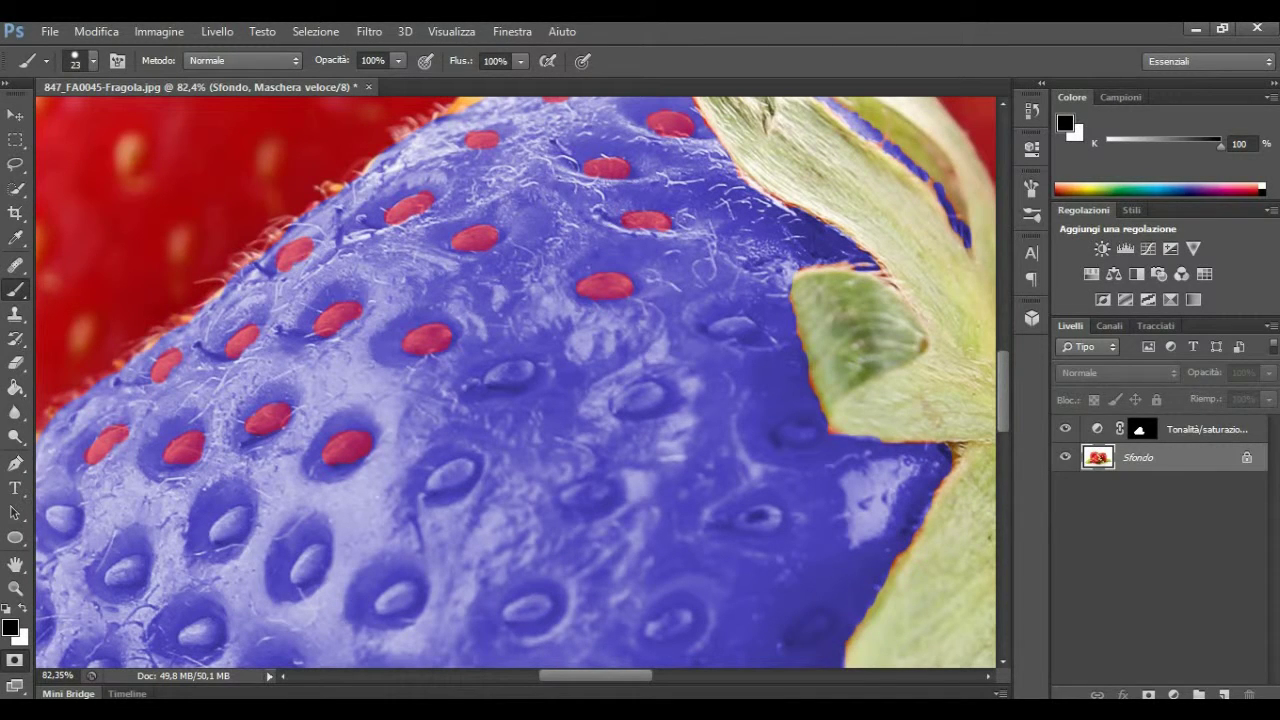
pyautogui.moveTo(712, 327); pyautogui.dragTo(750, 324)
pyautogui.moveTo(488, 378); pyautogui.dragTo(528, 367)
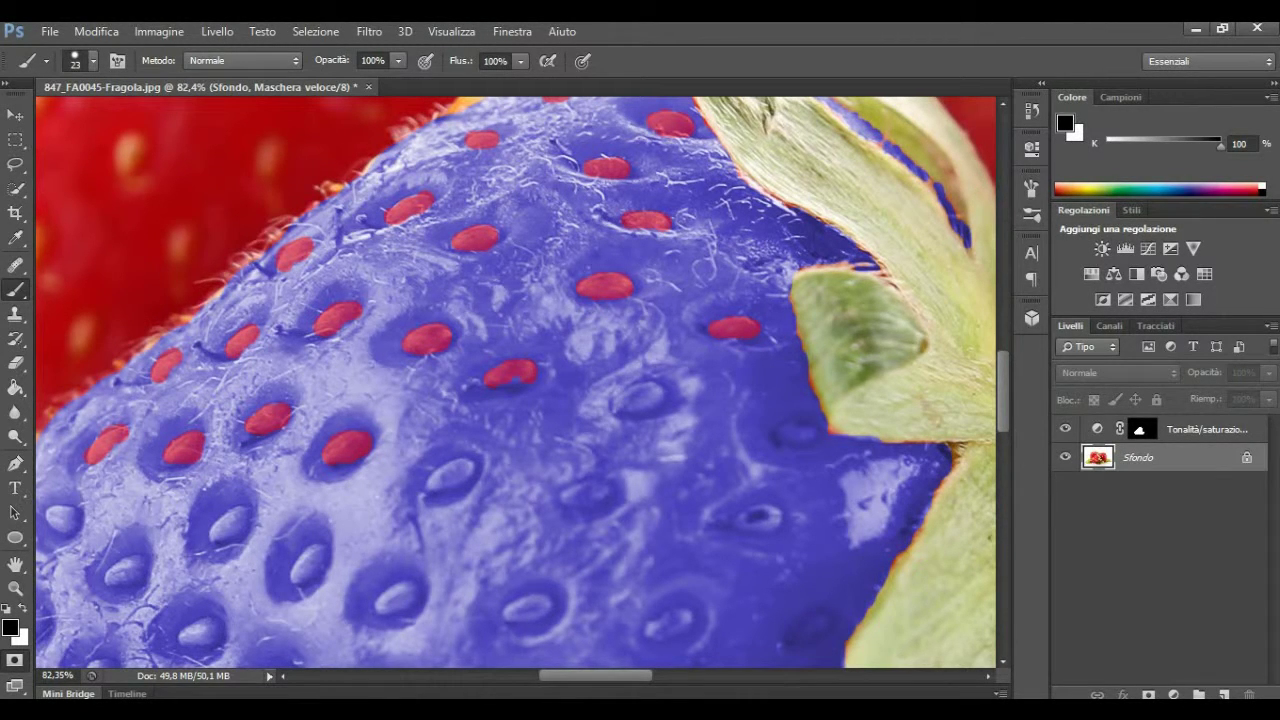
pyautogui.moveTo(614, 406)
pyautogui.mouseDown()
pyautogui.moveTo(662, 390)
pyautogui.moveTo(649, 404)
pyautogui.mouseUp()
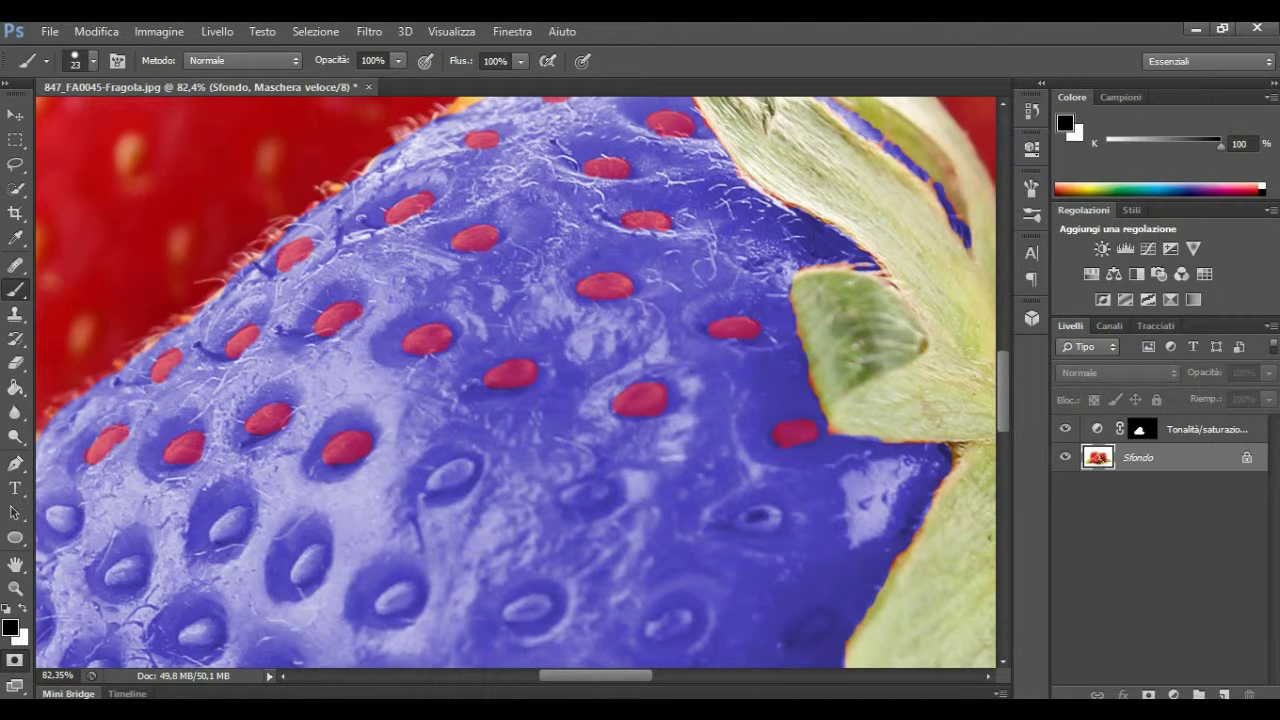
pyautogui.moveTo(768, 510); pyautogui.dragTo(778, 526)
pyautogui.moveTo(567, 496); pyautogui.dragTo(606, 491)
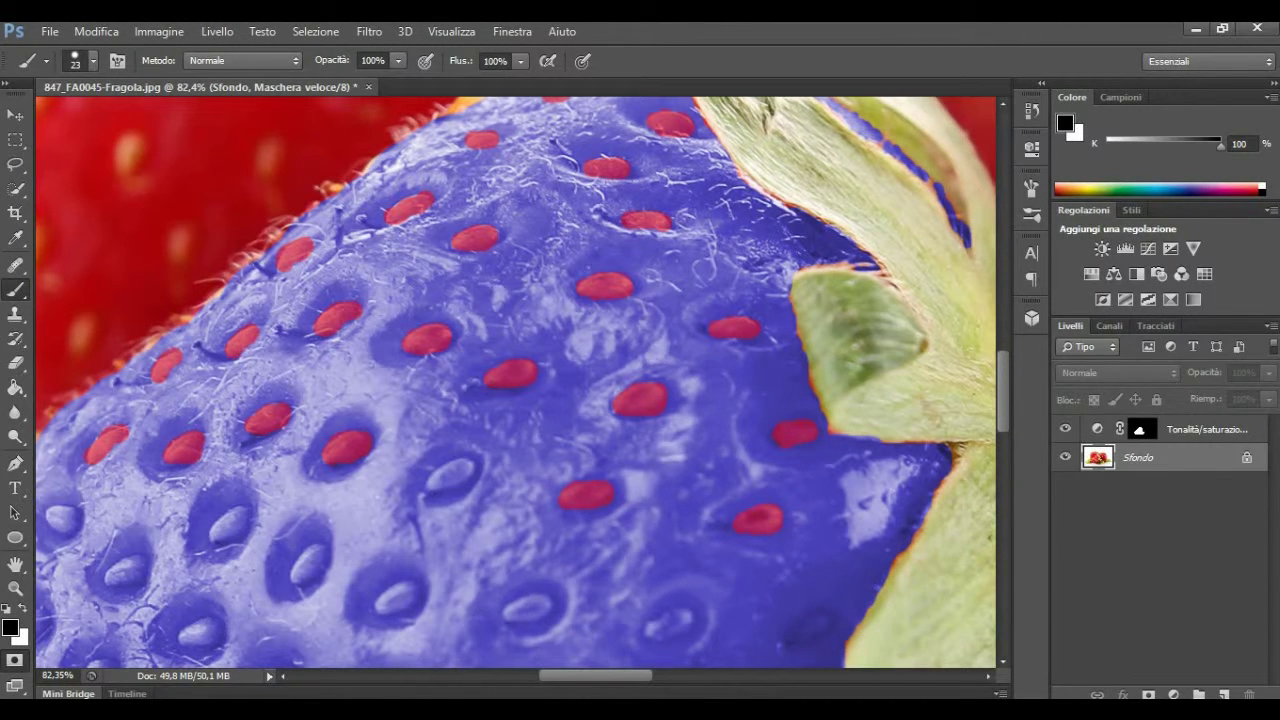
pyautogui.moveTo(433, 484); pyautogui.dragTo(470, 469)
pyautogui.click(453, 482)
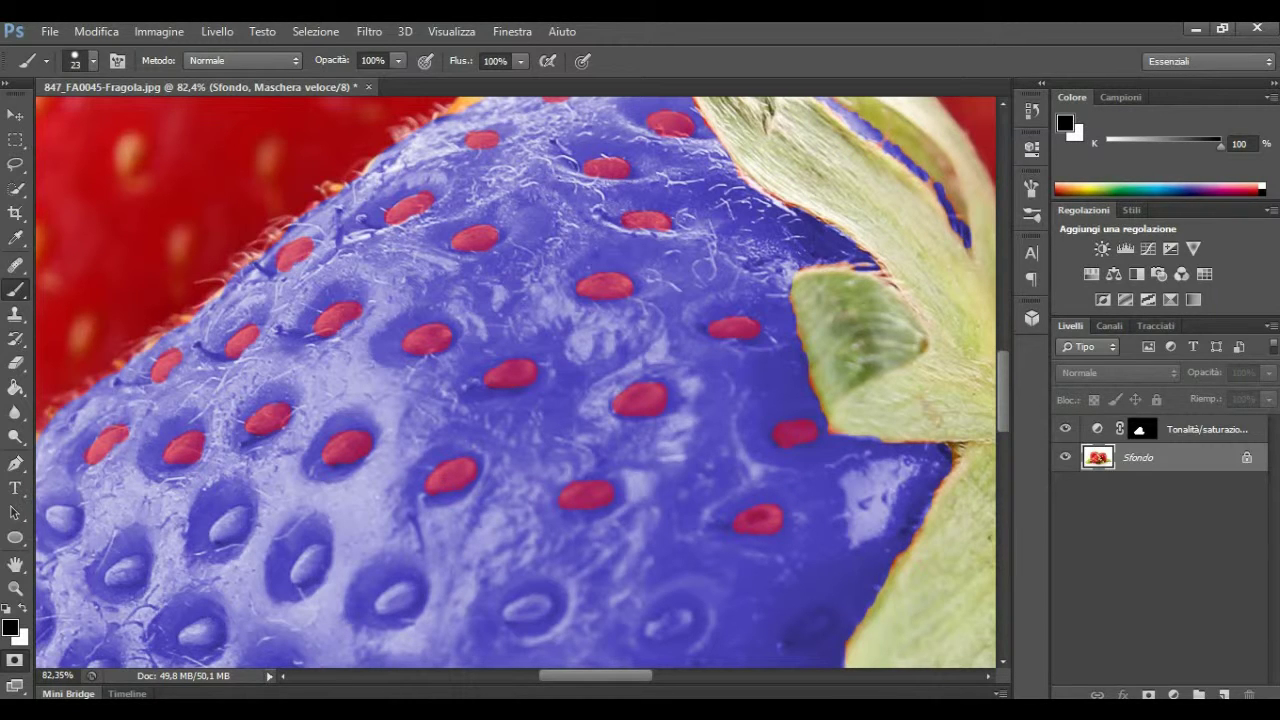
# - Mask the left-edge seeds and the row of seeds along the bottom
pyautogui.moveTo(213, 537); pyautogui.dragTo(243, 508)
pyautogui.moveTo(70, 532)
pyautogui.mouseDown()
pyautogui.moveTo(66, 508)
pyautogui.moveTo(48, 520)
pyautogui.moveTo(58, 526)
pyautogui.mouseUp()
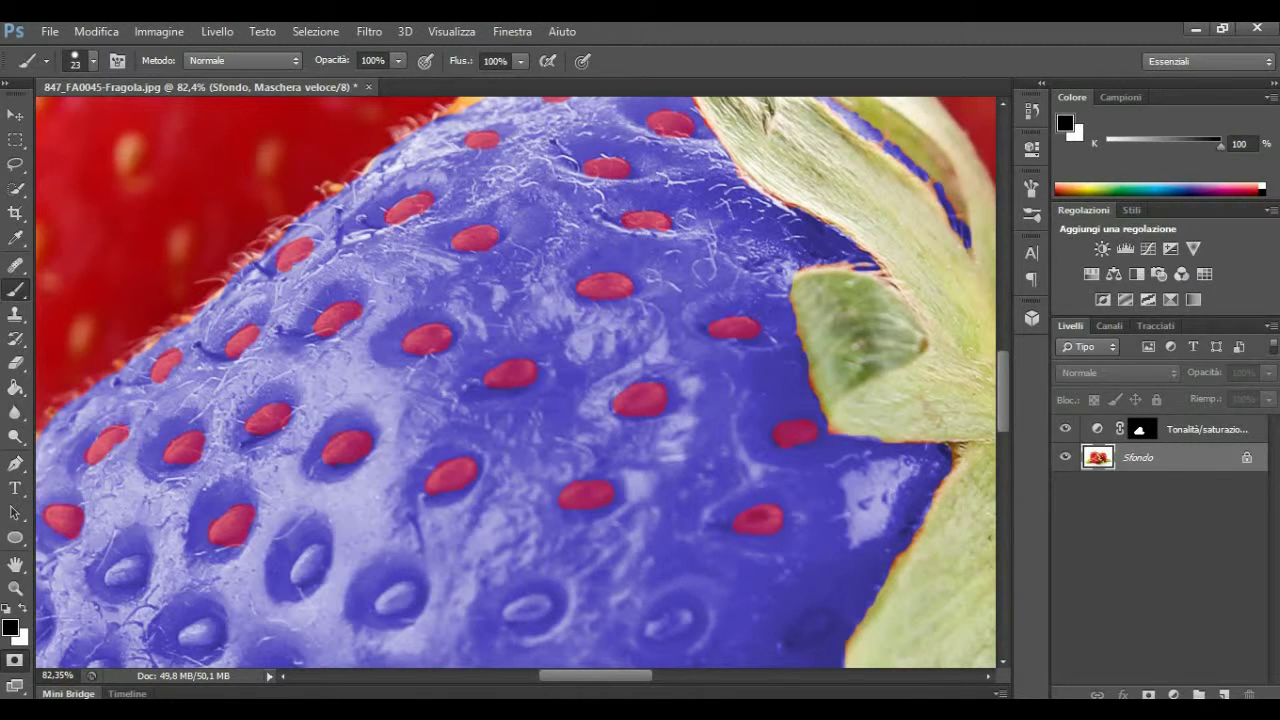
pyautogui.moveTo(108, 578)
pyautogui.mouseDown()
pyautogui.moveTo(138, 563)
pyautogui.moveTo(114, 566)
pyautogui.mouseUp()
pyautogui.moveTo(296, 578); pyautogui.dragTo(316, 550)
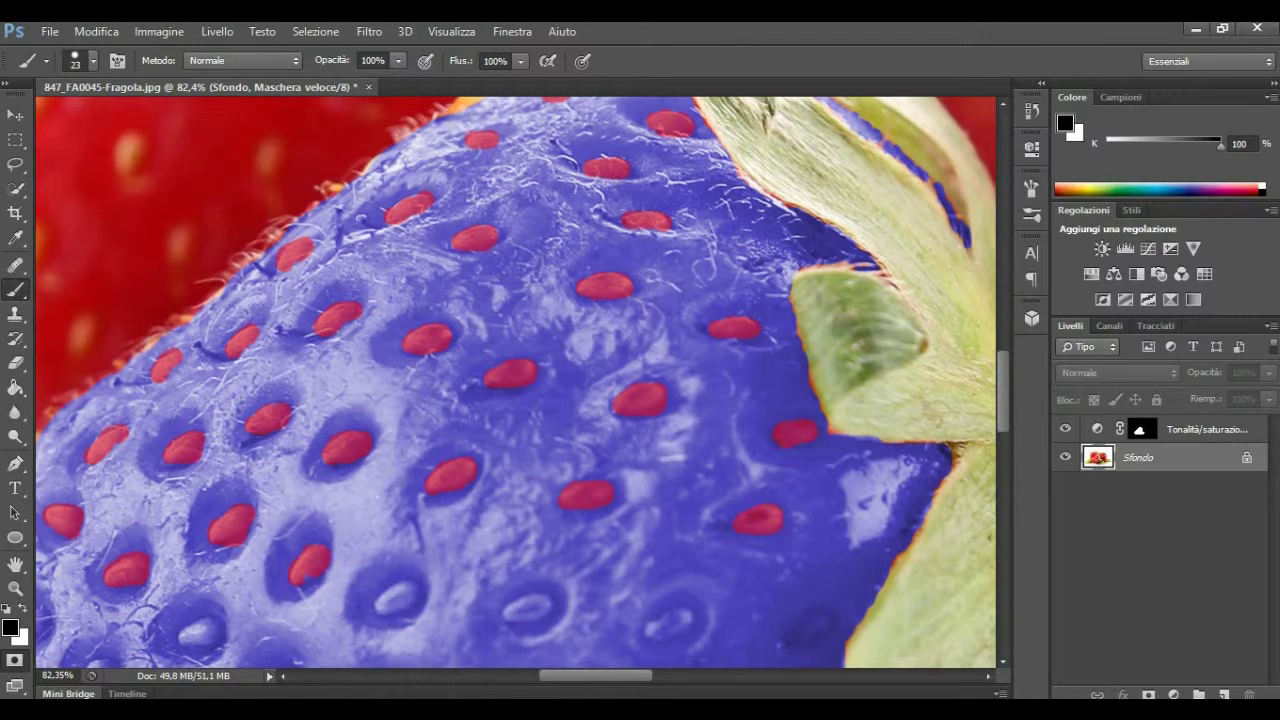
pyautogui.moveTo(182, 640)
pyautogui.mouseDown()
pyautogui.moveTo(208, 625)
pyautogui.moveTo(202, 639)
pyautogui.mouseUp()
pyautogui.moveTo(377, 608)
pyautogui.mouseDown()
pyautogui.moveTo(408, 589)
pyautogui.moveTo(410, 601)
pyautogui.mouseUp()
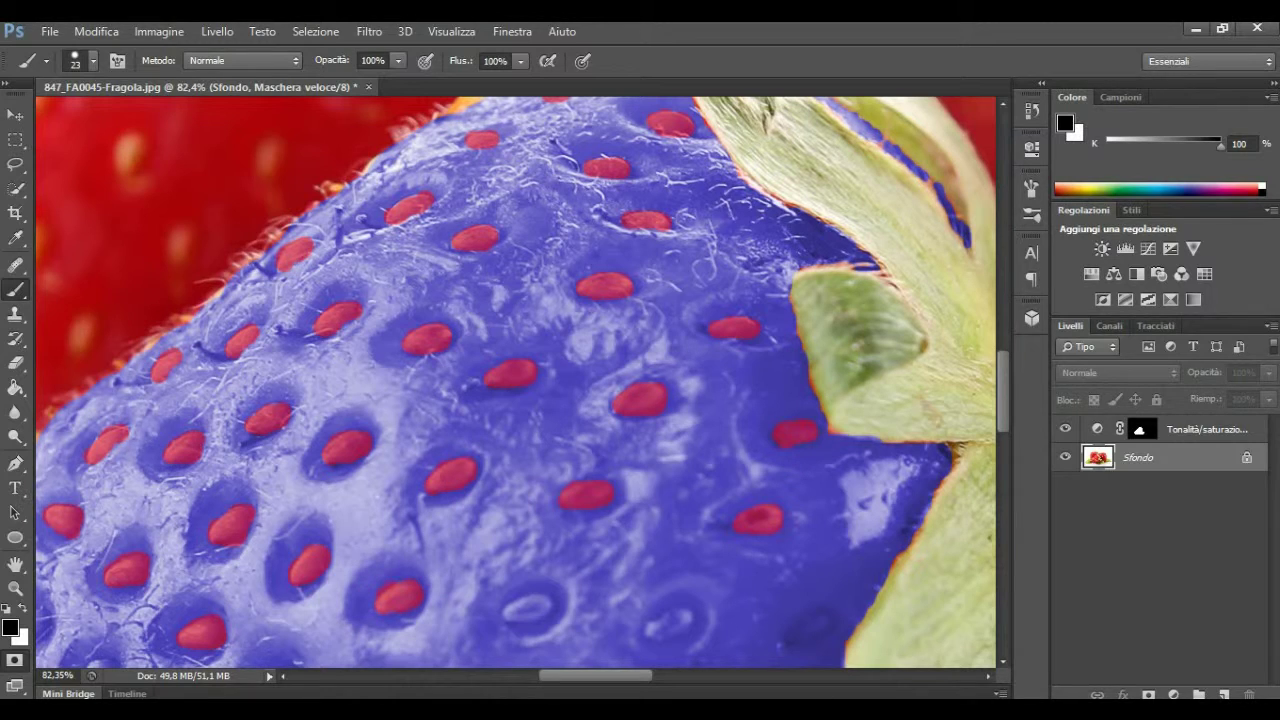
pyautogui.moveTo(508, 612); pyautogui.dragTo(548, 603)
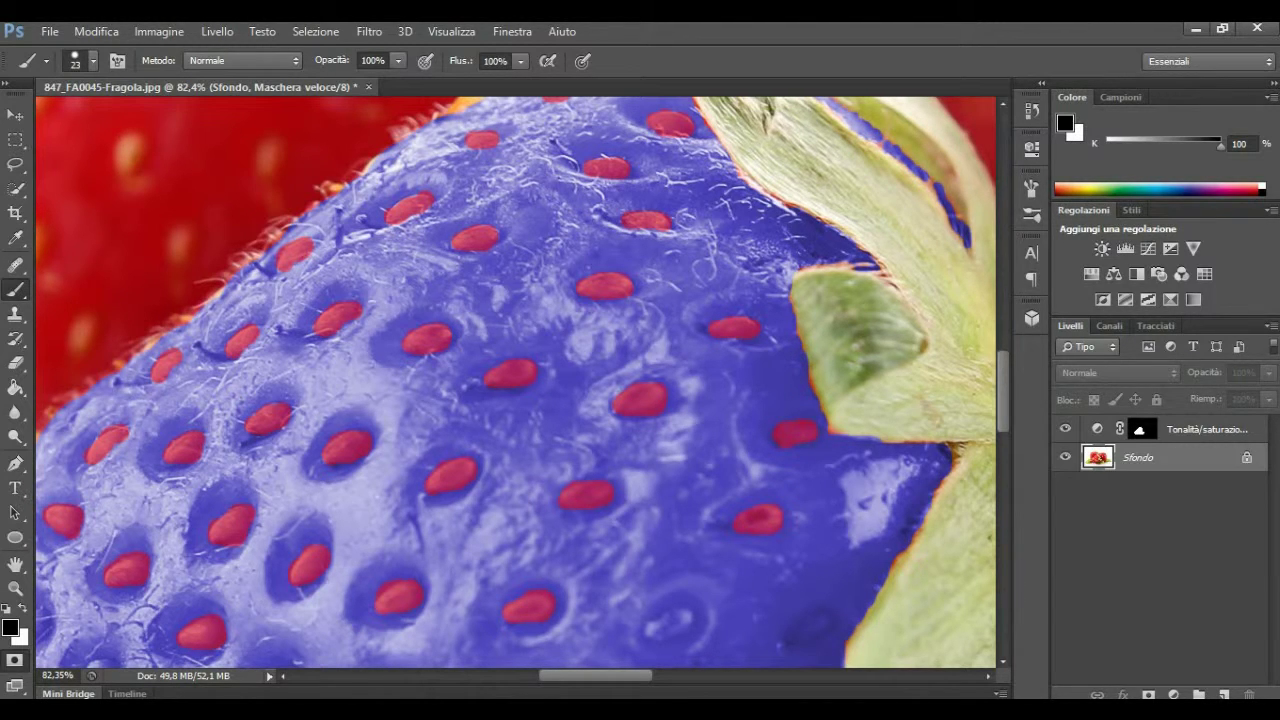
pyautogui.moveTo(646, 632); pyautogui.dragTo(690, 616)
pyautogui.scroll(-2, 515, 383)
pyautogui.scroll(-3, 515, 383)
# - Mask the lower seeds from beside the leaf edge leftward to the far left
pyautogui.scroll(-3, 515, 383)
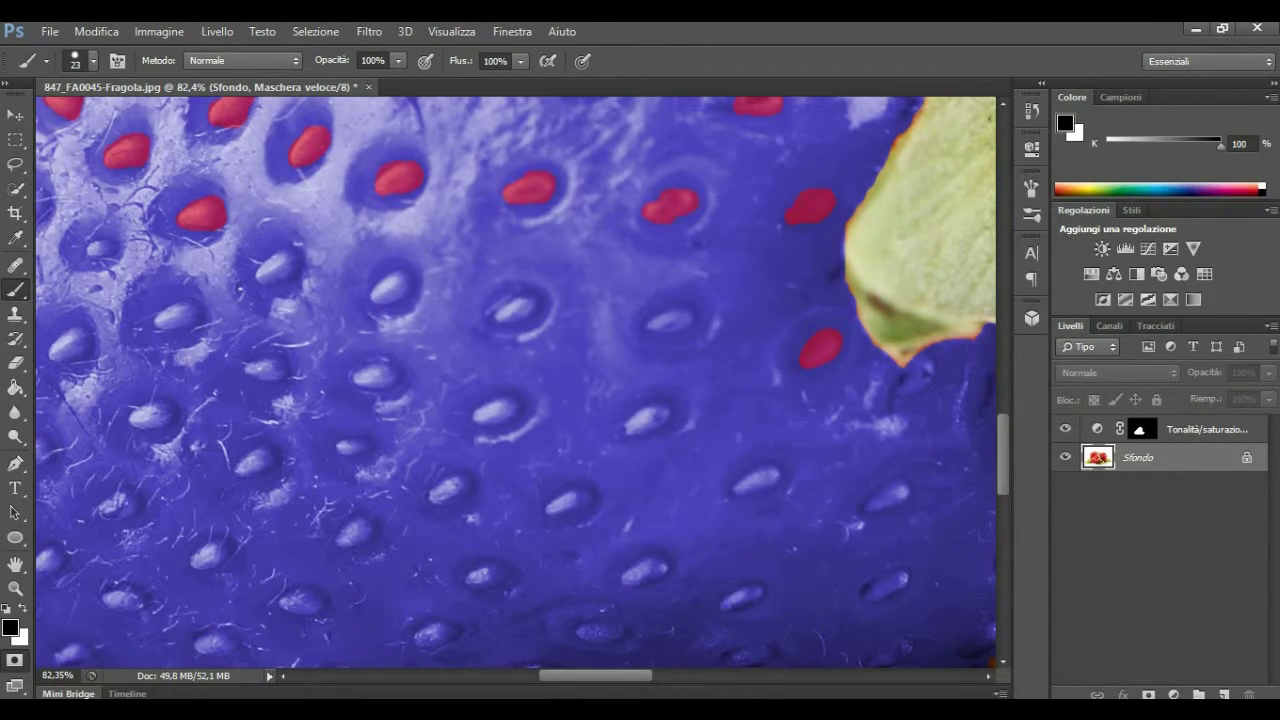
pyautogui.moveTo(905, 393); pyautogui.dragTo(915, 356)
pyautogui.moveTo(648, 325); pyautogui.dragTo(680, 317)
pyautogui.moveTo(497, 315); pyautogui.dragTo(526, 304)
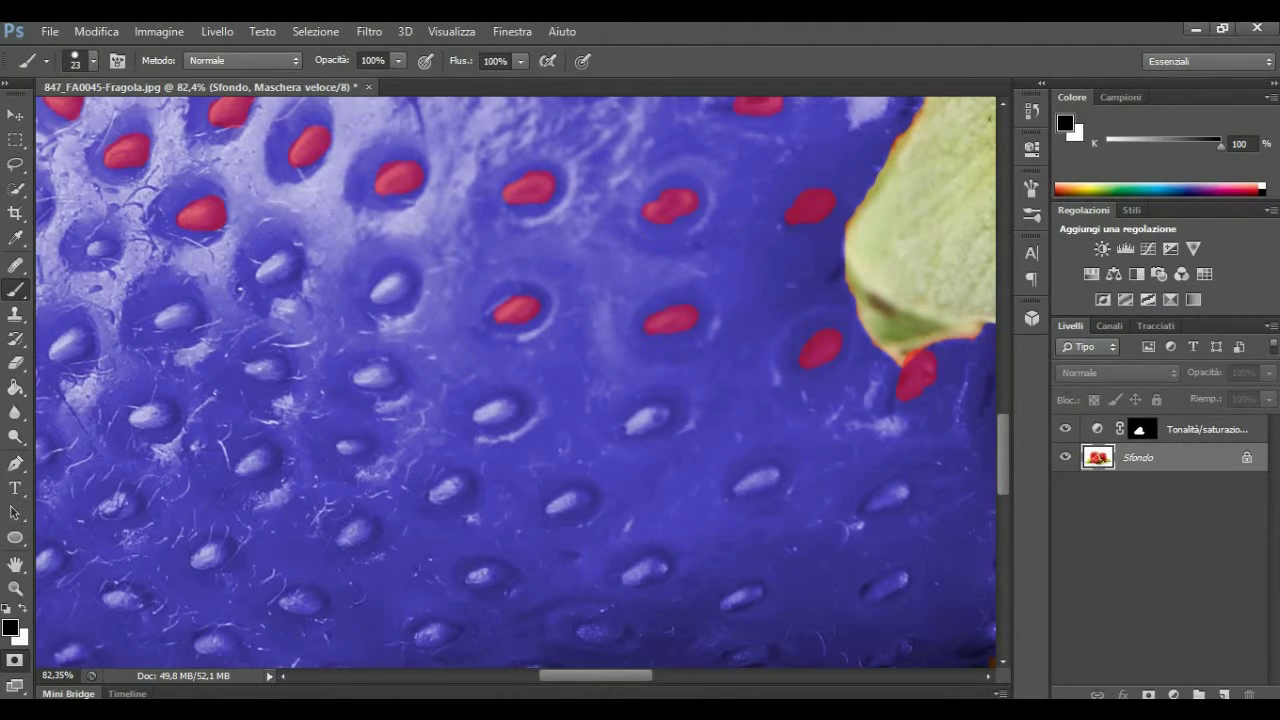
pyautogui.moveTo(373, 299); pyautogui.dragTo(400, 277)
pyautogui.click(400, 293)
pyautogui.click(264, 274)
pyautogui.moveTo(268, 270); pyautogui.dragTo(281, 261)
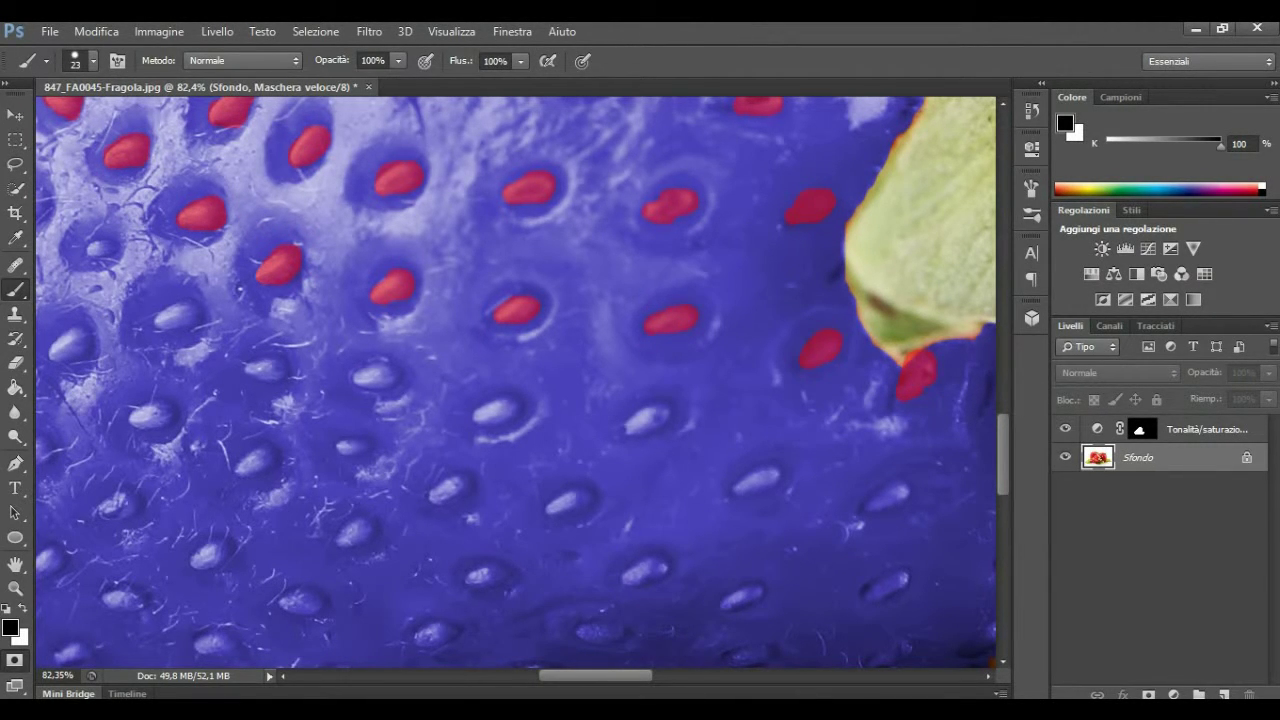
pyautogui.click(93, 247)
# - Mask the middle-row seeds from left to lower right, filling small unpainted gaps
pyautogui.moveTo(160, 321); pyautogui.dragTo(181, 309)
pyautogui.click(178, 322)
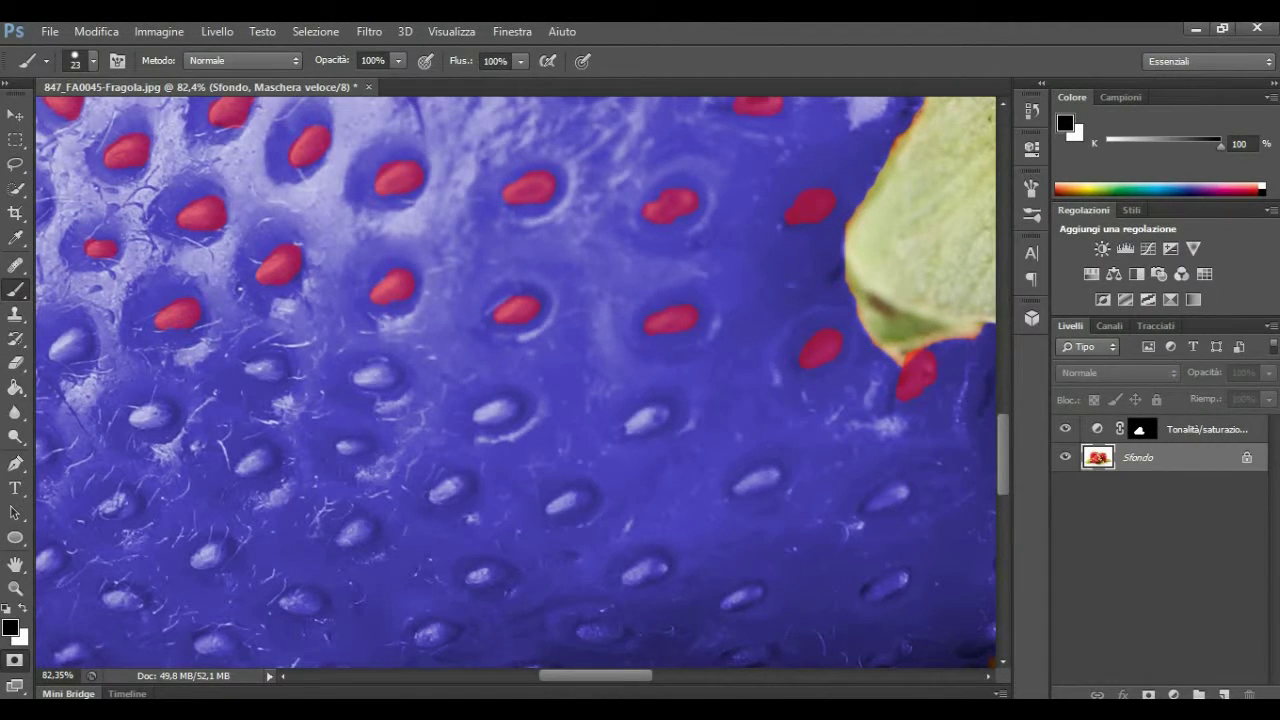
pyautogui.moveTo(248, 368); pyautogui.dragTo(282, 366)
pyautogui.moveTo(356, 380); pyautogui.dragTo(388, 380)
pyautogui.click(375, 382)
pyautogui.moveTo(481, 415); pyautogui.dragTo(499, 410)
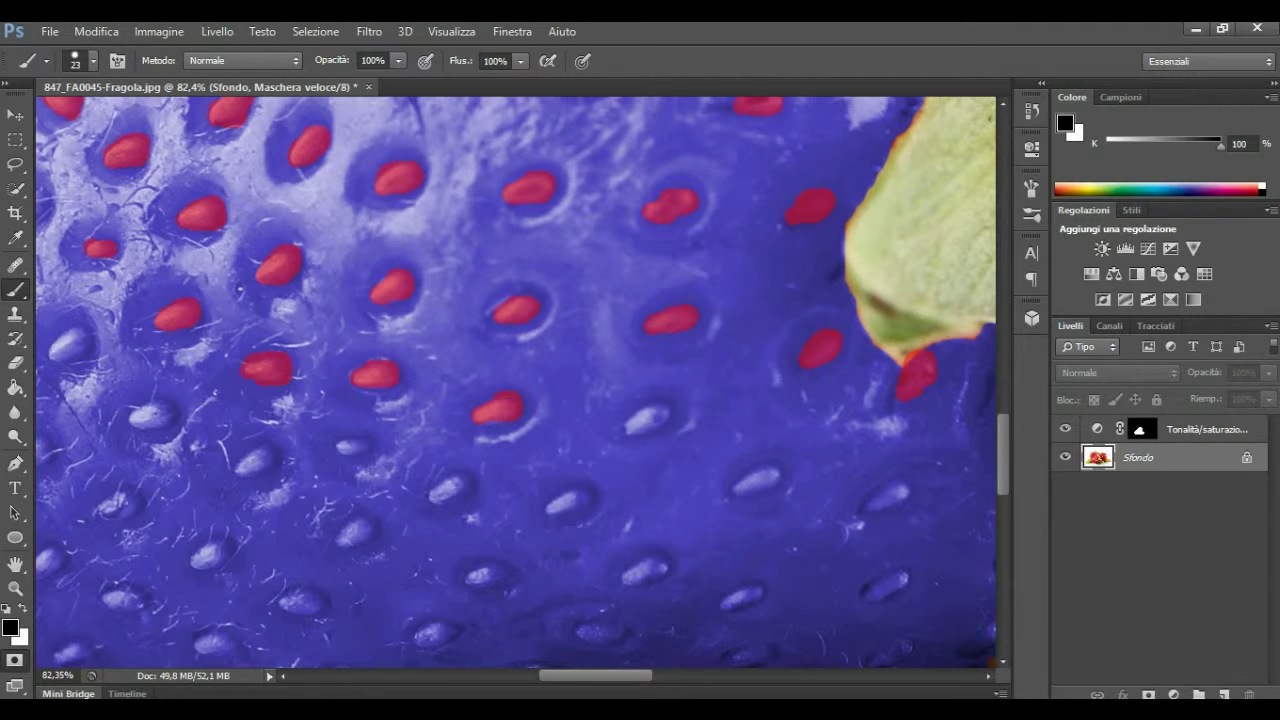
pyautogui.moveTo(628, 430); pyautogui.dragTo(652, 414)
pyautogui.moveTo(738, 492); pyautogui.dragTo(762, 473)
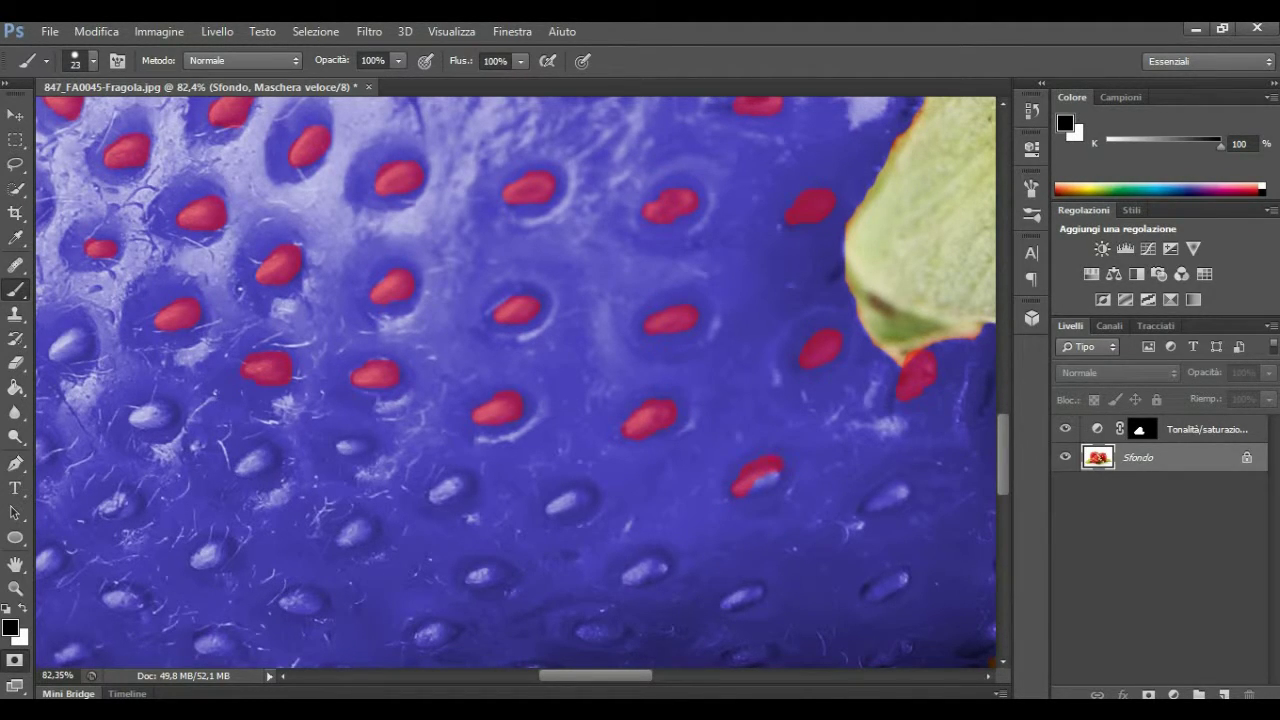
pyautogui.click(760, 481)
# - Mask the remaining lower seeds from the lower right across to the far left
pyautogui.moveTo(886, 498); pyautogui.dragTo(898, 489)
pyautogui.moveTo(727, 602); pyautogui.dragTo(746, 593)
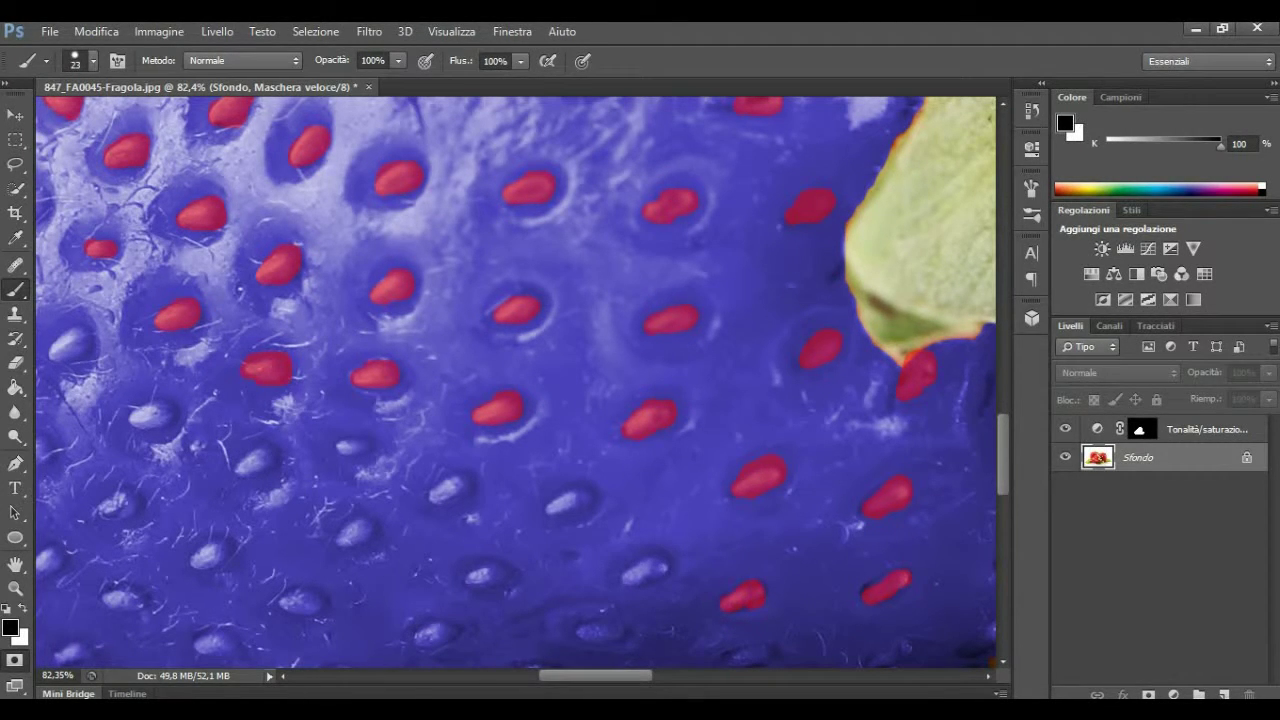
pyautogui.moveTo(628, 577); pyautogui.dragTo(648, 566)
pyautogui.moveTo(549, 509); pyautogui.dragTo(572, 498)
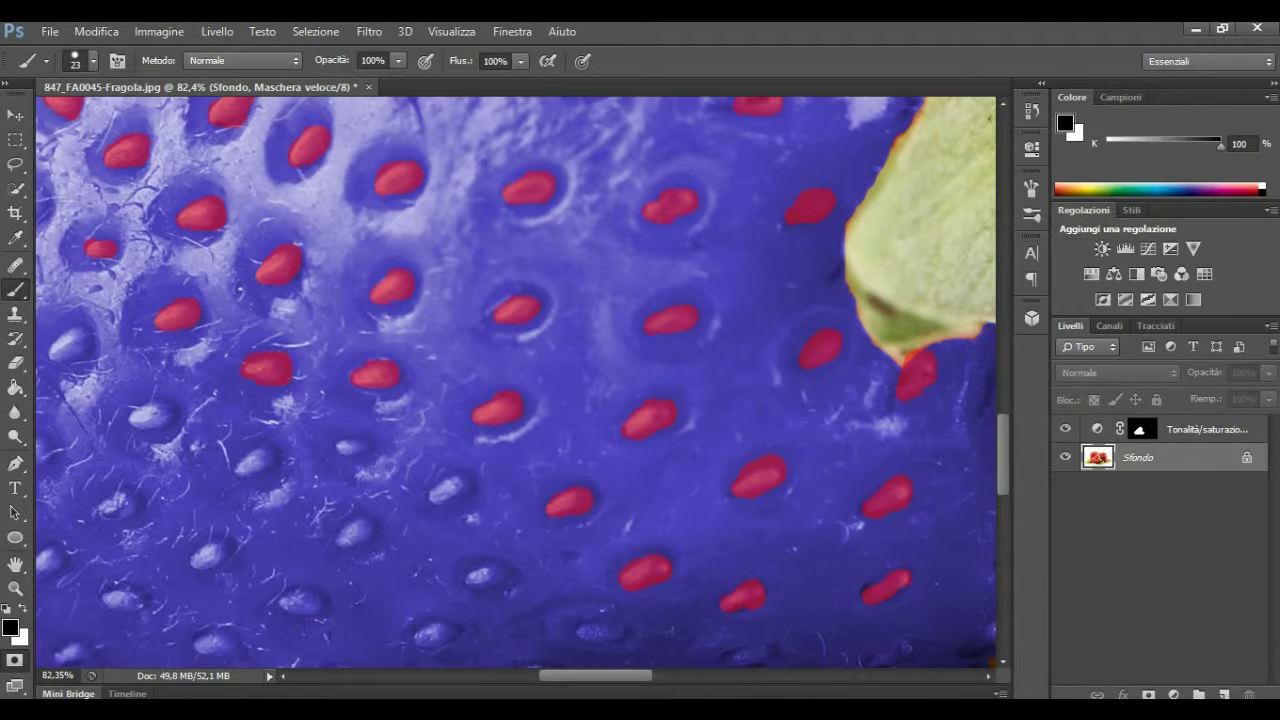
pyautogui.moveTo(430, 497); pyautogui.dragTo(455, 484)
pyautogui.click(346, 448)
pyautogui.moveTo(240, 472); pyautogui.dragTo(260, 456)
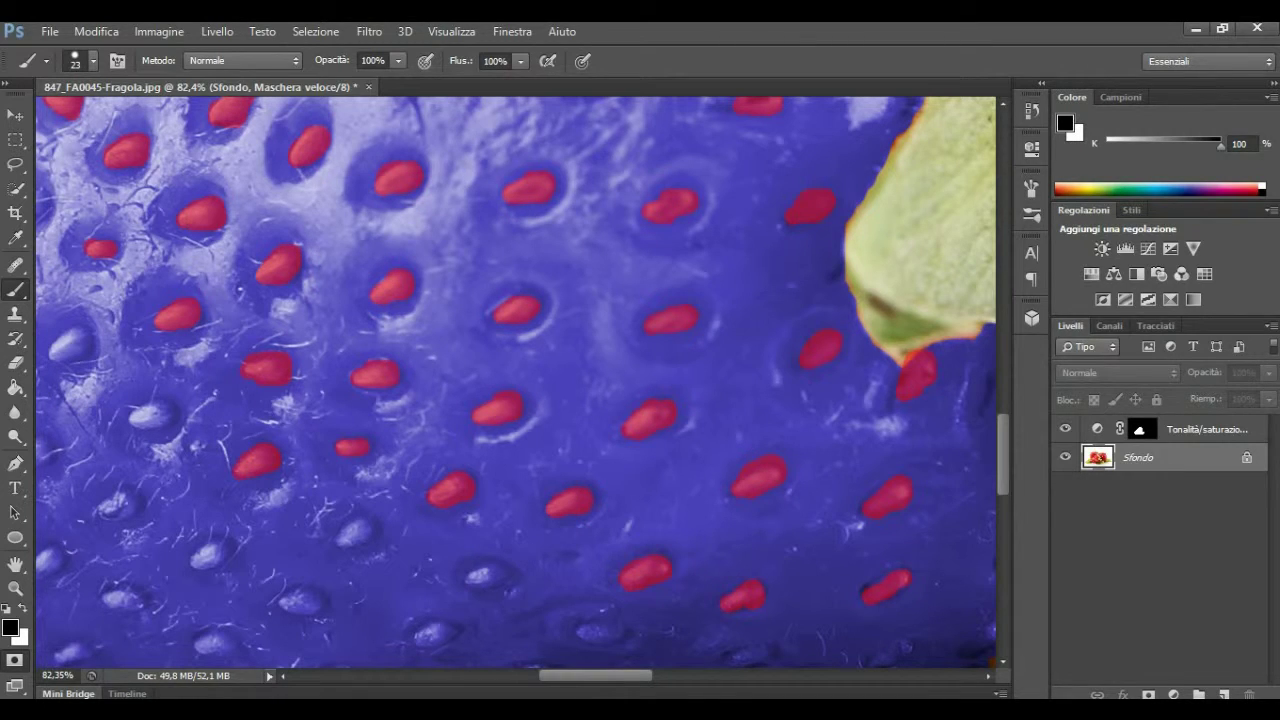
pyautogui.moveTo(130, 422); pyautogui.dragTo(155, 404)
pyautogui.click(153, 421)
pyautogui.moveTo(52, 357); pyautogui.dragTo(72, 335)
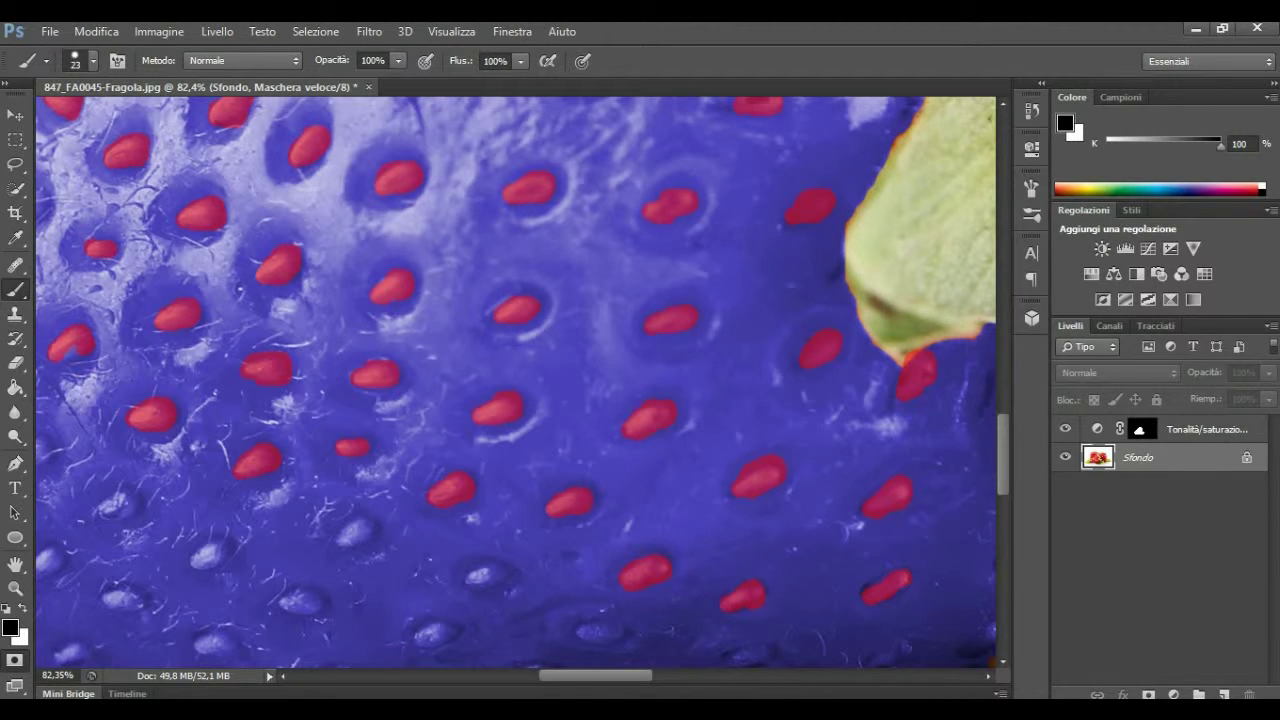
# - Mask the bluish seeds in the lowest row near the strawberry's bottom-left
pyautogui.moveTo(100, 511); pyautogui.dragTo(124, 496)
pyautogui.moveTo(196, 562); pyautogui.dragTo(216, 546)
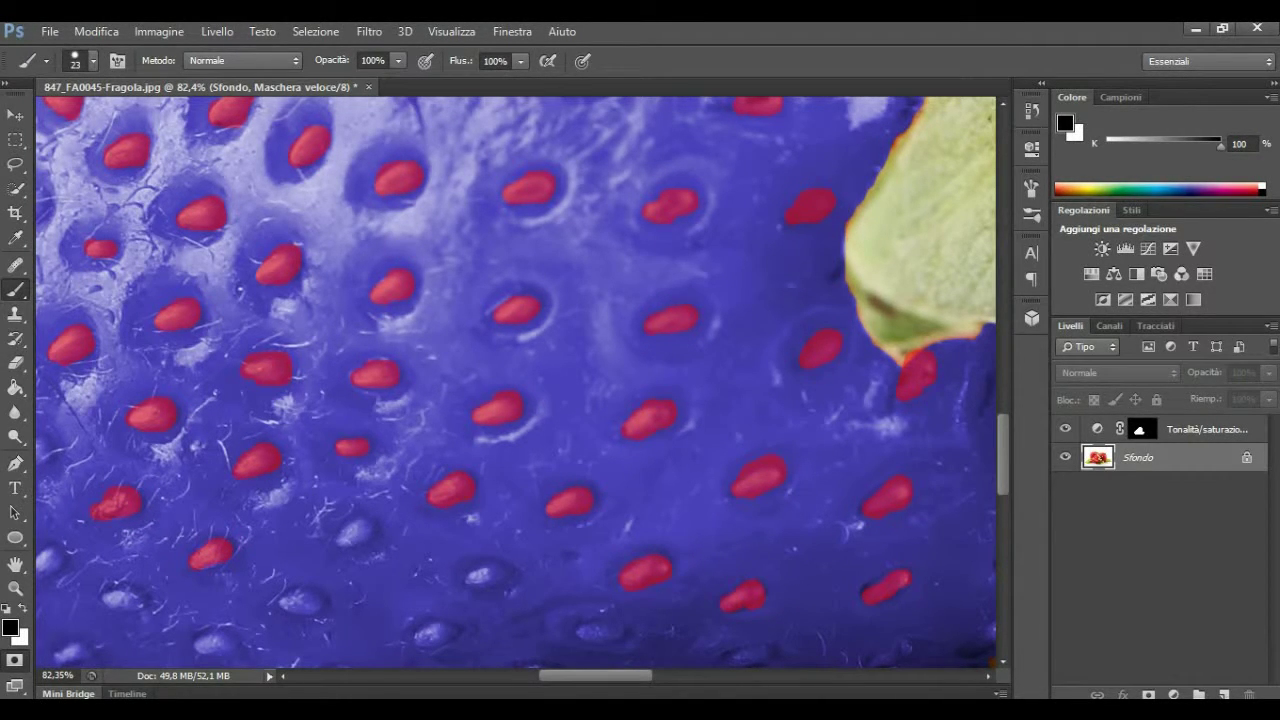
pyautogui.moveTo(340, 542); pyautogui.dragTo(358, 524)
pyautogui.moveTo(468, 582); pyautogui.dragTo(485, 571)
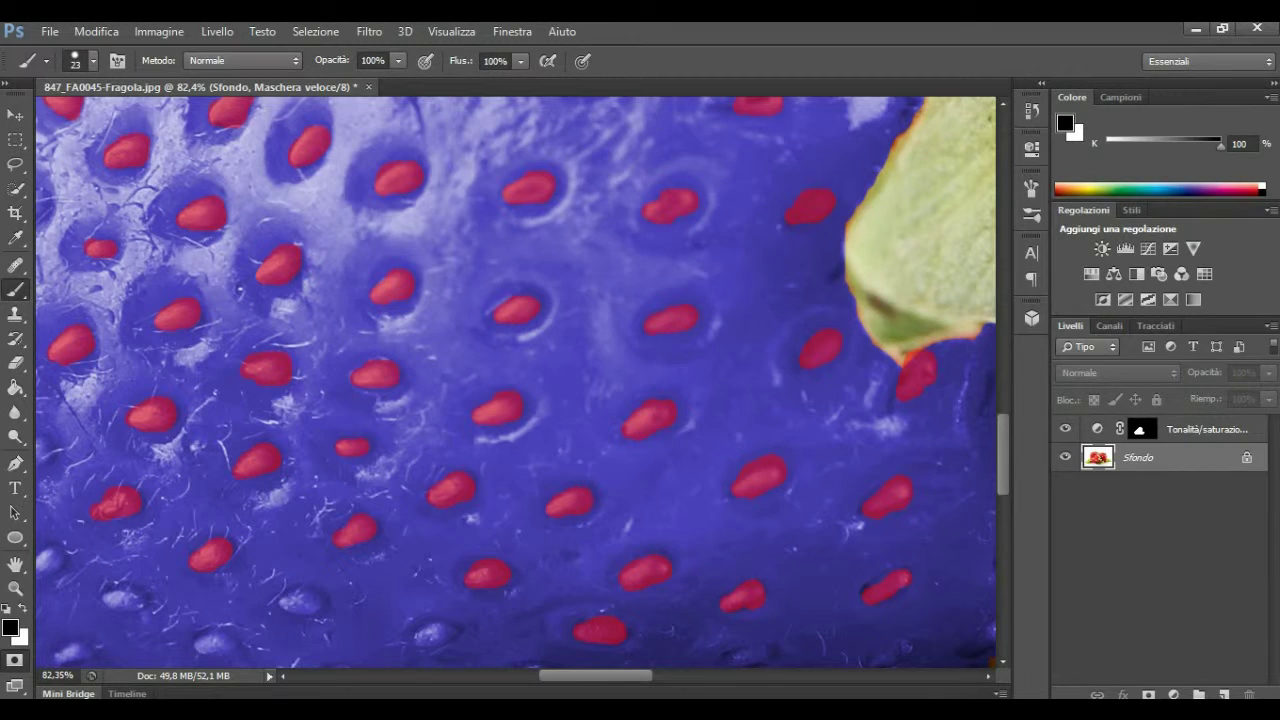
pyautogui.moveTo(419, 637); pyautogui.dragTo(433, 628)
pyautogui.moveTo(283, 604); pyautogui.dragTo(301, 597)
pyautogui.moveTo(222, 646); pyautogui.dragTo(204, 640)
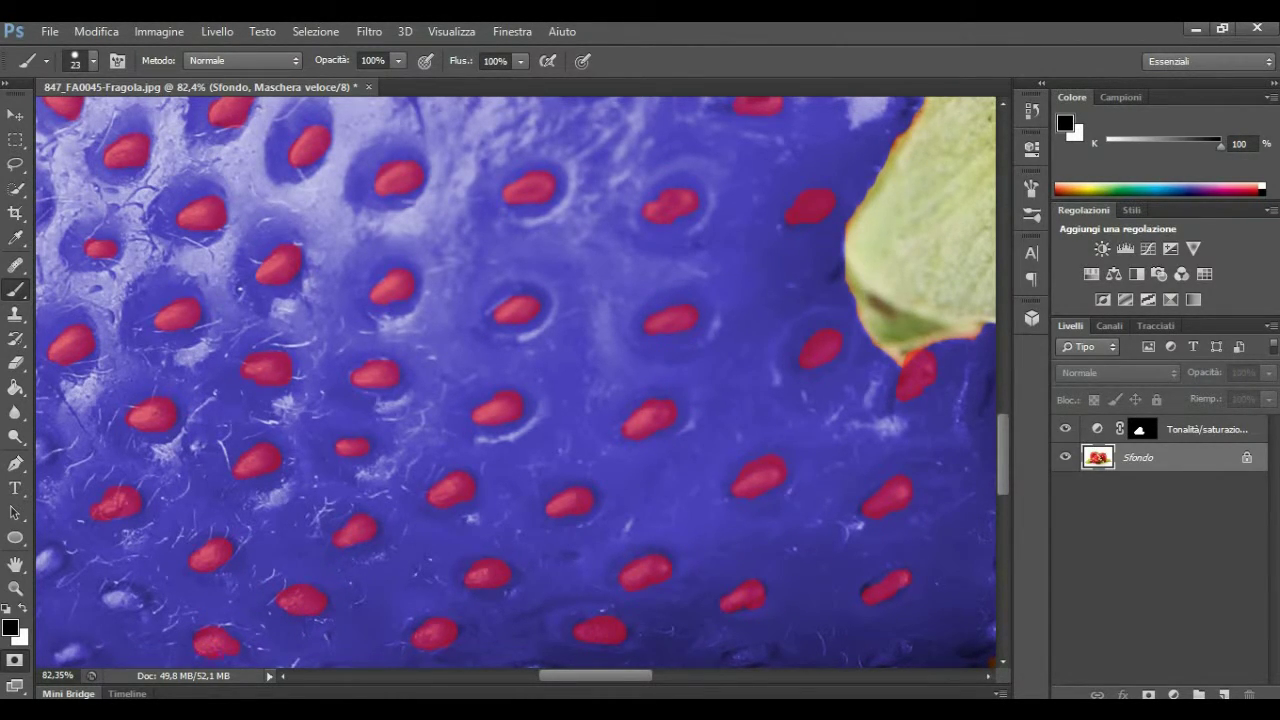
pyautogui.moveTo(104, 600); pyautogui.dragTo(132, 597)
pyautogui.hscroll(-2, 515, 382)
pyautogui.hscroll(-2, 515, 382)
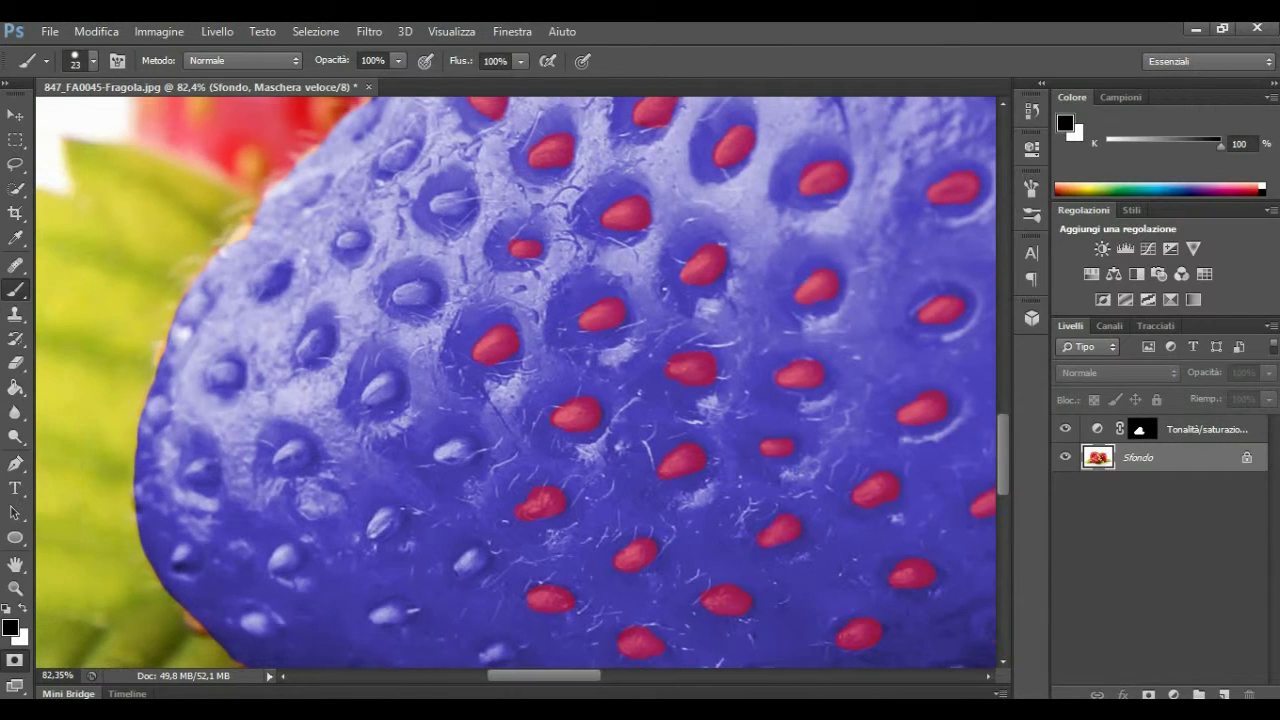
# - Paint Quick Mask over the bluish seeds on the strawberry's upper and middle left side
pyautogui.hscroll(-2, 515, 382)
pyautogui.scroll(2, 515, 382)
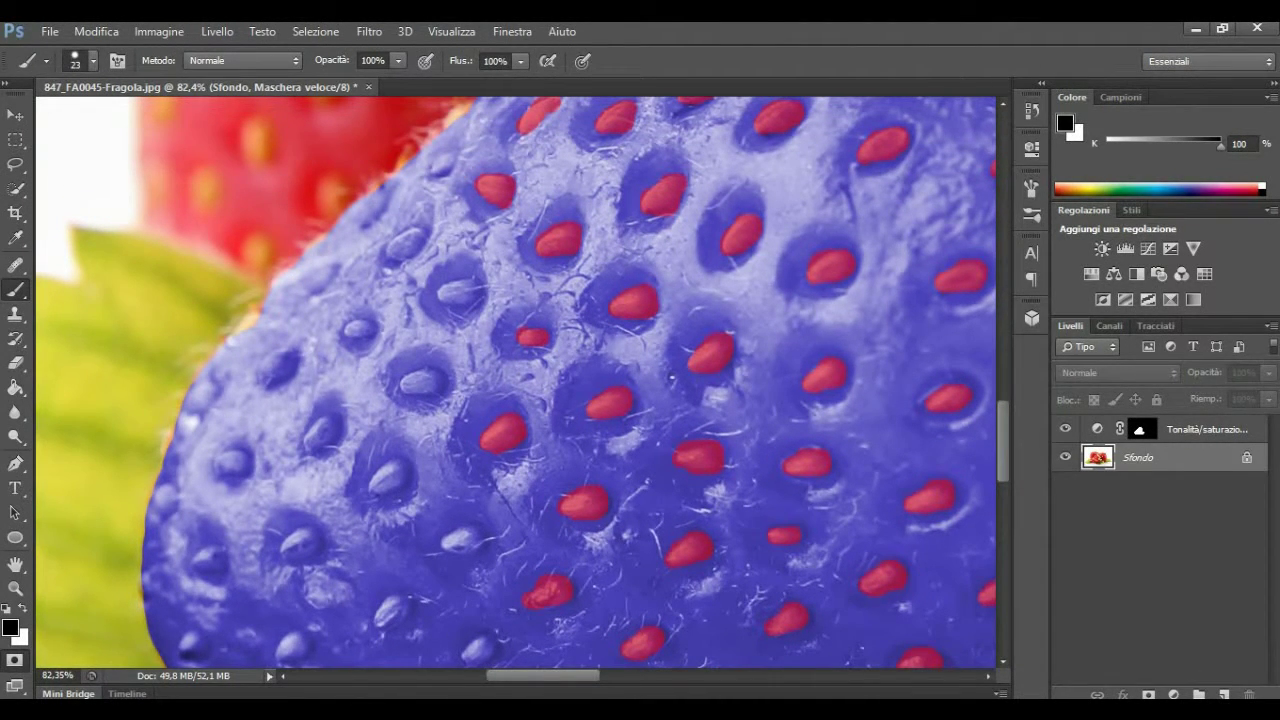
pyautogui.moveTo(430, 170)
pyautogui.mouseDown()
pyautogui.moveTo(454, 150)
pyautogui.moveTo(456, 164)
pyautogui.mouseUp()
pyautogui.moveTo(438, 295)
pyautogui.mouseDown()
pyautogui.moveTo(480, 288)
pyautogui.moveTo(470, 300)
pyautogui.mouseUp()
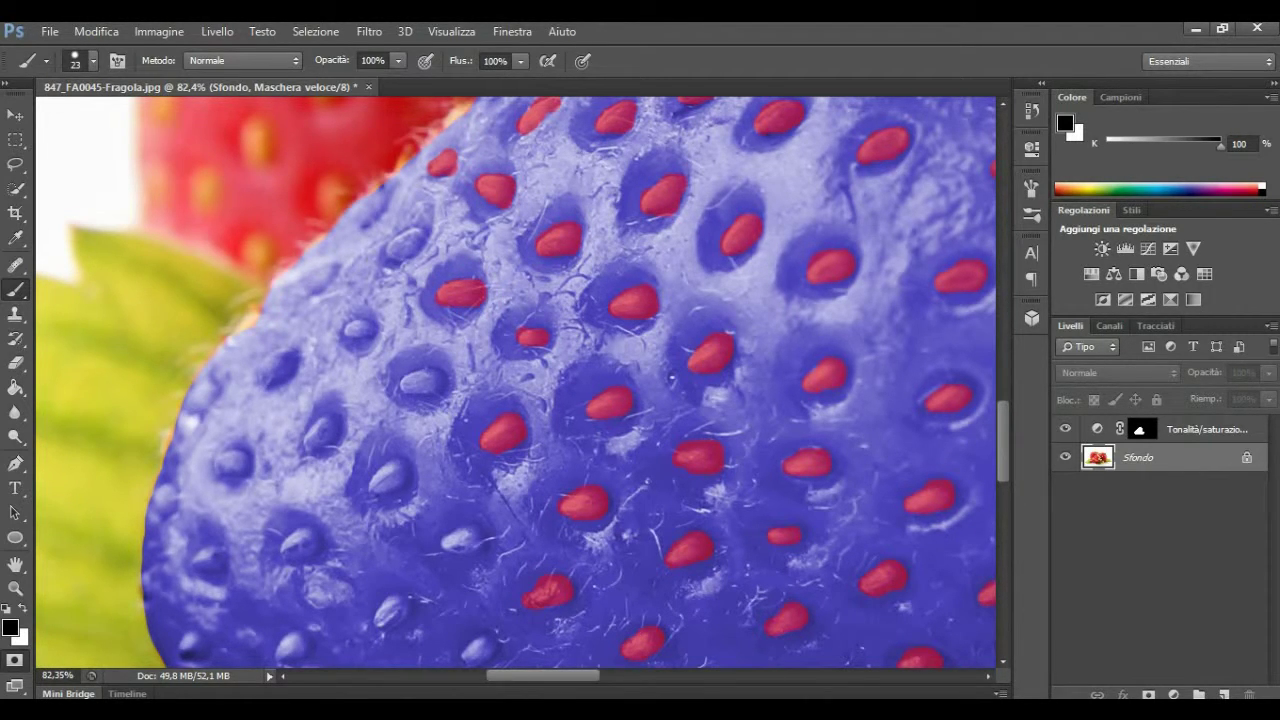
pyautogui.moveTo(388, 250)
pyautogui.mouseDown()
pyautogui.moveTo(418, 230)
pyautogui.moveTo(422, 250)
pyautogui.mouseUp()
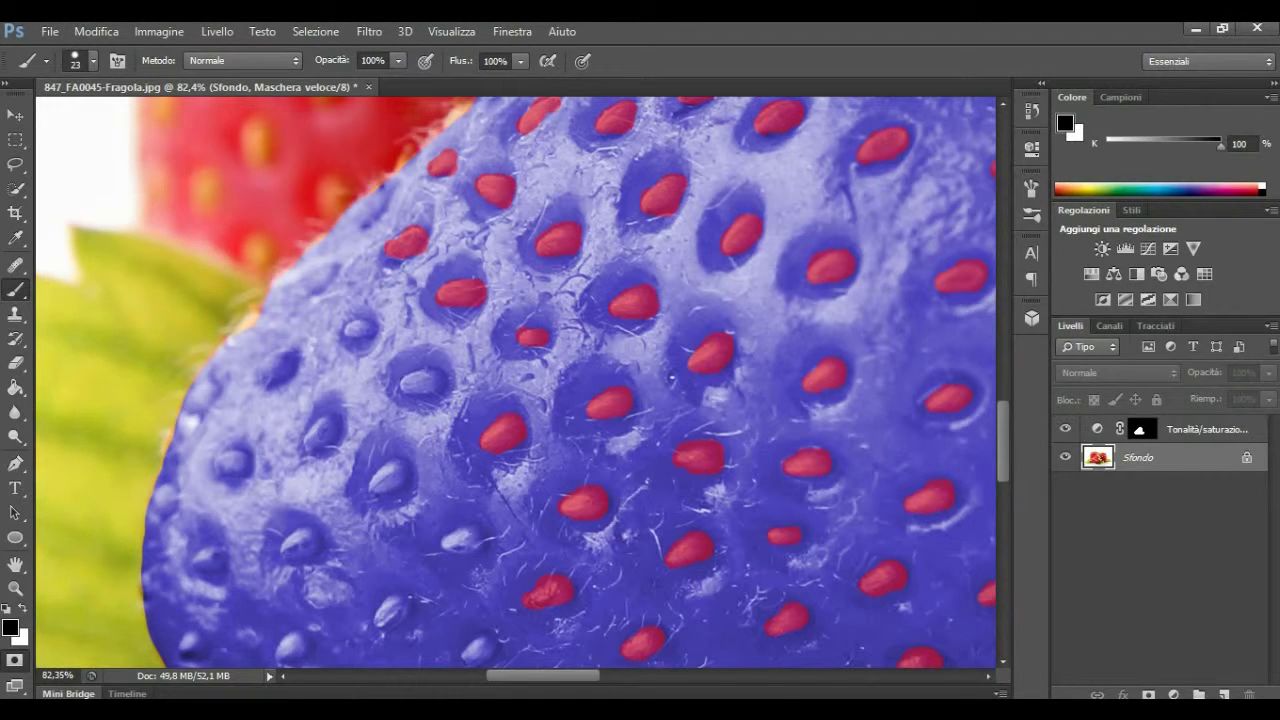
pyautogui.moveTo(342, 332); pyautogui.dragTo(368, 327)
pyautogui.moveTo(404, 384); pyautogui.dragTo(434, 377)
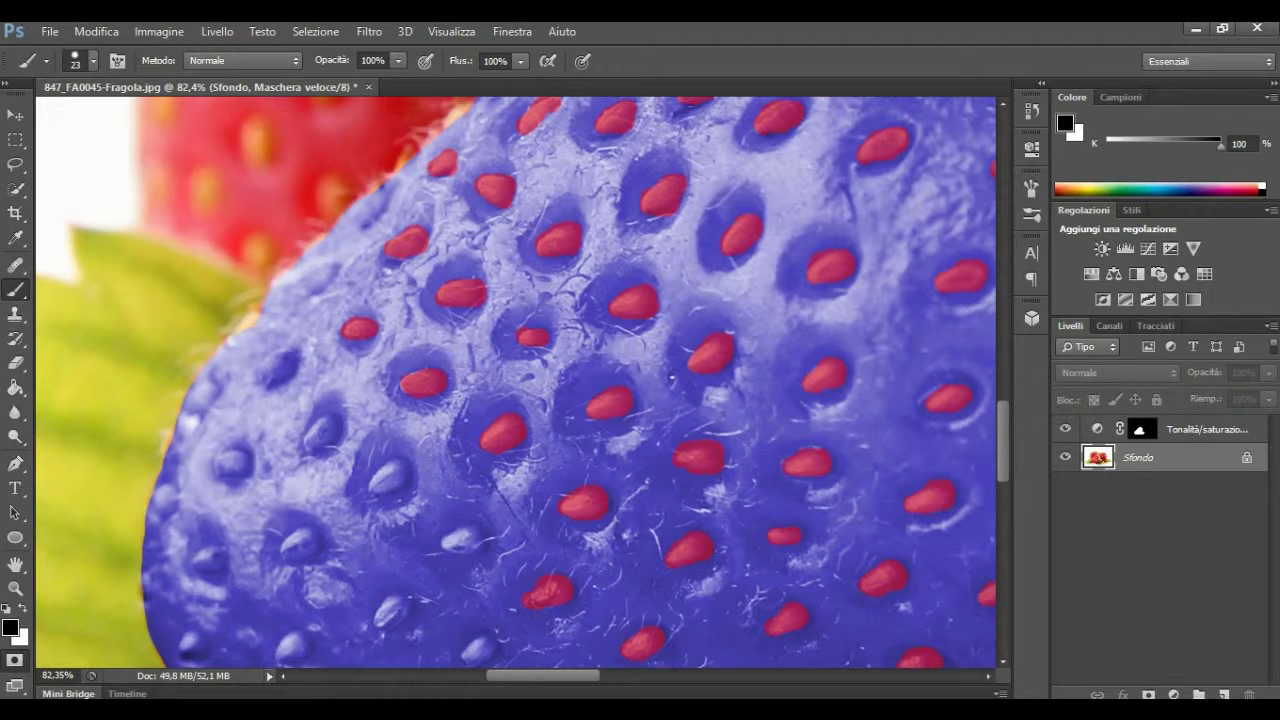
pyautogui.moveTo(310, 452); pyautogui.dragTo(326, 420)
pyautogui.moveTo(264, 384); pyautogui.dragTo(284, 352)
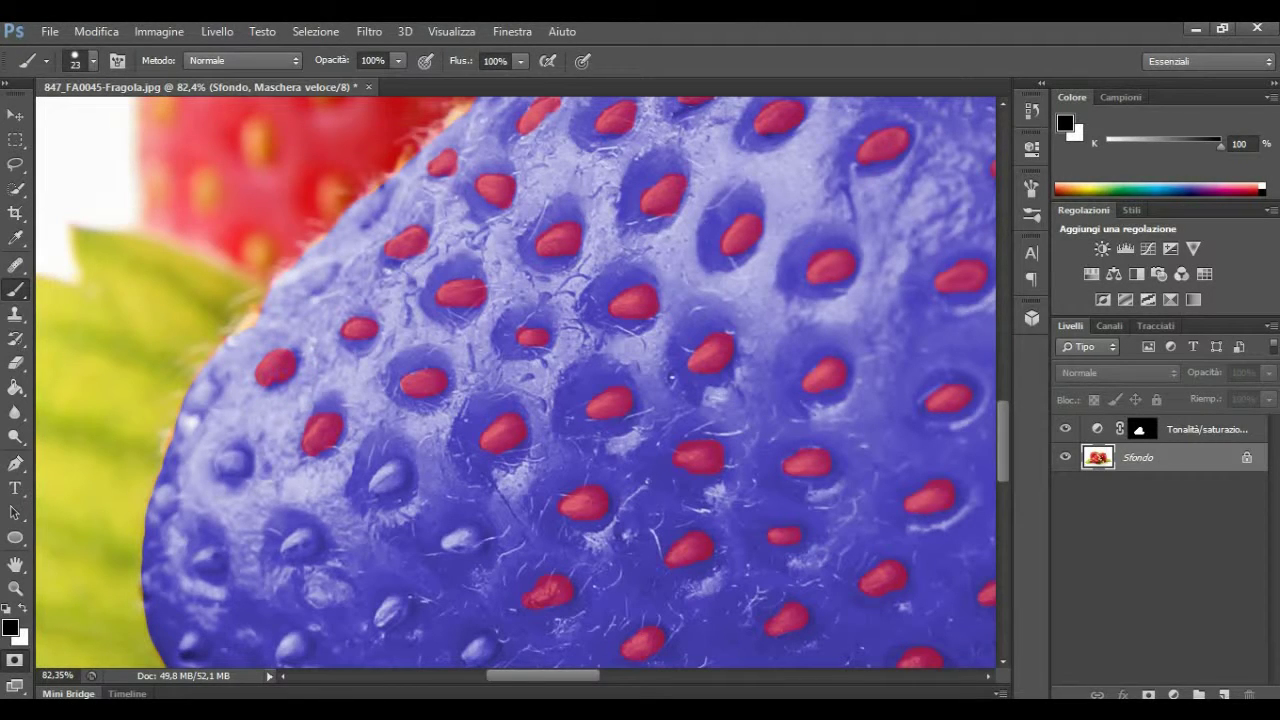
pyautogui.moveTo(314, 286); pyautogui.dragTo(332, 264)
# - Paint Quick Mask over the bluish seeds farther down the strawberry's lower-left side
pyautogui.click(379, 211)
pyautogui.moveTo(218, 464)
pyautogui.mouseDown()
pyautogui.moveTo(238, 450)
pyautogui.moveTo(232, 468)
pyautogui.mouseUp()
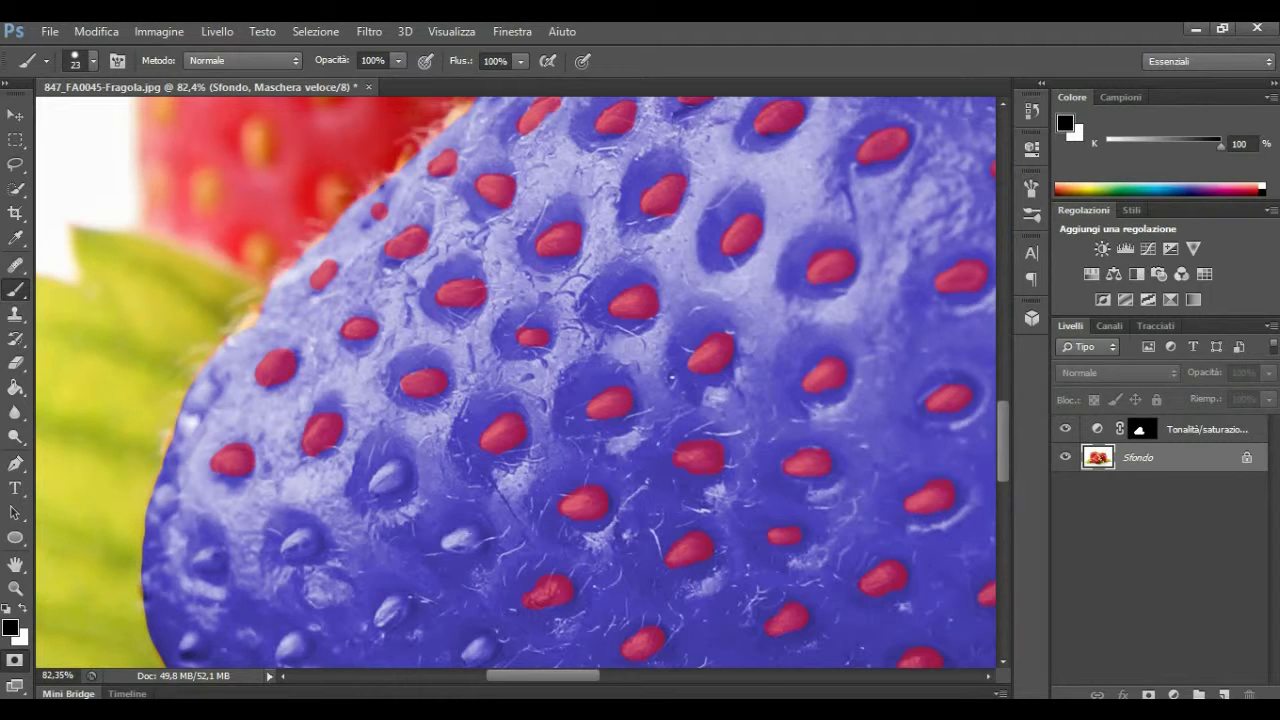
pyautogui.moveTo(196, 566); pyautogui.dragTo(218, 548)
pyautogui.moveTo(186, 652); pyautogui.dragTo(190, 640)
pyautogui.moveTo(284, 555); pyautogui.dragTo(308, 533)
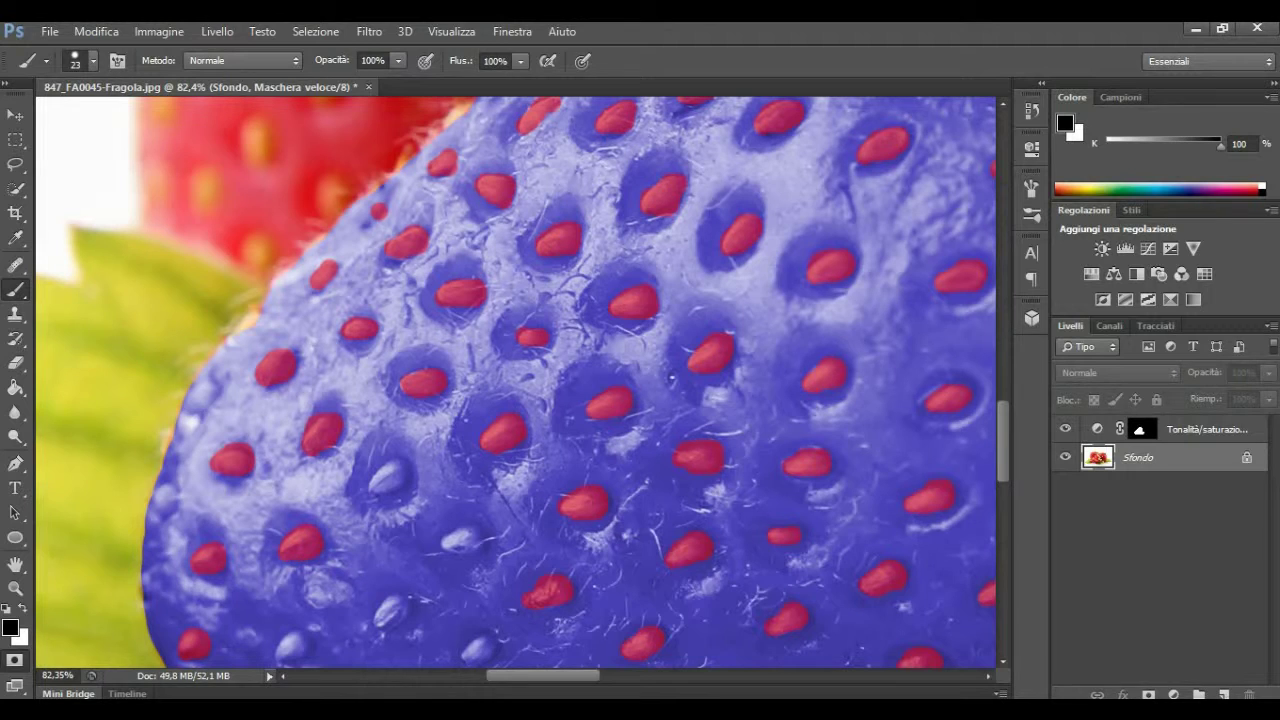
pyautogui.moveTo(372, 490); pyautogui.dragTo(396, 464)
pyautogui.moveTo(446, 547)
pyautogui.mouseDown()
pyautogui.moveTo(468, 533)
pyautogui.moveTo(464, 543)
pyautogui.mouseUp()
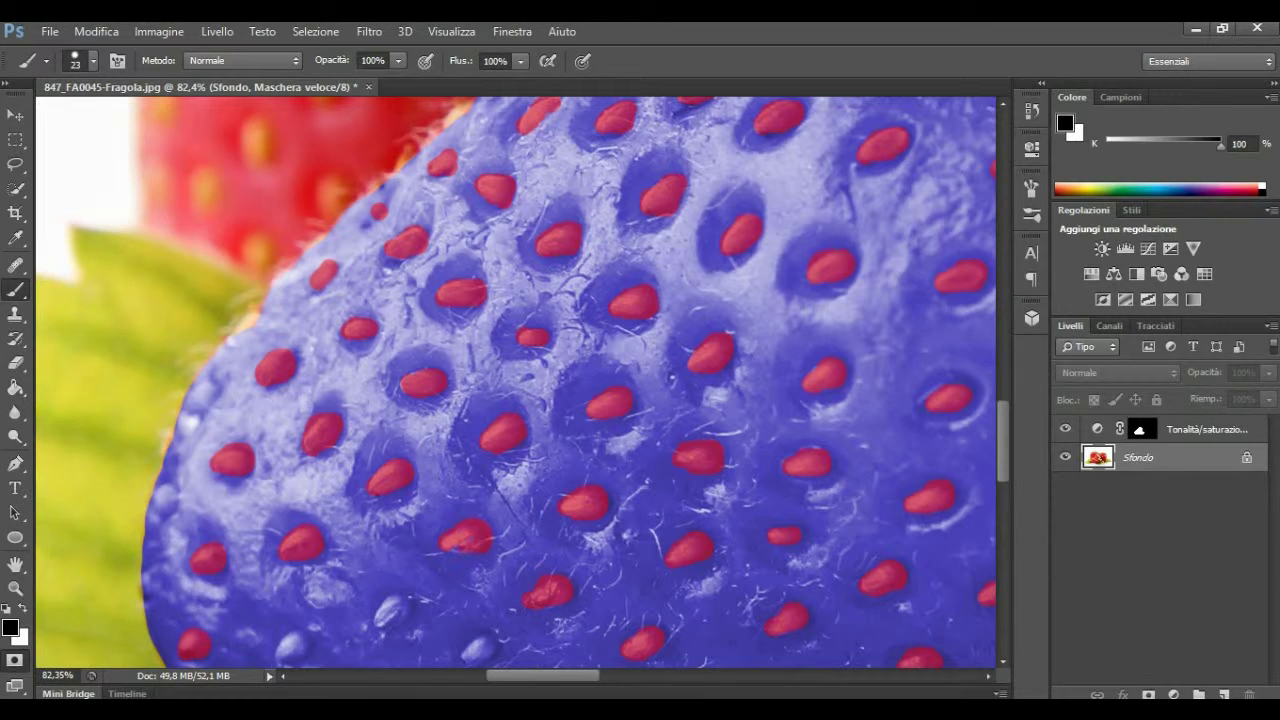
pyautogui.moveTo(380, 624); pyautogui.dragTo(394, 602)
pyautogui.scroll(-2, 516, 383)
pyautogui.scroll(-3, 516, 383)
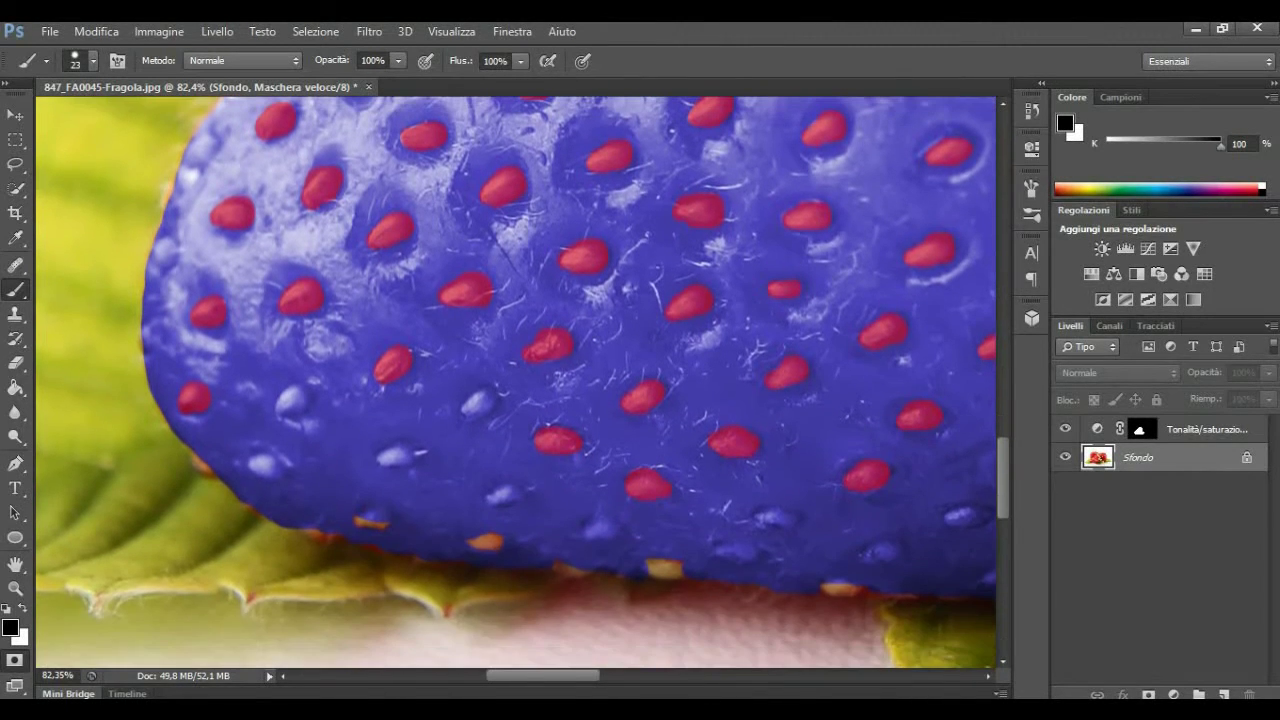
# - Mask the bluish, orange and dim blue seeds along the strawberry's lower-left edge
pyautogui.moveTo(252, 466)
pyautogui.mouseDown()
pyautogui.moveTo(269, 471)
pyautogui.moveTo(272, 458)
pyautogui.mouseUp()
pyautogui.moveTo(281, 414); pyautogui.dragTo(292, 392)
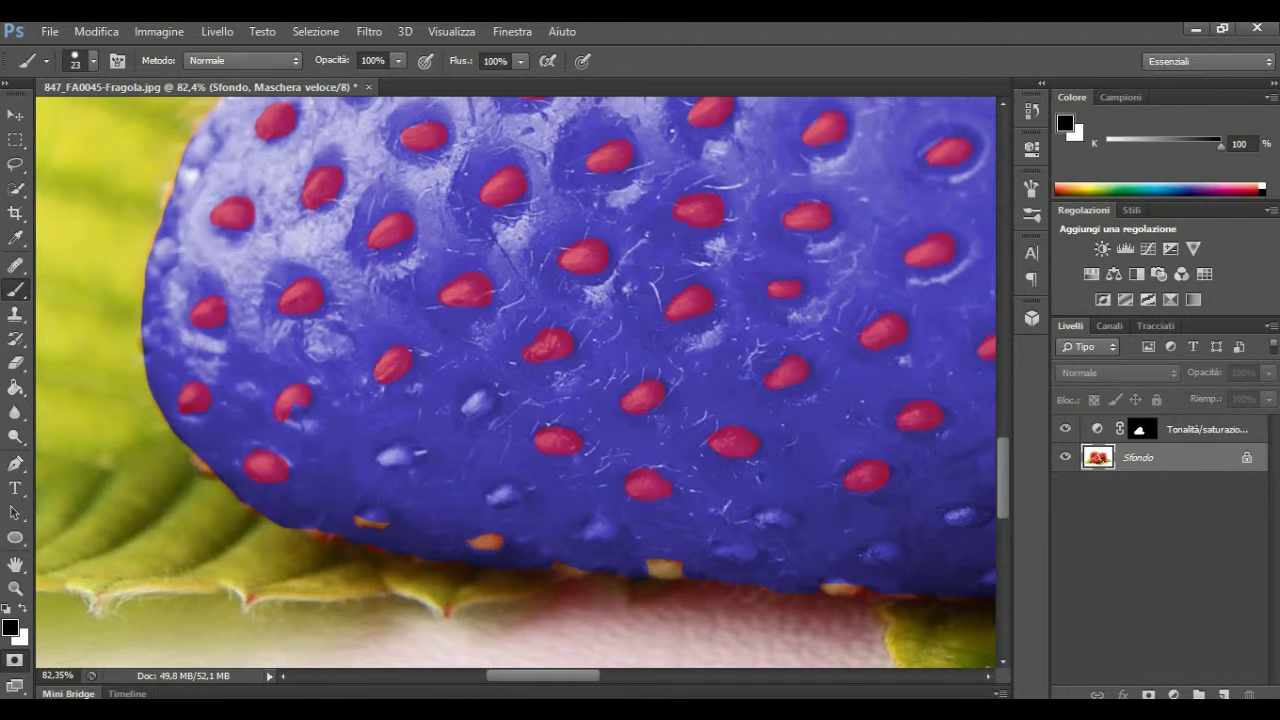
pyautogui.moveTo(382, 458); pyautogui.dragTo(408, 456)
pyautogui.moveTo(357, 521); pyautogui.dragTo(368, 520)
pyautogui.moveTo(470, 540); pyautogui.dragTo(490, 541)
pyautogui.moveTo(488, 497); pyautogui.dragTo(510, 492)
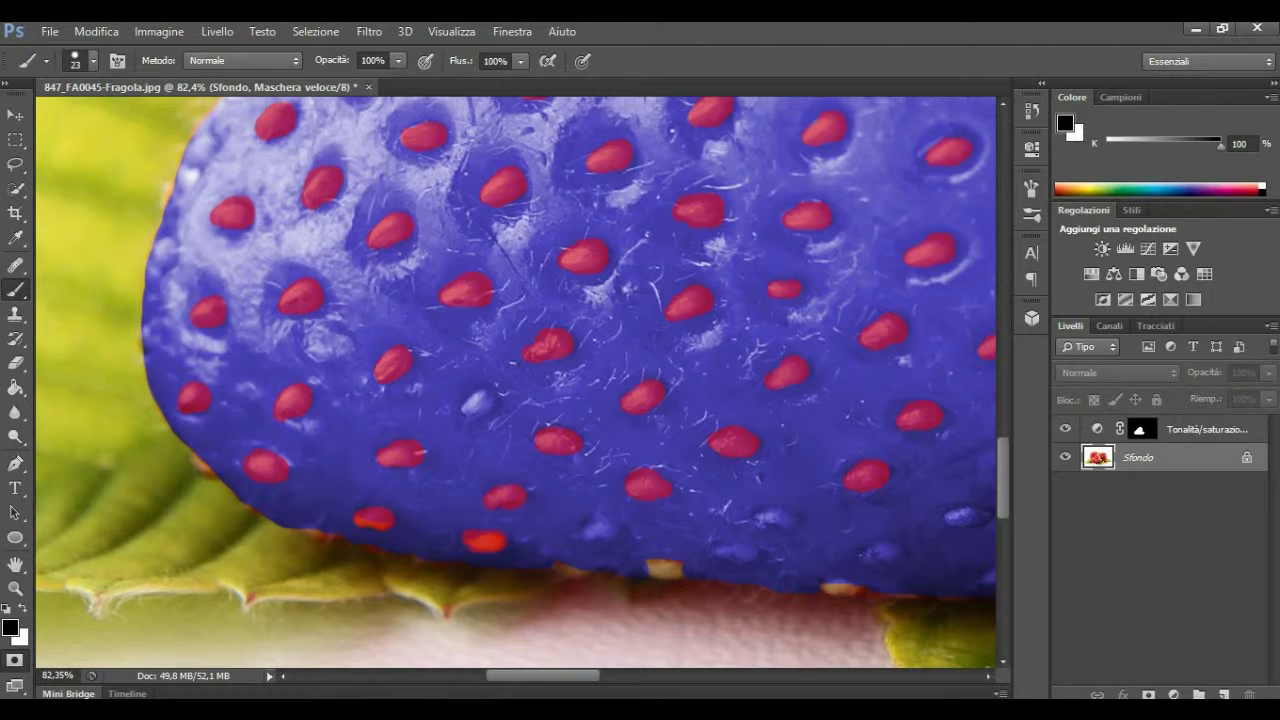
pyautogui.moveTo(464, 410); pyautogui.dragTo(478, 396)
# - Mask the pale seeds along the lower edge out to the rightmost seed
pyautogui.moveTo(654, 572); pyautogui.dragTo(670, 574)
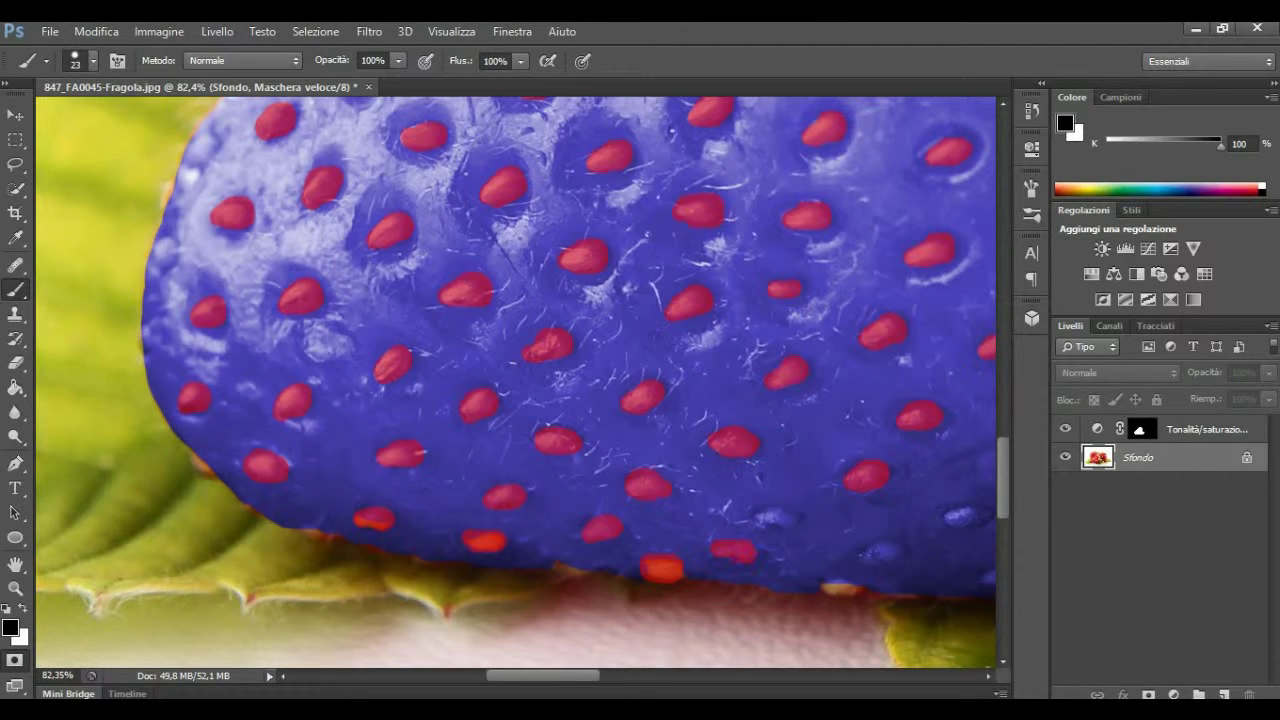
pyautogui.click(763, 517)
pyautogui.moveTo(889, 542); pyautogui.dragTo(901, 548)
pyautogui.hscroll(3, 515, 380)
pyautogui.hscroll(3, 515, 380)
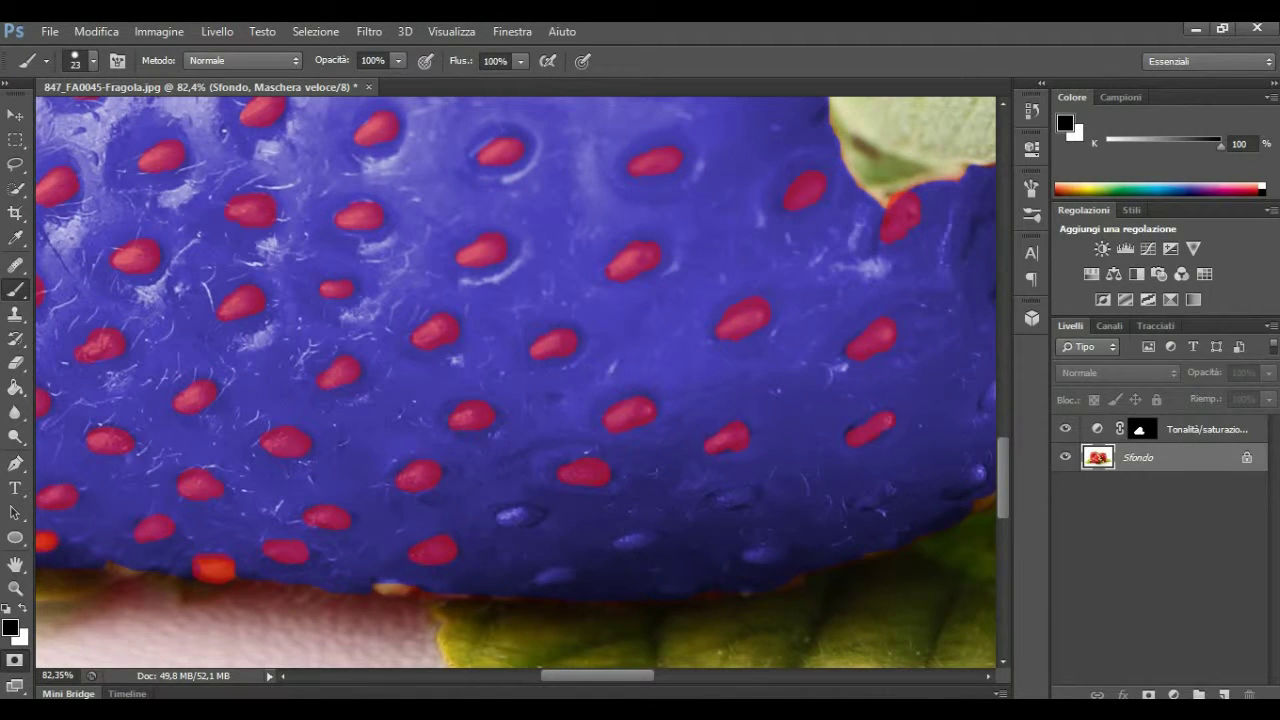
# - Mask the faint seeds along the strawberry's bottom and right edge
pyautogui.moveTo(503, 515); pyautogui.dragTo(541, 517)
pyautogui.moveTo(542, 581)
pyautogui.mouseDown()
pyautogui.moveTo(570, 571)
pyautogui.moveTo(560, 582)
pyautogui.mouseUp()
pyautogui.click(619, 541)
pyautogui.moveTo(636, 541); pyautogui.dragTo(656, 537)
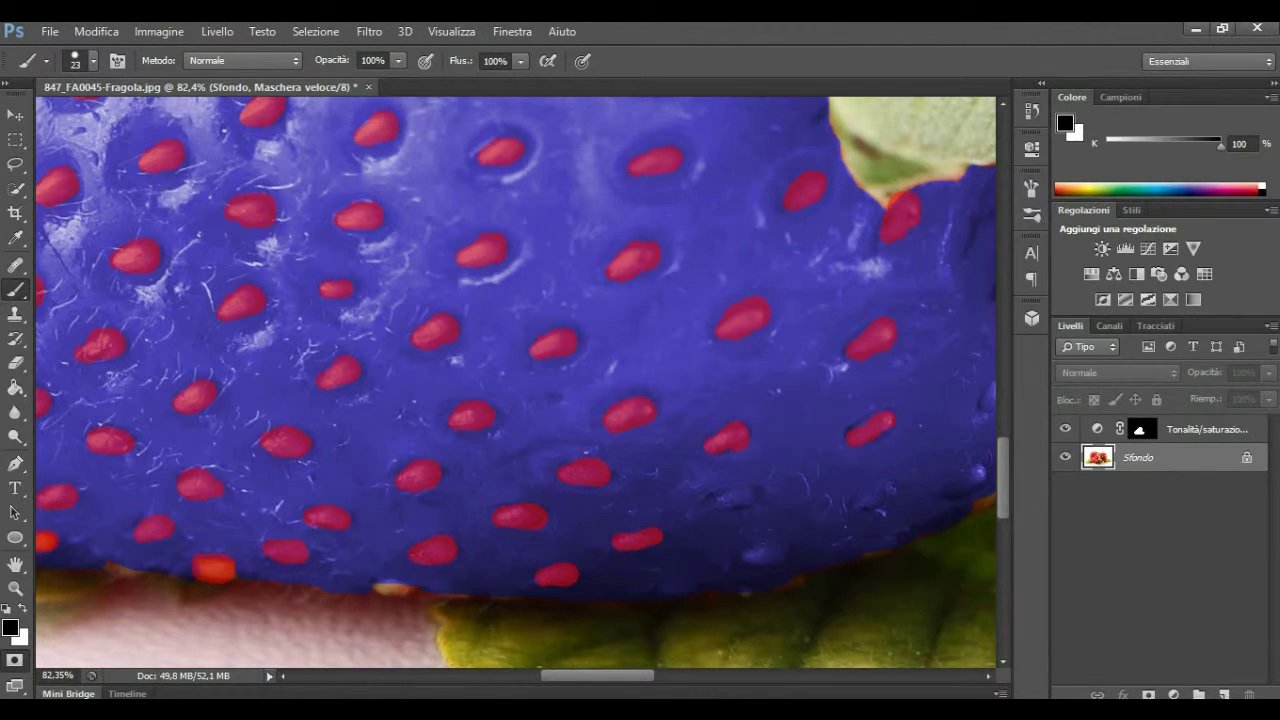
pyautogui.click(719, 501)
pyautogui.moveTo(742, 498)
pyautogui.mouseDown()
pyautogui.moveTo(756, 500)
pyautogui.moveTo(734, 507)
pyautogui.mouseUp()
pyautogui.moveTo(742, 556); pyautogui.dragTo(789, 549)
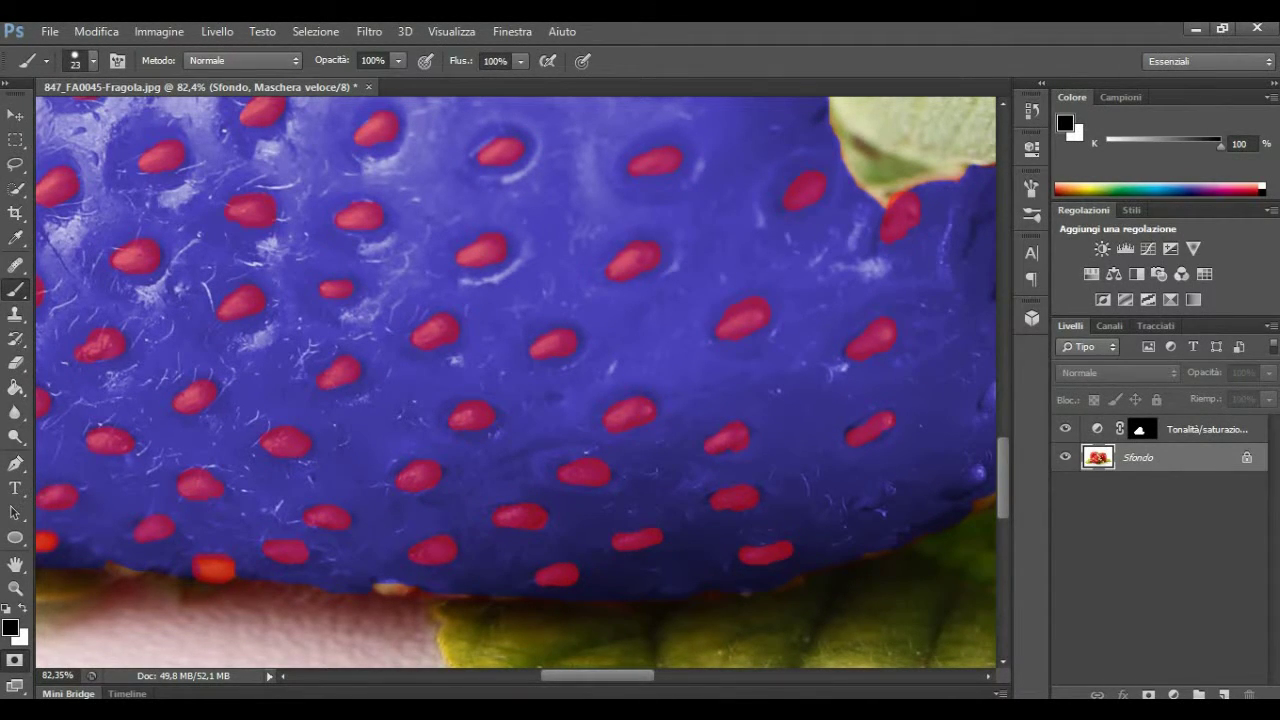
pyautogui.moveTo(866, 502)
pyautogui.mouseDown()
pyautogui.moveTo(964, 488)
pyautogui.moveTo(986, 465)
pyautogui.mouseUp()
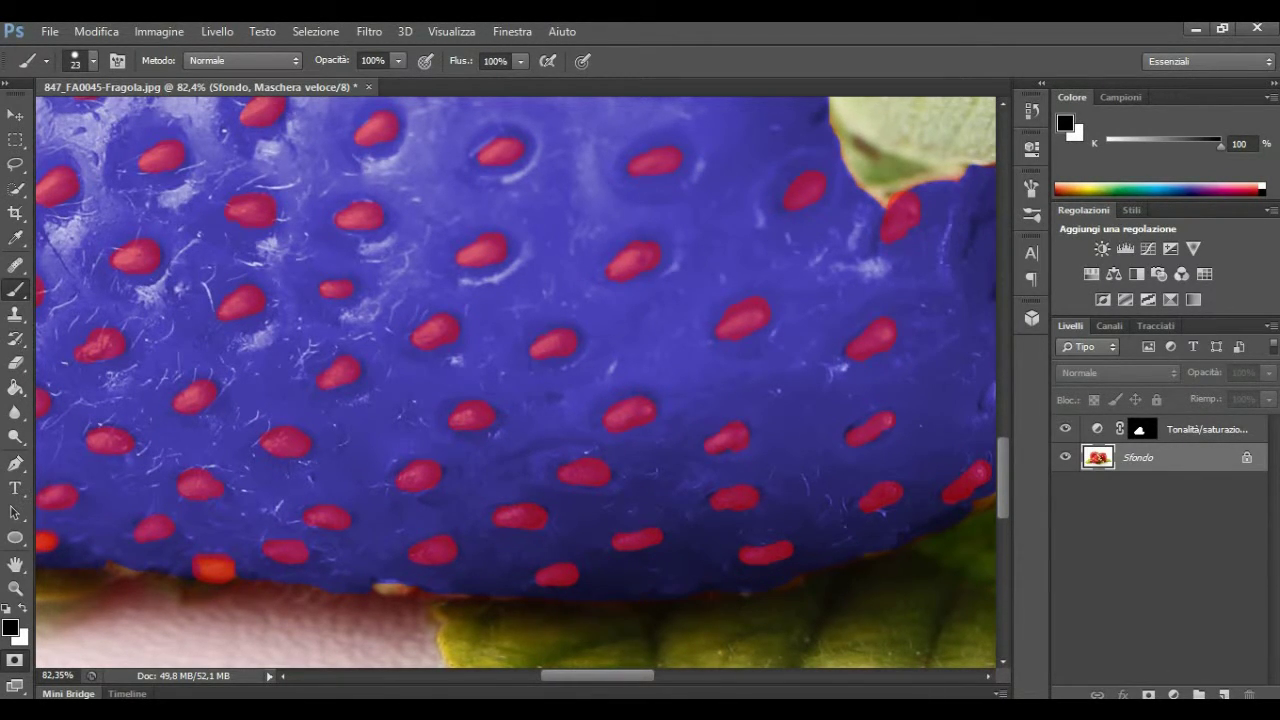
pyautogui.hscroll(5, 515, 382)
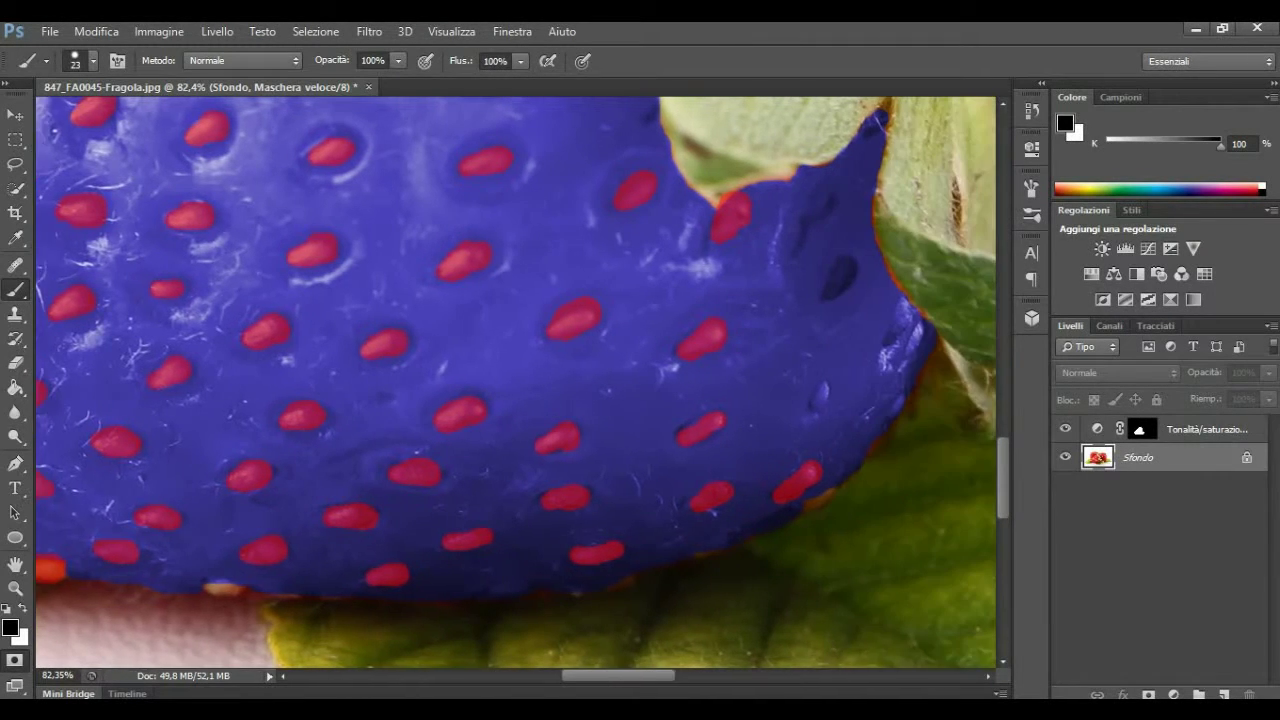
pyautogui.hscroll(5, 515, 382)
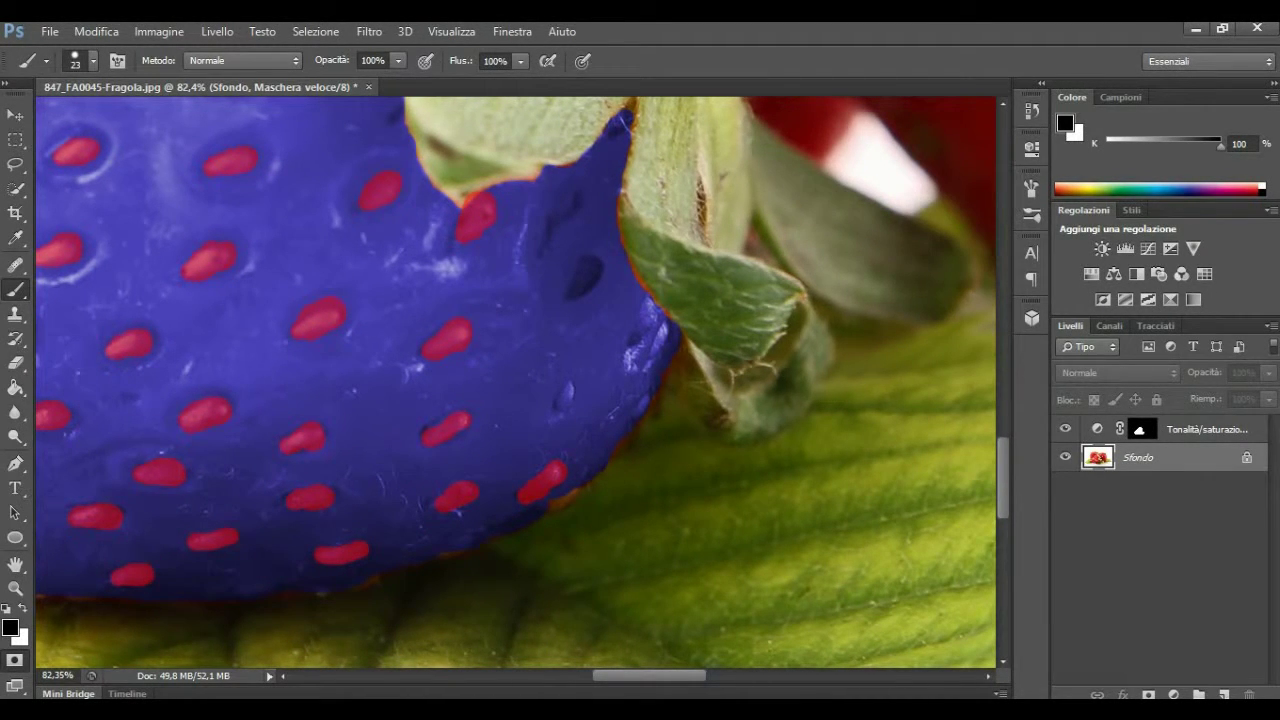
# - Mask the dark seeds just below the stem leaves and beside the calyx
pyautogui.moveTo(555, 219)
pyautogui.mouseDown()
pyautogui.moveTo(566, 188)
pyautogui.moveTo(579, 205)
pyautogui.mouseUp()
pyautogui.moveTo(570, 295)
pyautogui.mouseDown()
pyautogui.moveTo(585, 265)
pyautogui.moveTo(597, 276)
pyautogui.mouseUp()
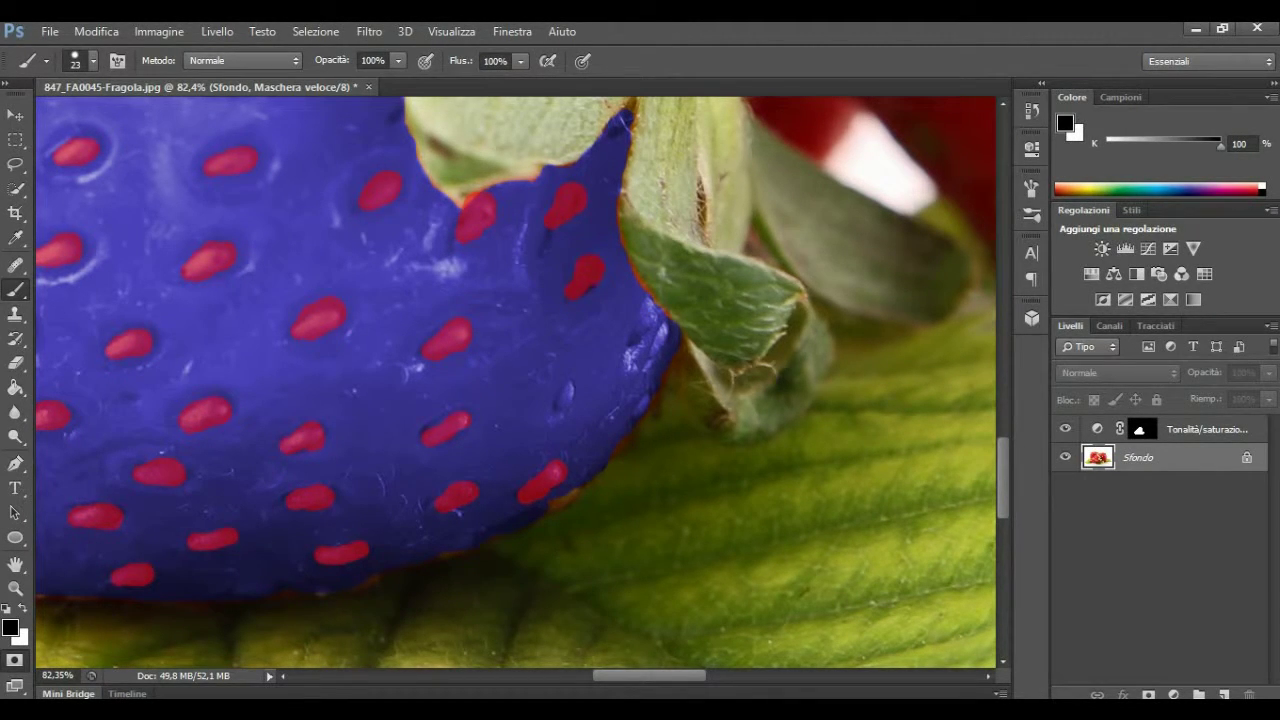
pyautogui.click(634, 340)
pyautogui.moveTo(642, 322); pyautogui.dragTo(650, 303)
pyautogui.moveTo(657, 358); pyautogui.dragTo(666, 326)
pyautogui.click(639, 411)
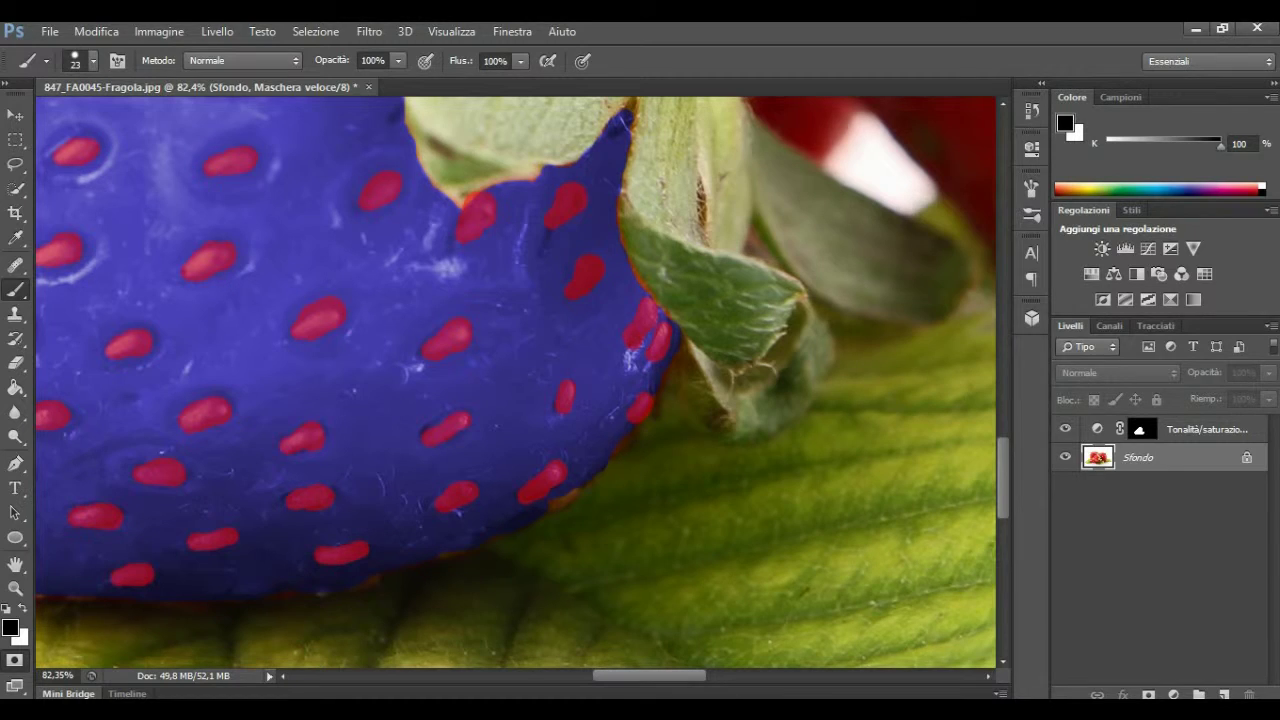
pyautogui.hscroll(-10, 516, 382)
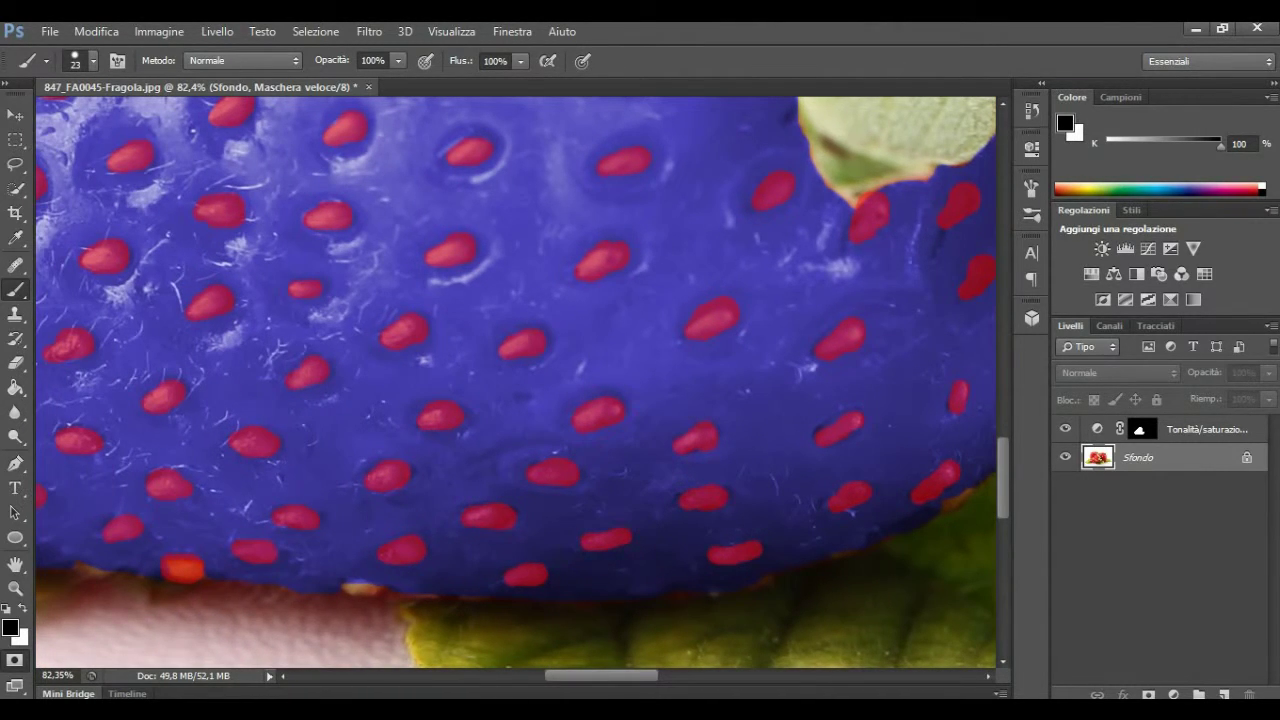
# - Exit Quick Mask with the whole image in view and invert the selection onto the seeds
pyautogui.press('z')
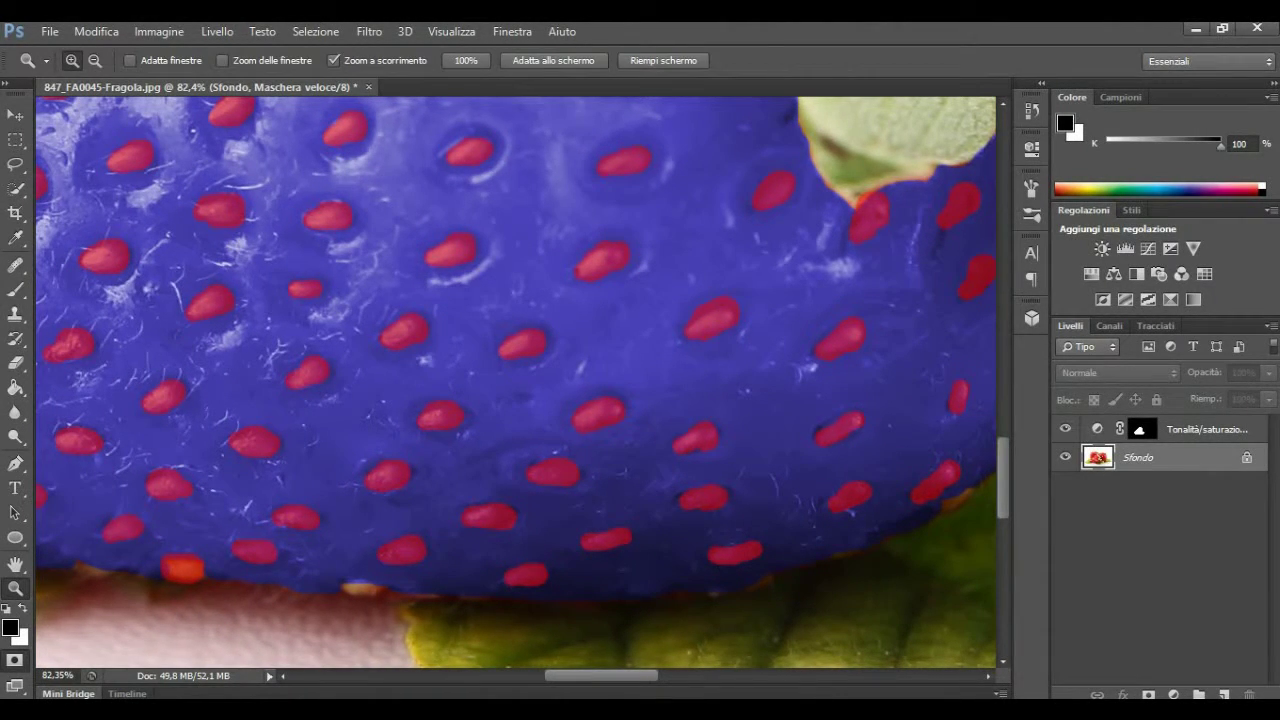
pyautogui.scroll(-5, 564, 405)
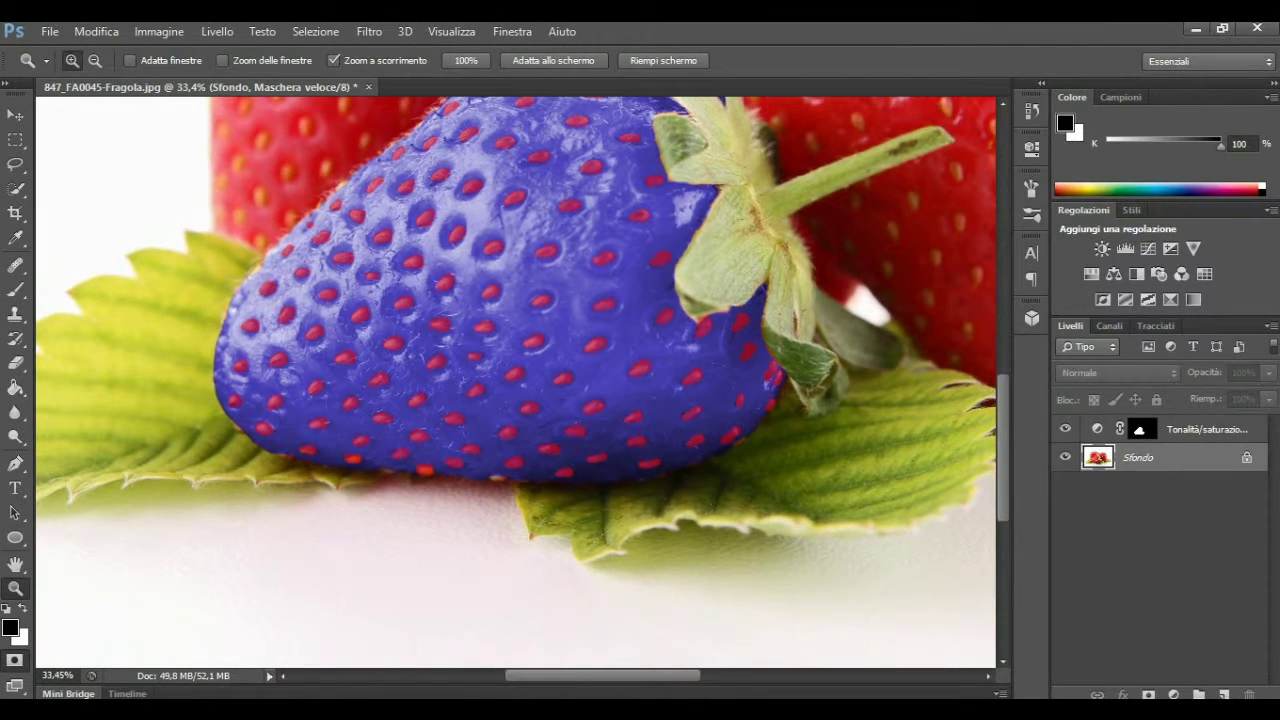
pyautogui.scroll(1, 516, 382)
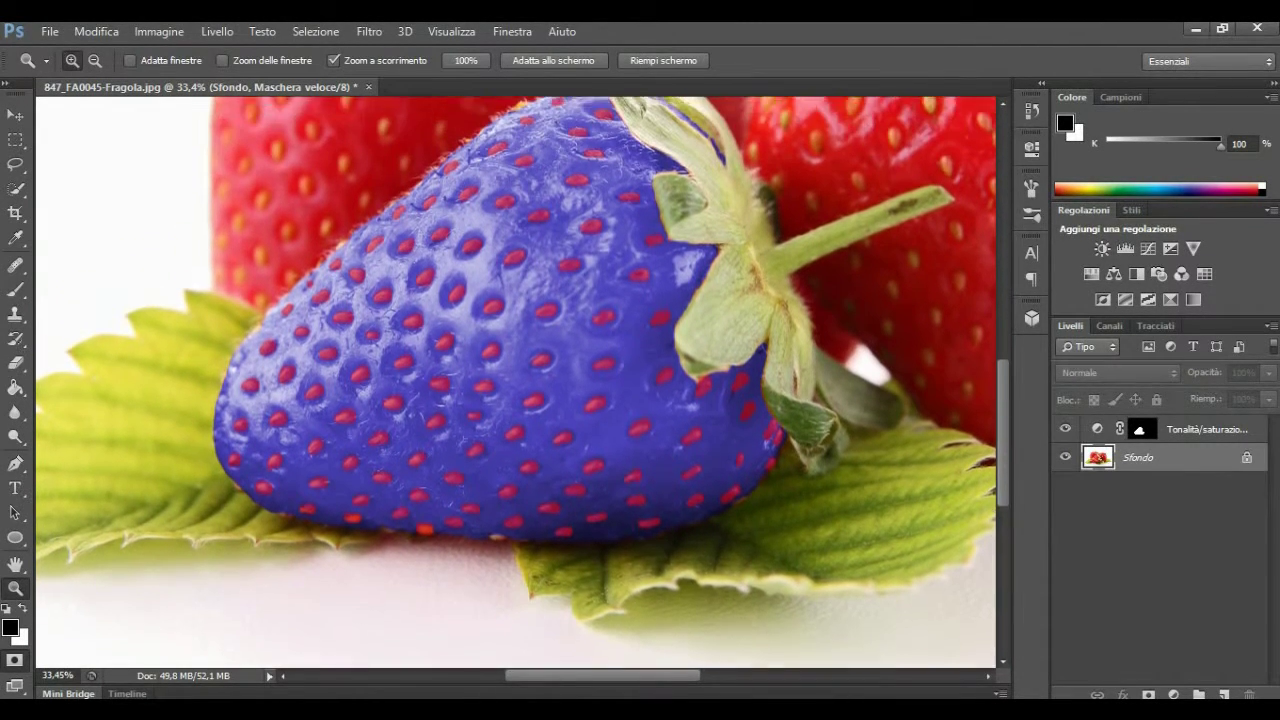
pyautogui.scroll(2, 516, 382)
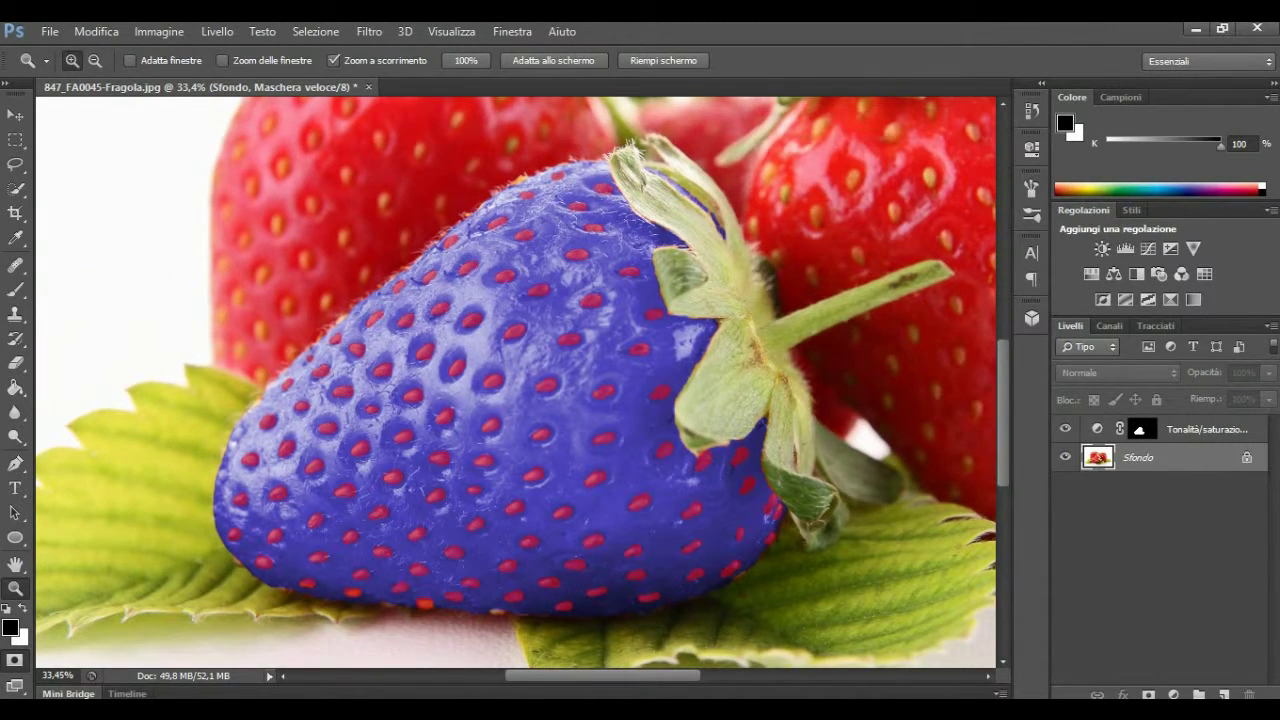
pyautogui.click(553, 60)
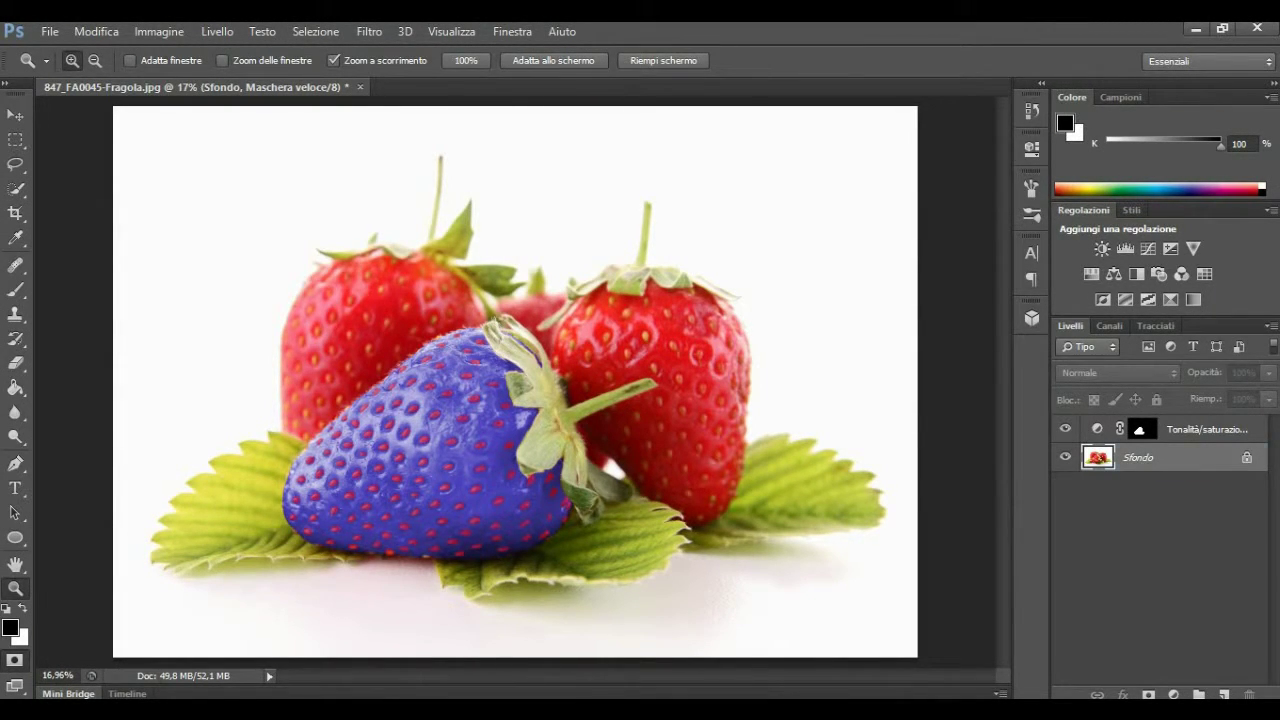
pyautogui.press('q')
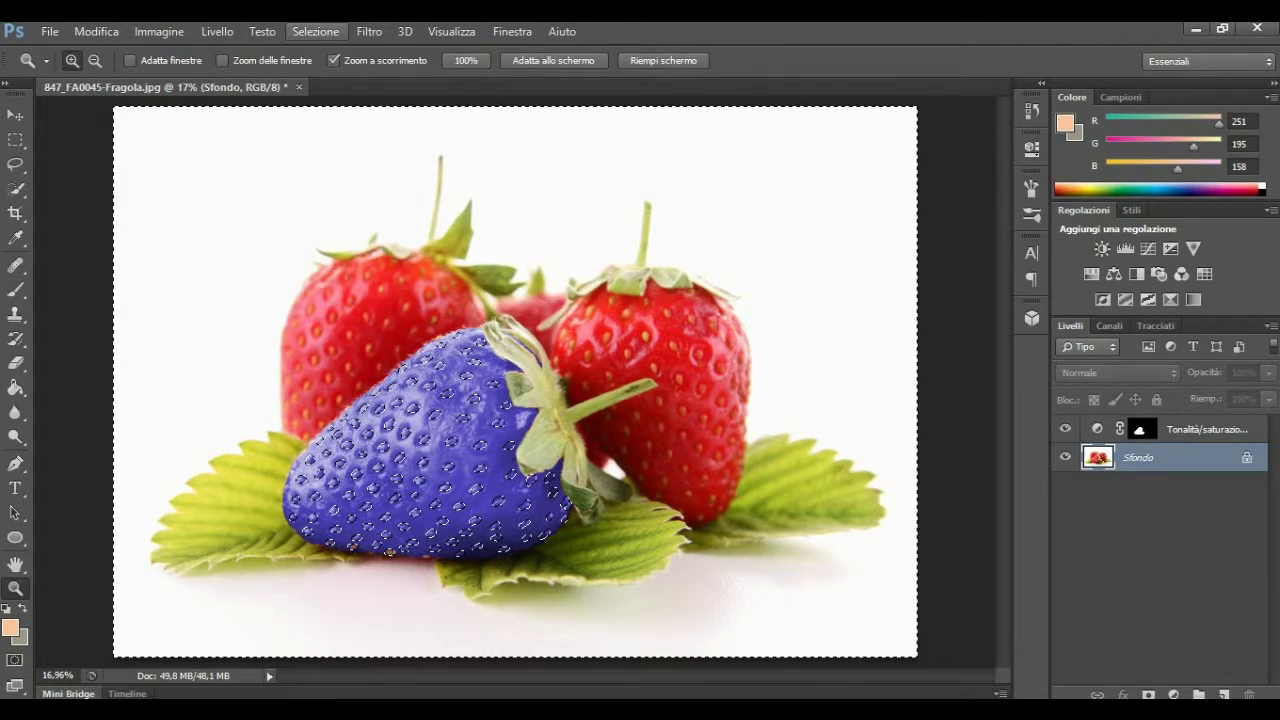
pyautogui.click(315, 31)
pyautogui.click(330, 106)
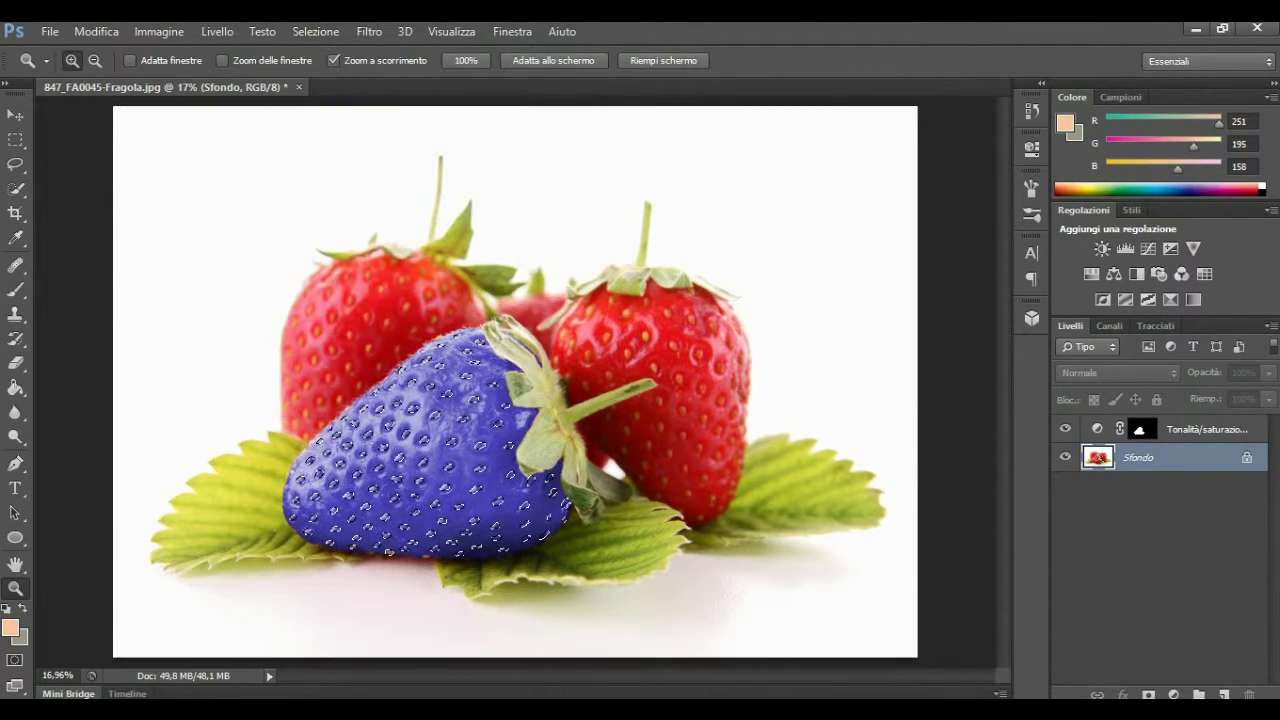
pyautogui.click(1174, 694)
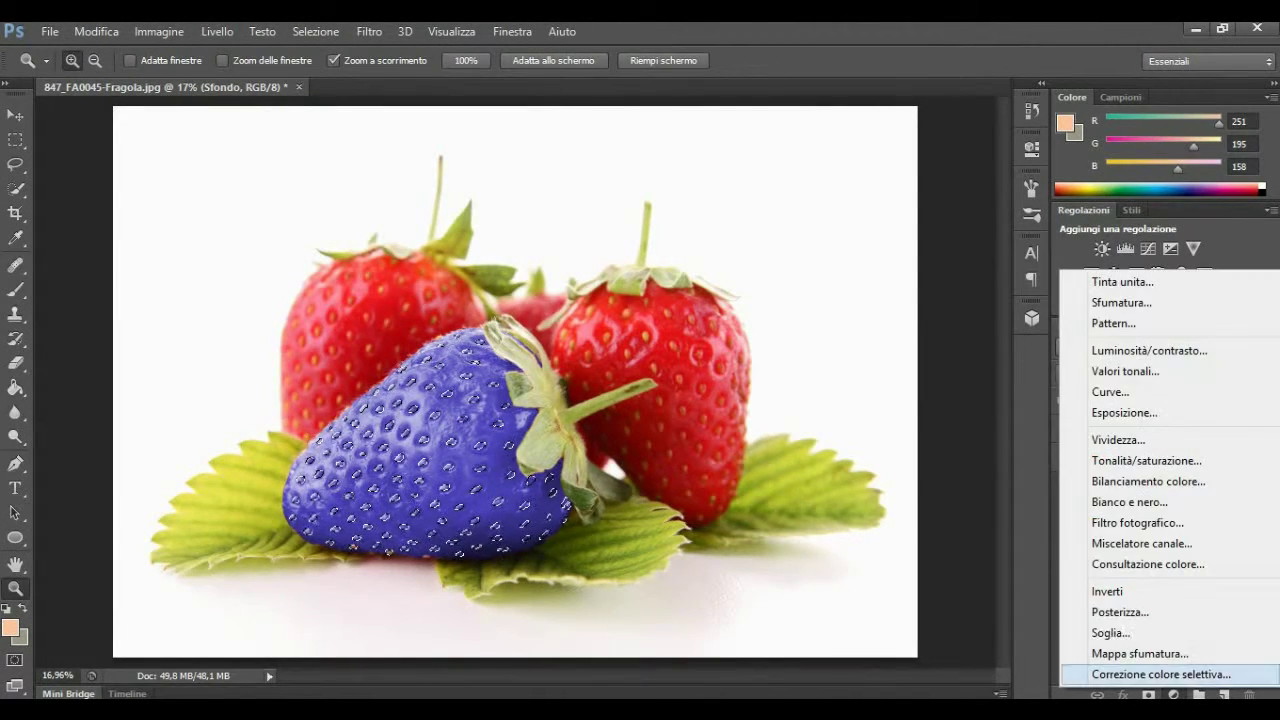
# - Add a colorized Hue/Saturation layer at hue 262, saturation 78, lightness -27
pyautogui.click(1146, 460)
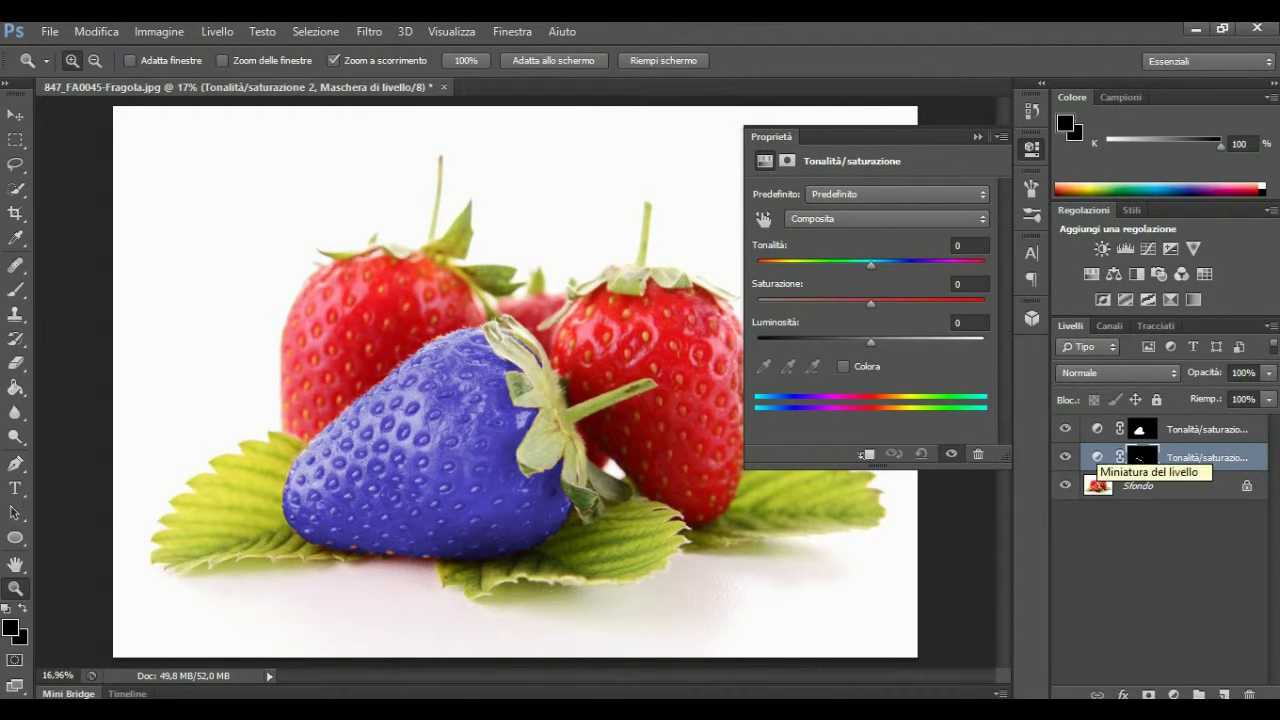
pyautogui.click(843, 366)
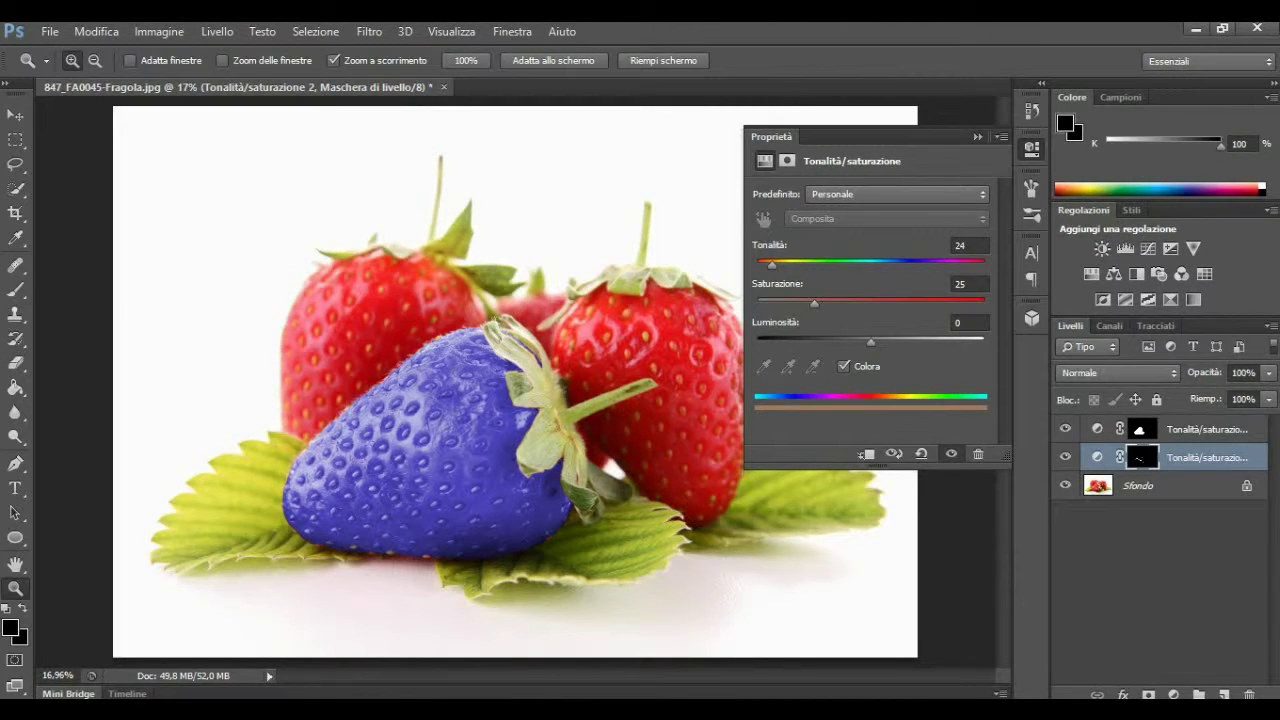
pyautogui.moveTo(773, 264)
pyautogui.mouseDown()
pyautogui.moveTo(926, 264)
pyautogui.moveTo(904, 264)
pyautogui.mouseUp()
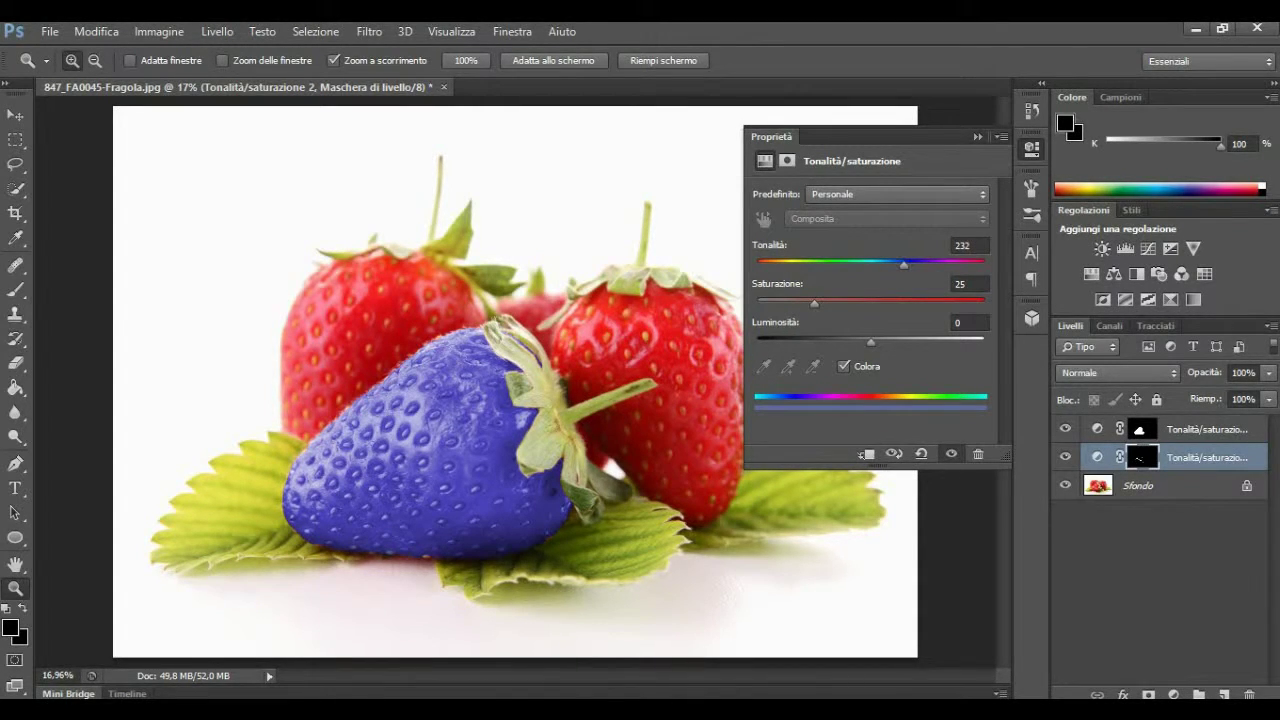
pyautogui.moveTo(871, 341)
pyautogui.mouseDown()
pyautogui.moveTo(757, 341)
pyautogui.moveTo(846, 341)
pyautogui.moveTo(831, 302)
pyautogui.moveTo(985, 302)
pyautogui.moveTo(936, 302)
pyautogui.moveTo(930, 264)
pyautogui.moveTo(984, 264)
pyautogui.moveTo(922, 264)
pyautogui.mouseUp()
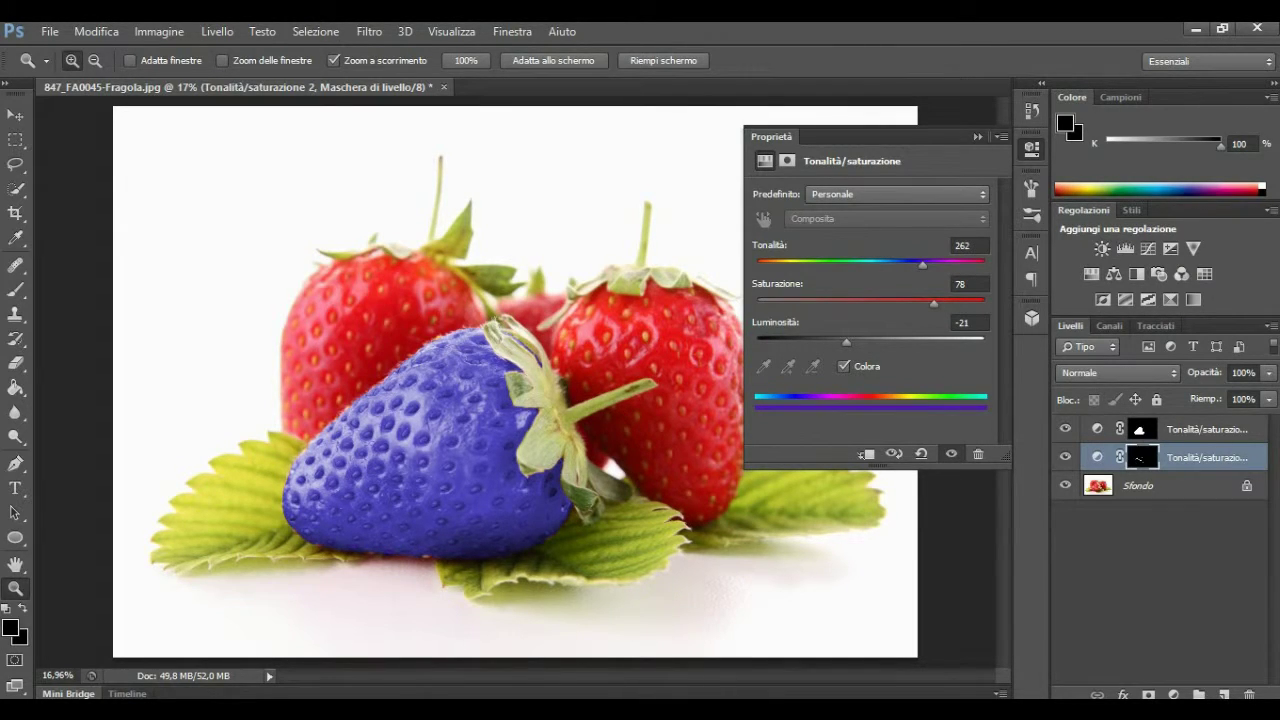
pyautogui.moveTo(846, 342); pyautogui.dragTo(840, 342)
pyautogui.moveTo(453, 457); pyautogui.dragTo(483, 457)
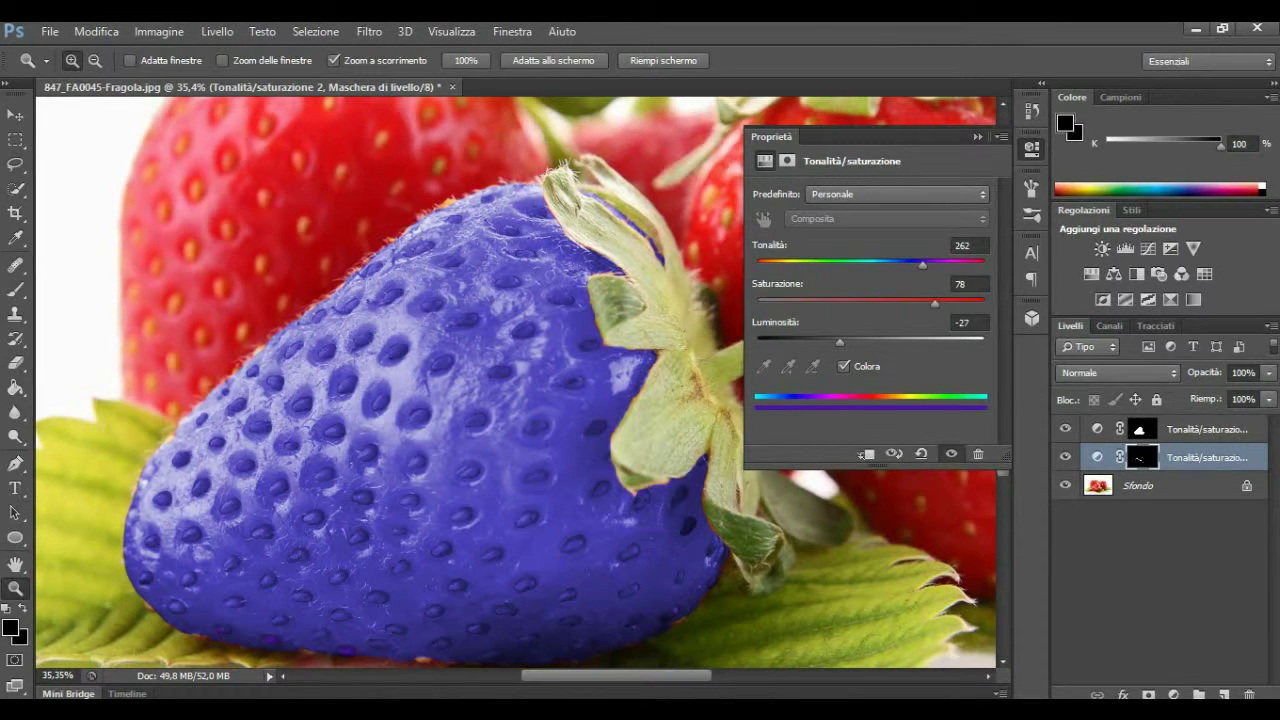
# - Raise the seed layer's lightness to -23 and close its Properties panel
pyautogui.moveTo(840, 342)
pyautogui.mouseDown()
pyautogui.moveTo(918, 342)
pyautogui.moveTo(844, 342)
pyautogui.mouseUp()
pyautogui.moveTo(562, 493); pyautogui.dragTo(545, 493)
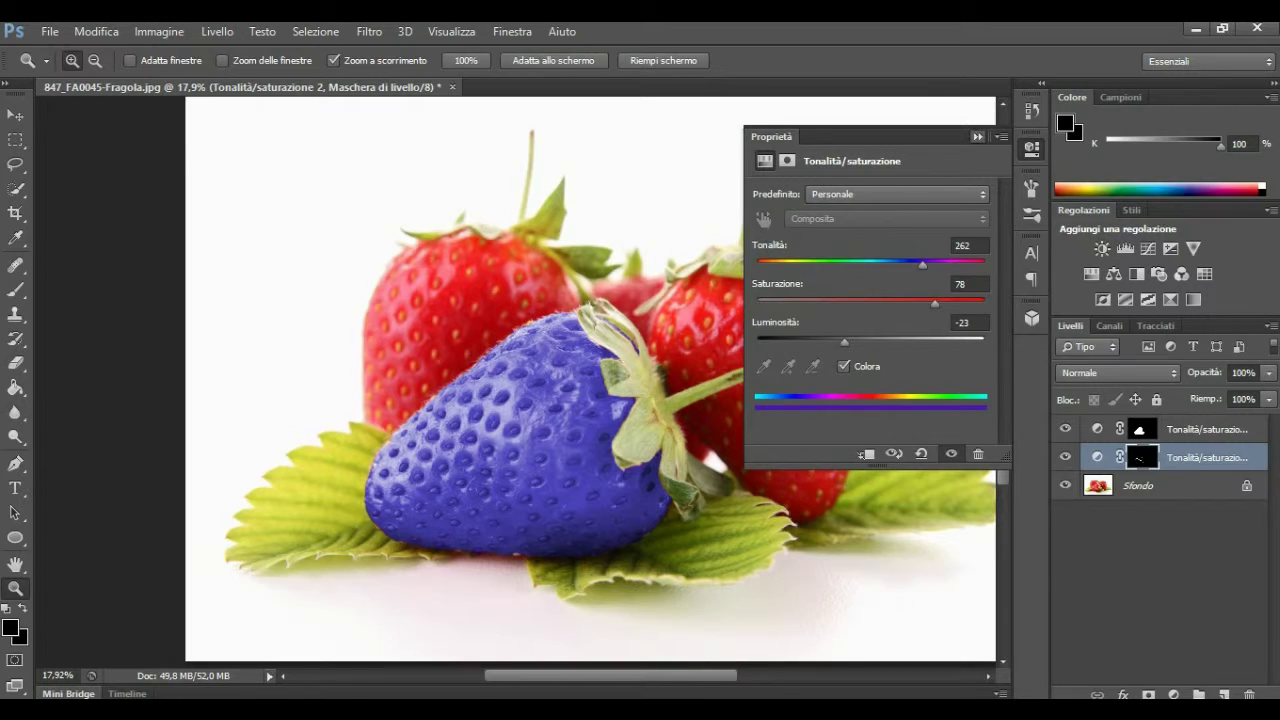
pyautogui.click(977, 136)
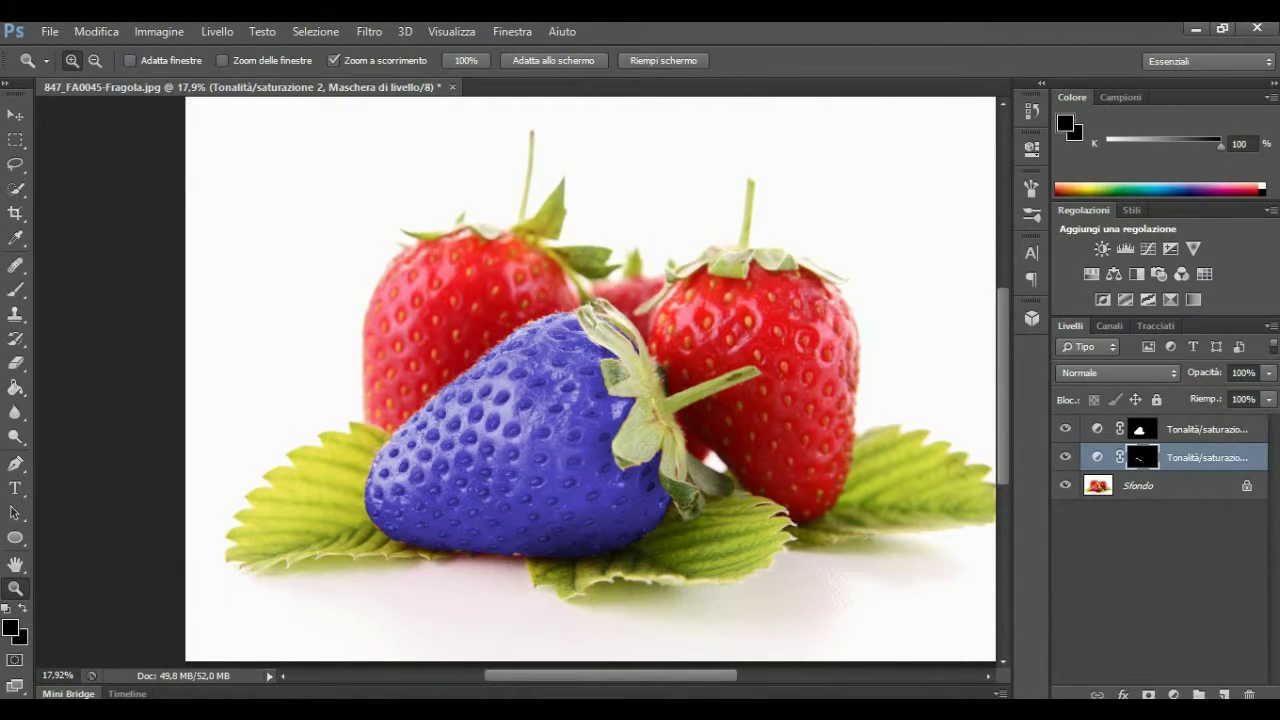
pyautogui.doubleClick(1207, 457)
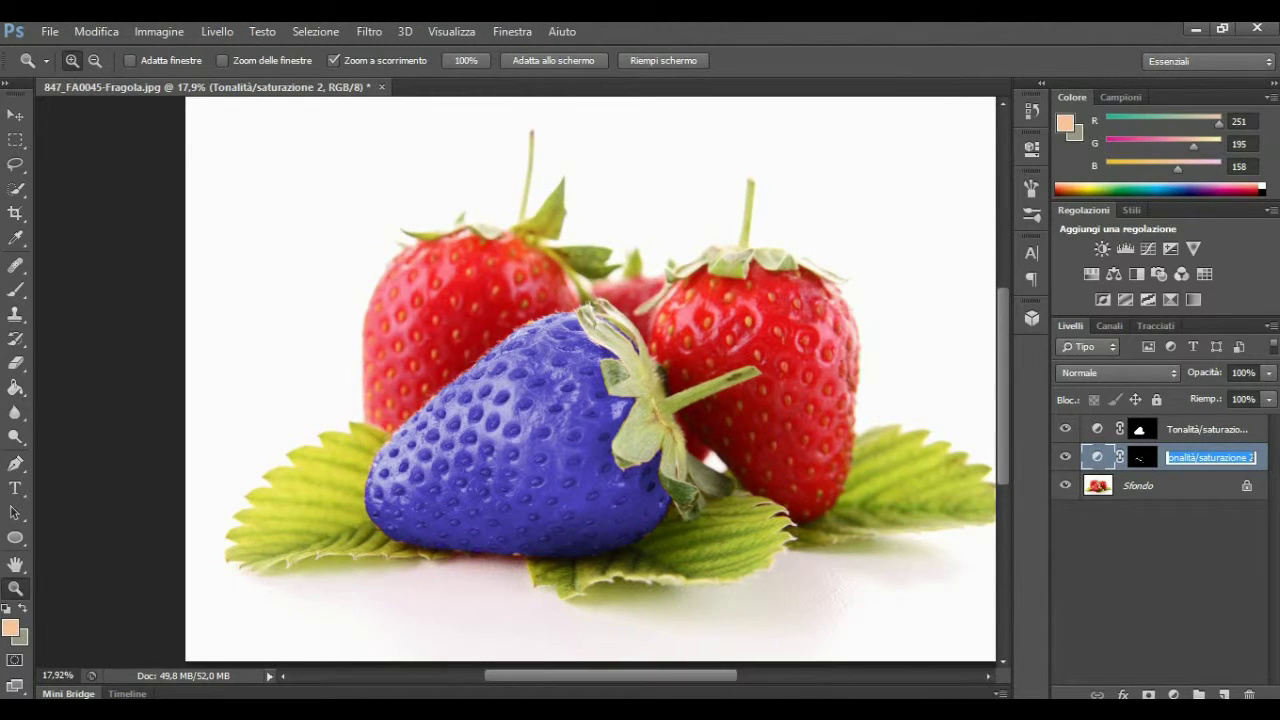
pyautogui.click(1160, 580)
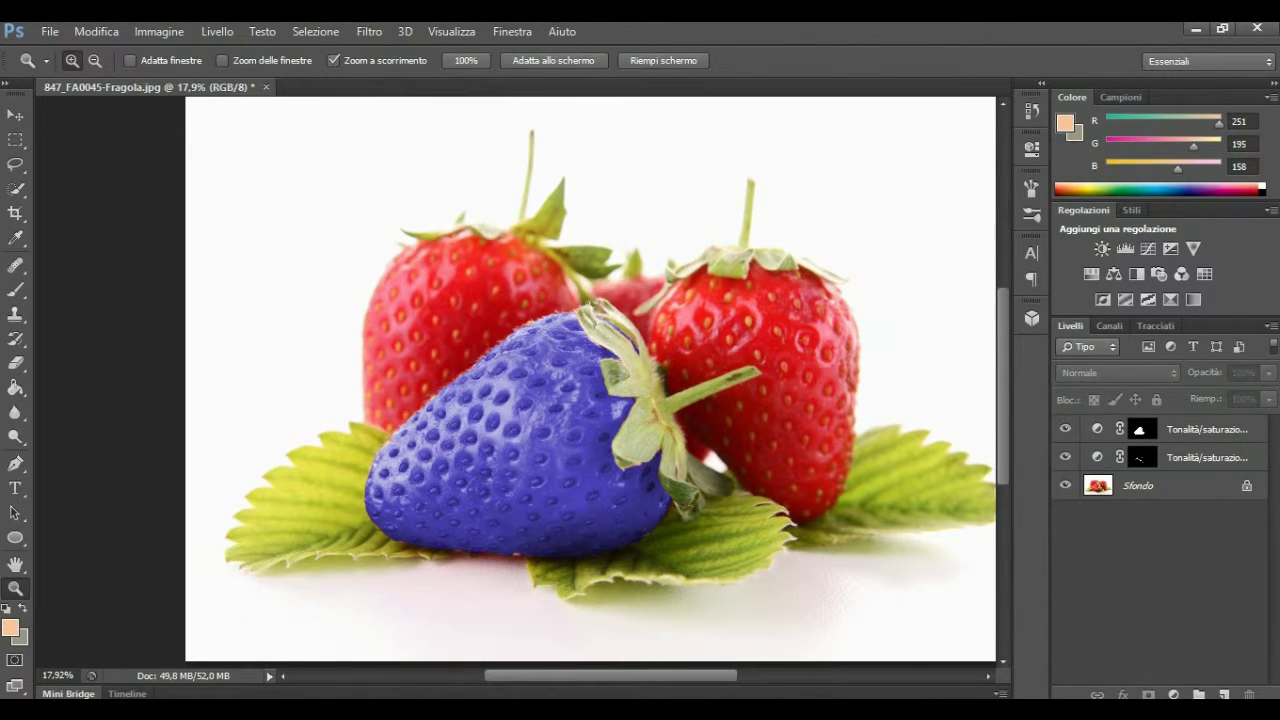
pyautogui.click(1142, 457)
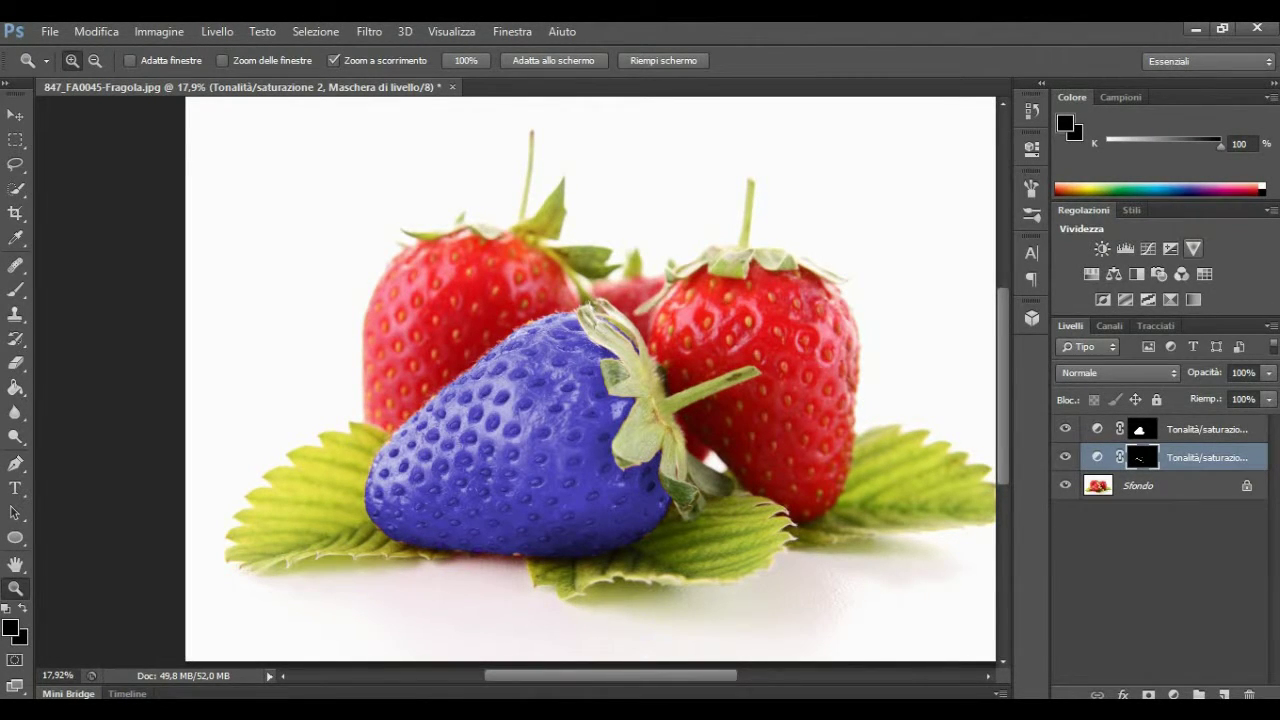
pyautogui.click(1091, 274)
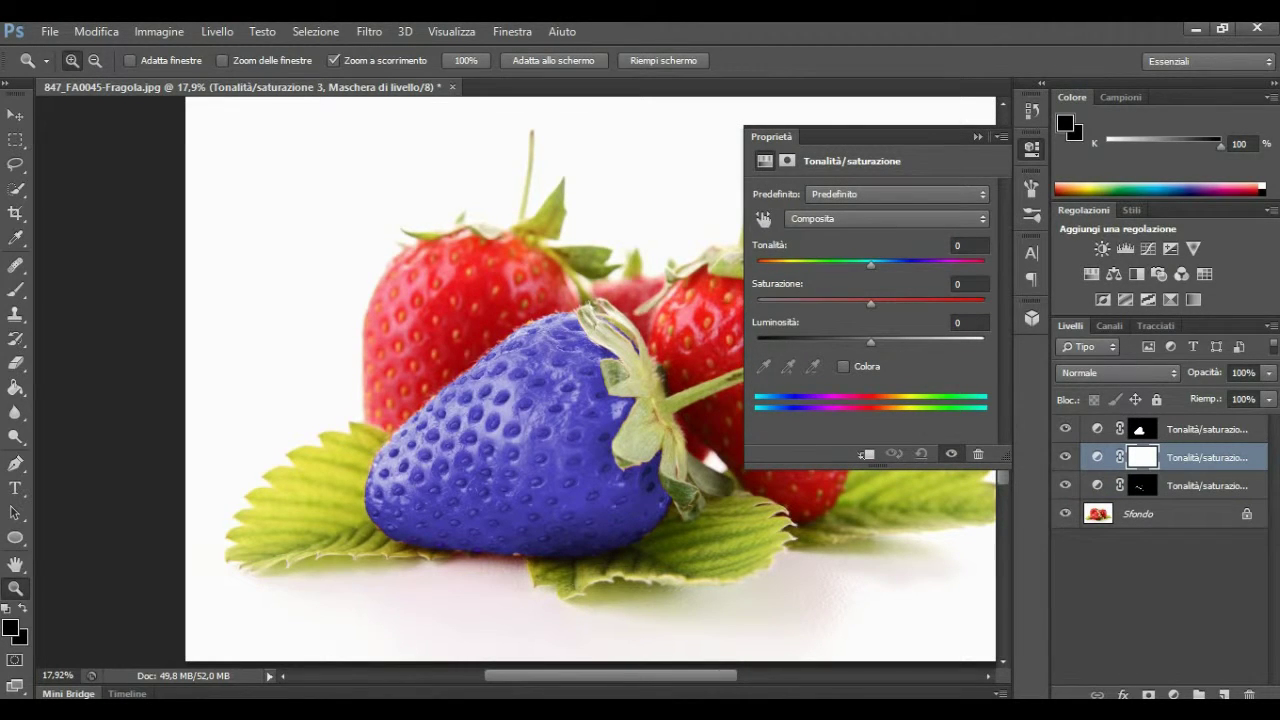
pyautogui.moveTo(871, 342)
pyautogui.mouseDown()
pyautogui.moveTo(883, 342)
pyautogui.moveTo(871, 342)
pyautogui.mouseUp()
pyautogui.click(977, 136)
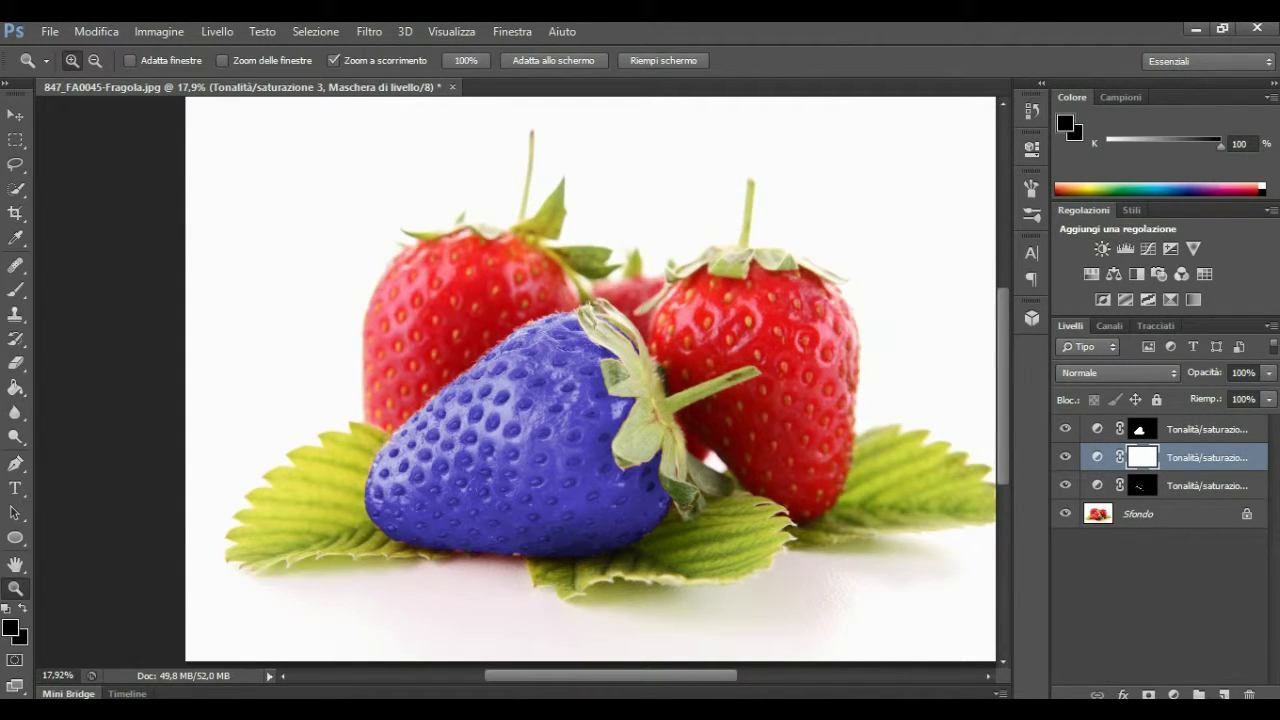
pyautogui.click(1097, 457)
pyautogui.press('Delete')
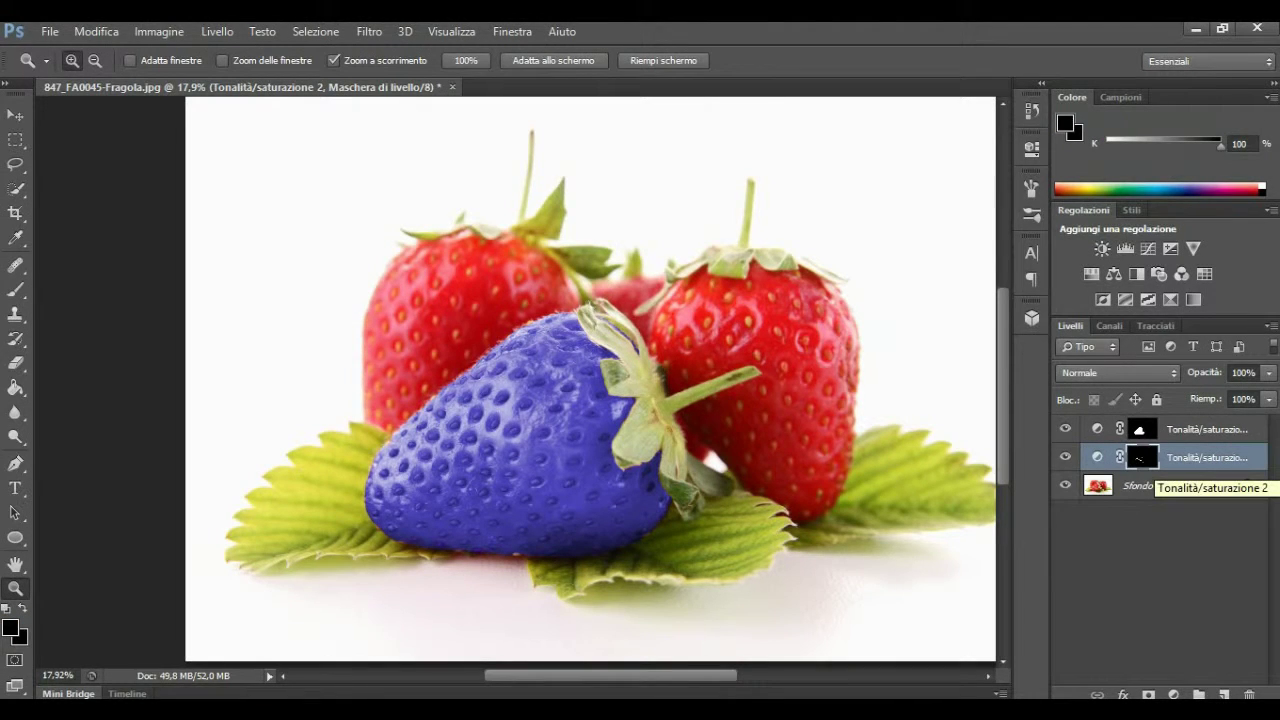
pyautogui.click(1097, 457)
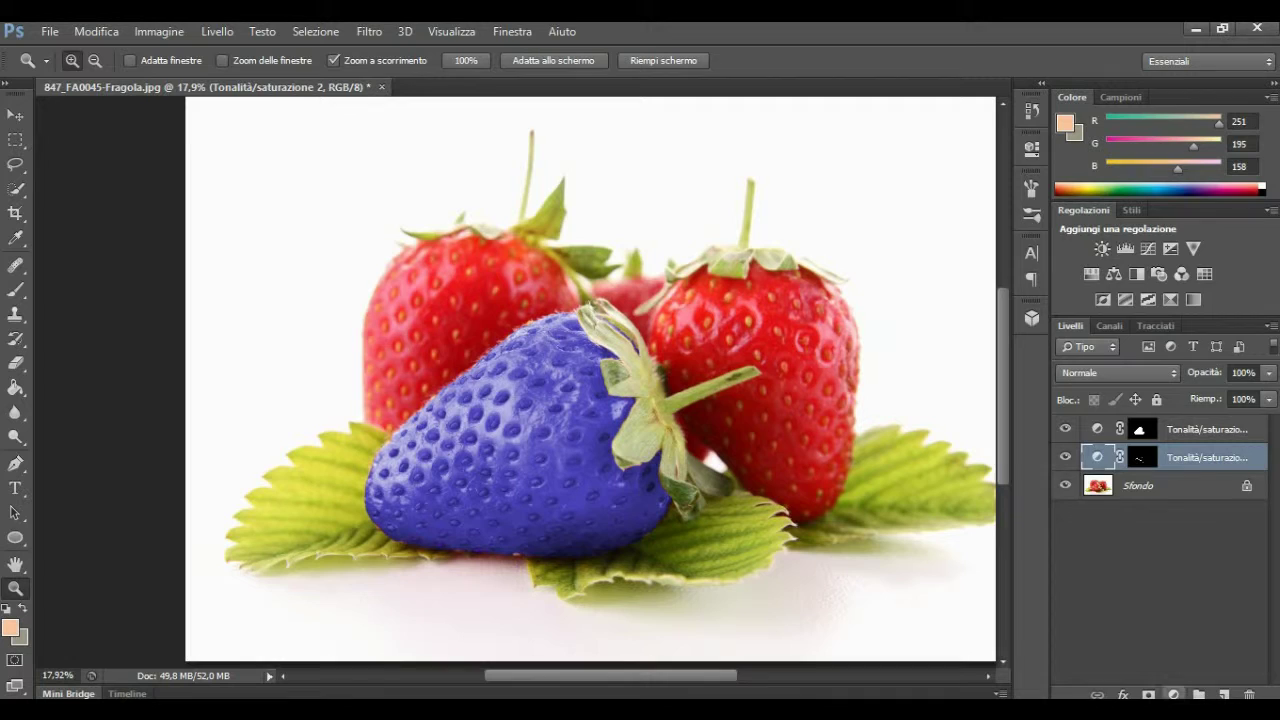
pyautogui.click(1173, 694)
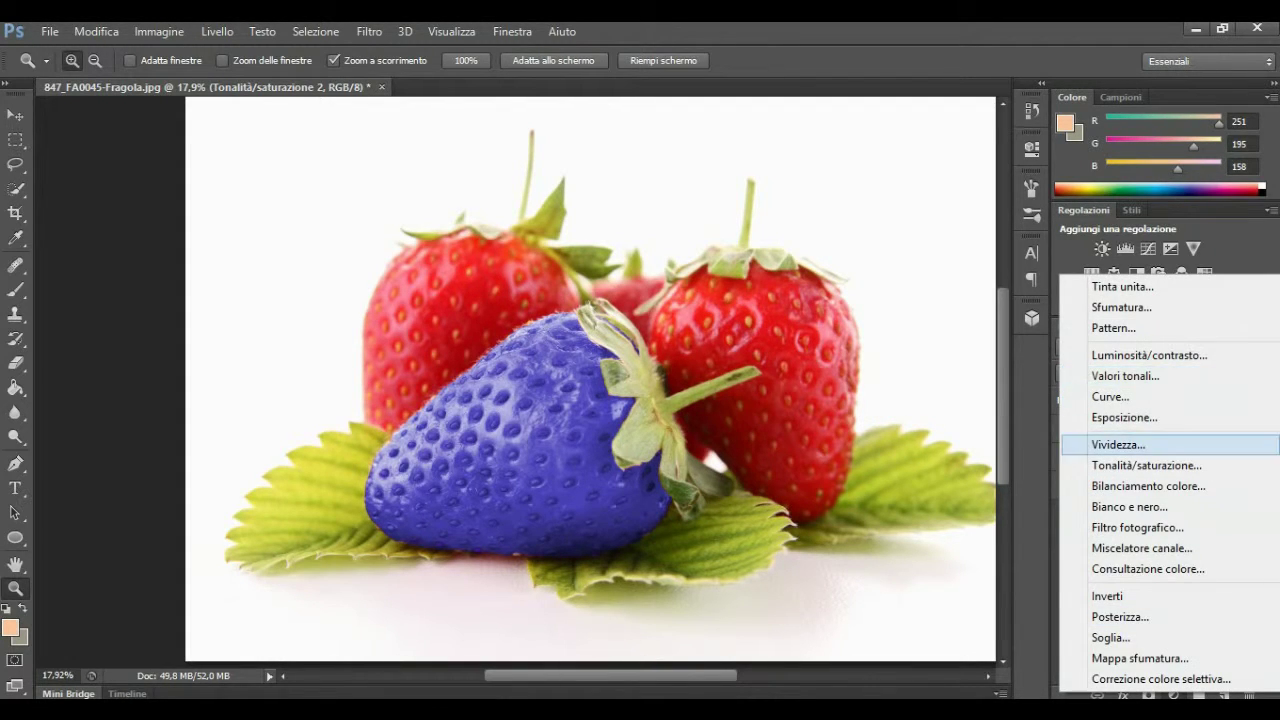
pyautogui.click(1146, 465)
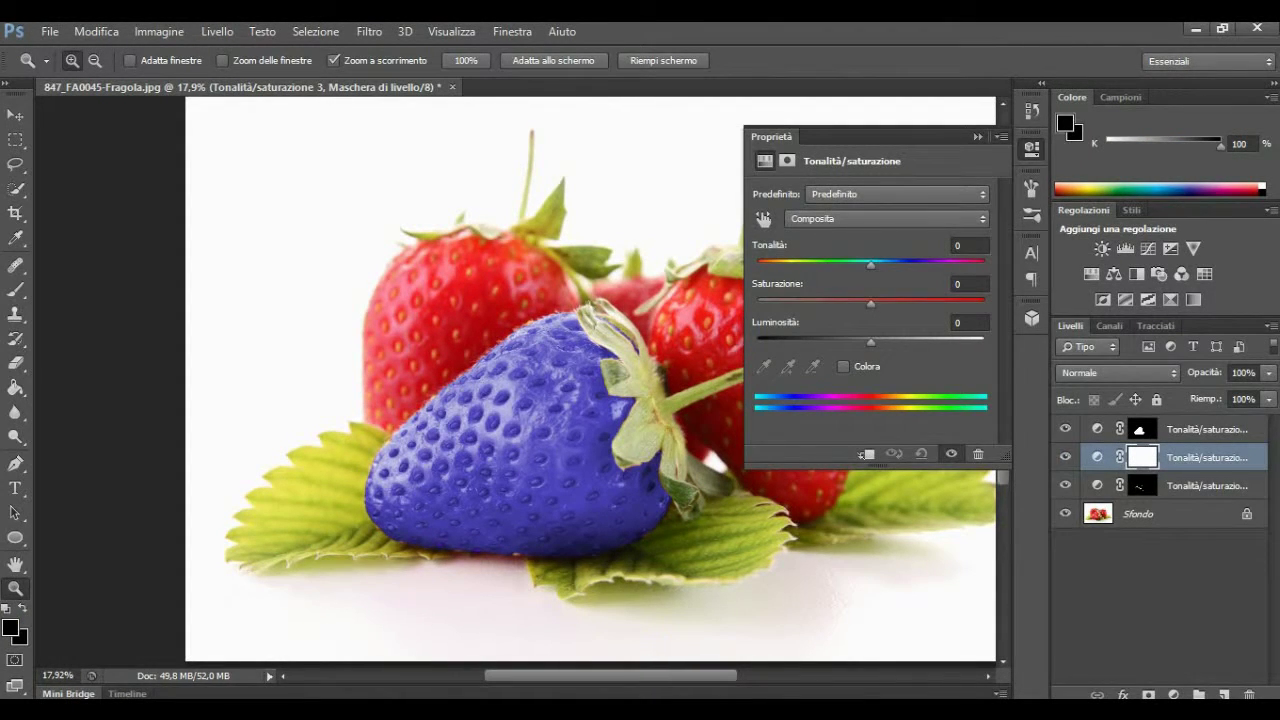
pyautogui.click(977, 136)
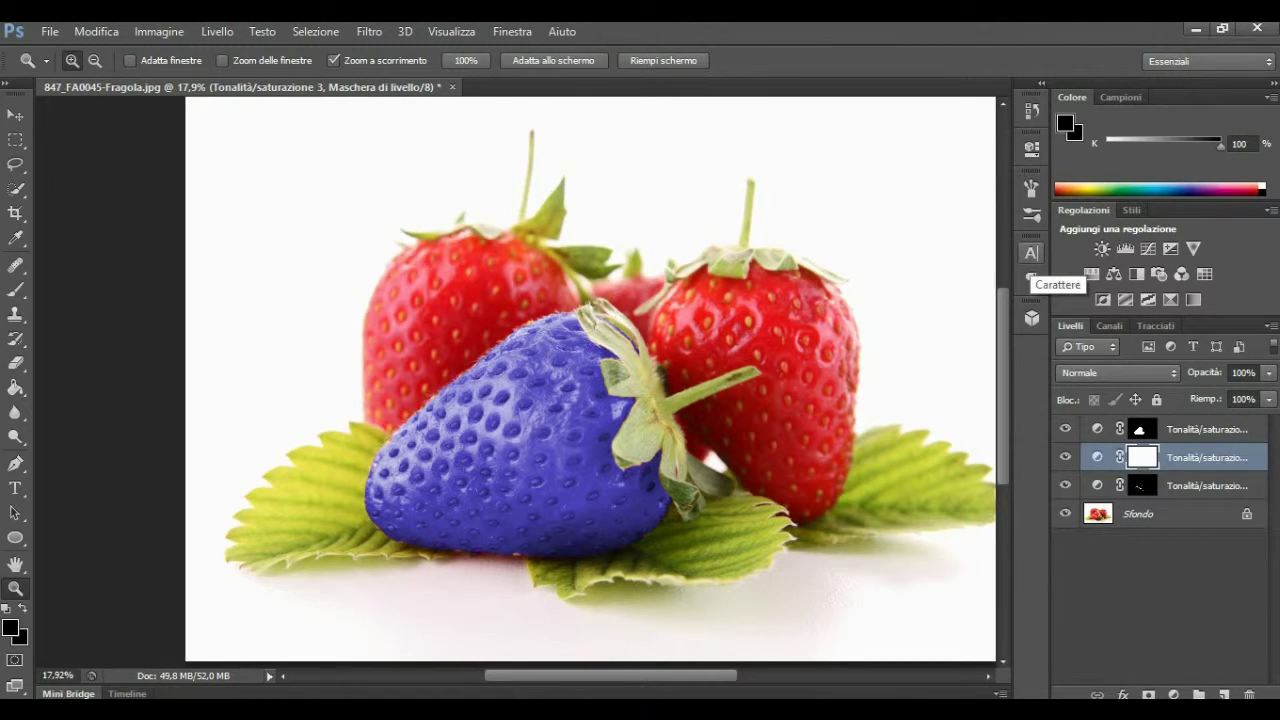
pyautogui.press('Delete')
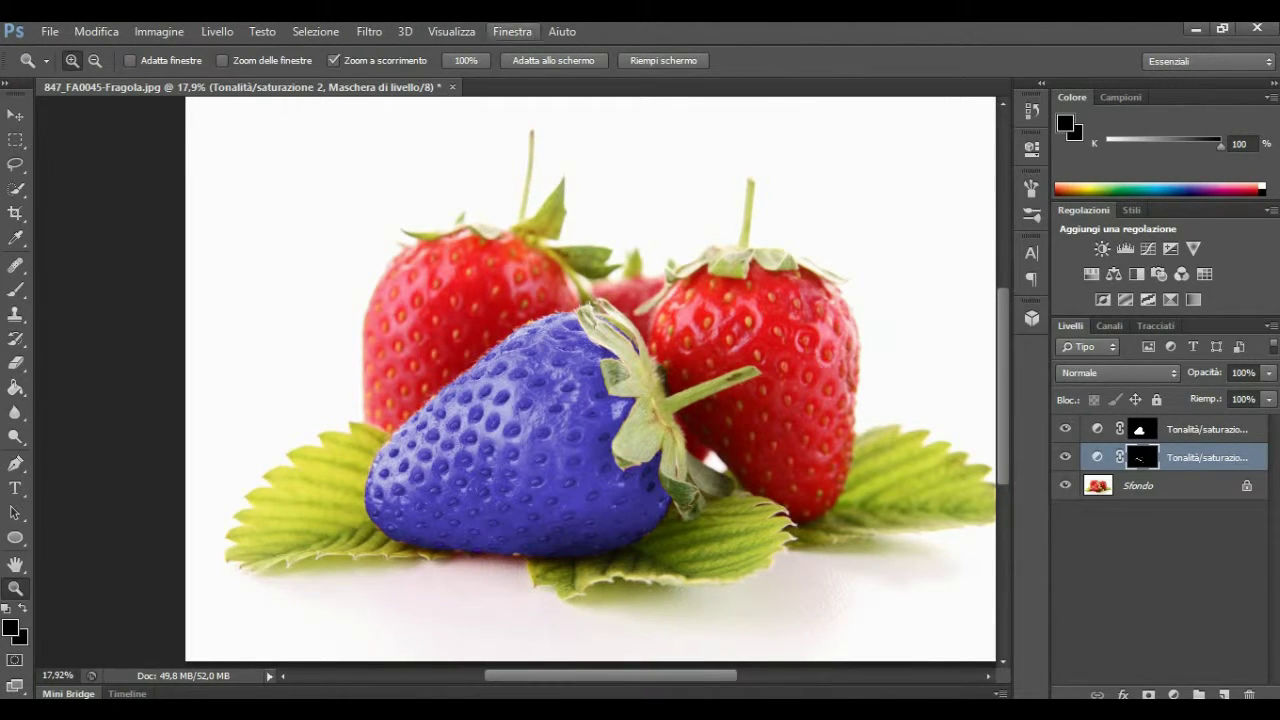
# - Switch the seed Hue/Saturation layer's blend mode from Normale to Colore (Color)
pyautogui.scroll(-1, 555, 380)
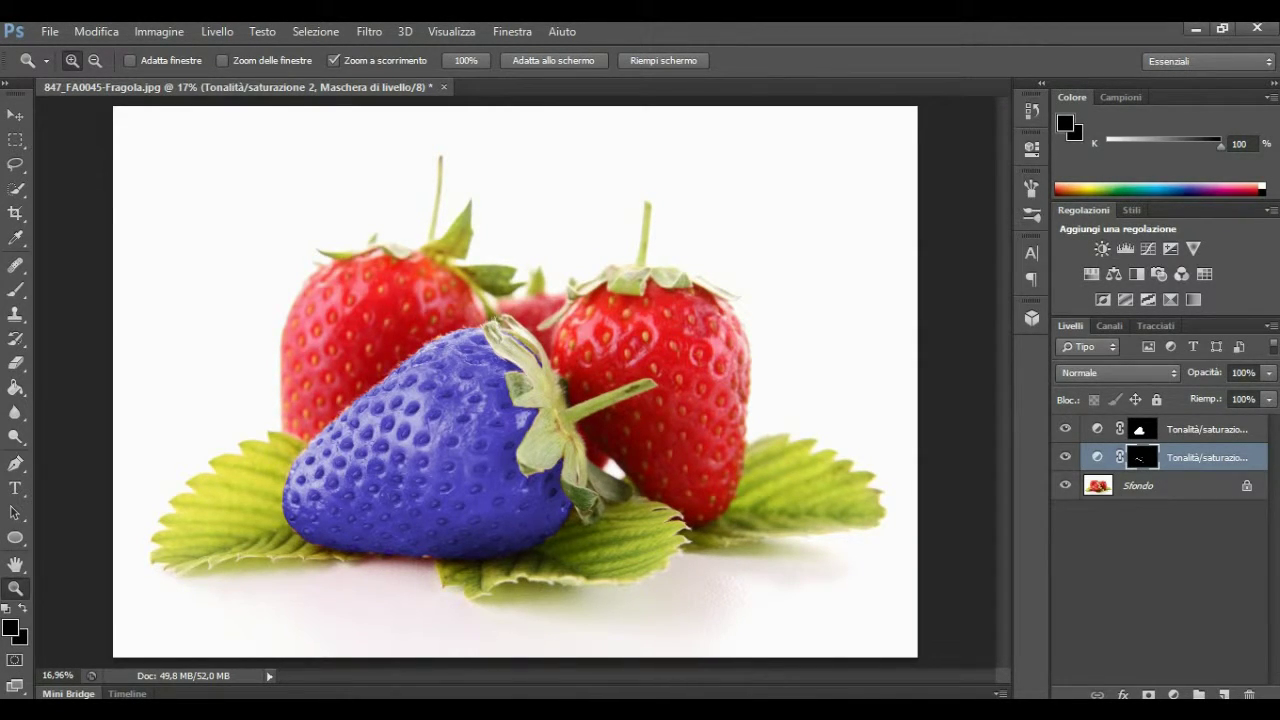
pyautogui.click(1097, 457)
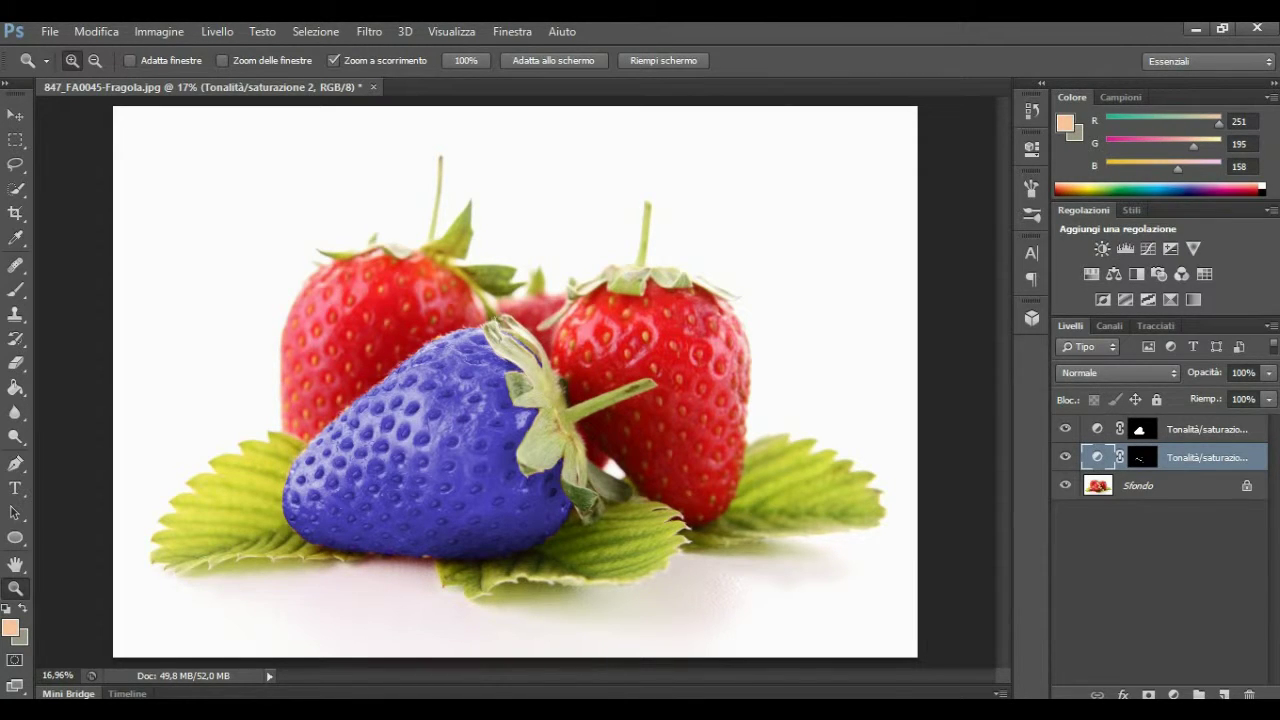
pyautogui.click(1117, 372)
pyautogui.click(1090, 477)
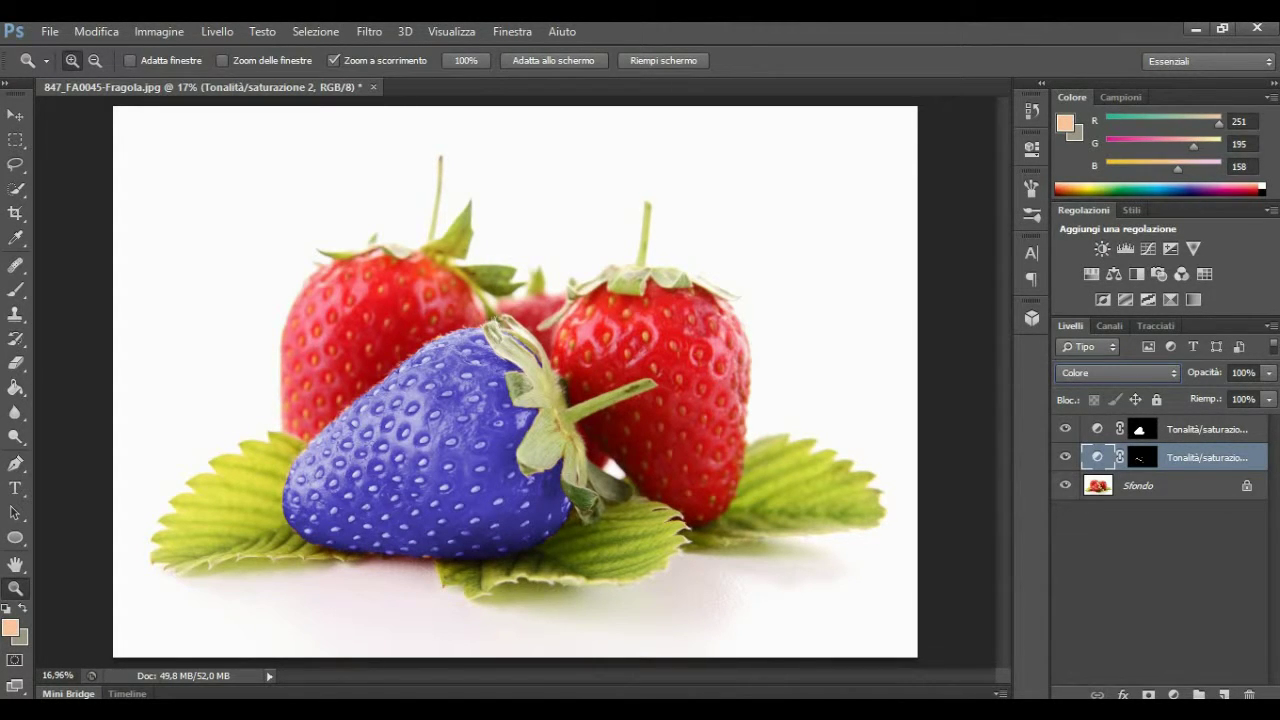
pyautogui.click(1140, 429)
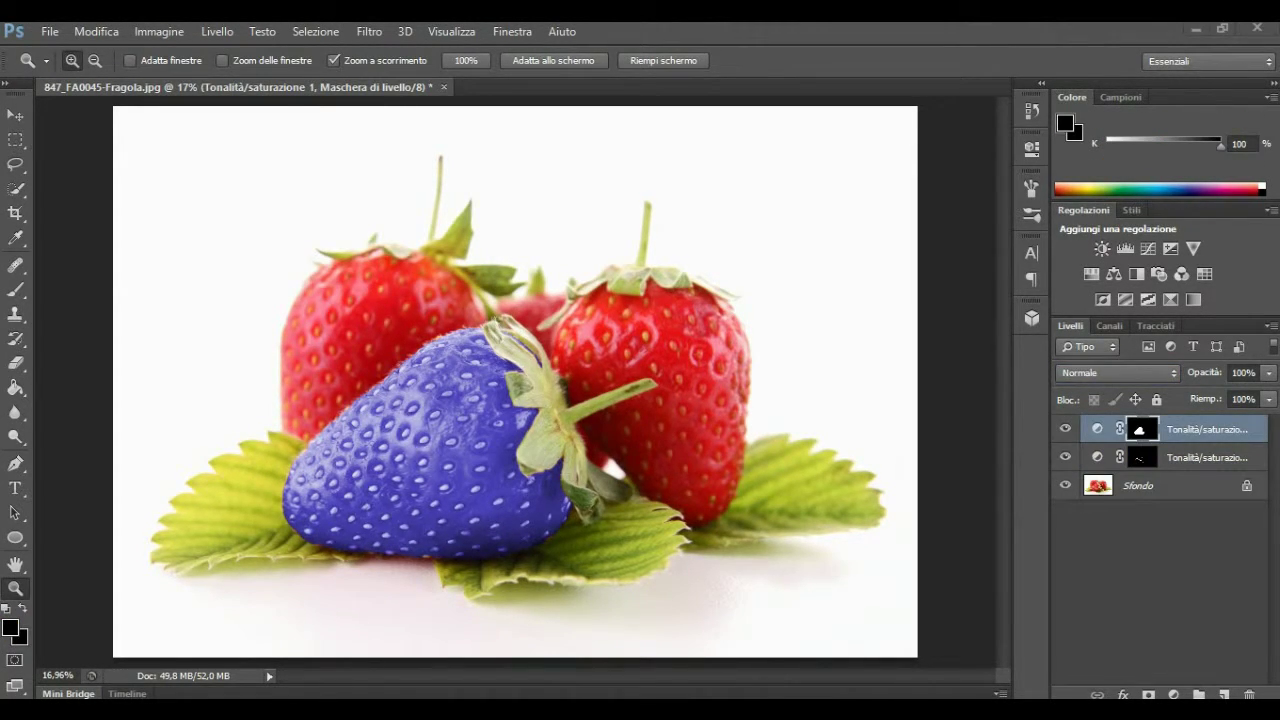
# - Blend the top Hue/Saturation layer in Scurisci (Darken) mode and zoom to inspect the result
pyautogui.click(1117, 372)
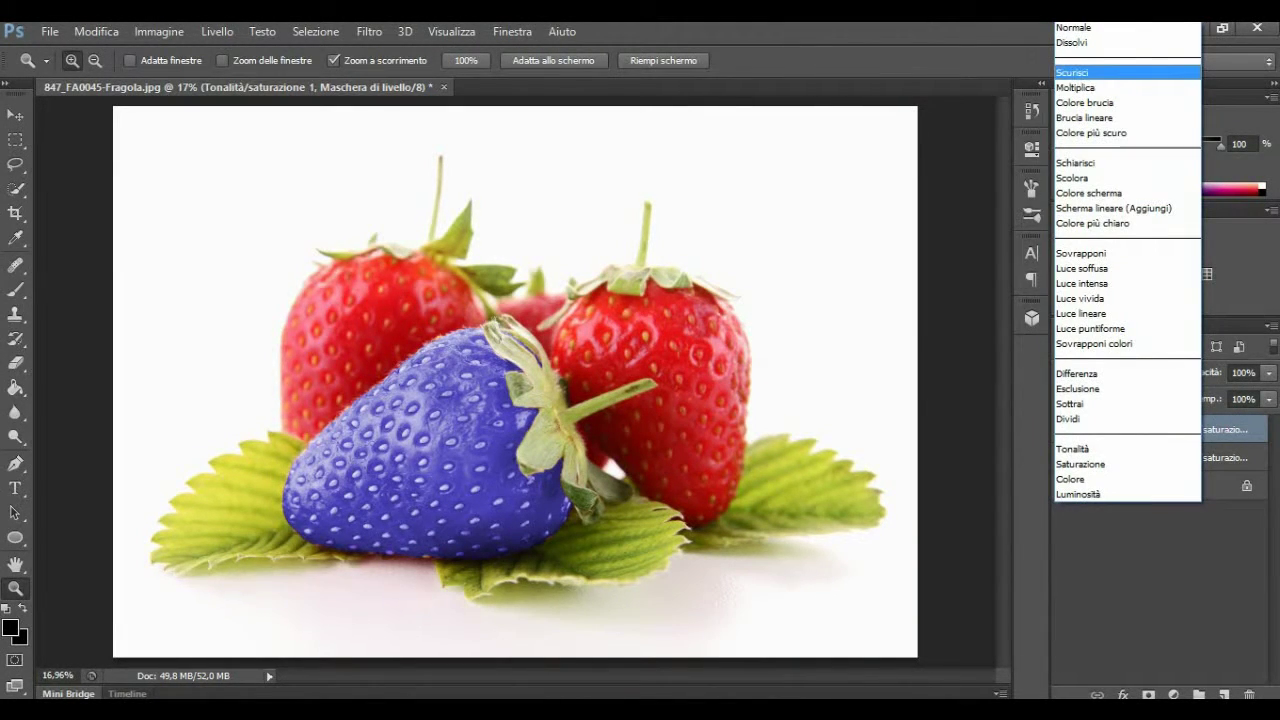
pyautogui.click(1075, 72)
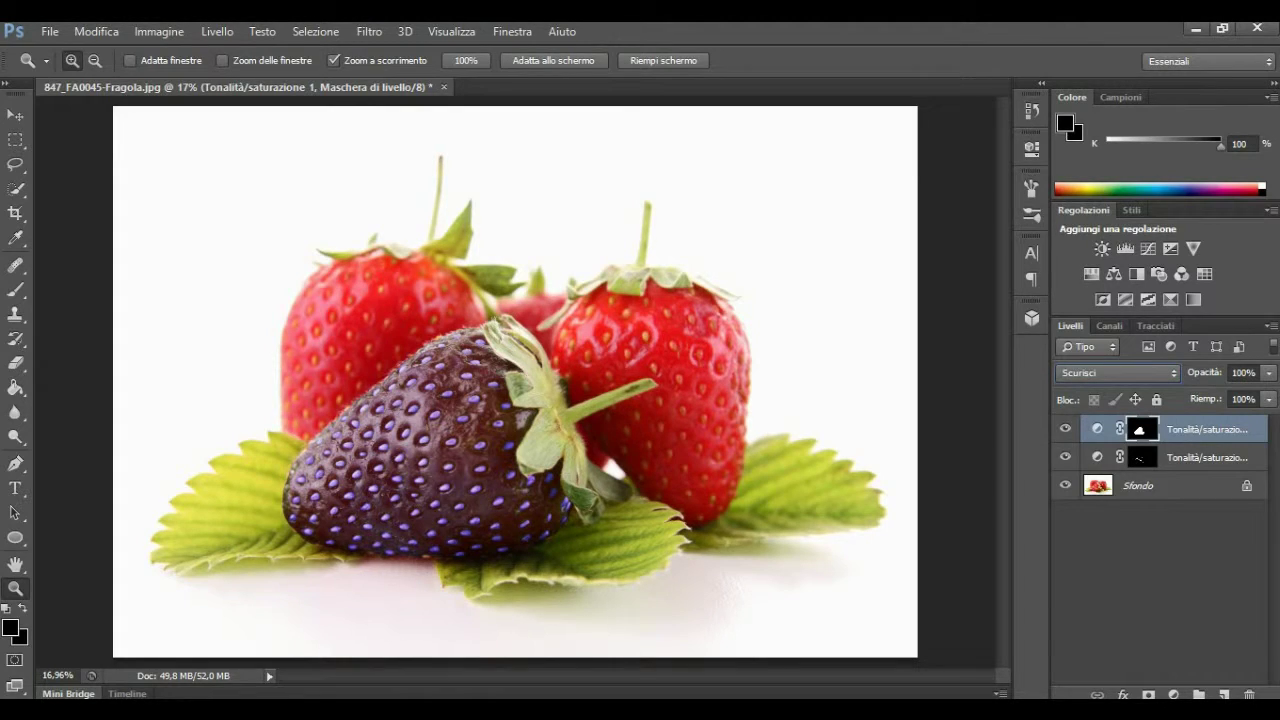
pyautogui.moveTo(465, 335); pyautogui.dragTo(540, 335)
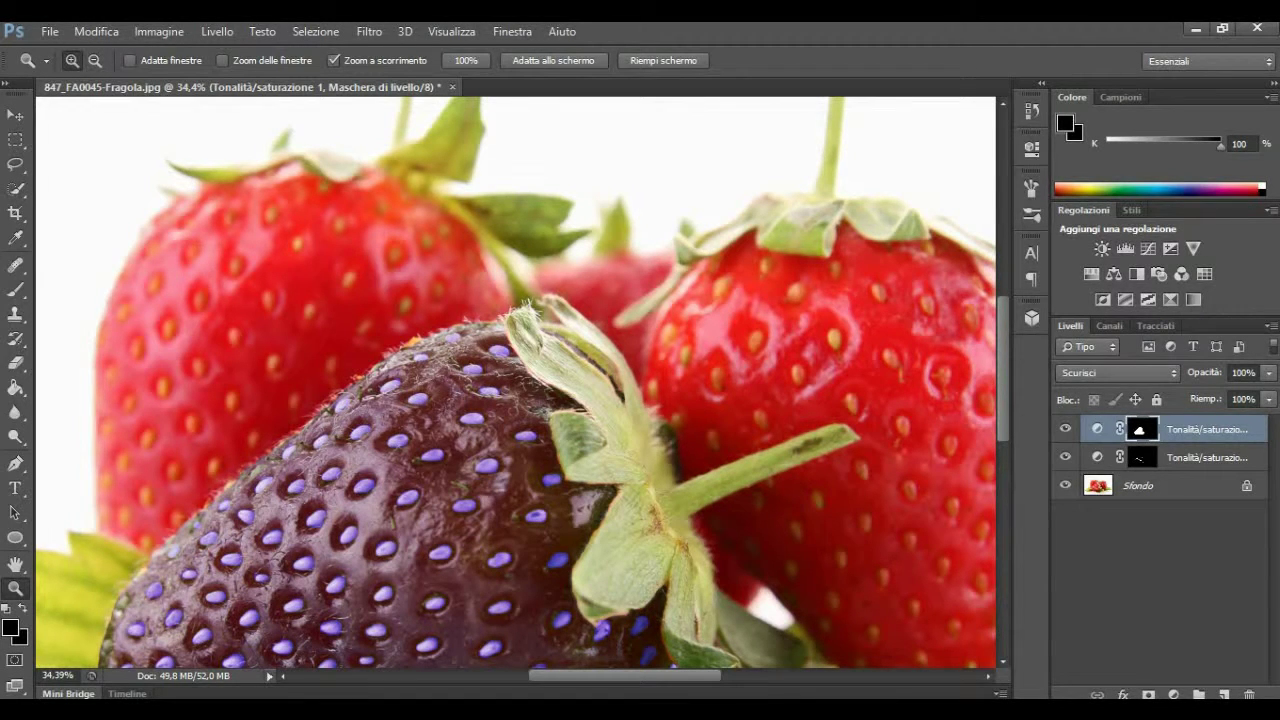
pyautogui.moveTo(669, 490); pyautogui.dragTo(600, 490)
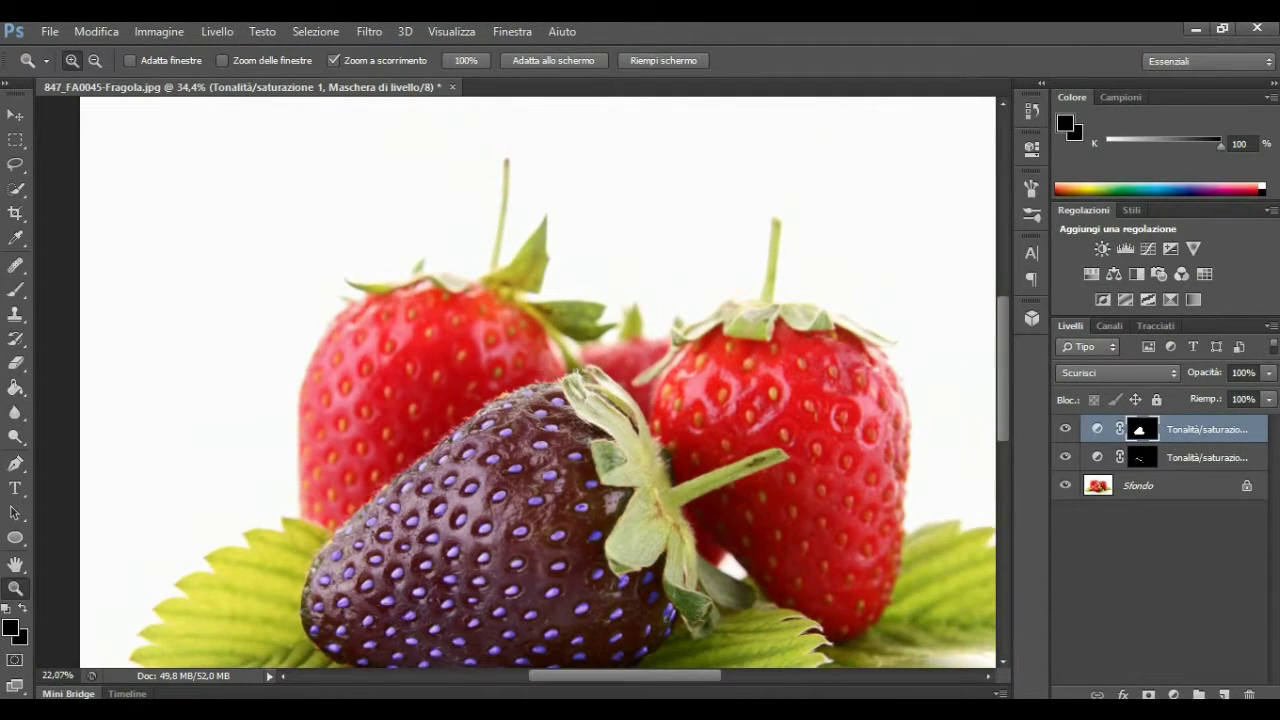
pyautogui.hotkey('ctrl', '0')
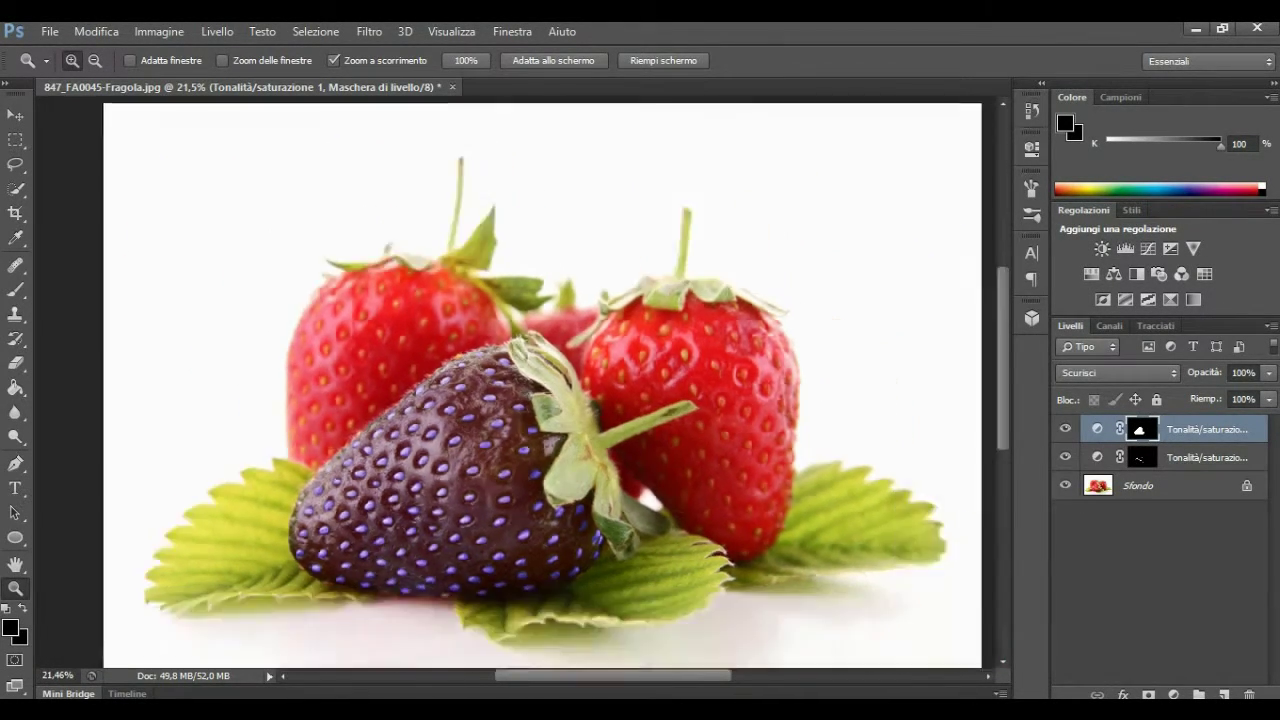